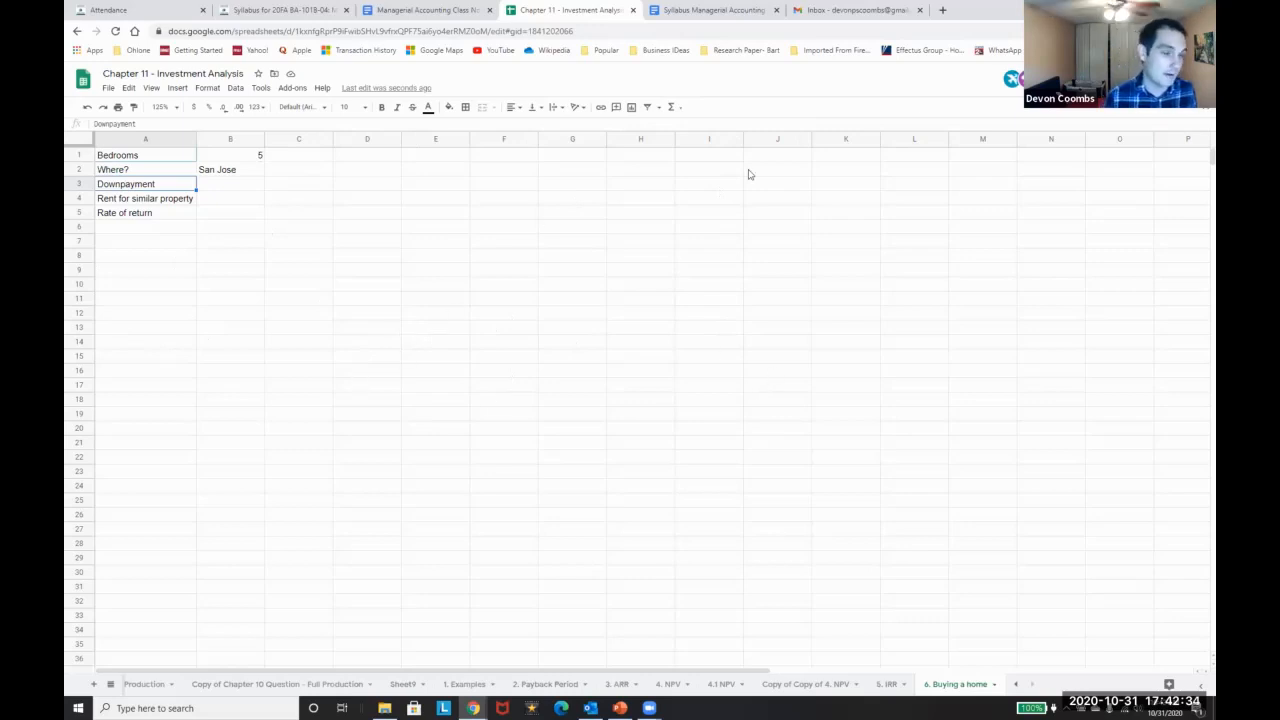
Open a new browser tab to look up a San Jose home listing
click(942, 10)
Go to redfin.com in the new tab
text(san jose)
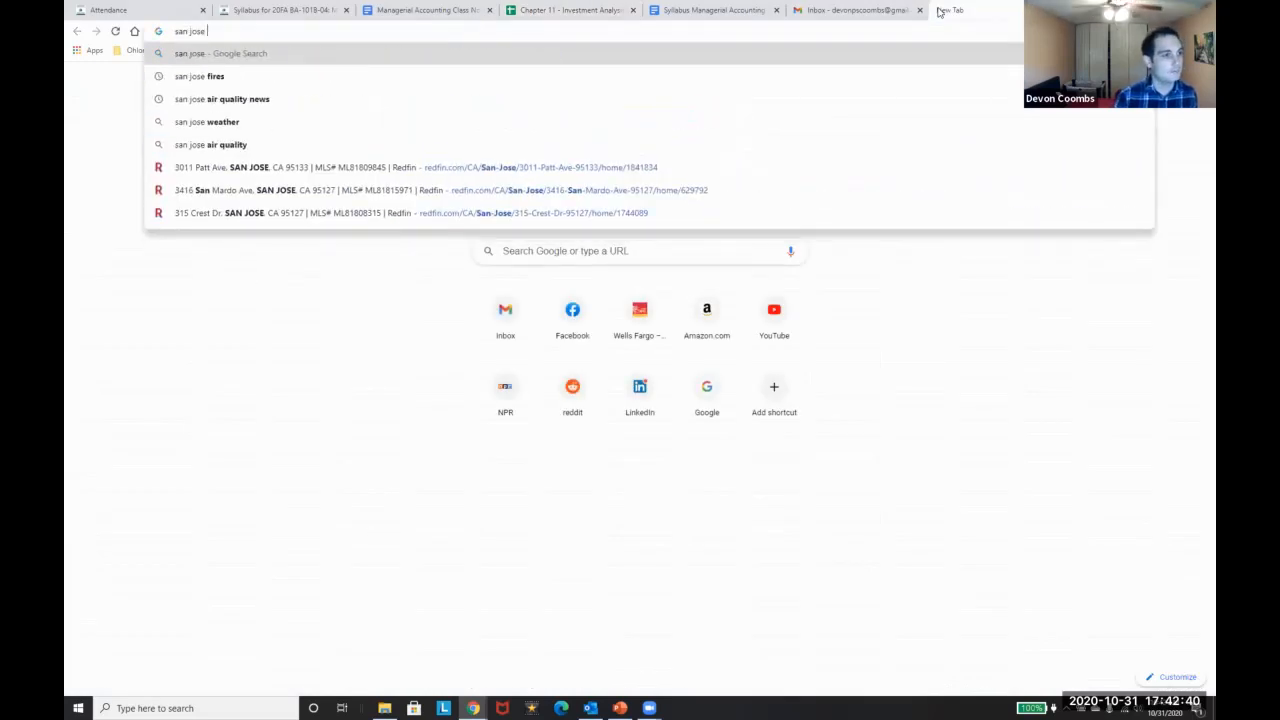
key(BackSpace)
key(BackSpace)
key(BackSpace)
key(BackSpace)
key(BackSpace)
key(BackSpace)
key(BackSpace)
key(BackSpace)
key(BackSpace)
text(ref)
key(BackSpace)
text(dfin)
key(Return)
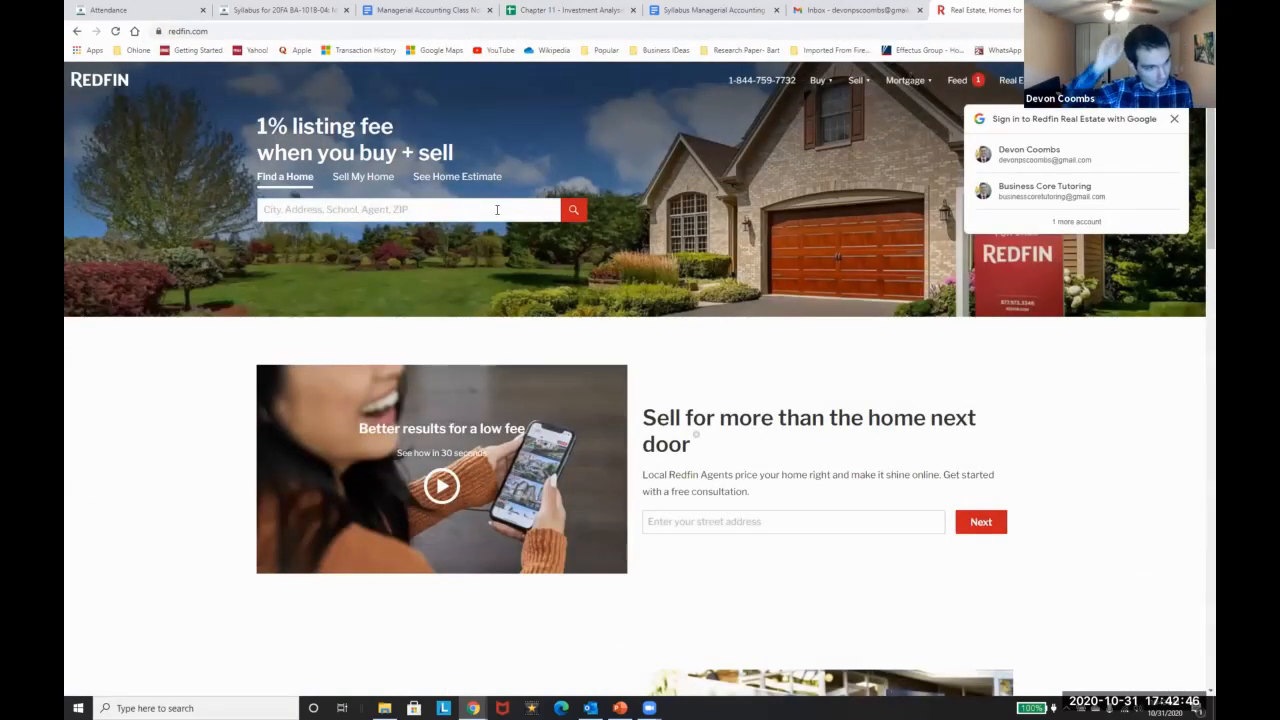
Search Redfin for homes in zip code 95133 and scroll through the listings
click(440, 217)
text(95133)
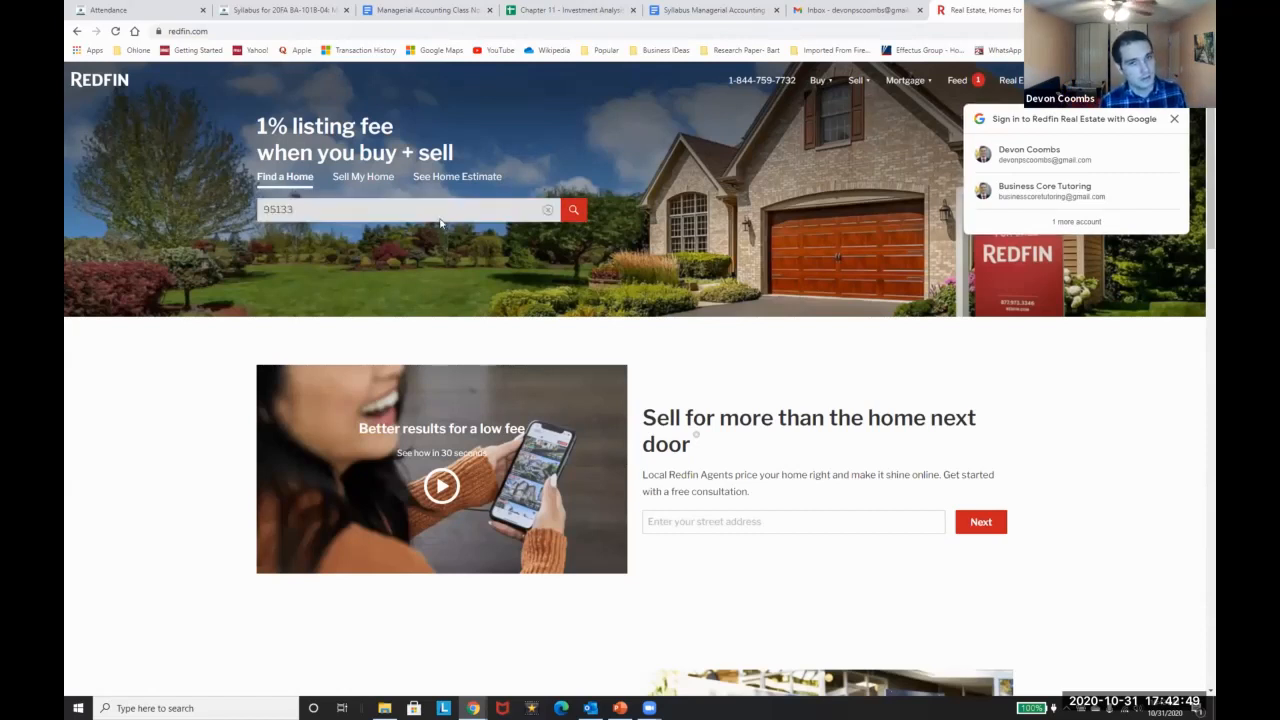
key(Return)
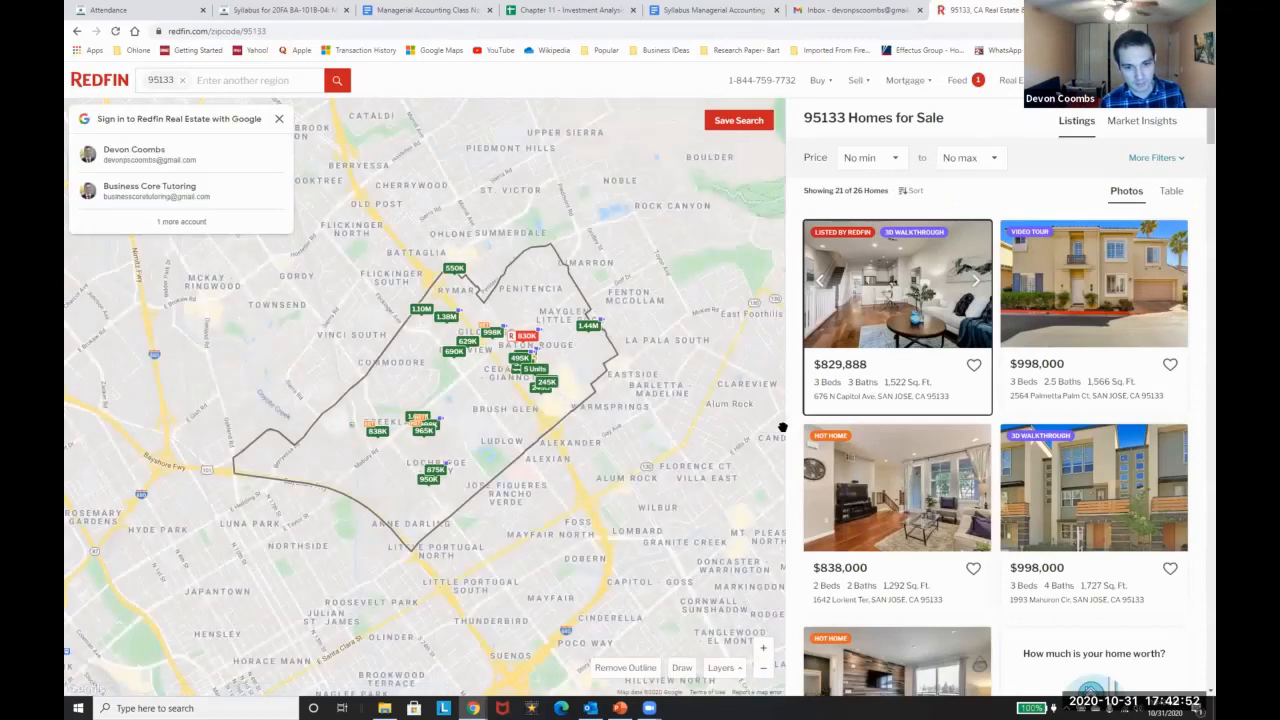
scroll(846, 428, down, 5)
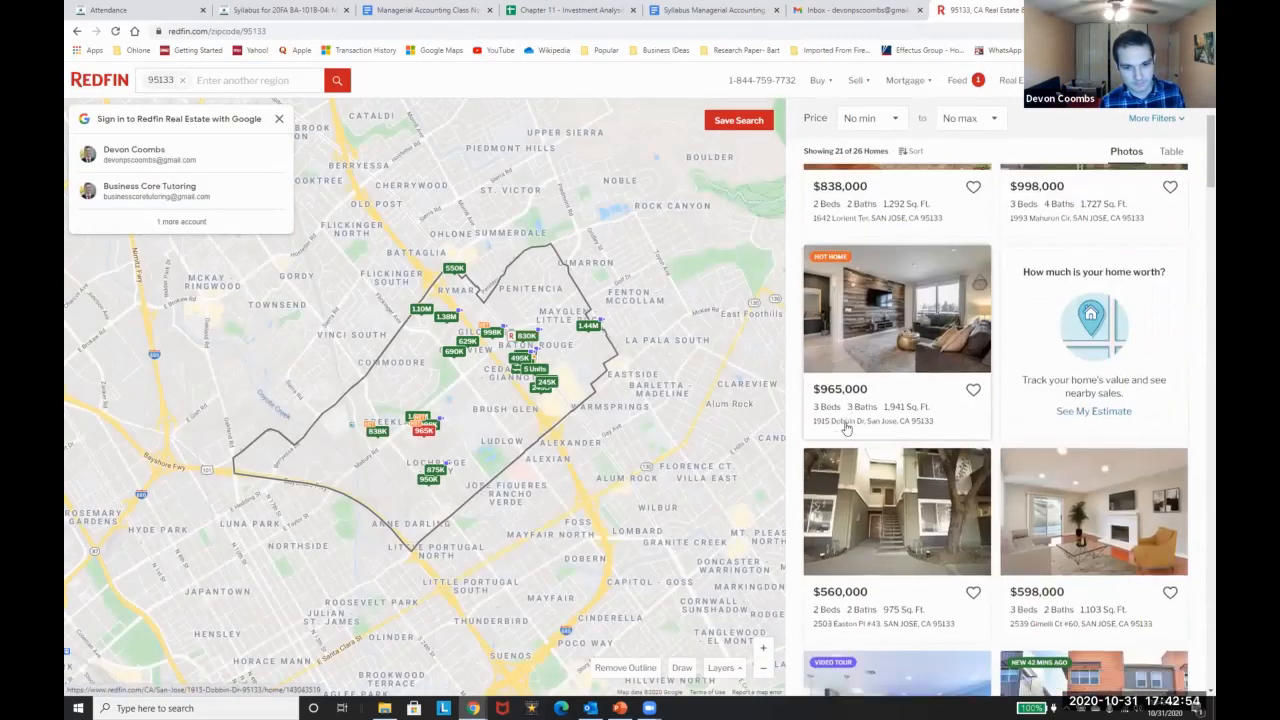
scroll(846, 428, down, 4)
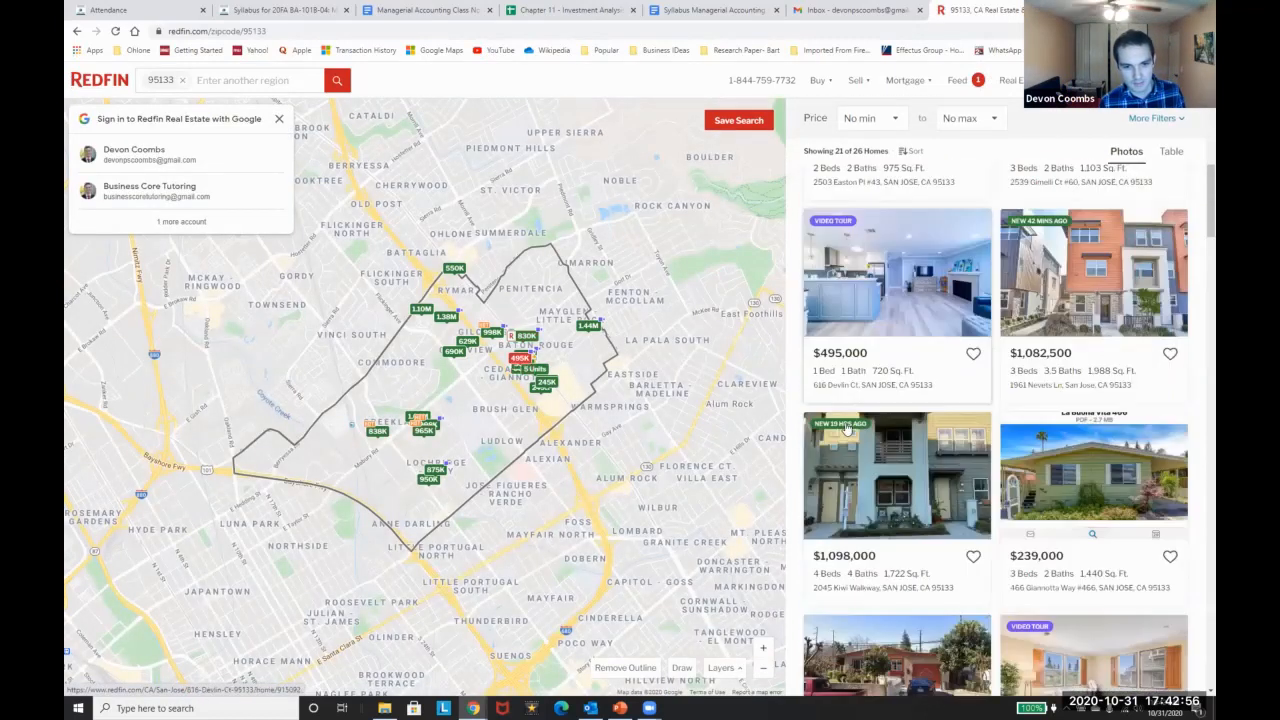
scroll(846, 428, down, 5)
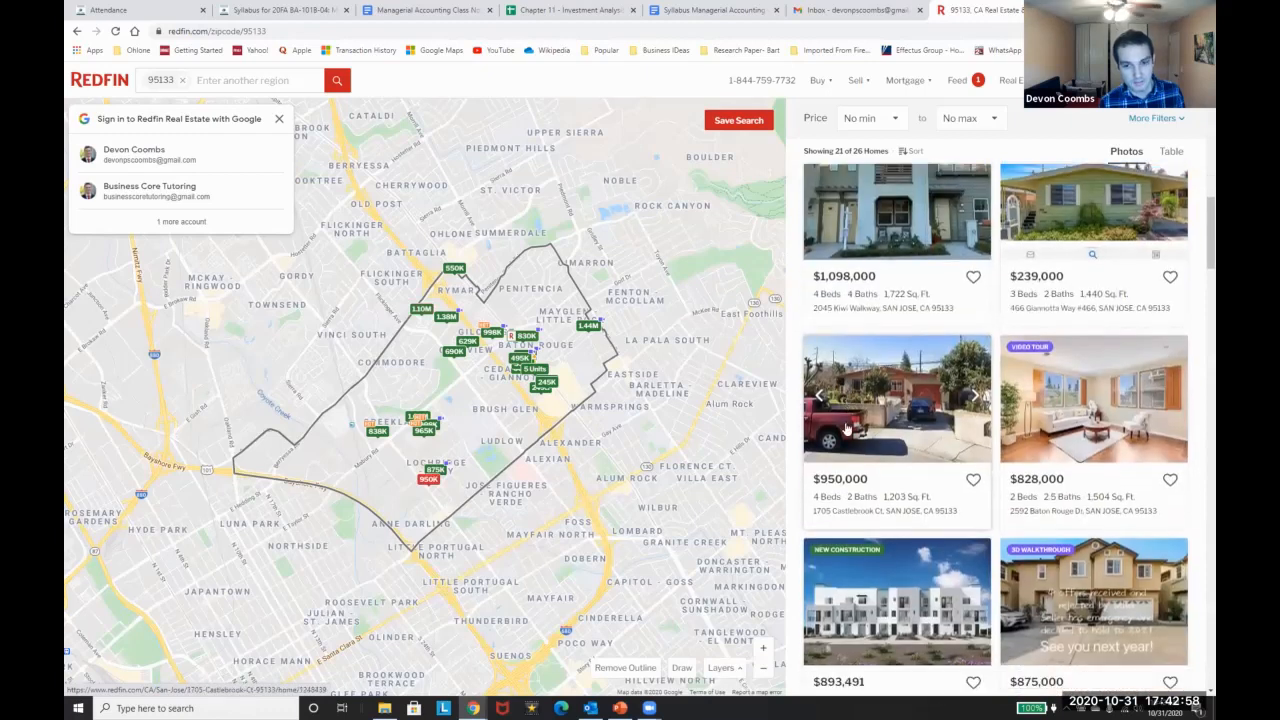
scroll(846, 428, down, 4)
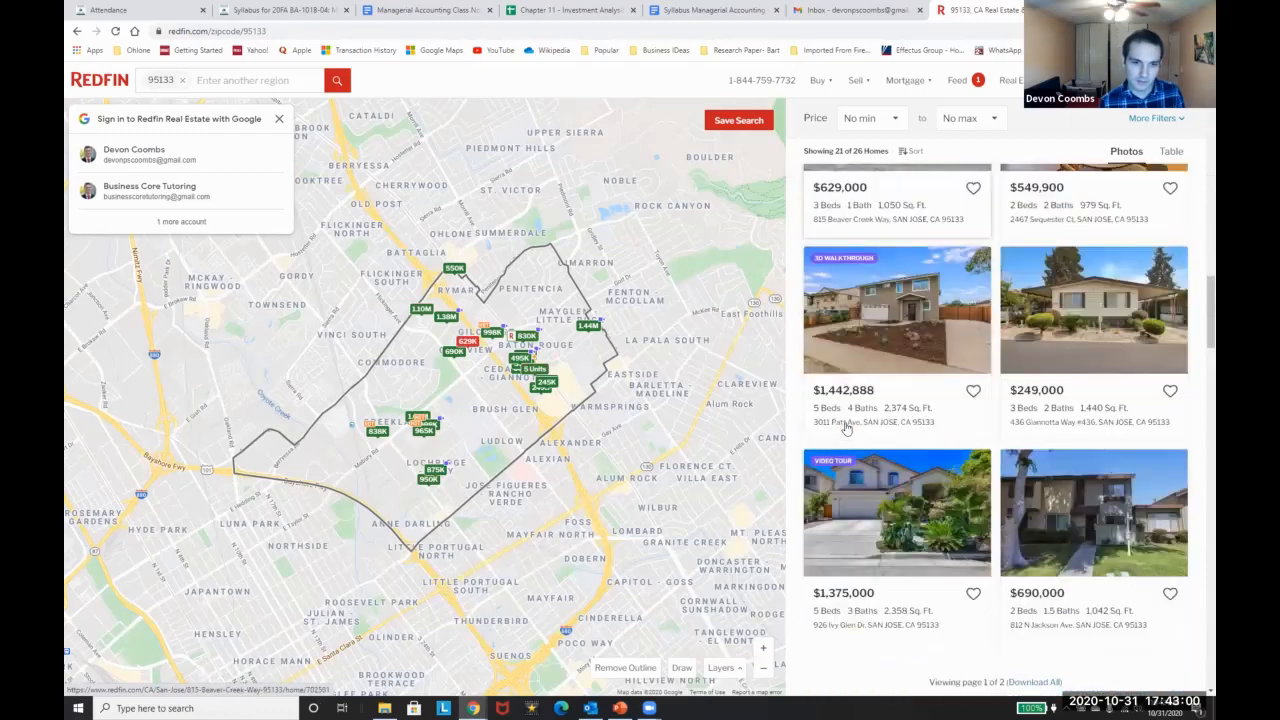
click(906, 317)
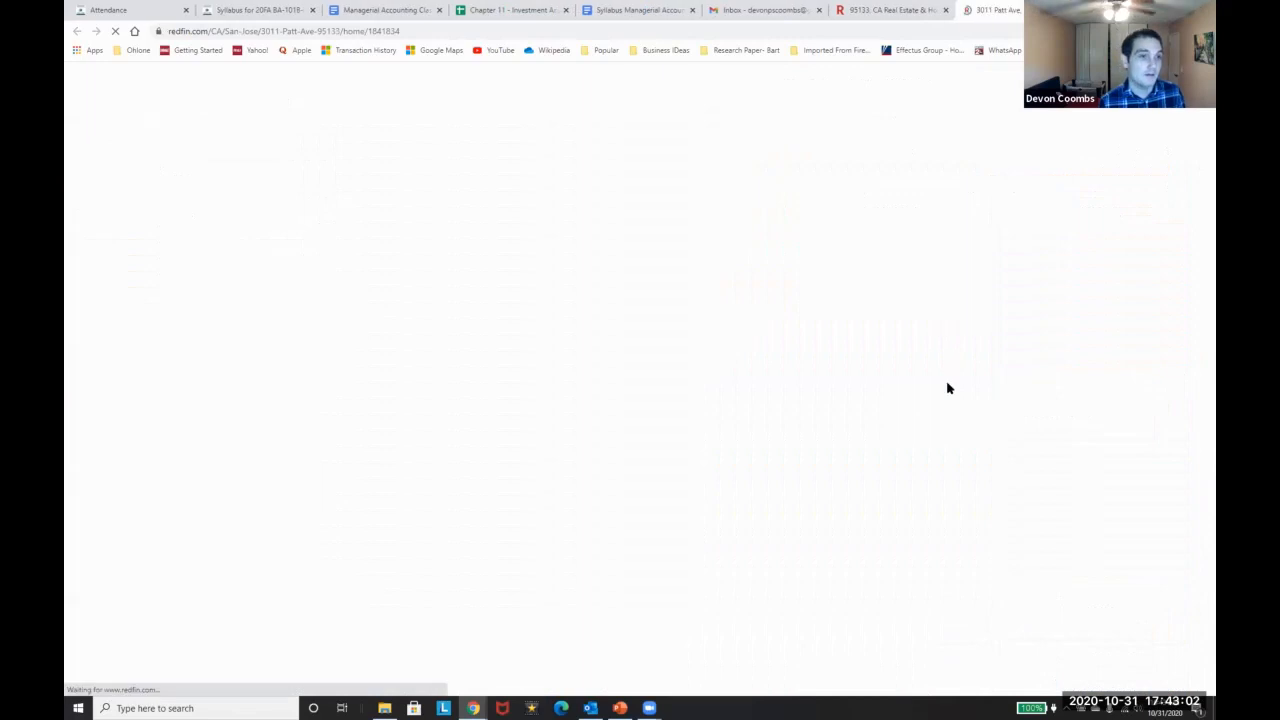
drag(565, 120, 627, 116)
key(ctrl+c)
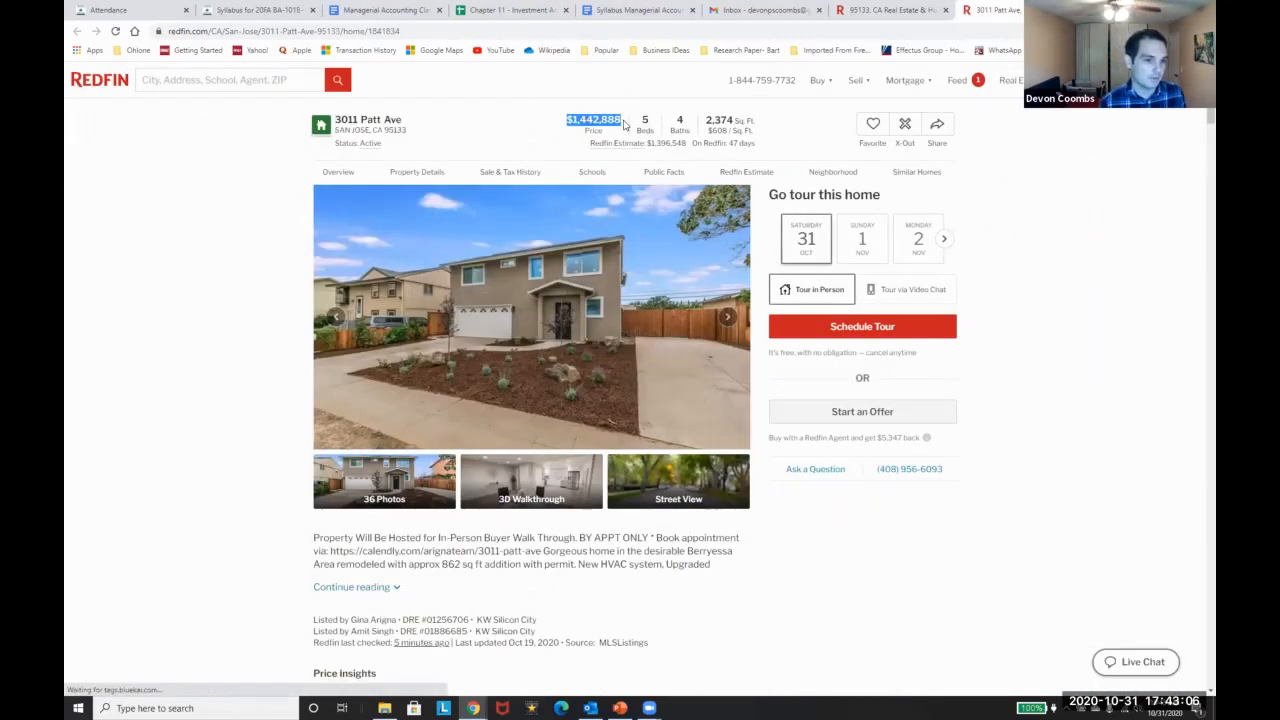
key(alt+Tab)
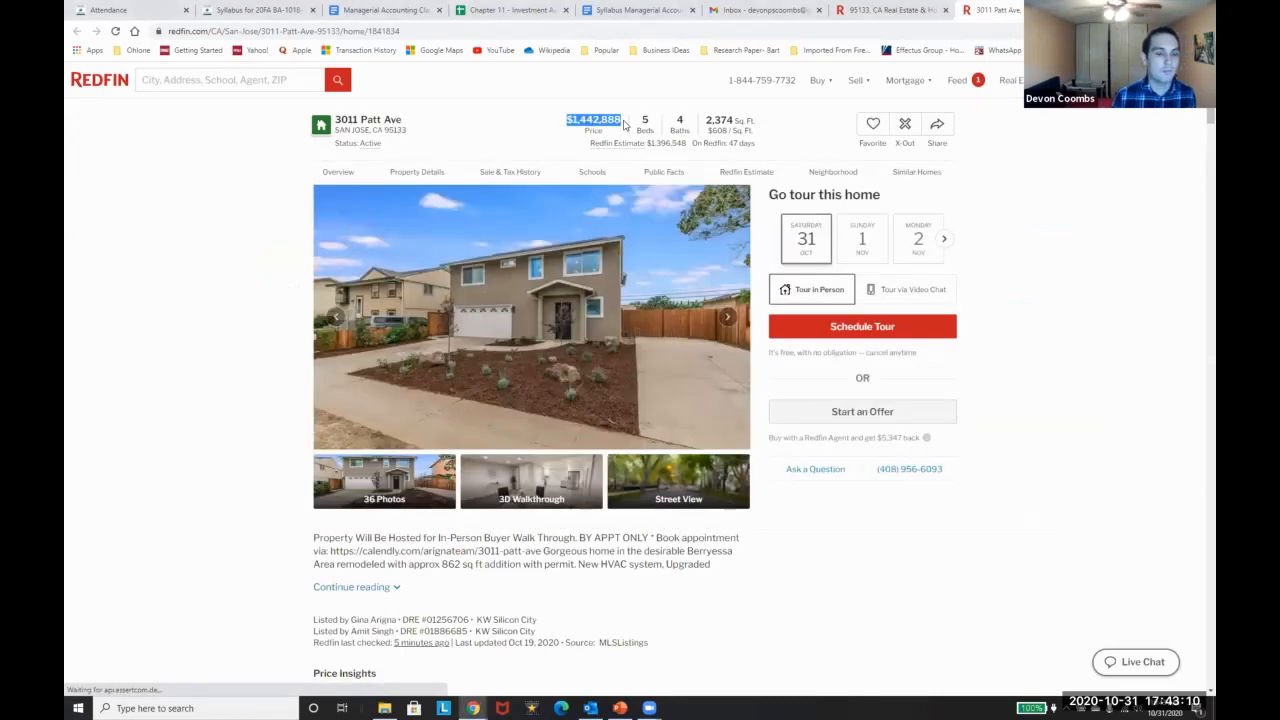
key(alt+Tab)
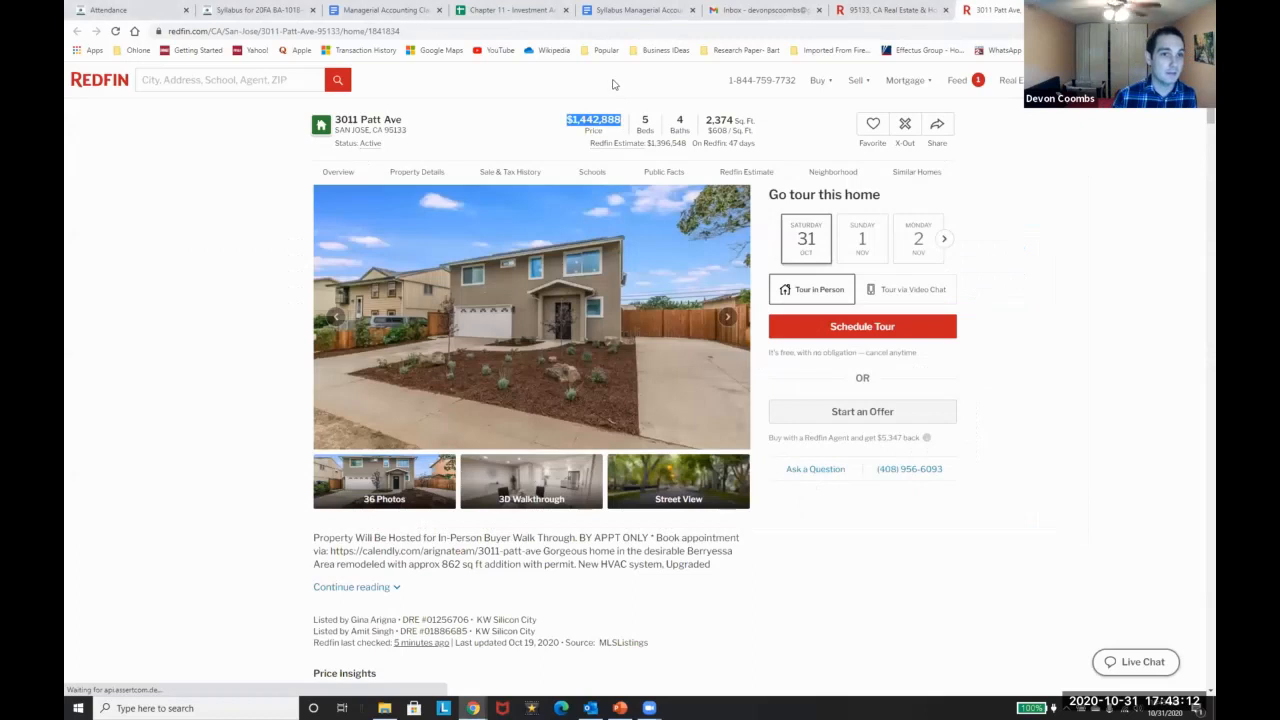
click(512, 9)
key(Right)
key(Up)
key(Down)
key(Down)
key(Up)
key(Up)
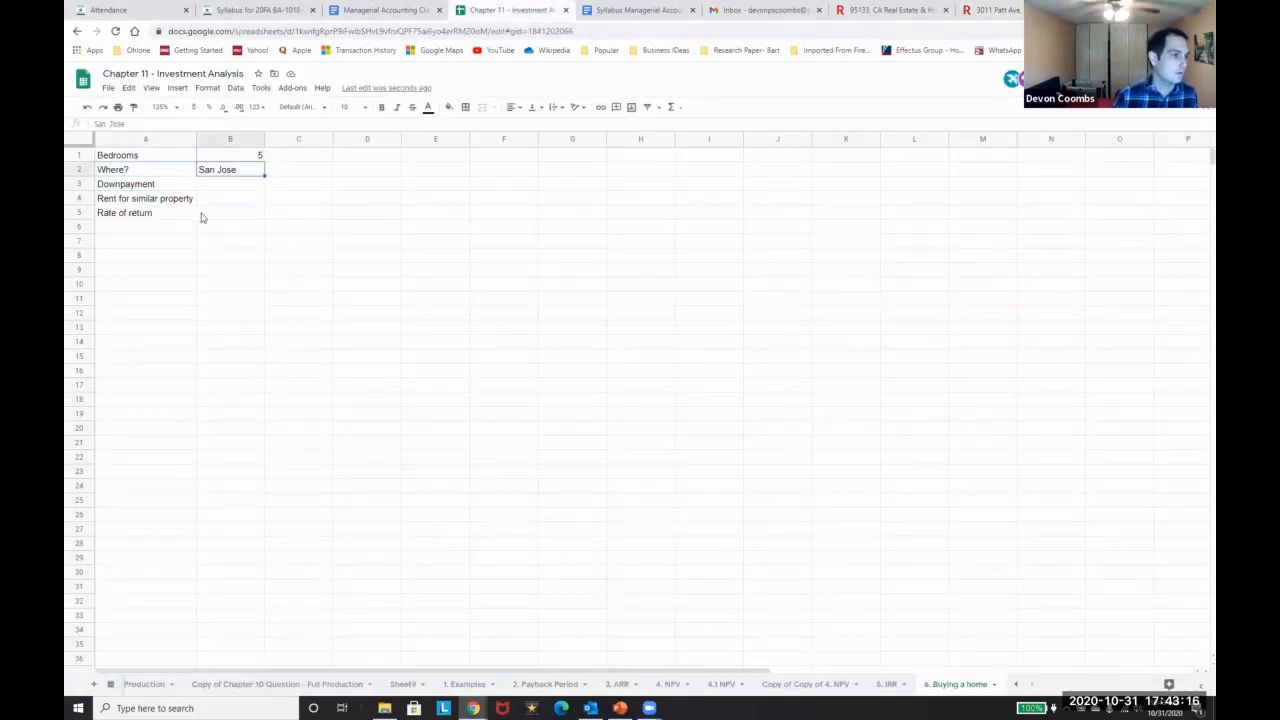
Insert a Total Price row above Downpayment and paste $1,442,888 into B3
click(80, 185)
right_click(74, 184)
click(143, 280)
key(Right)
key(Left)
text(Total Price)
key(Tab)
key(ctrl+v)
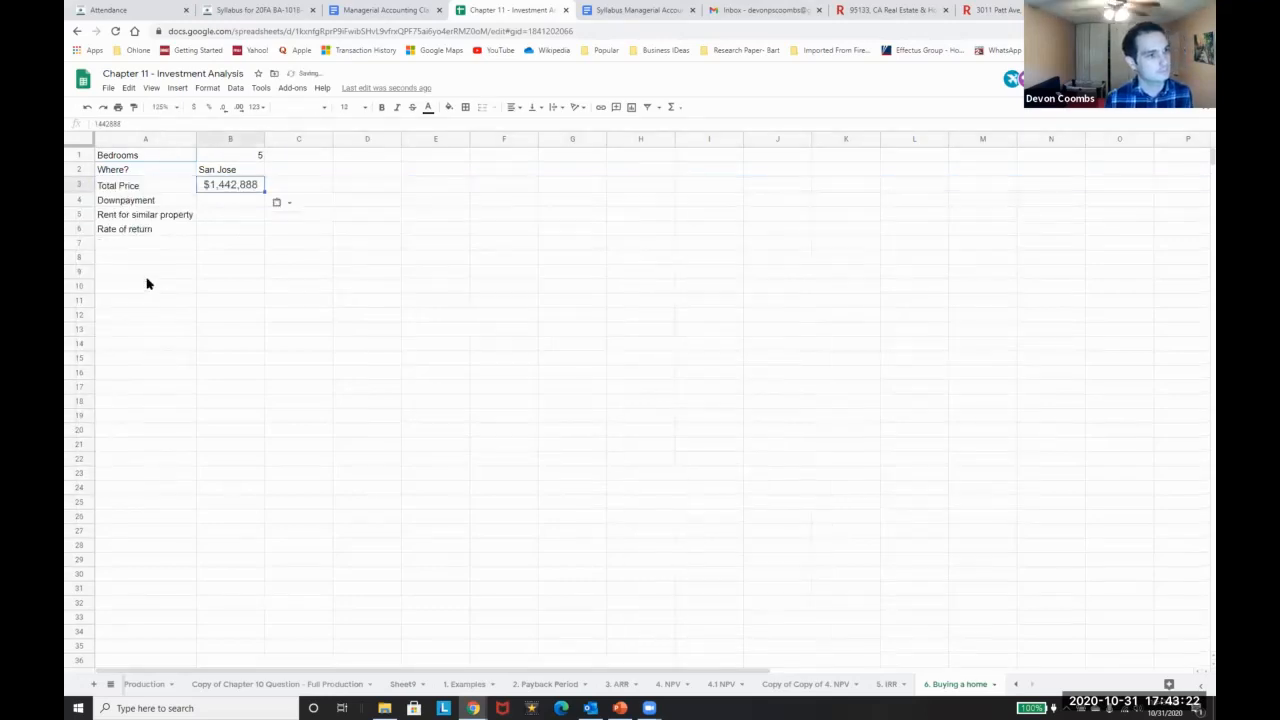
key(ctrl+z)
text(Rent?)
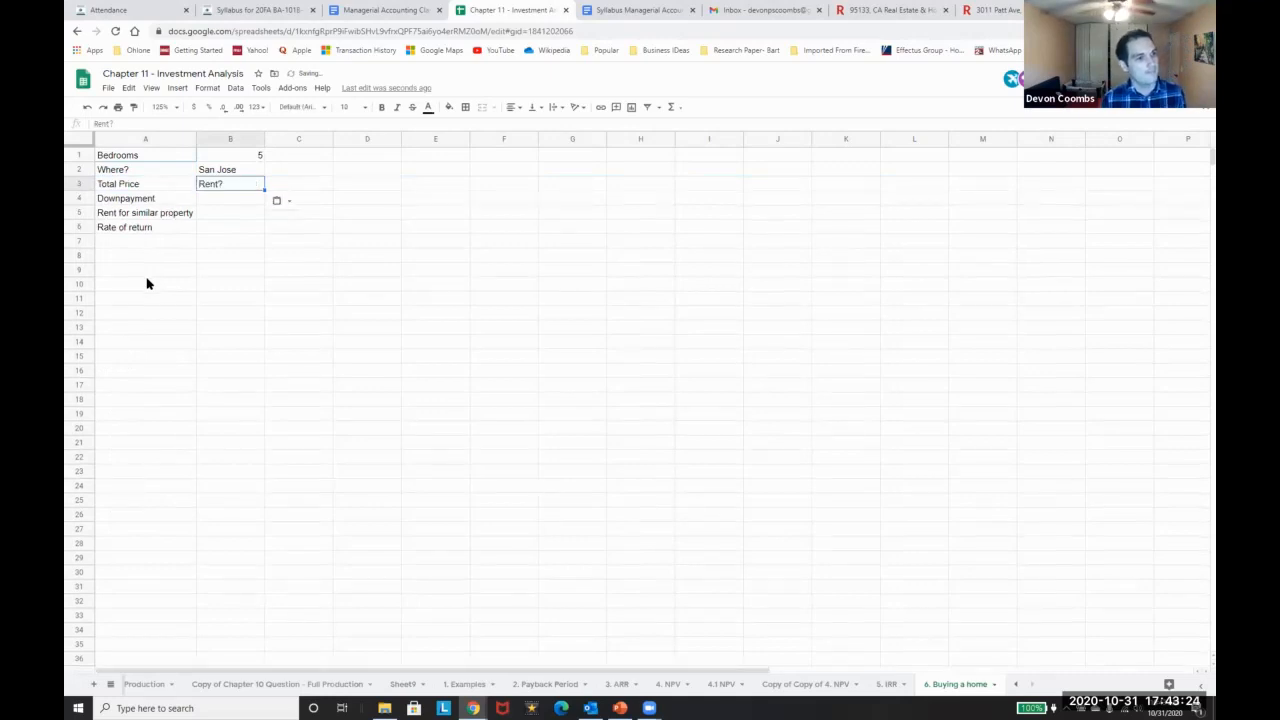
key(Escape)
Set the Downpayment in B4 to =B3*.2, giving $288,578
key(Down)
key(Up)
key(Down)
key(Left)
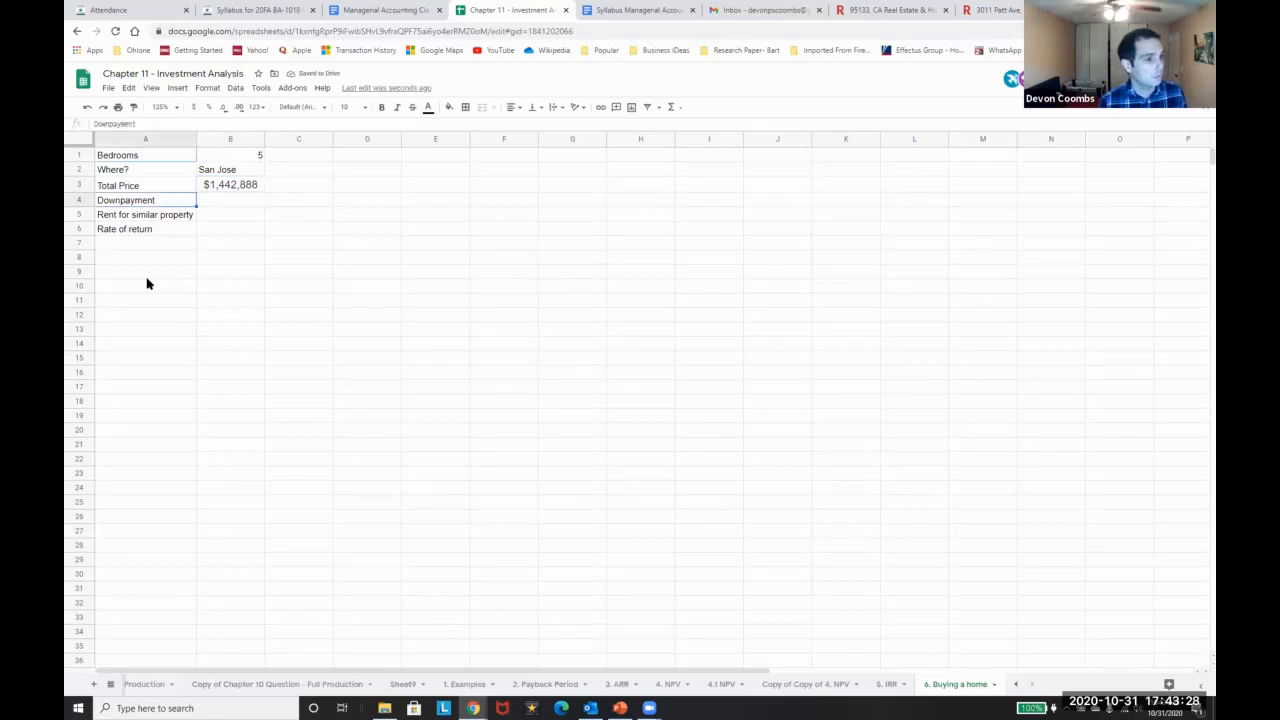
key(Right)
text(=)
key(Up)
text(*.2)
key(Return)
key(Up)
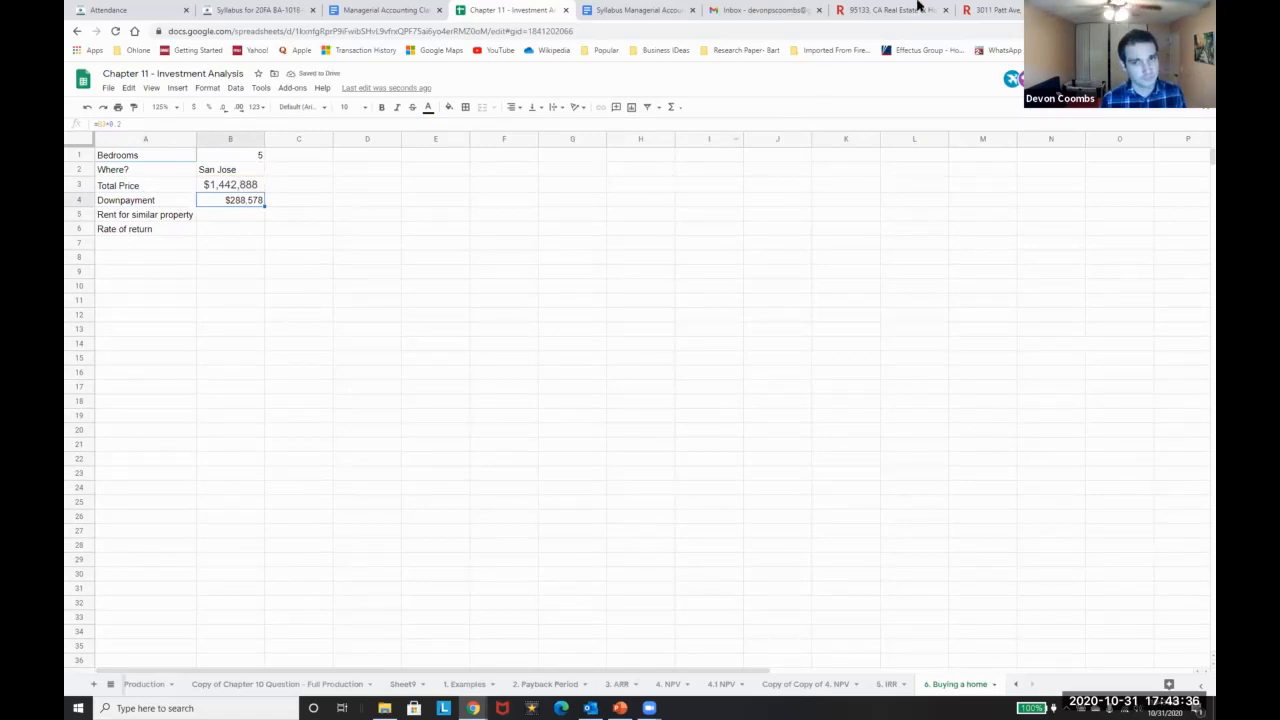
click(980, 9)
scroll(700, 271, down, 3)
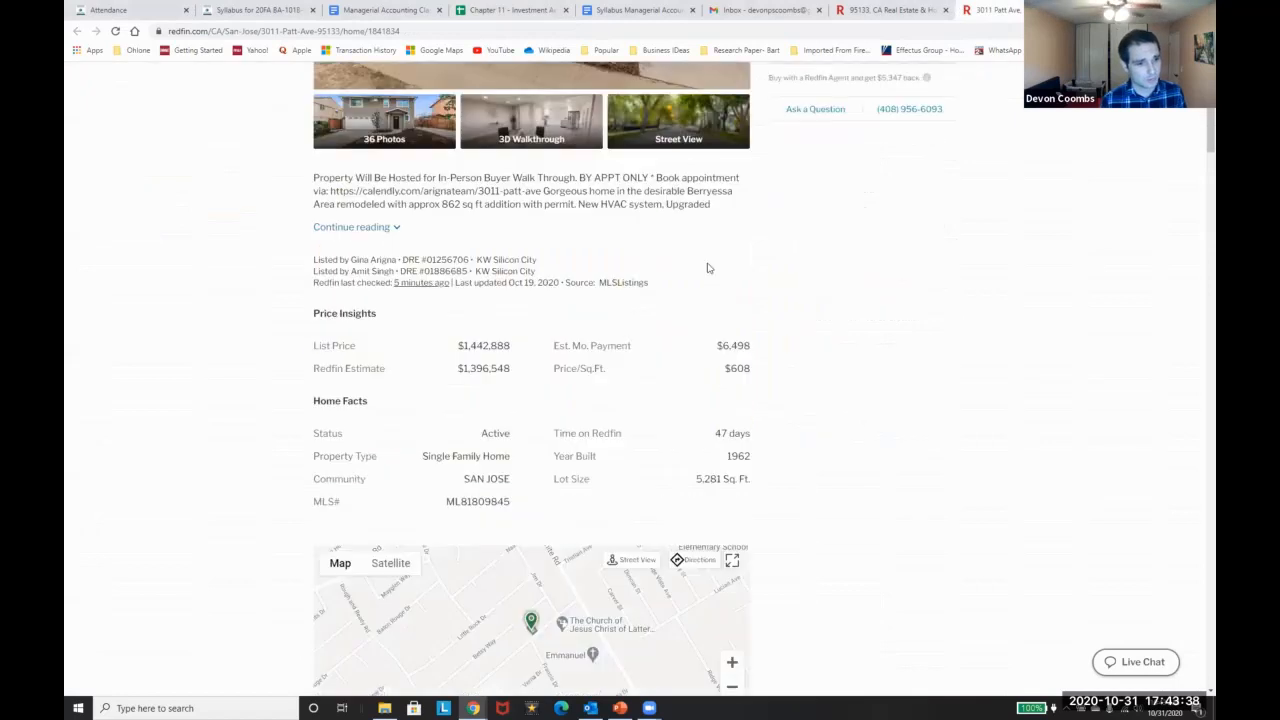
key(ctrl+f)
text(rent)
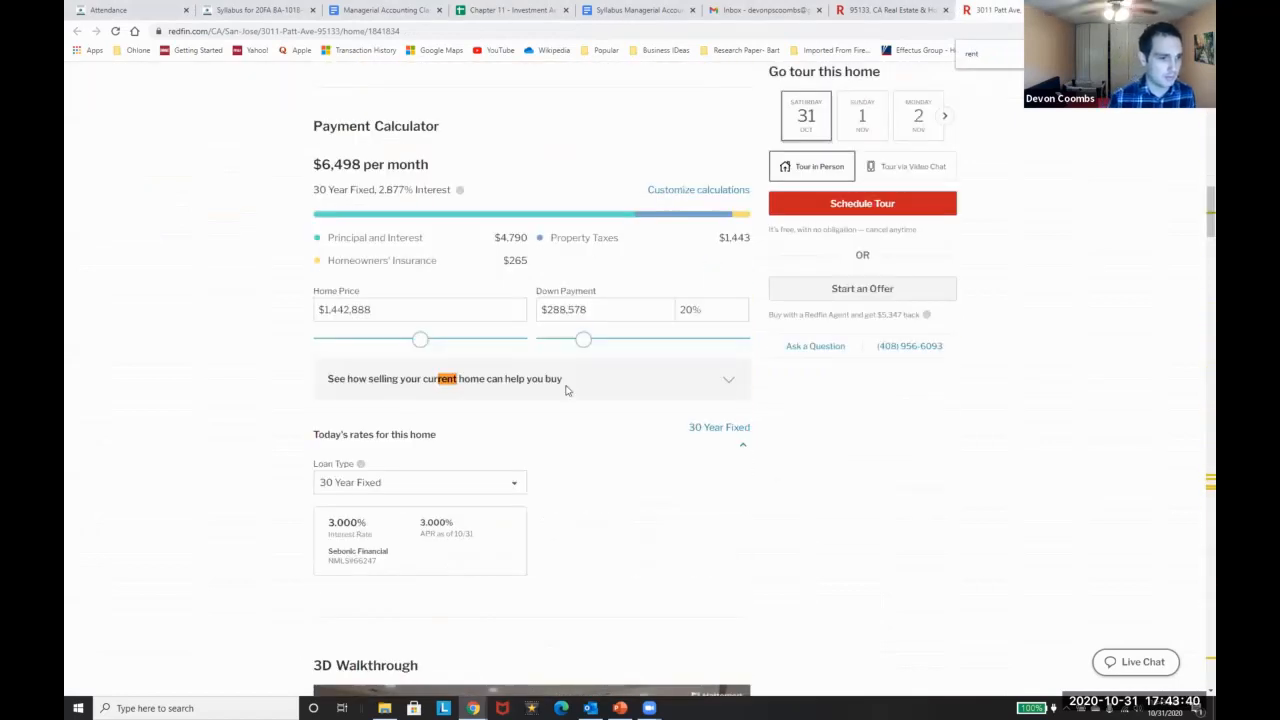
key(Return)
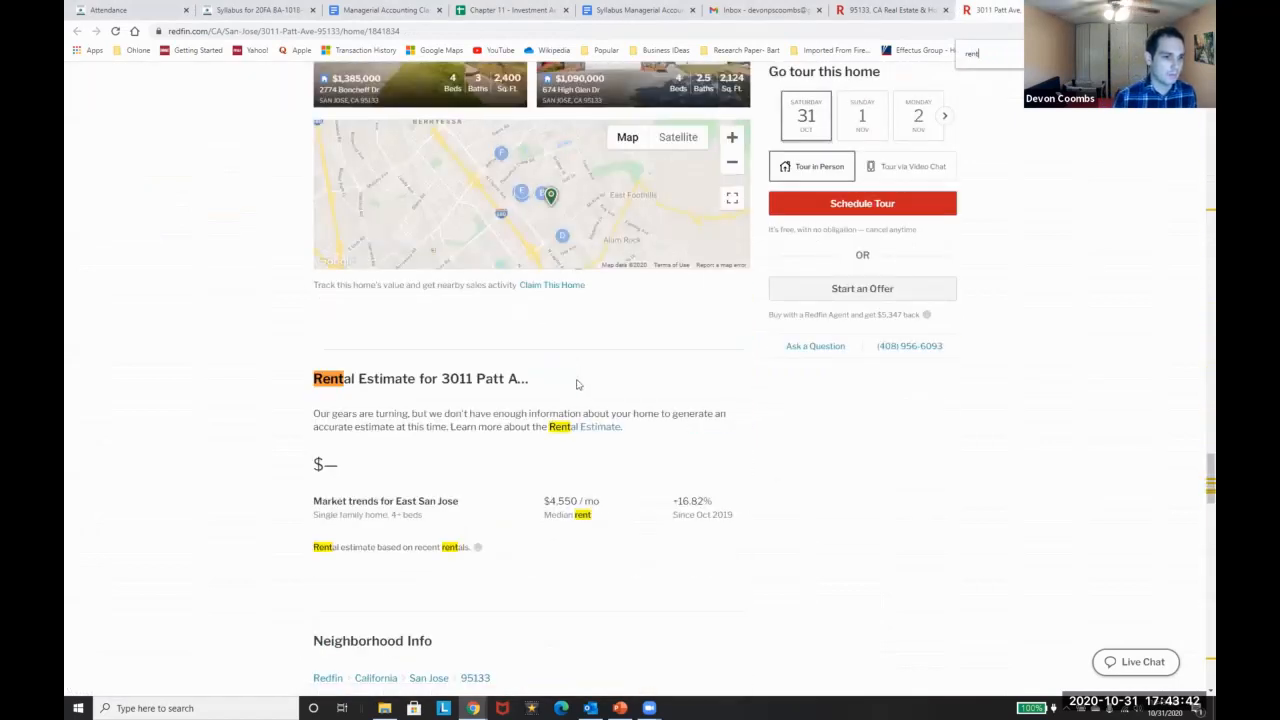
scroll(570, 400, down, 1)
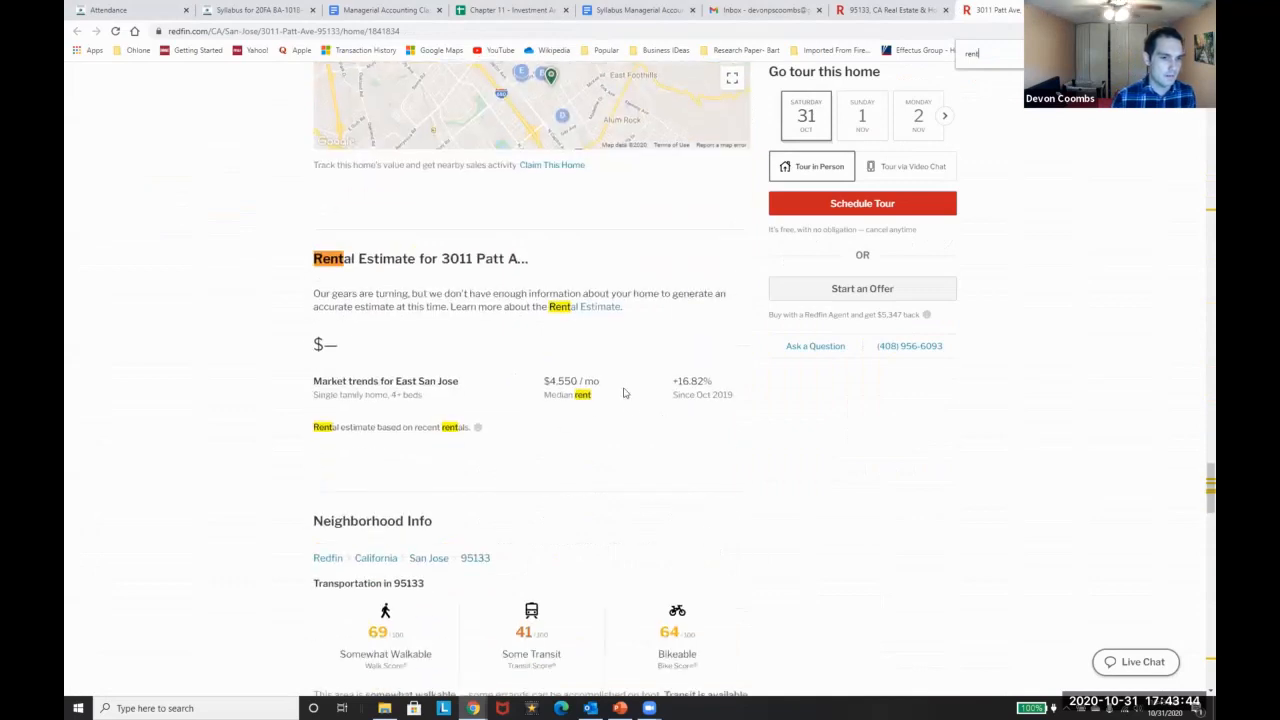
drag(616, 394, 600, 417)
click(550, 407)
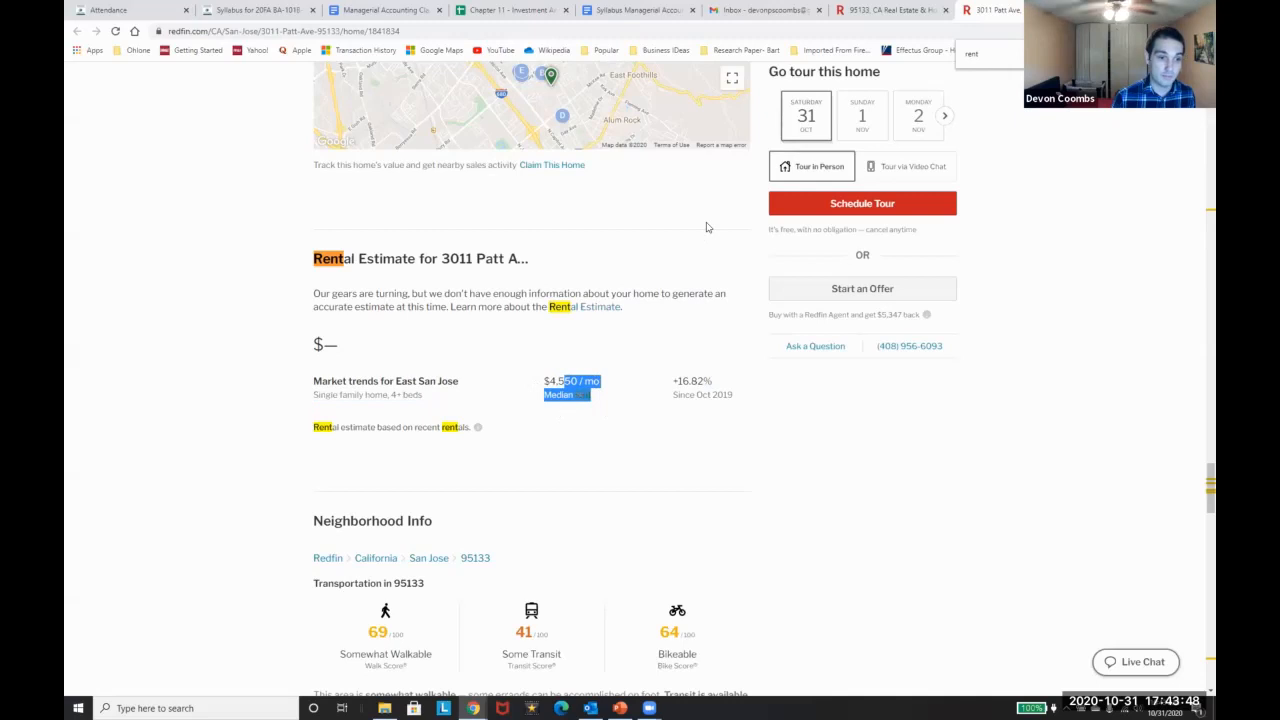
click(924, 6)
key(alt+Tab)
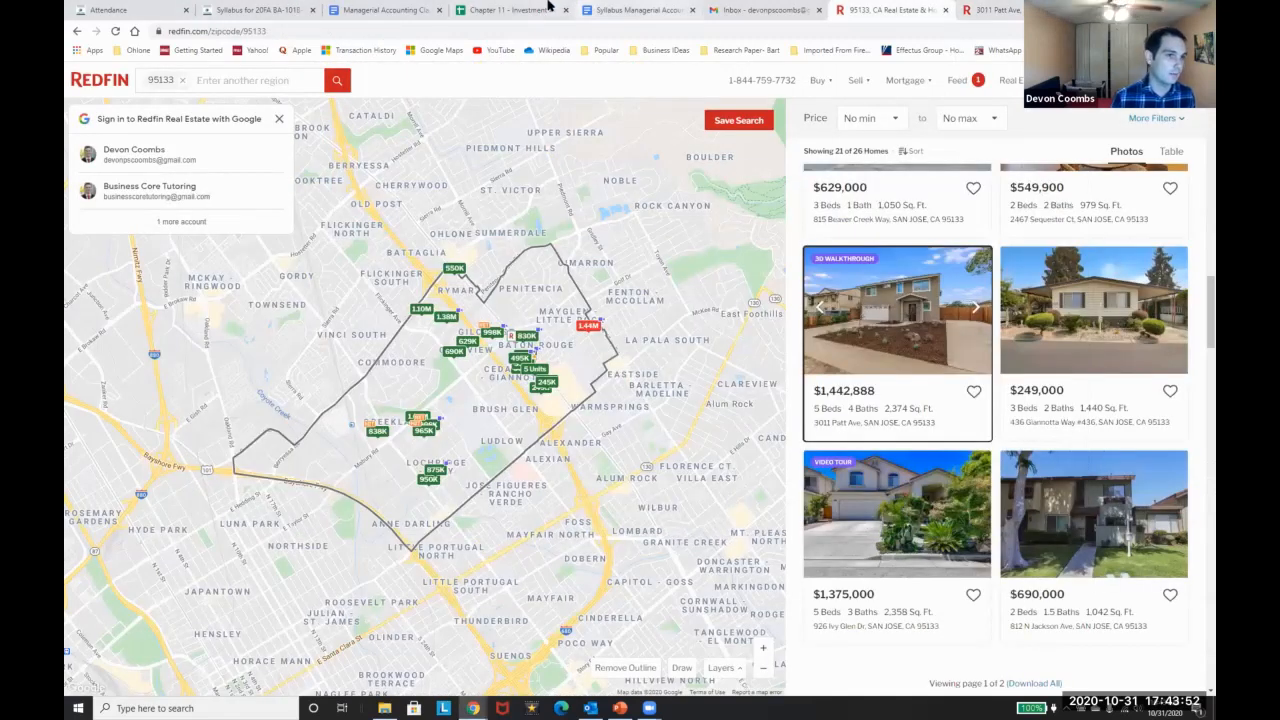
click(548, 6)
key(Down)
text(4)
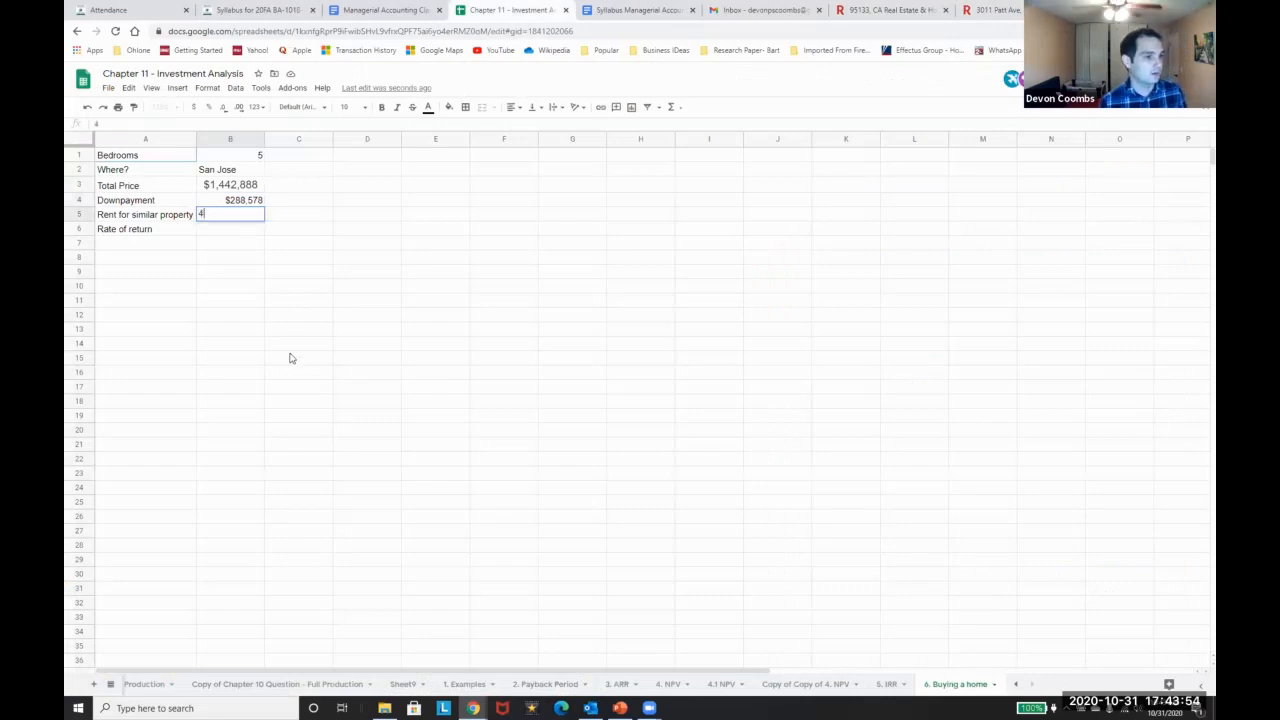
key(BackSpace)
text($45)
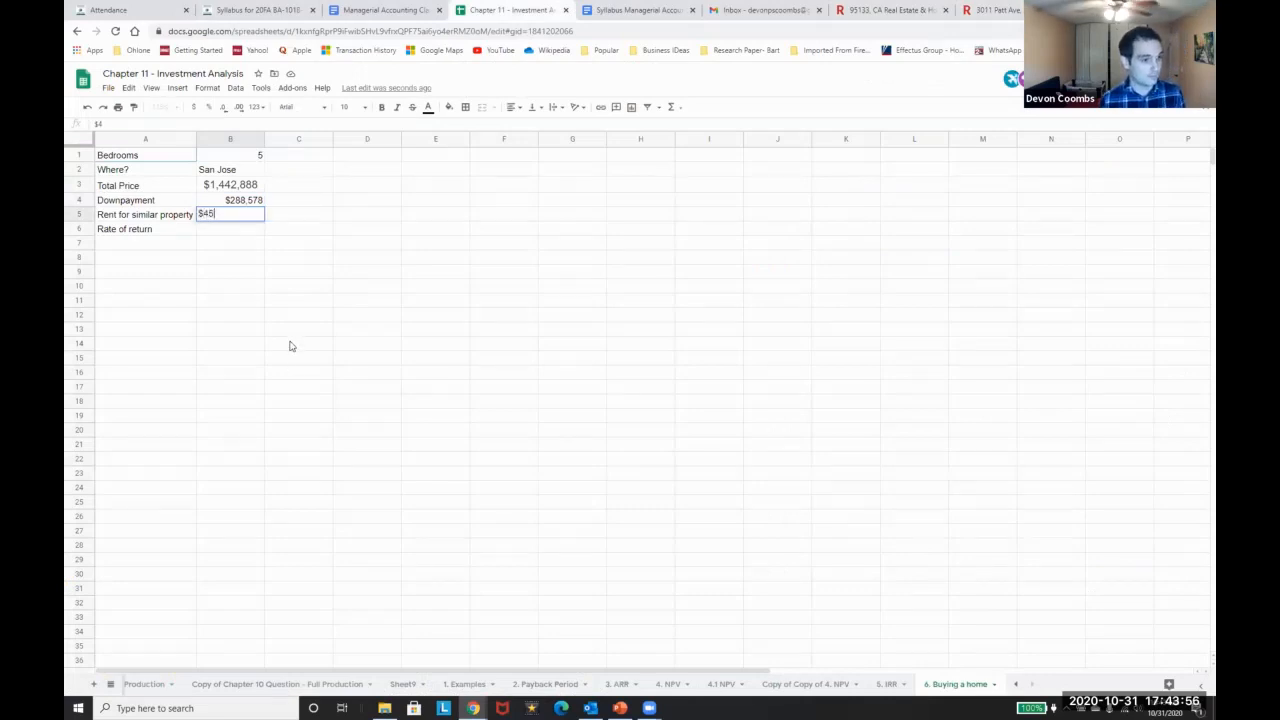
text(50)
key(Return)
key(Up)
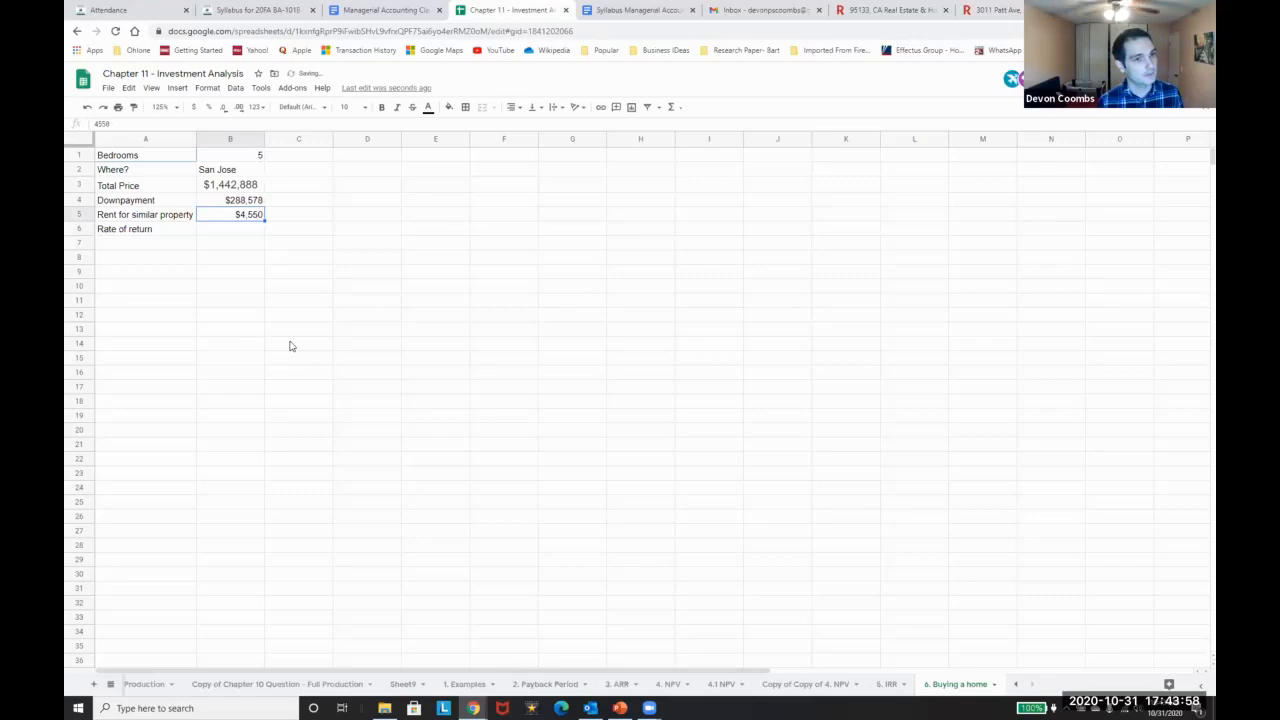
click(984, 8)
Search Google for 'rate of return on s&p 500'
click(982, 33)
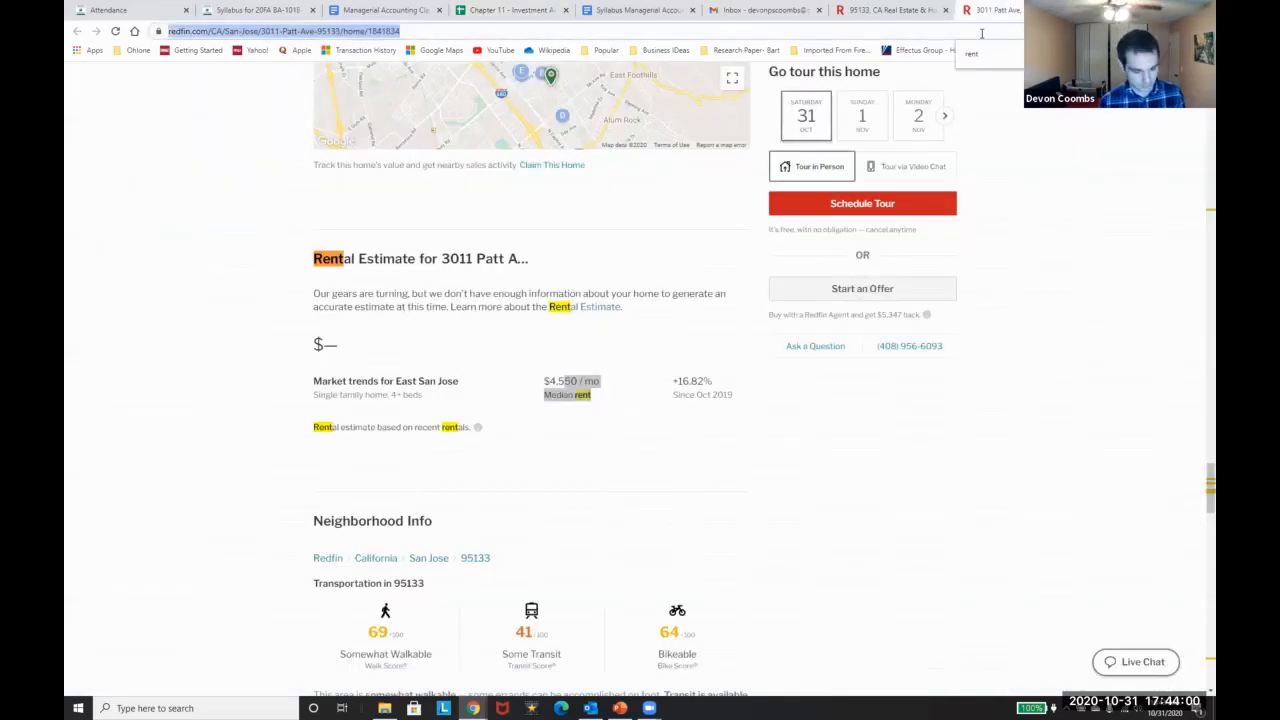
text(rate of return on sp)
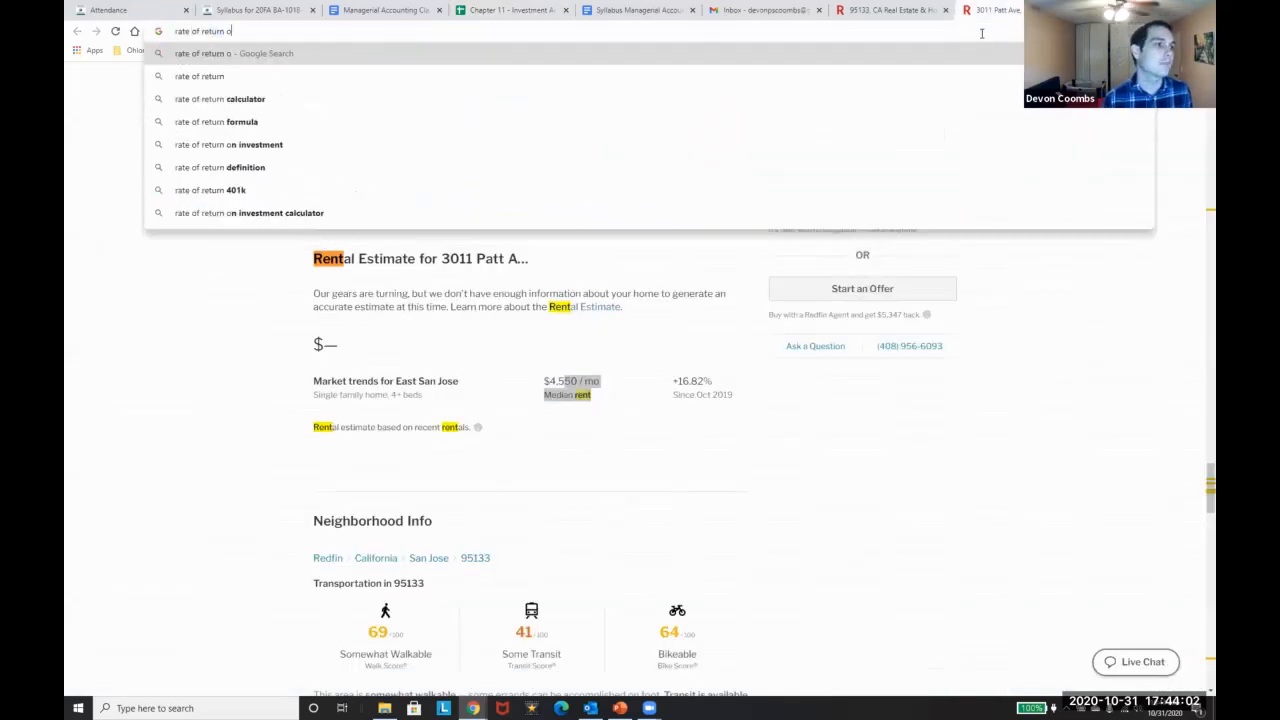
key(Down)
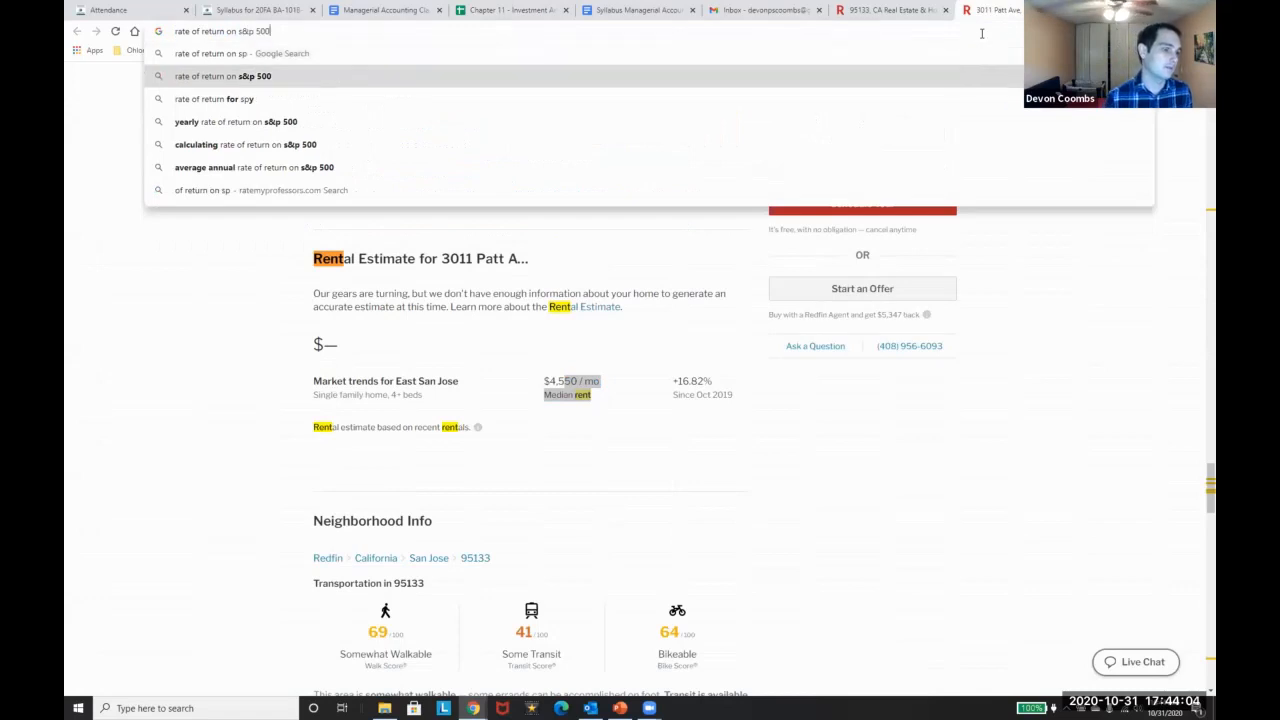
key(Return)
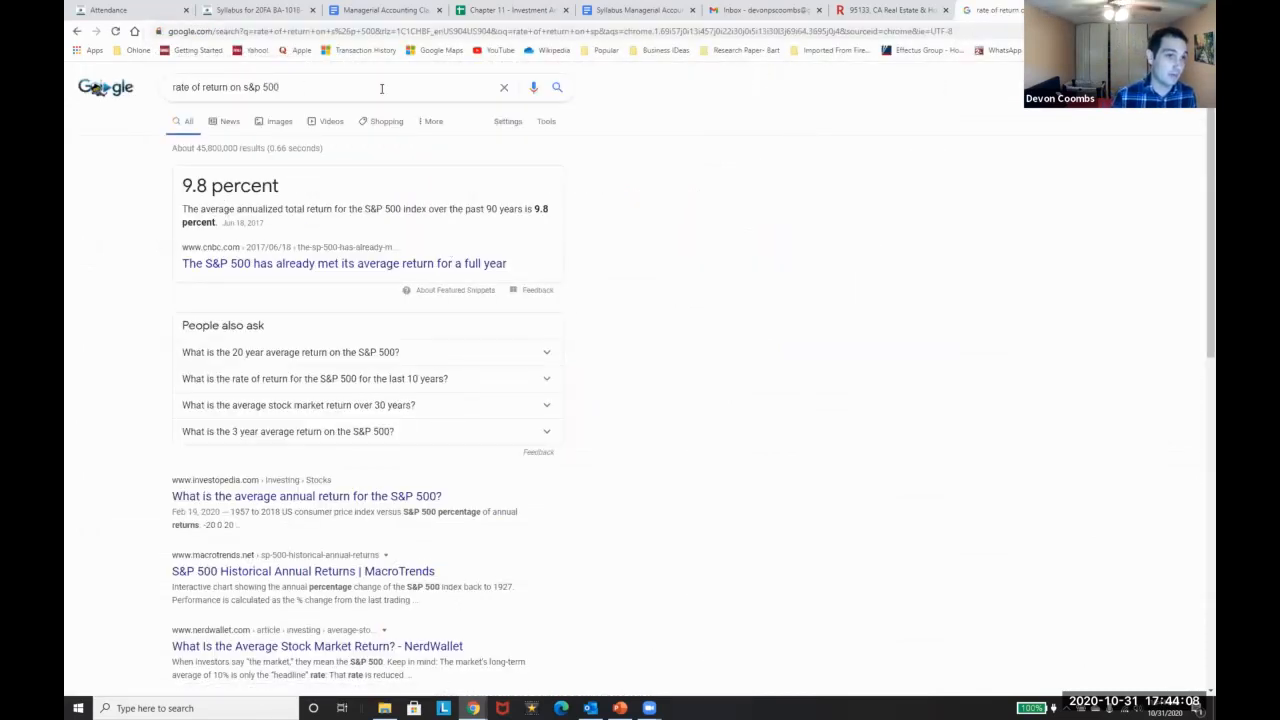
Enter .098 as the Rate of return in B6 and format it as a percentage (9.80%)
click(515, 9)
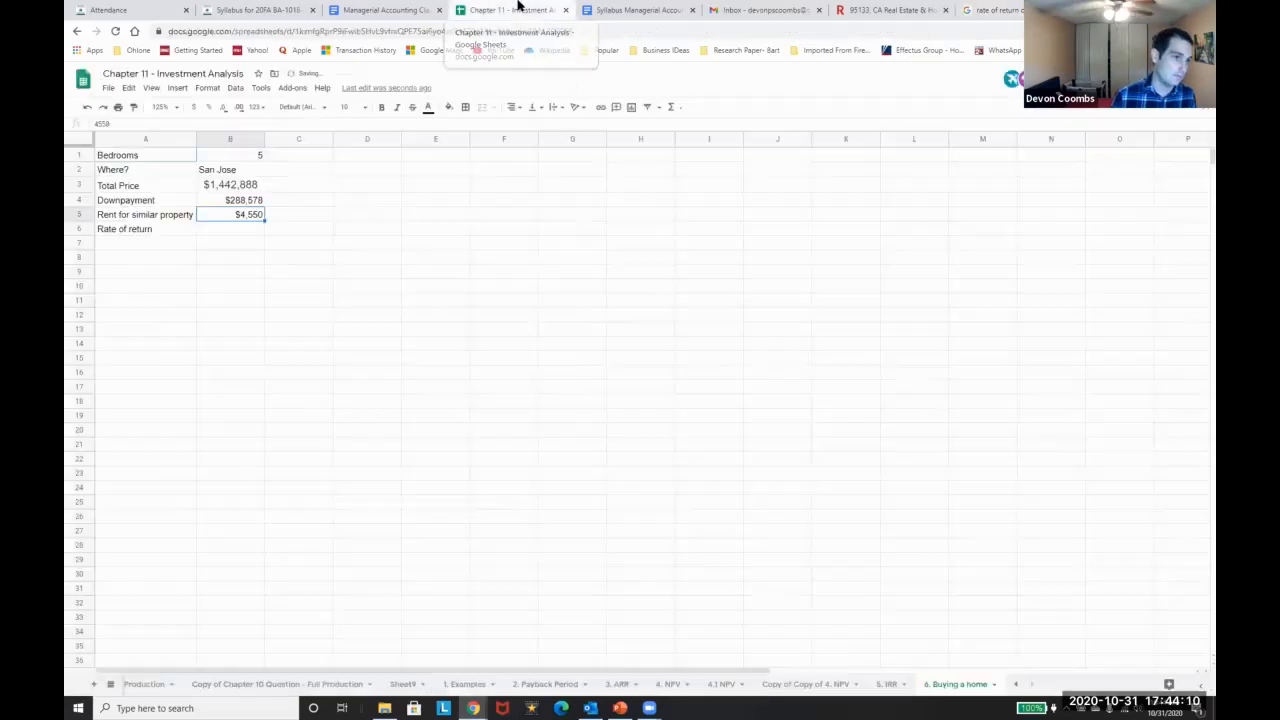
key(Down)
key(Return)
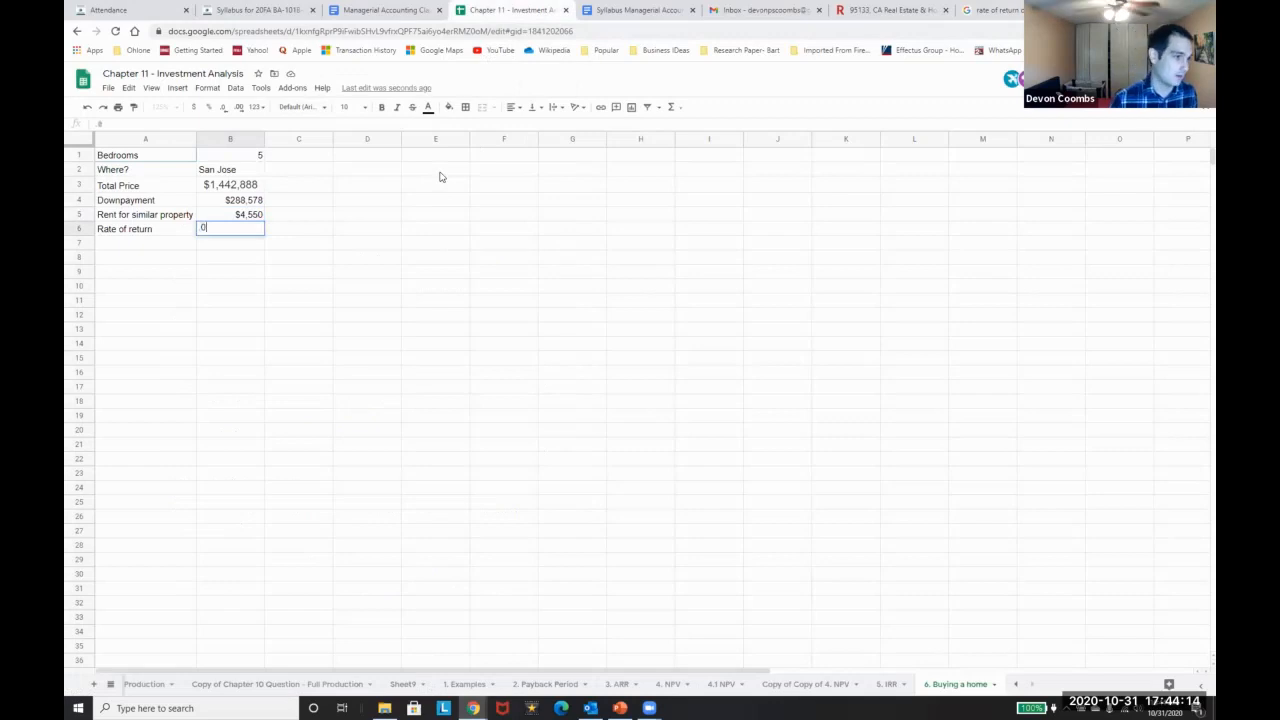
text(.098)
key(Return)
key(Up)
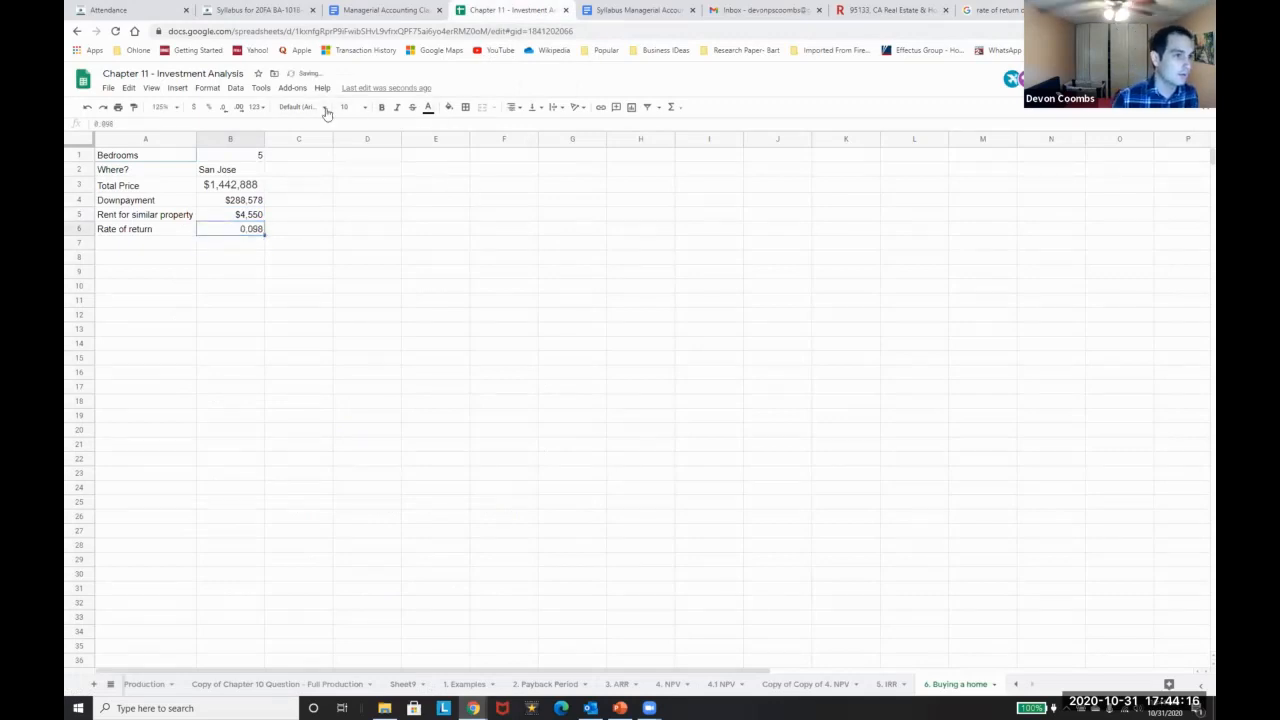
click(208, 107)
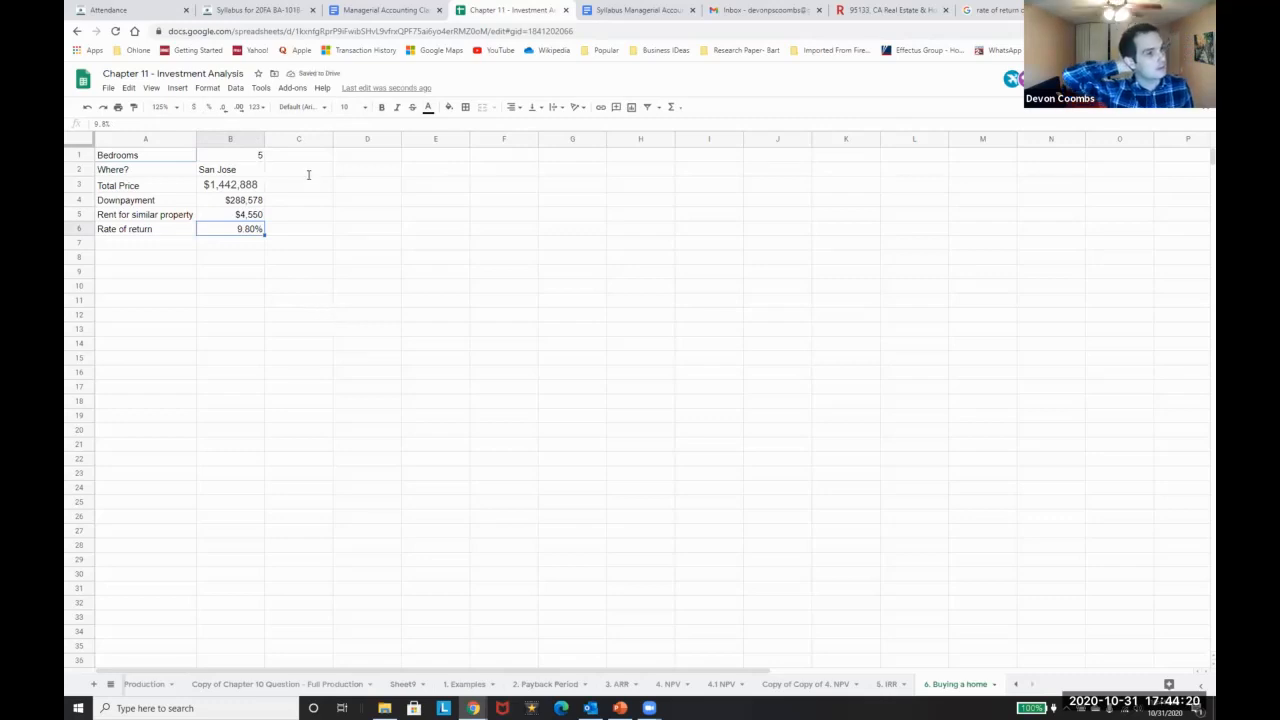
Review the Total Price, Downpayment and rent rows, then switch to the Redfin 95133 listings
click(248, 186)
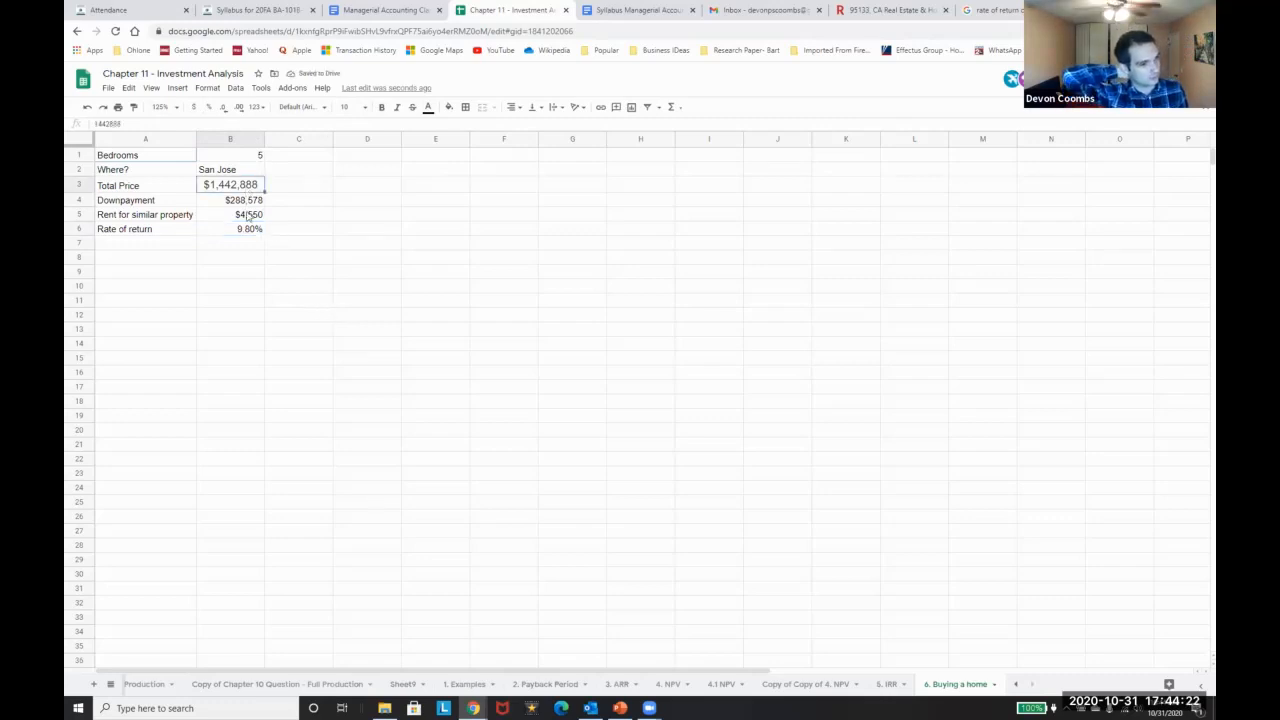
click(242, 201)
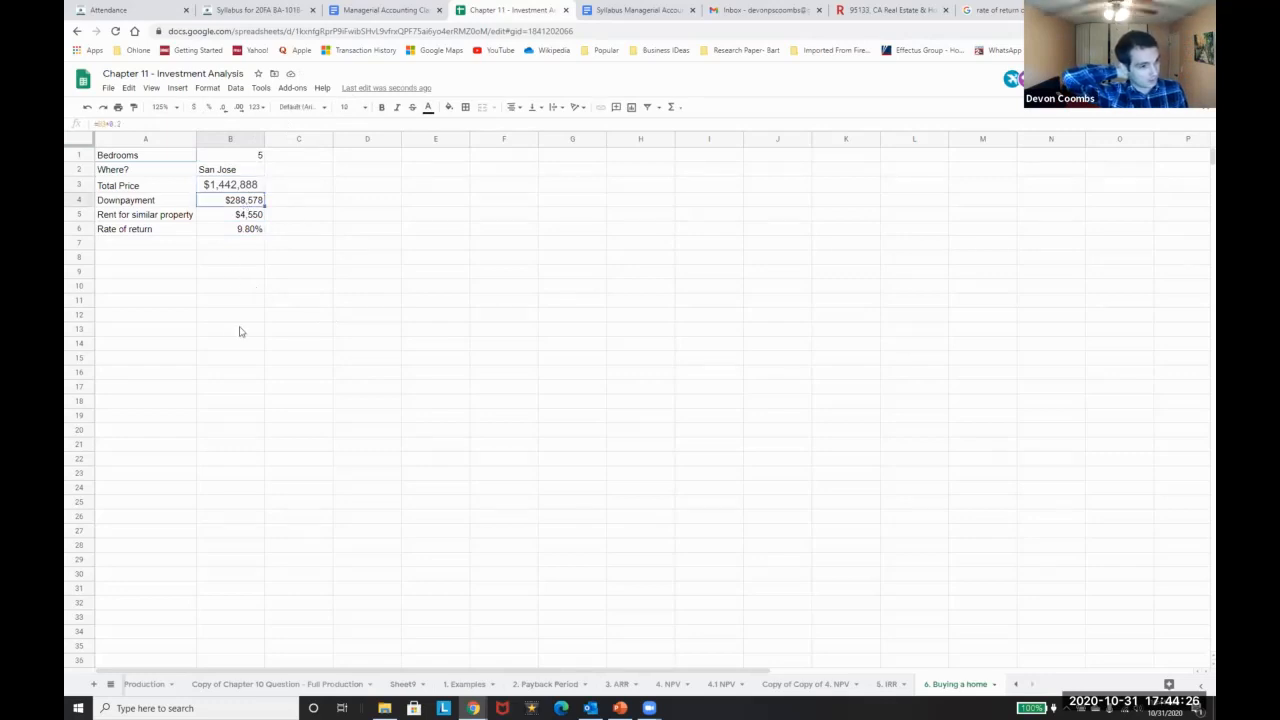
click(77, 214)
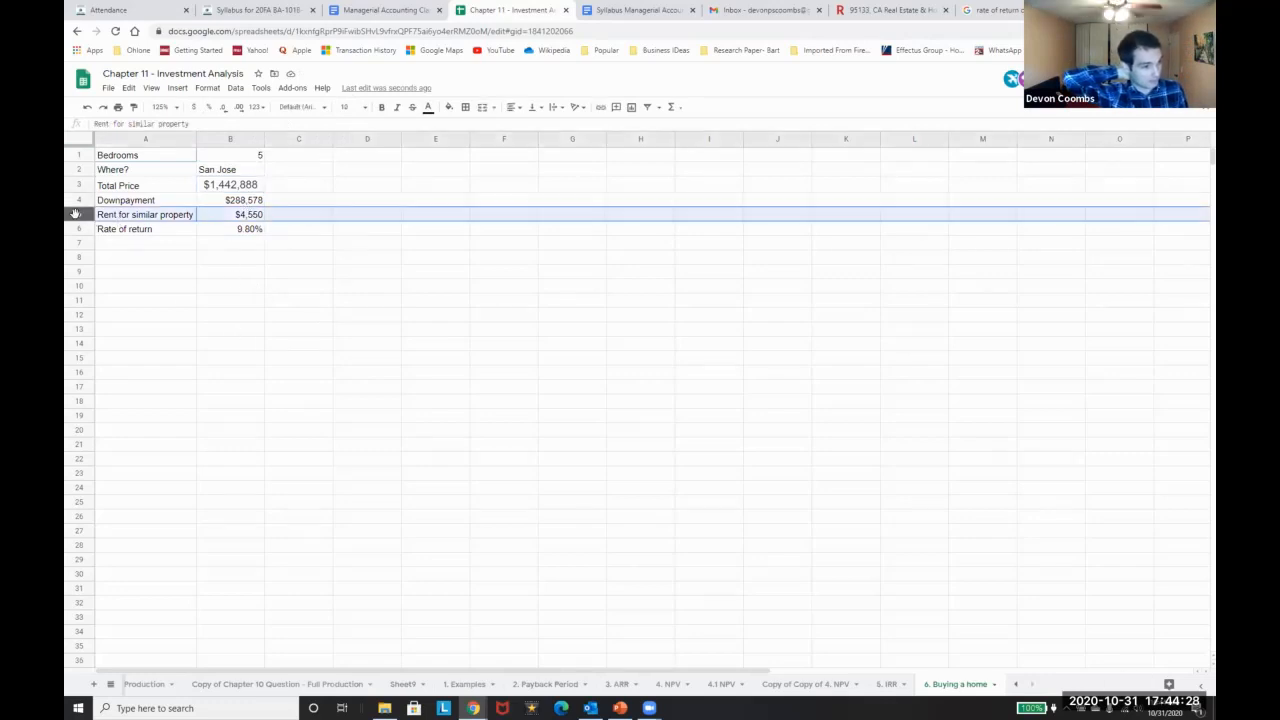
click(897, 9)
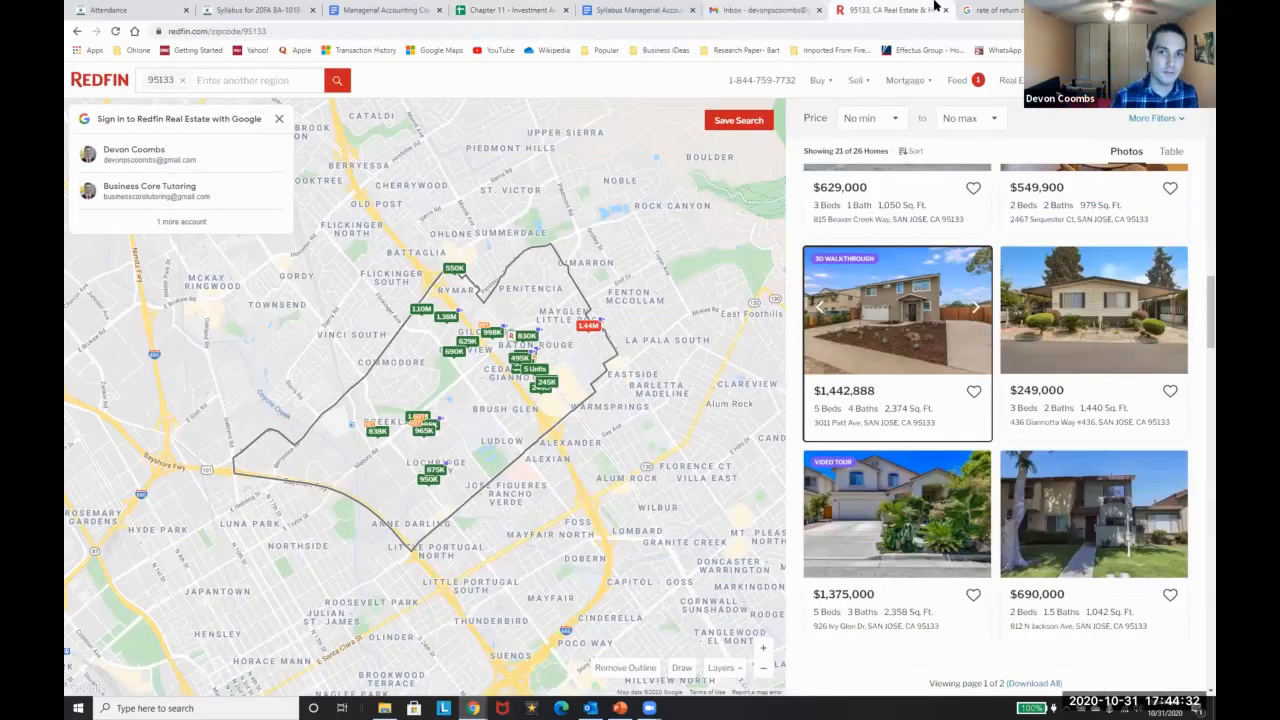
click(990, 9)
click(890, 10)
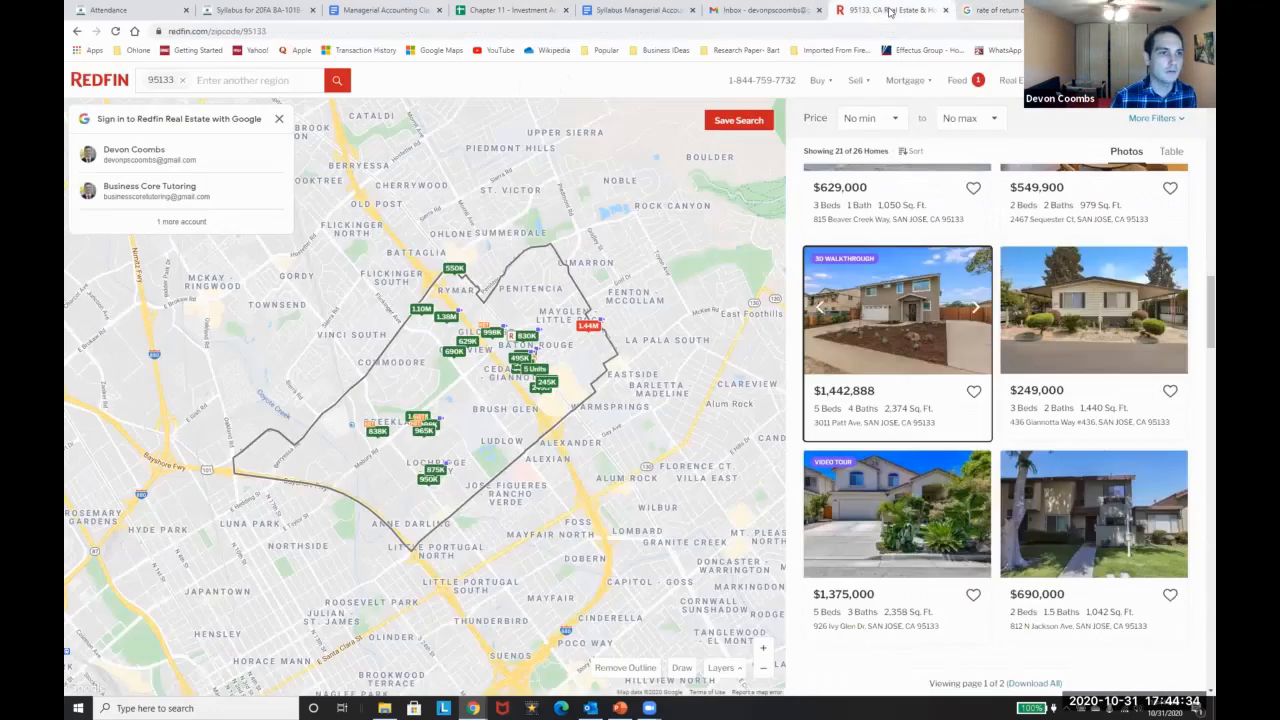
click(938, 381)
scroll(640, 451, down, 6)
scroll(642, 455, down, 2)
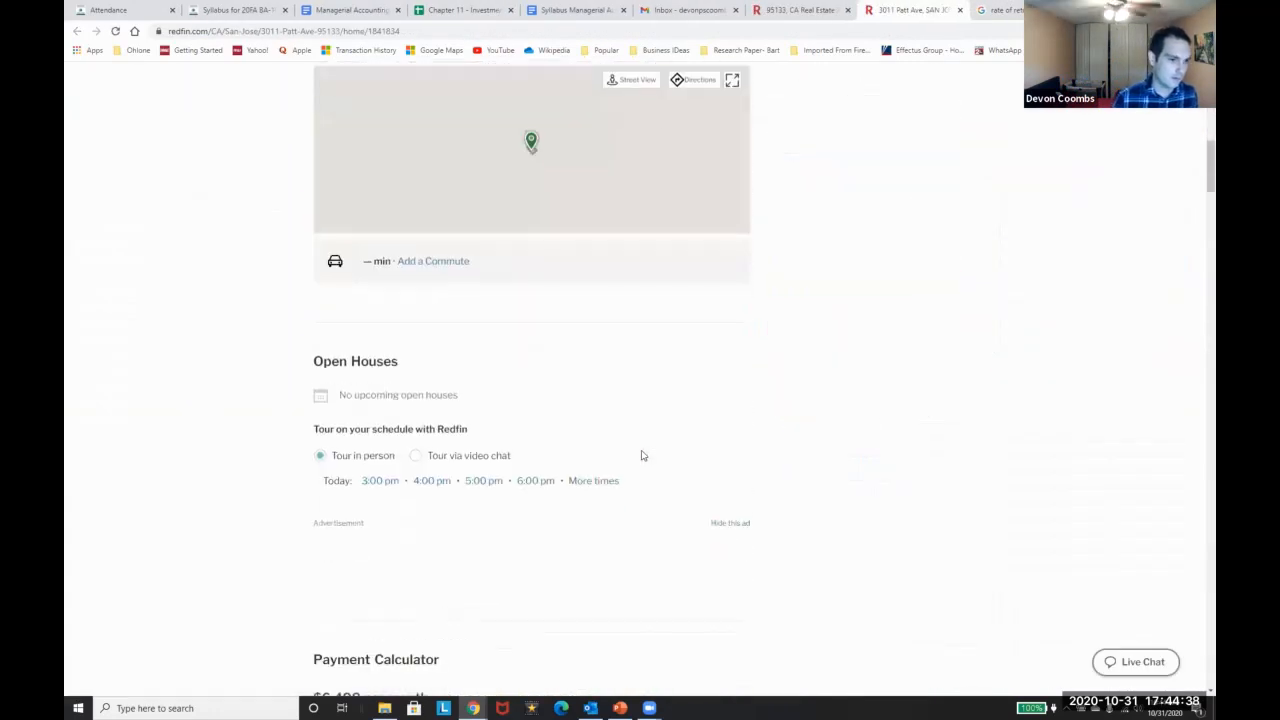
scroll(642, 455, down, 2)
scroll(642, 455, down, 2)
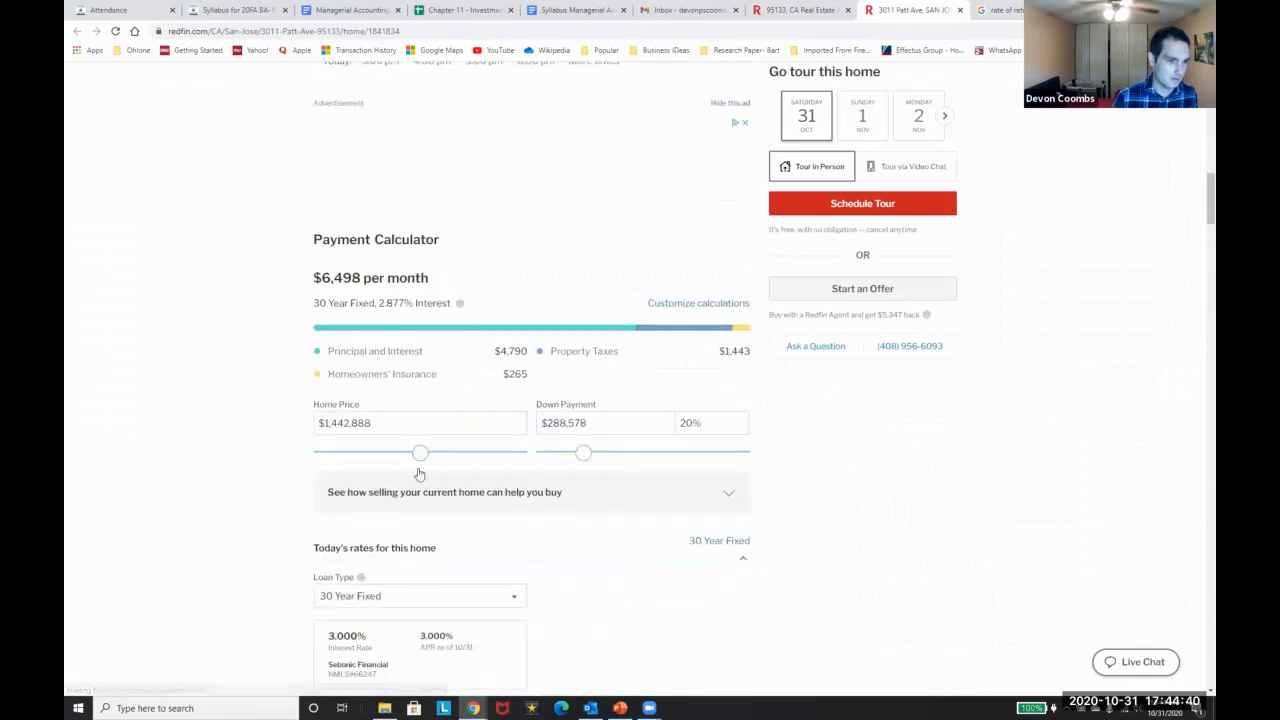
scroll(693, 431, down, 1)
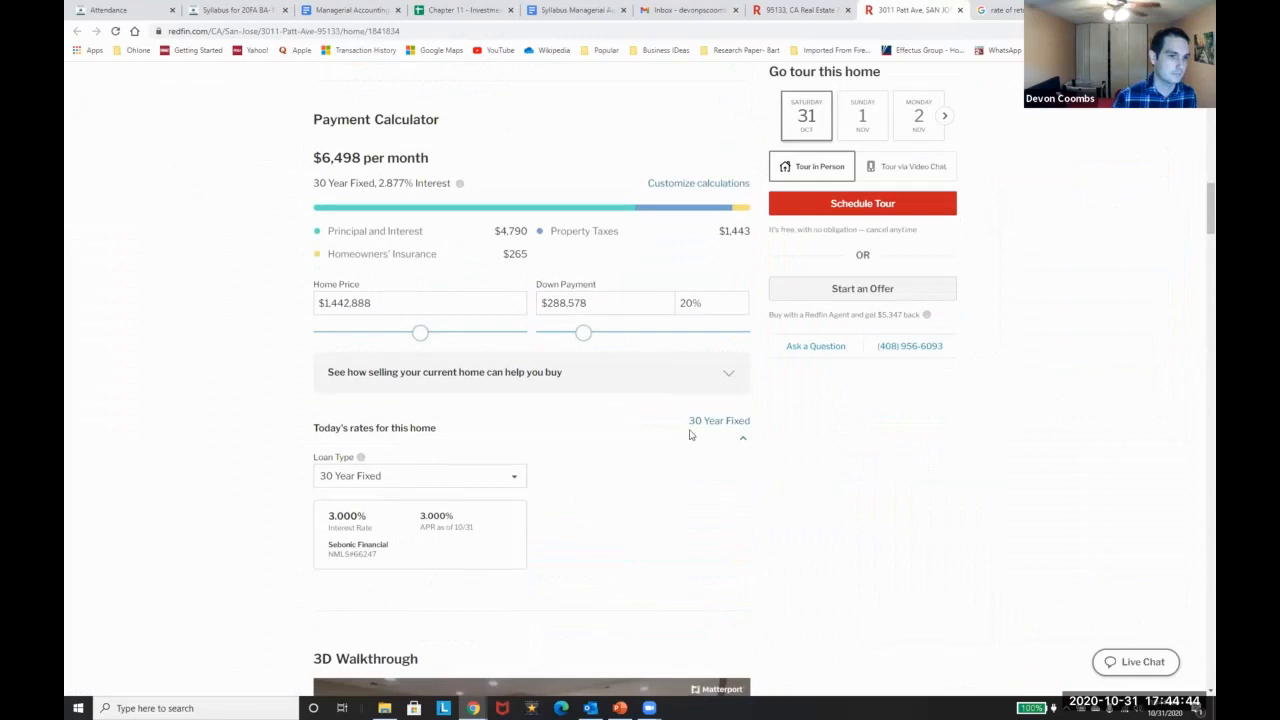
Rearrange the browser window and switch back to the Chapter 11 spreadsheet
key(super+Right)
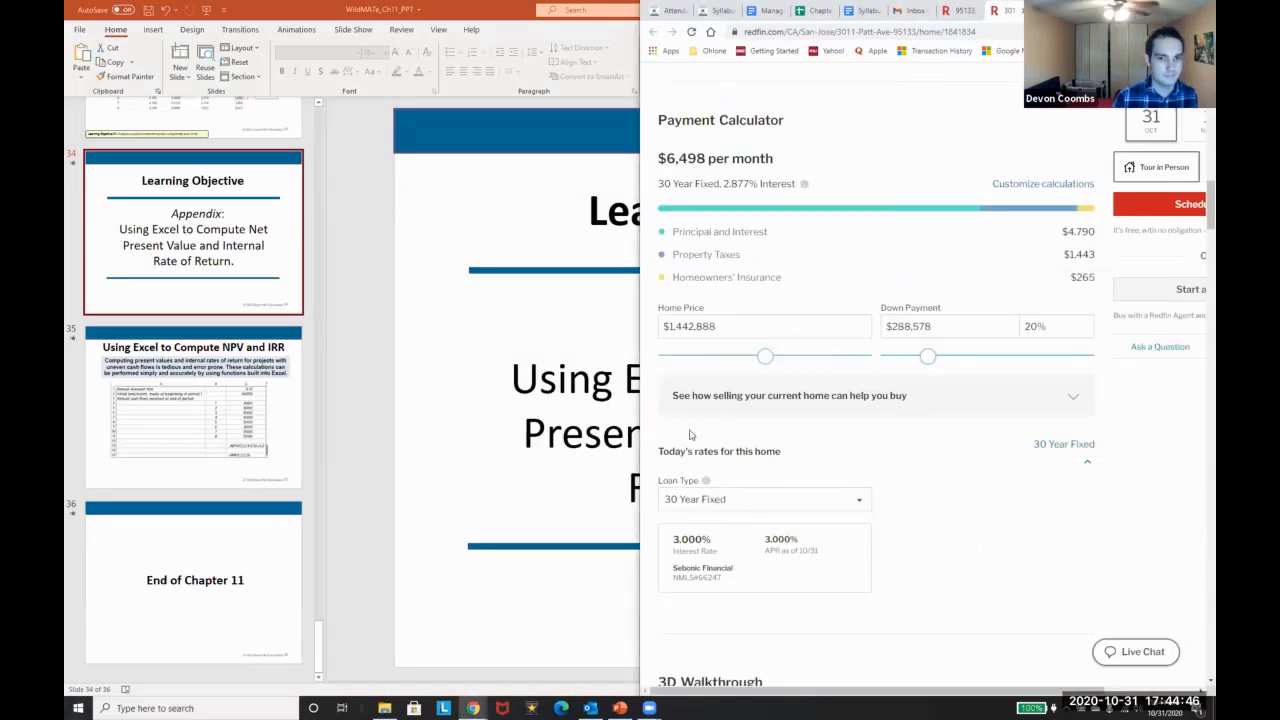
key(super+Up)
key(alt+Tab)
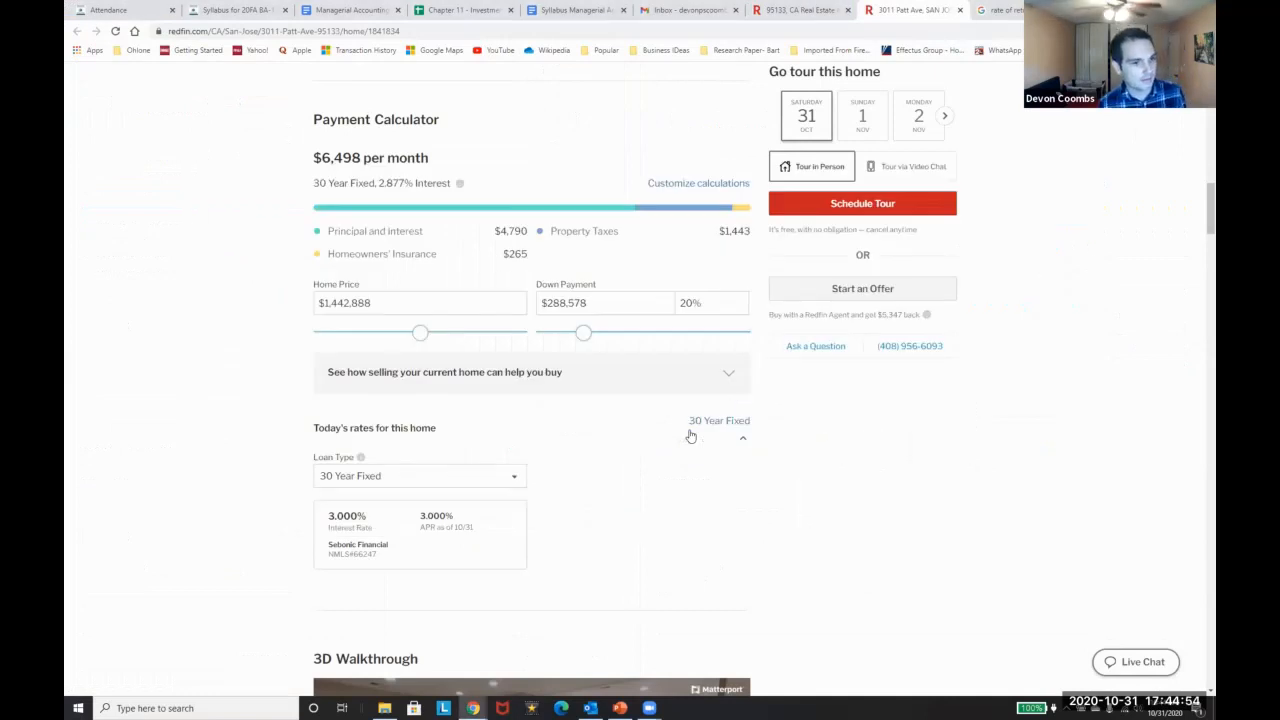
key(alt+Tab)
key(alt+shift+Tab)
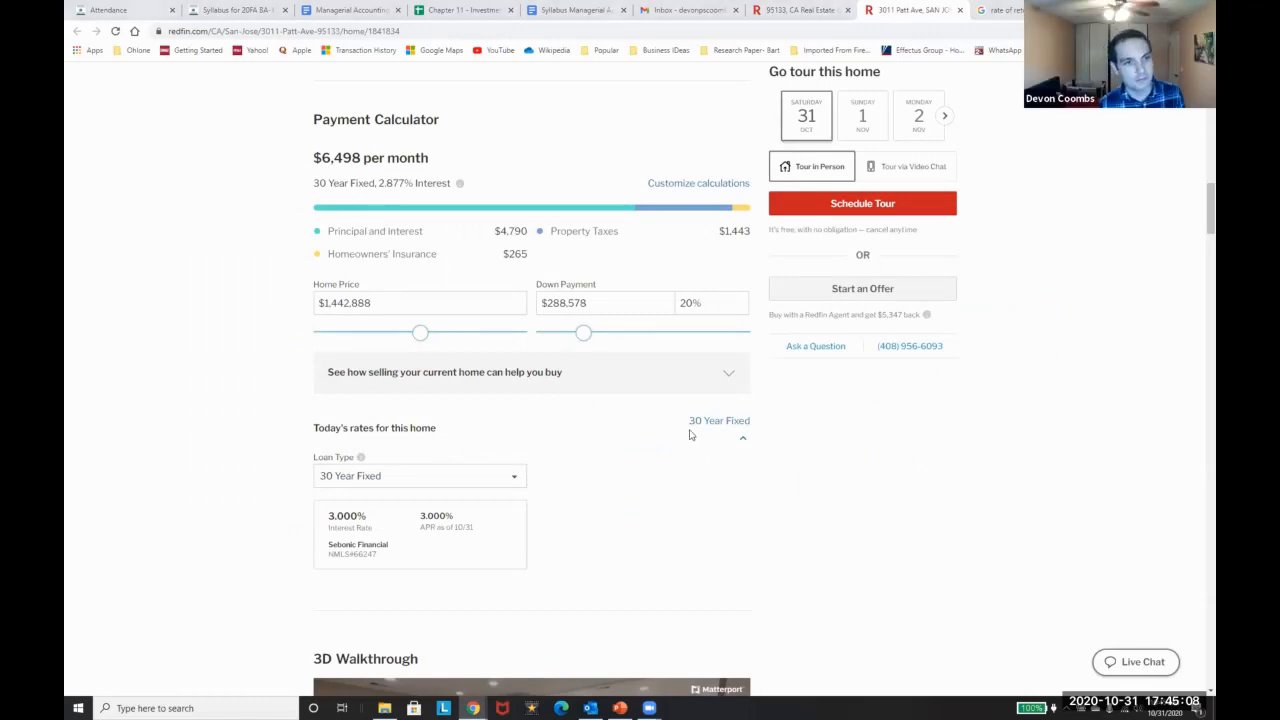
key(alt+Tab)
key(alt+shift+Tab)
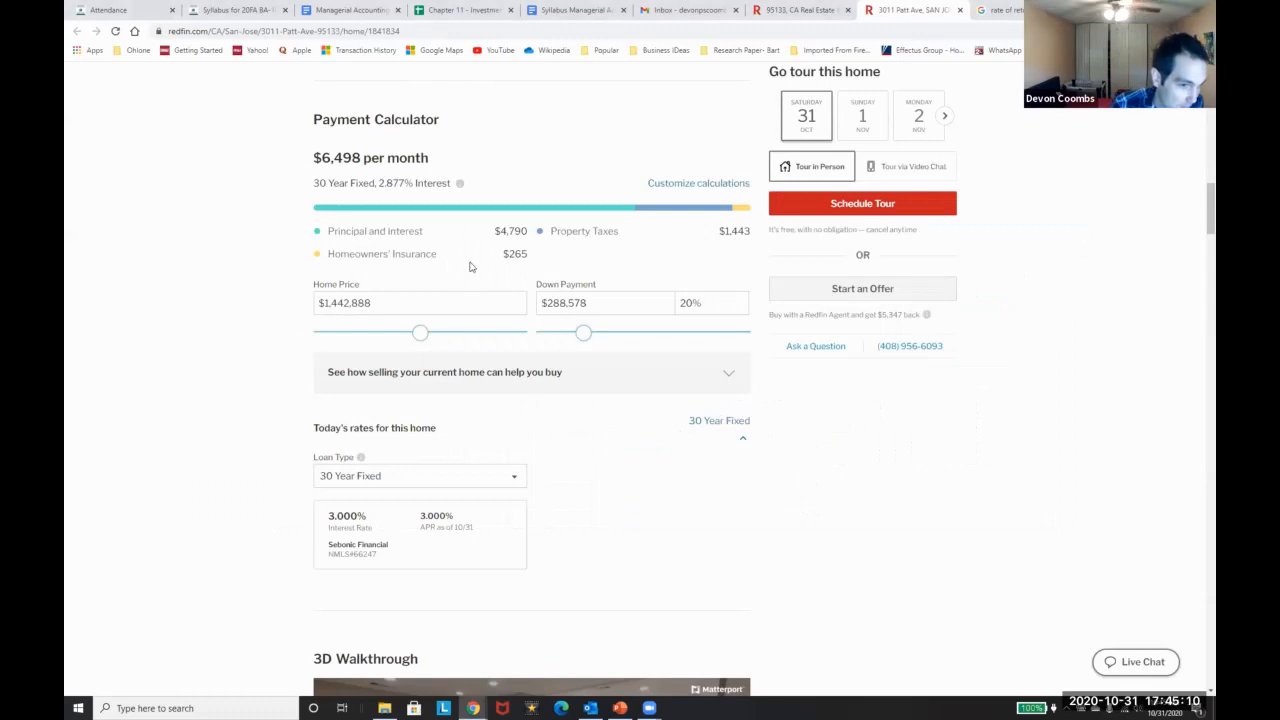
key(alt+Tab)
key(alt+shift+Tab)
Add a Mortage row in A7 with 6500 in B7, formatted as currency with one decimal
click(490, 8)
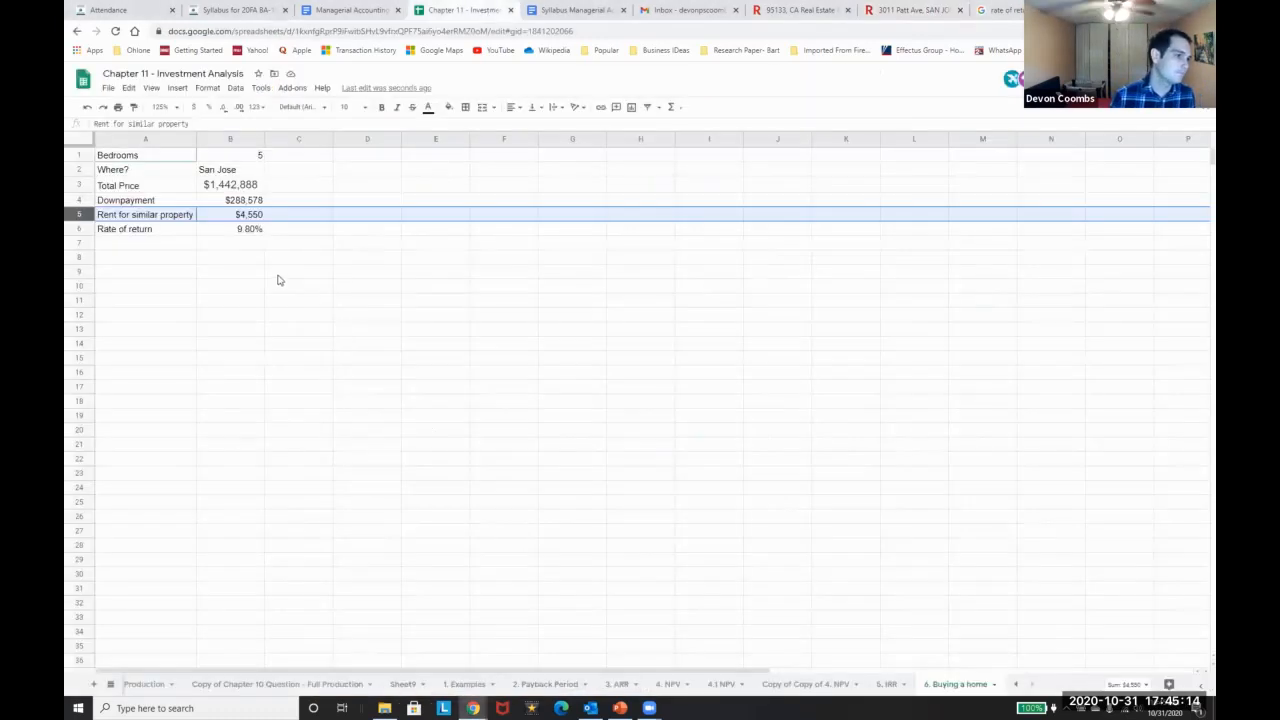
click(118, 244)
text(Mortage)
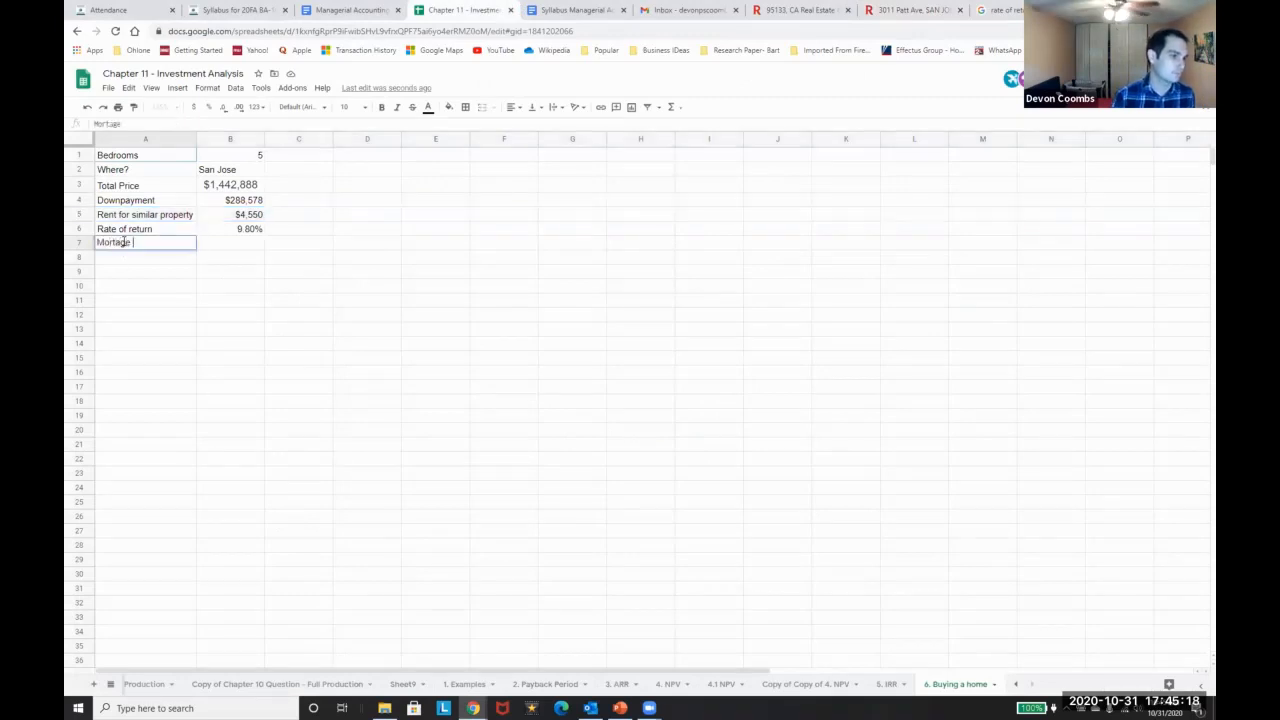
key(Tab)
text(65)
key(Return)
key(Up)
key(Right)
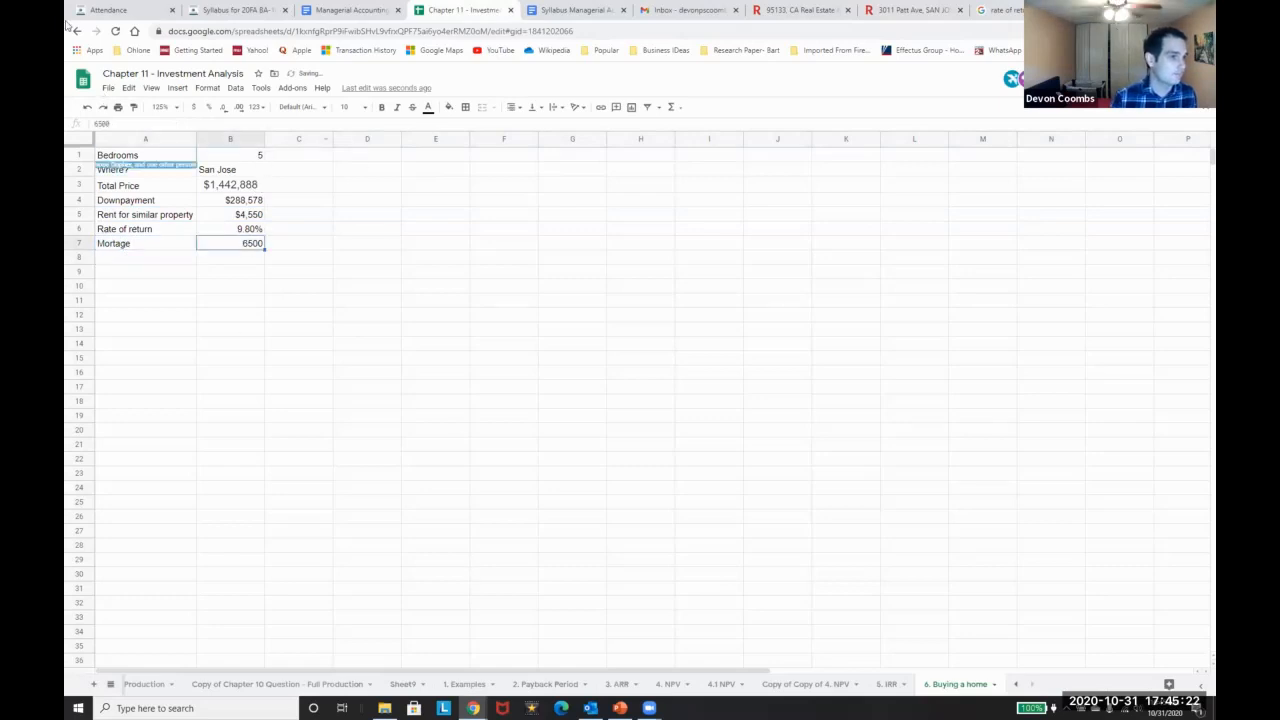
click(193, 108)
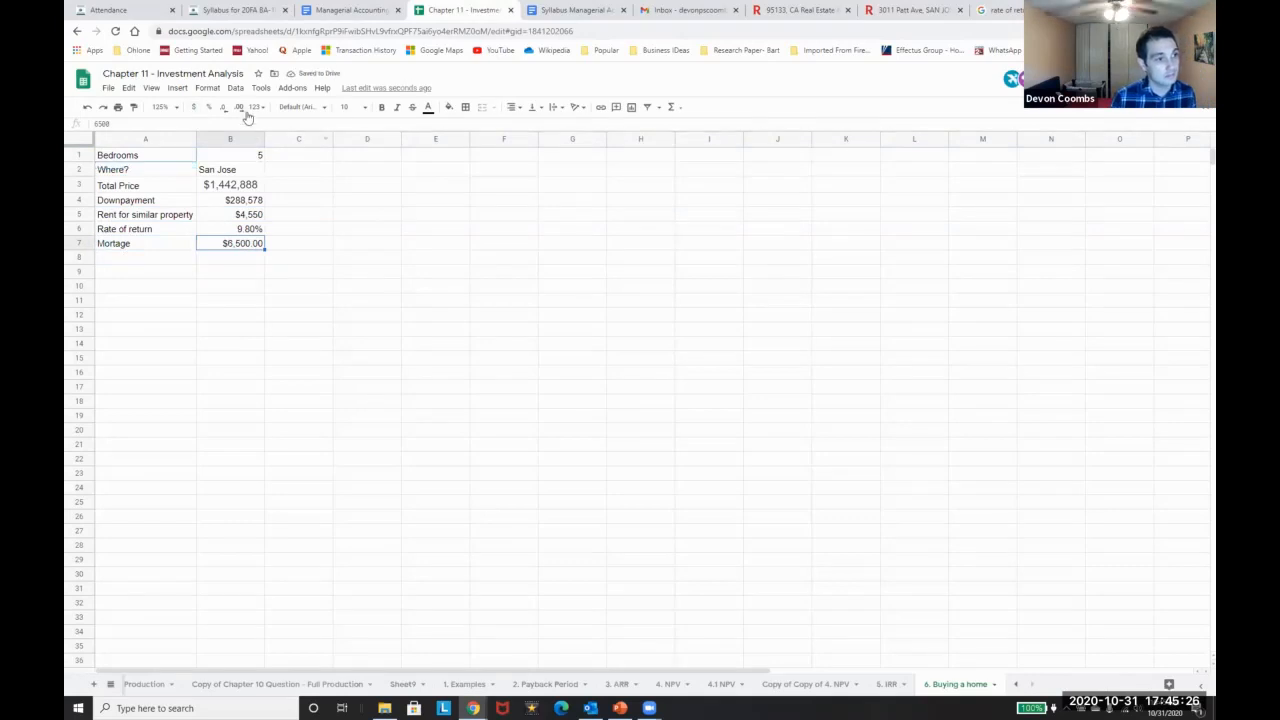
click(223, 109)
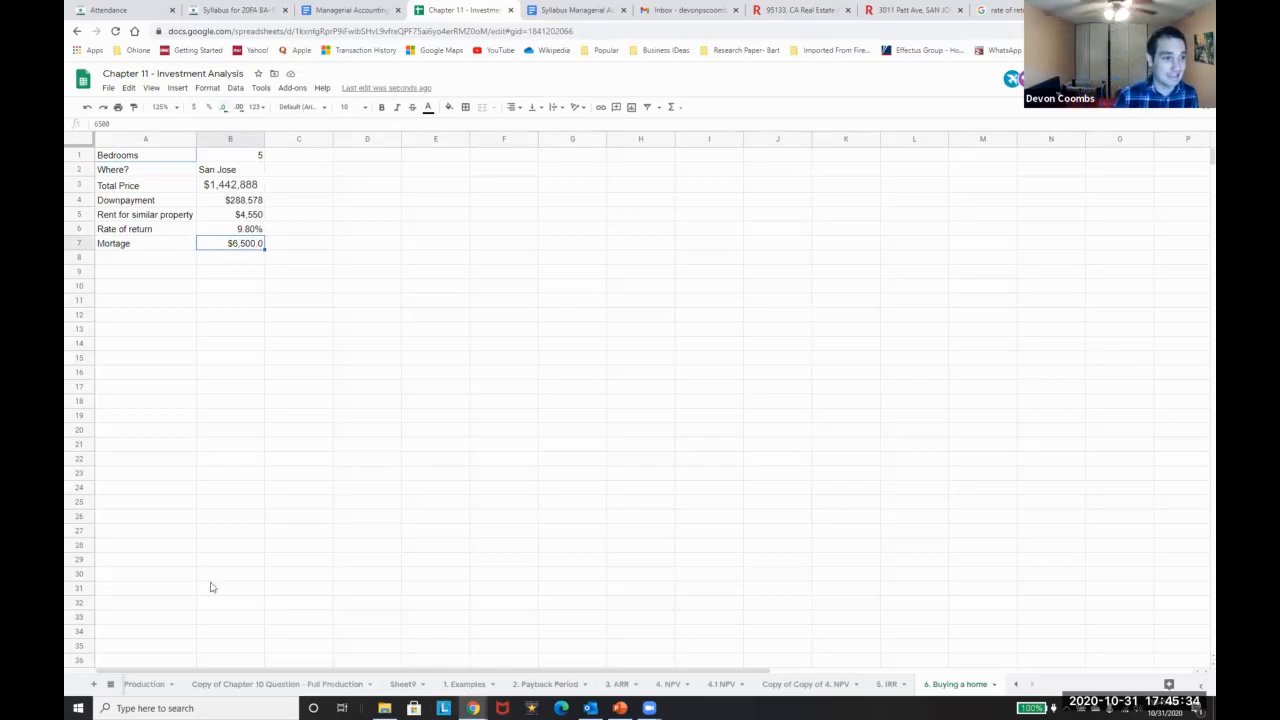
click(225, 262)
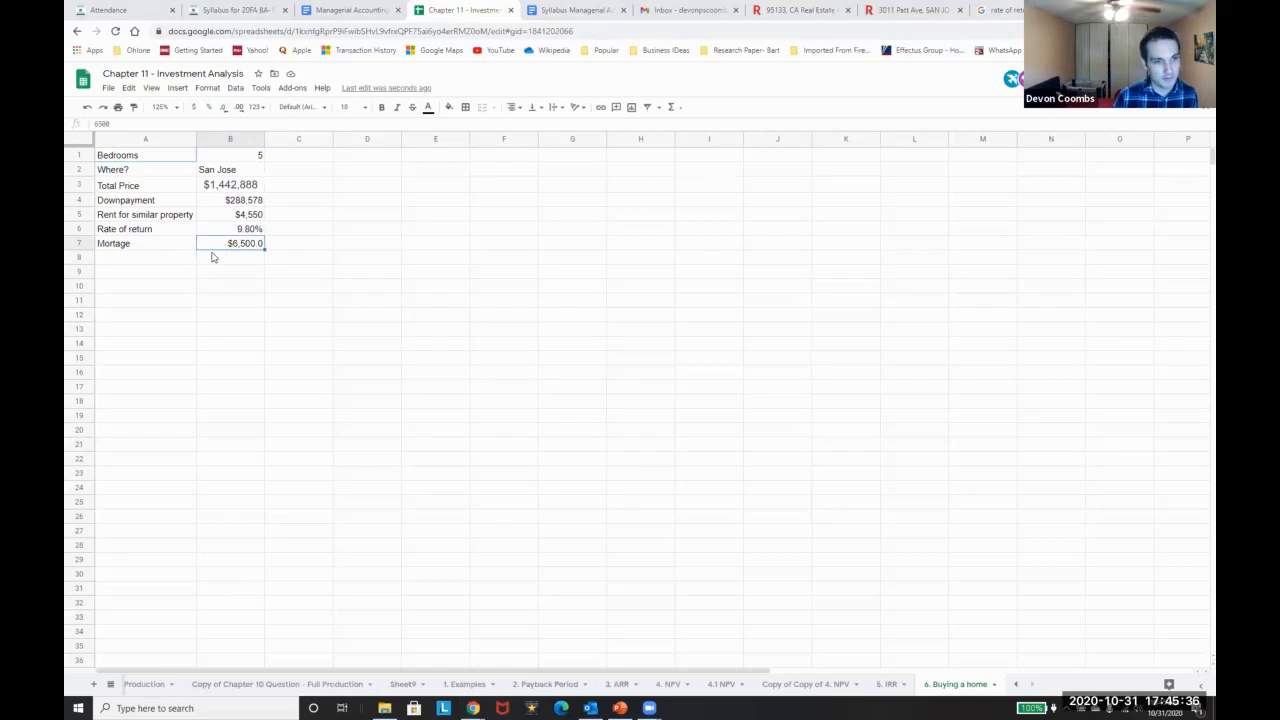
Enter =B3/30/12 in E7, giving a monthly principal of $4,008
key(alt+Tab)
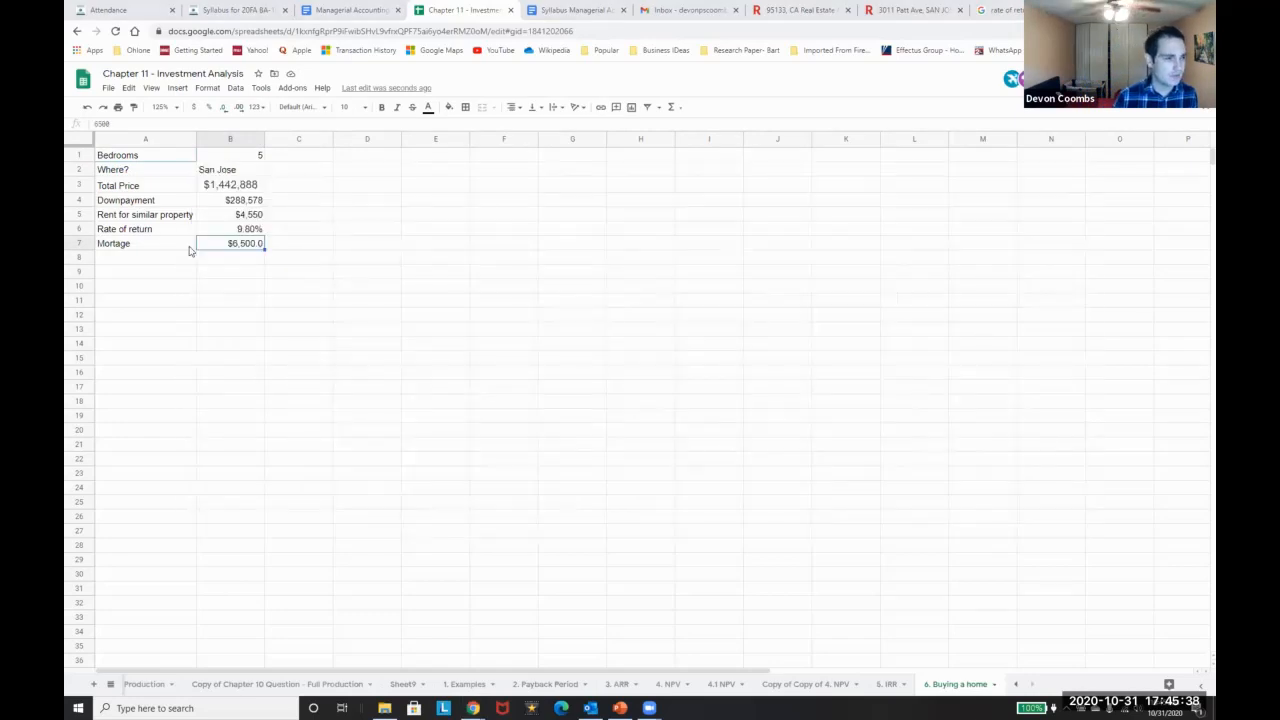
click(341, 241)
key(Right)
text(=)
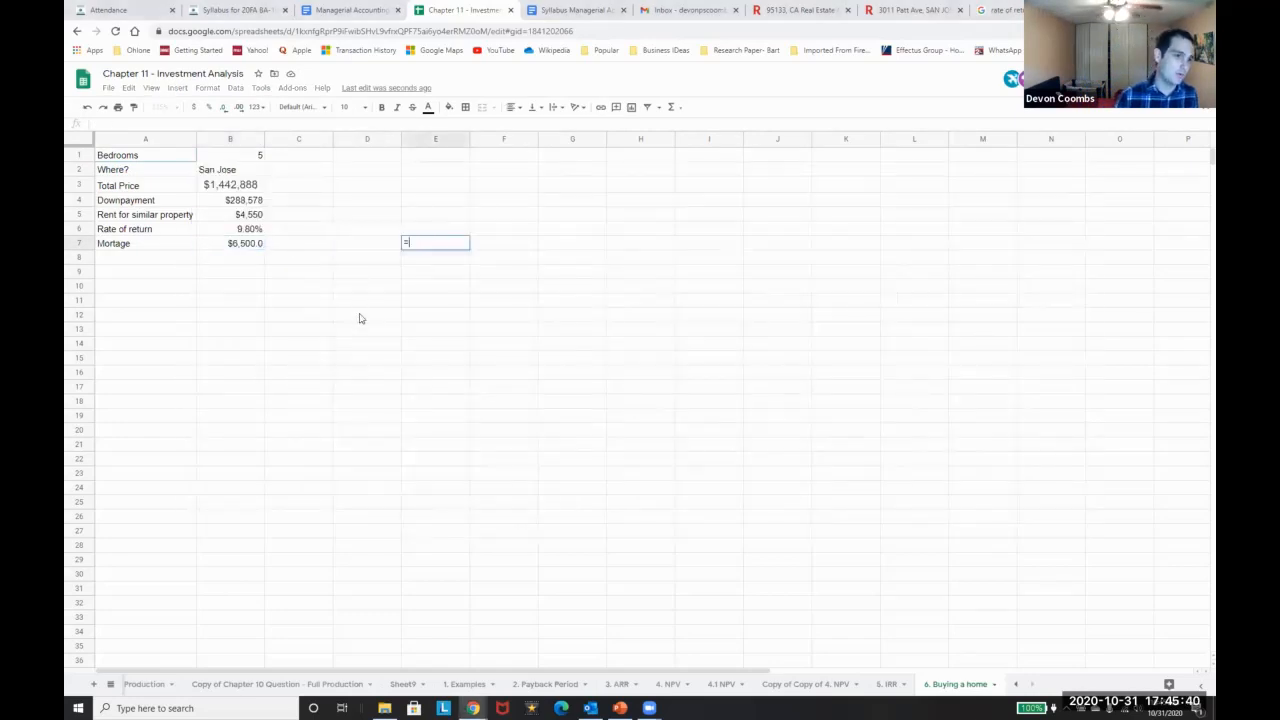
key(Up)
key(Left)
key(Up)
key(Left)
key(Up)
key(Up)
key(Left)
text(/30/12)
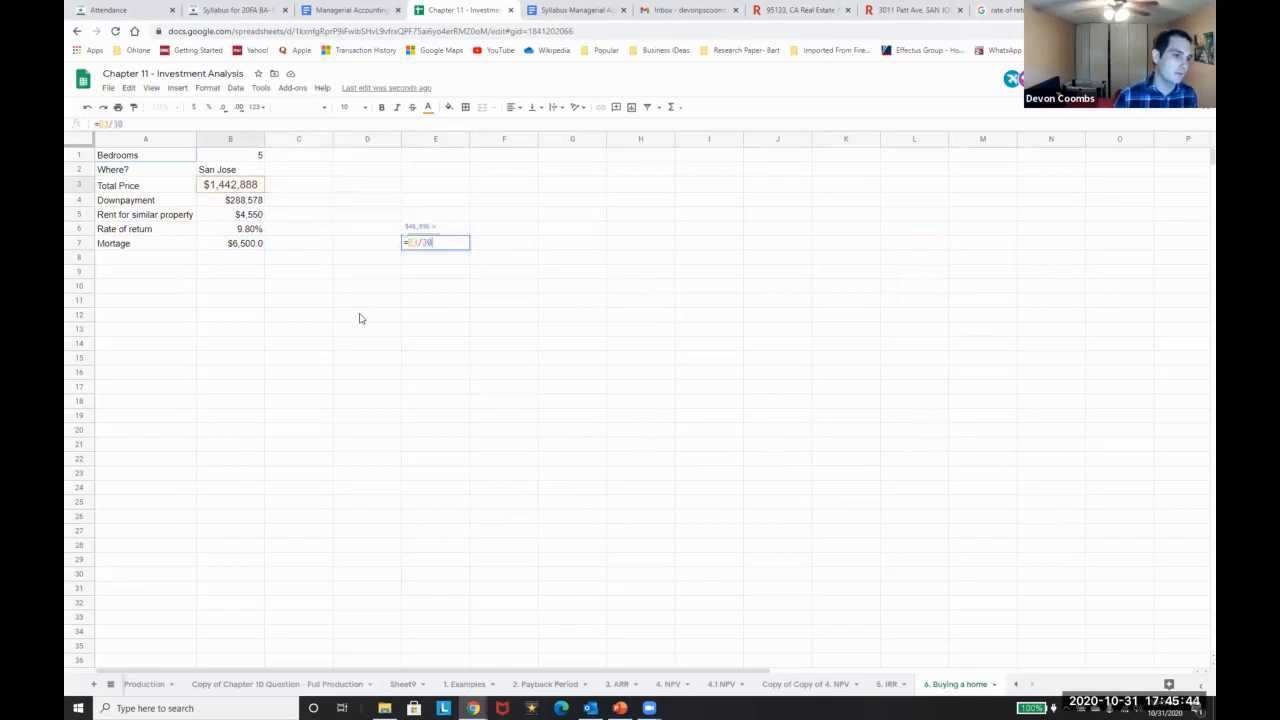
key(Return)
Change B7 to =6500-4008 so the mortgage shows $2,492.0
key(Up)
key(Left)
key(Left)
key(Left)
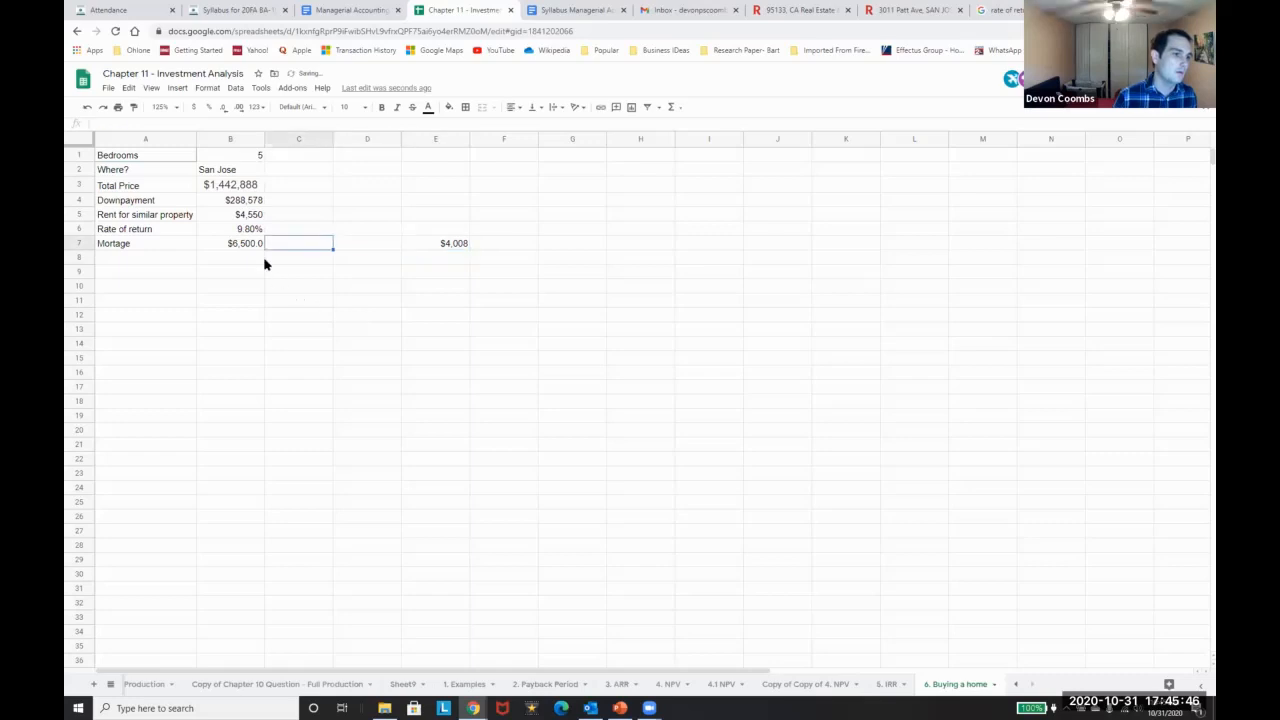
key(F2)
text(=6500-4008)
key(Return)
key(Up)
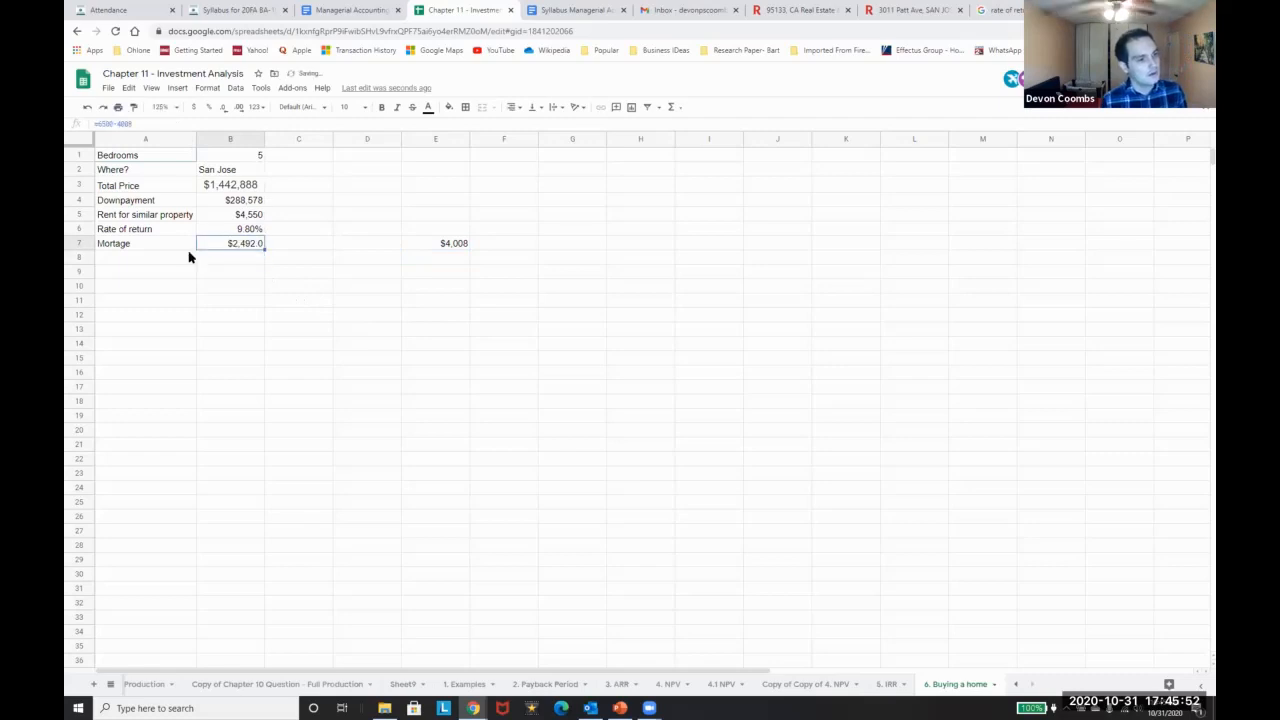
Label C7 Interest and start a period count with 1 in A11 and =A11+1 in A12
key(Right)
text(Interest)
key(Return)
key(Left)
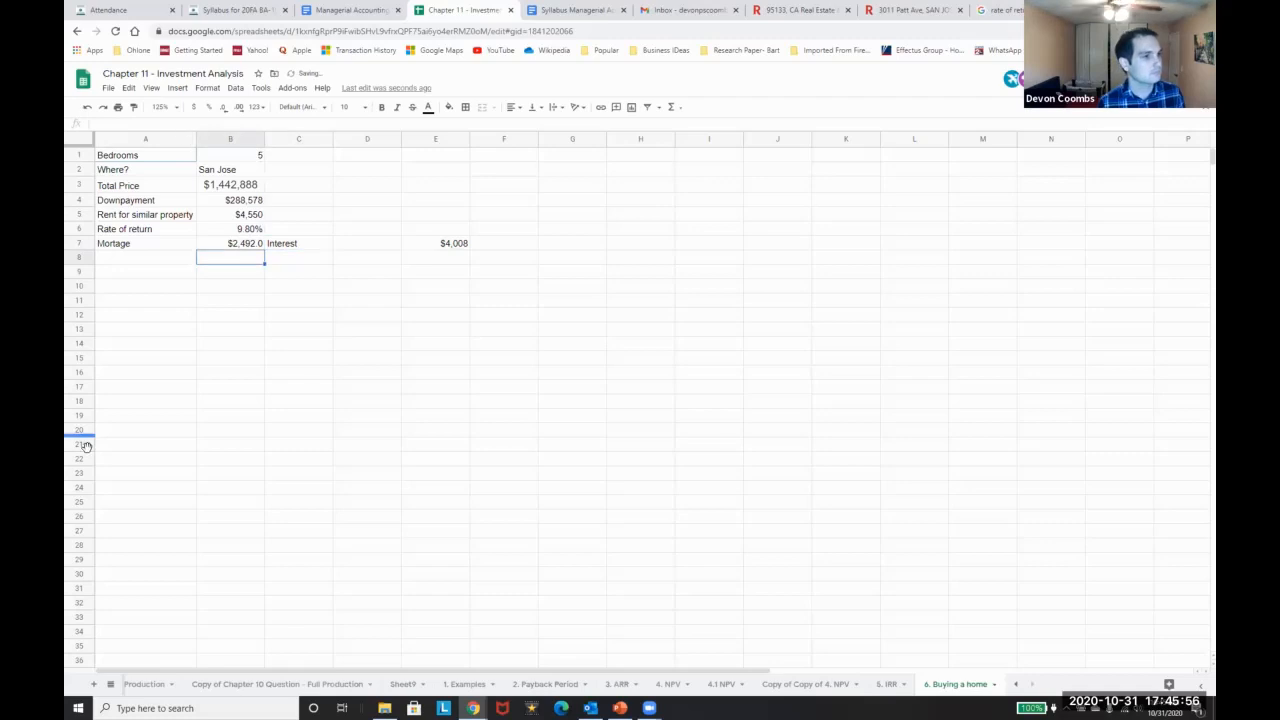
key(Left)
key(Down)
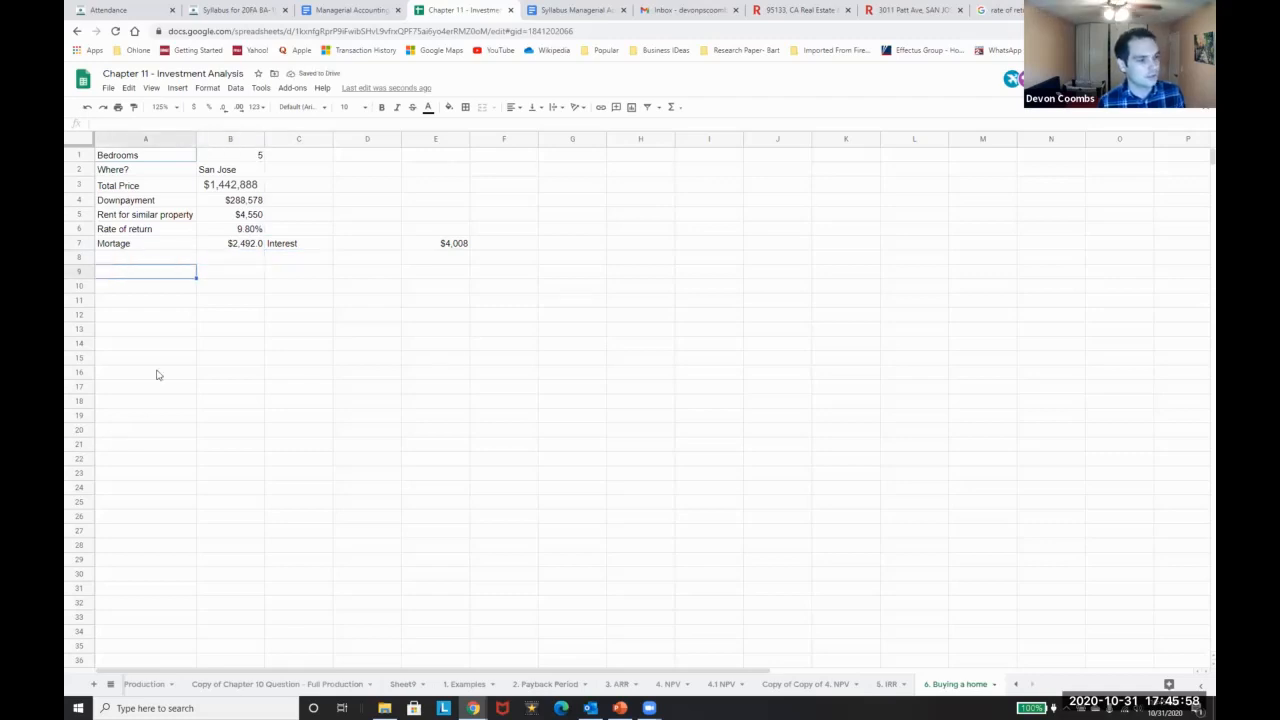
key(Down)
key(Down)
text(1)
key(Return)
text(=A11+1)
key(Return)
key(Up)
Fill the period numbers in column A down through 31
key(Down)
key(shift+Down)
key(shift+Down)
key(shift+Down)
key(shift+Down)
key(shift+Down)
key(shift+Down)
key(shift+Down)
key(shift+Down)
key(shift+Down)
key(shift+Down)
key(shift+Down)
key(shift+Down)
key(shift+Down)
key(shift+Down)
key(shift+Down)
key(shift+Down)
key(shift+Down)
key(shift+Down)
key(shift+Down)
key(shift+Down)
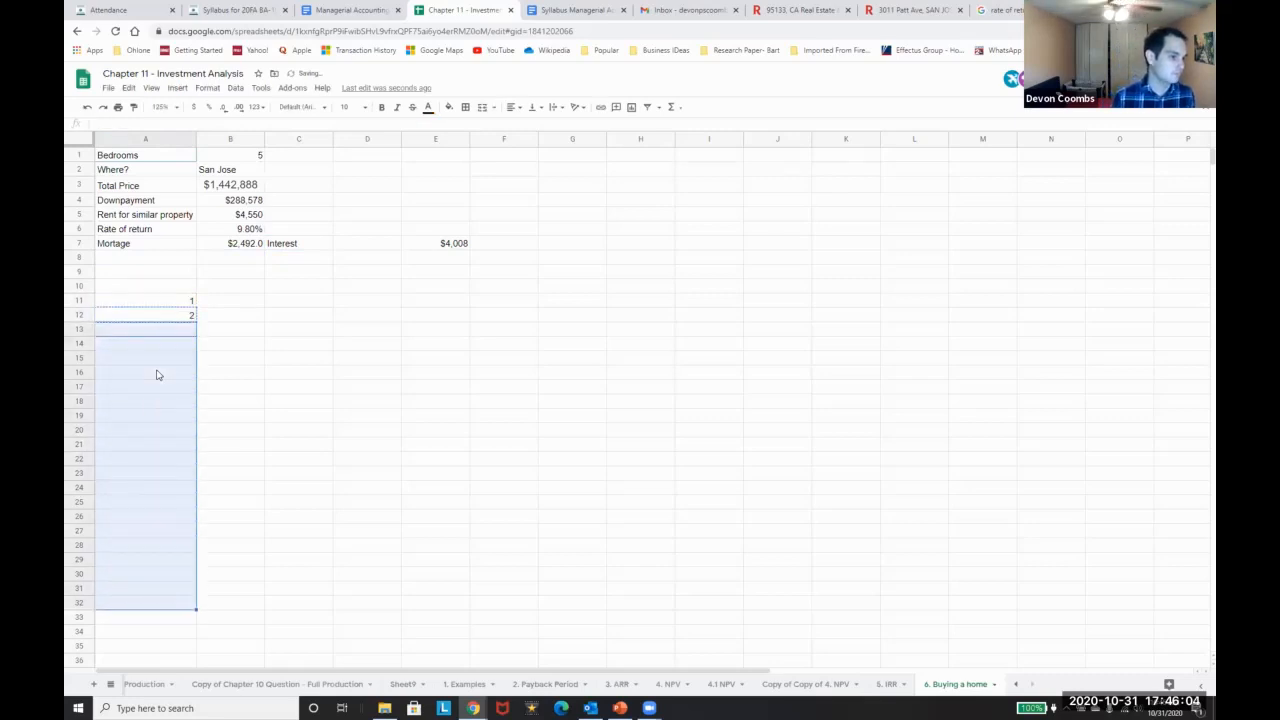
key(ctrl+v)
key(ctrl+Down)
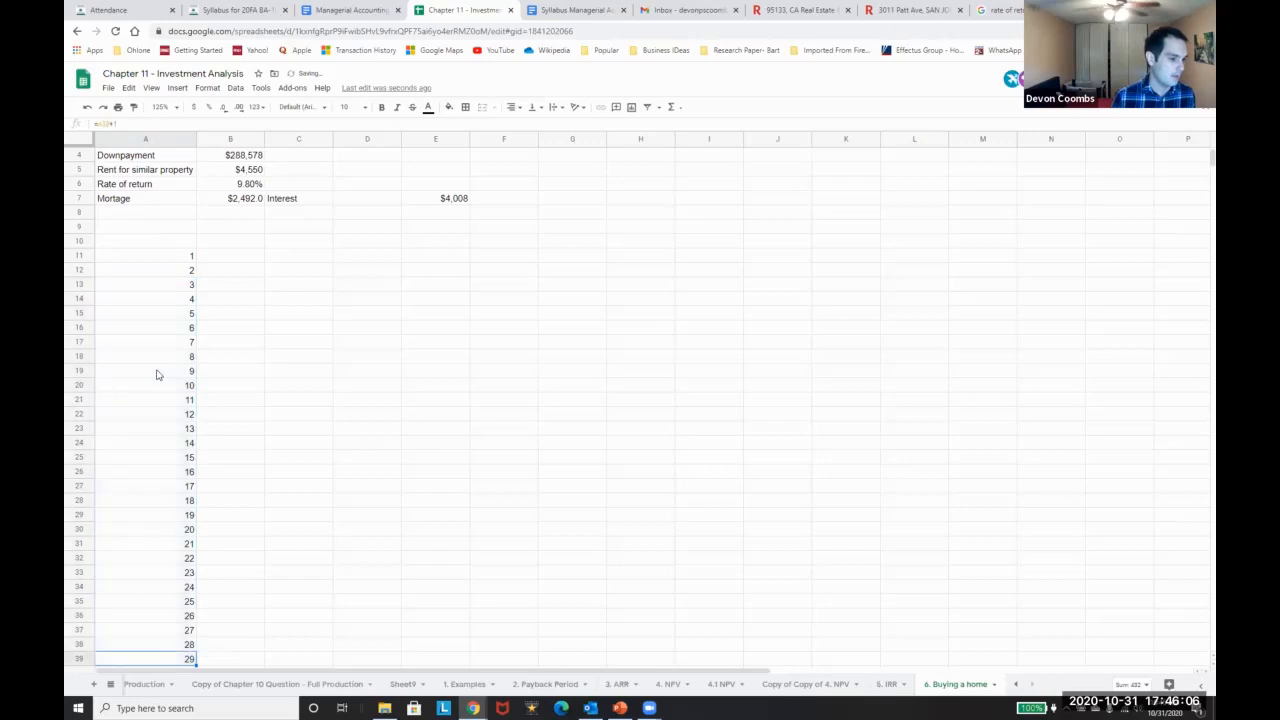
key(Down)
text(30)
key(Up)
key(Up)
key(Up)
key(Up)
key(Up)
key(Up)
key(Up)
key(Up)
key(Up)
key(Up)
key(Up)
key(Up)
key(Up)
key(Up)
Enter period 0 in A10 at the top of the period list
key(Up)
key(Up)
key(Up)
key(Up)
key(Up)
key(Up)
key(Up)
key(Up)
key(Up)
key(Up)
key(Up)
key(Up)
key(Up)
key(Up)
key(Up)
key(Up)
key(Up)
key(Up)
key(Up)
key(Up)
scroll(166, 388, down, 3)
click(166, 388)
key(ctrl+Down)
key(Down)
text(31)
key(Return)
key(Up)
key(ctrl+Up)
key(Up)
text(0)
key(Tab)
Set the year 0 cash flow in B10 to =-B4, the negative down payment
text(=)
scroll(194, 373, up, 3)
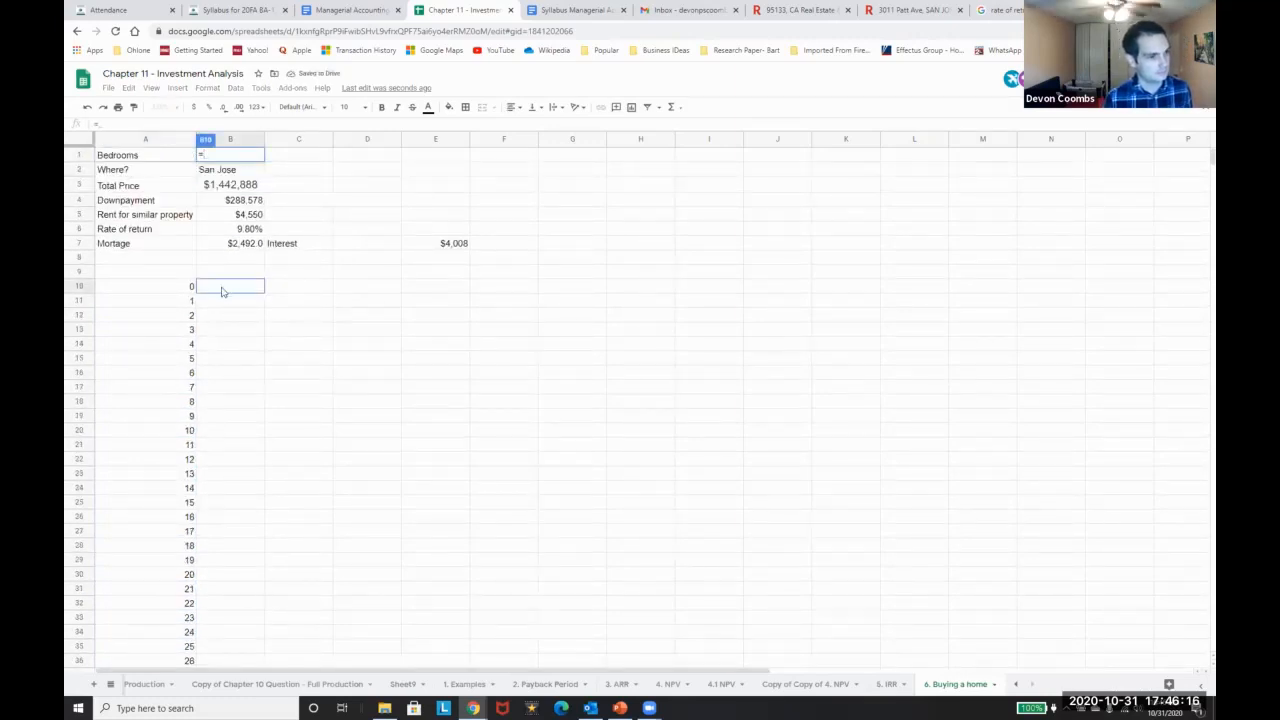
text(-)
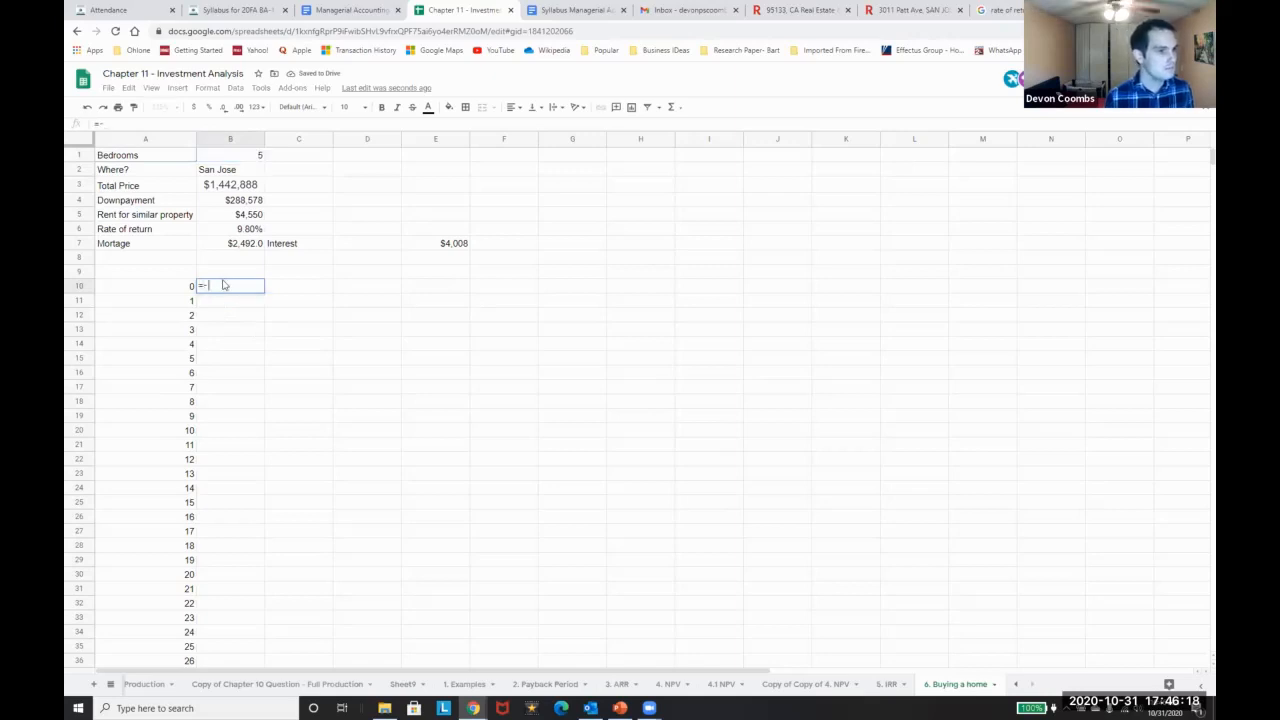
click(231, 203)
key(Return)
Change the Mortgage value in B7 to =6500
text(=)
key(Up)
key(Up)
key(Up)
key(Up)
key(Up)
key(Up)
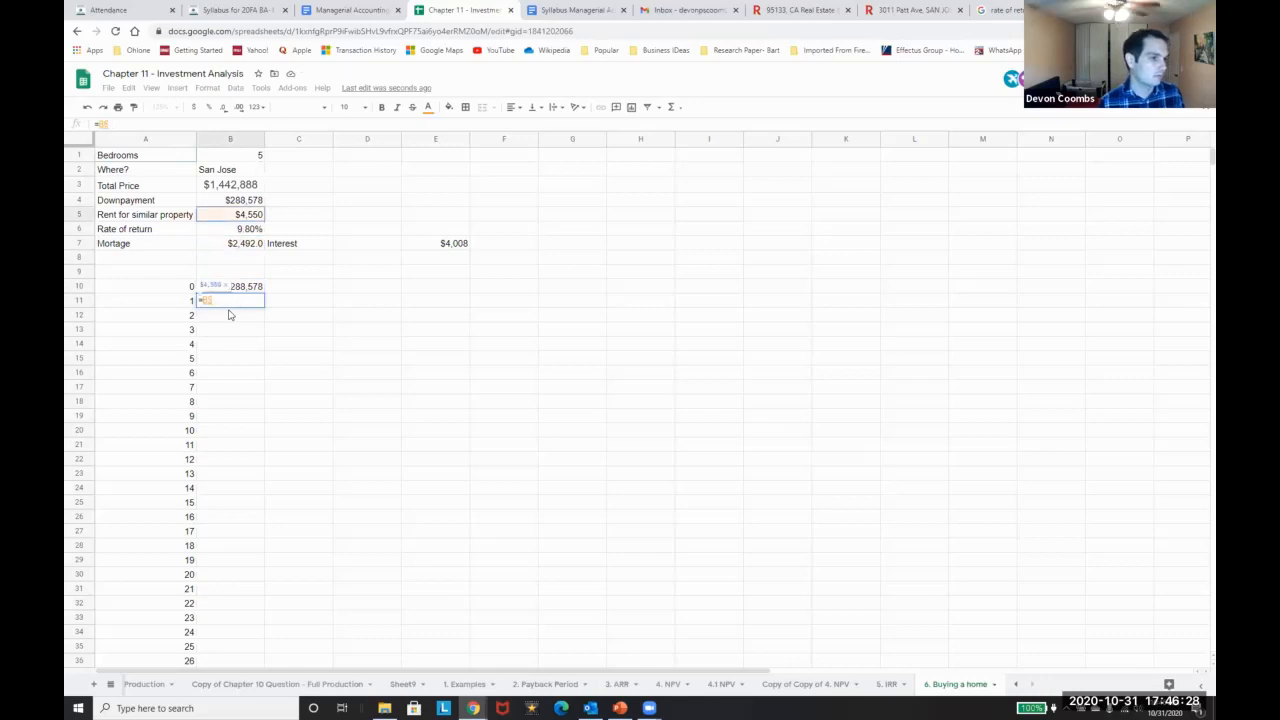
key(Up)
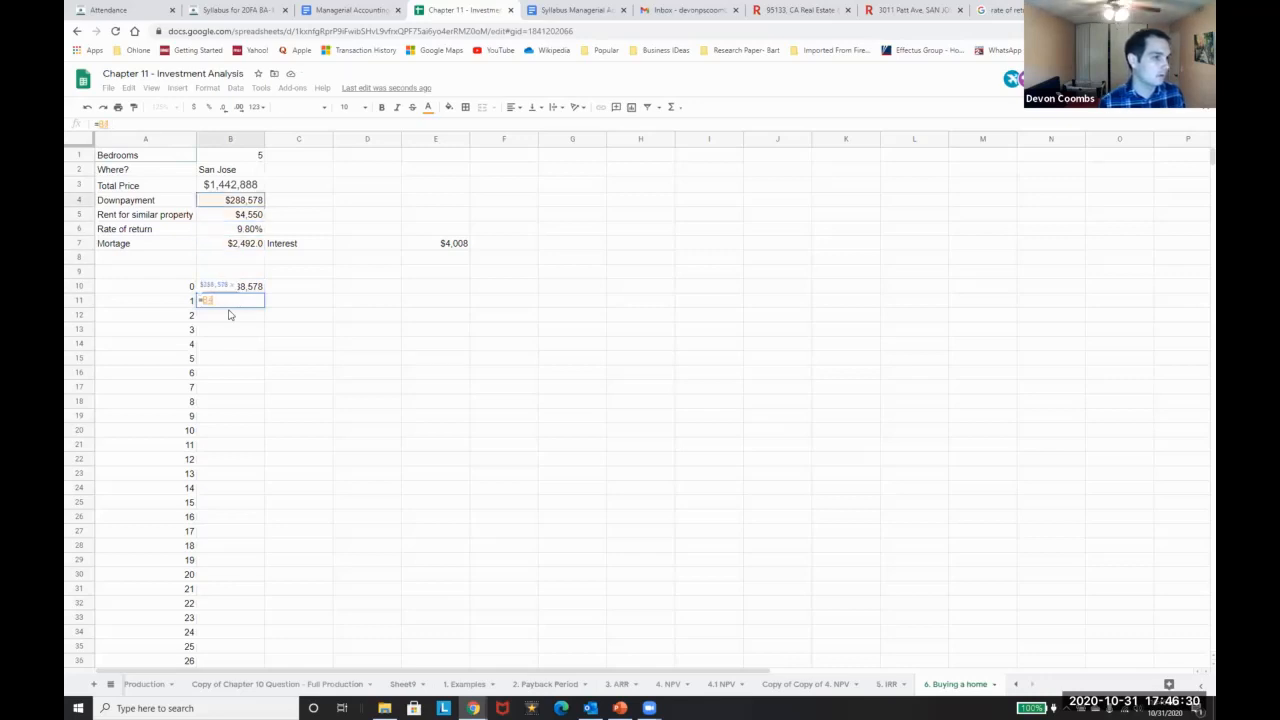
key(Down)
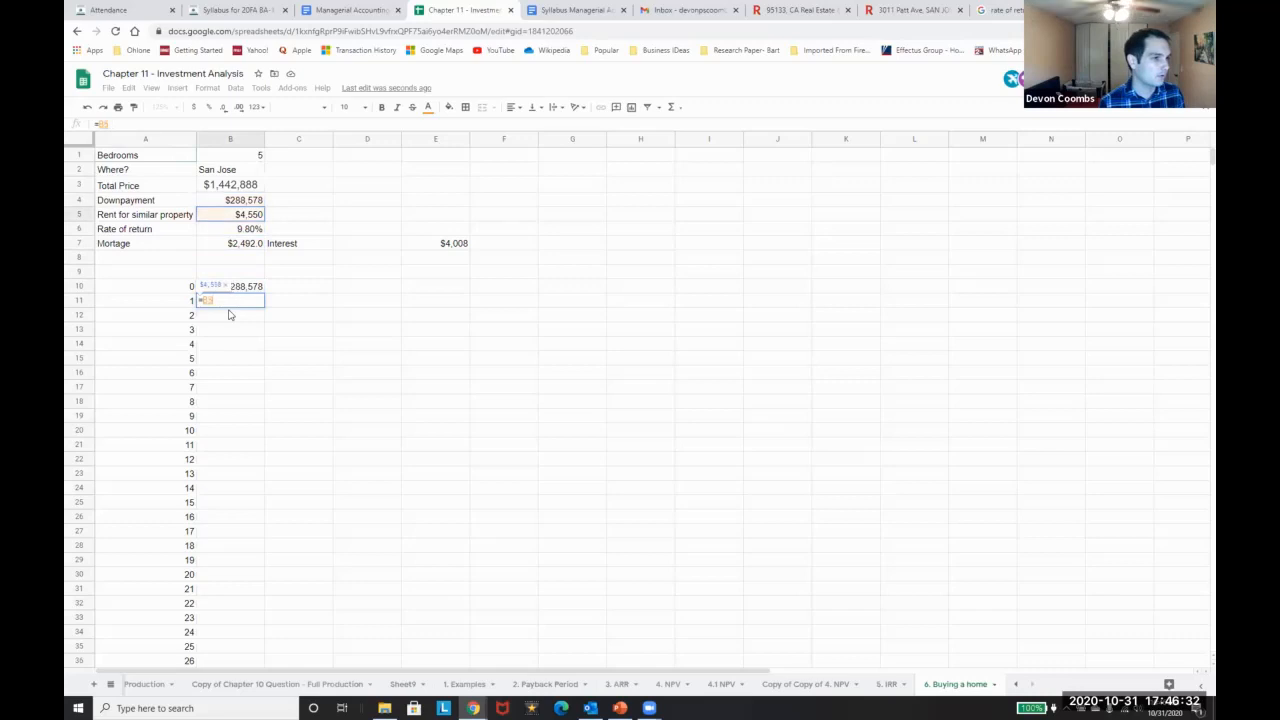
key(Down)
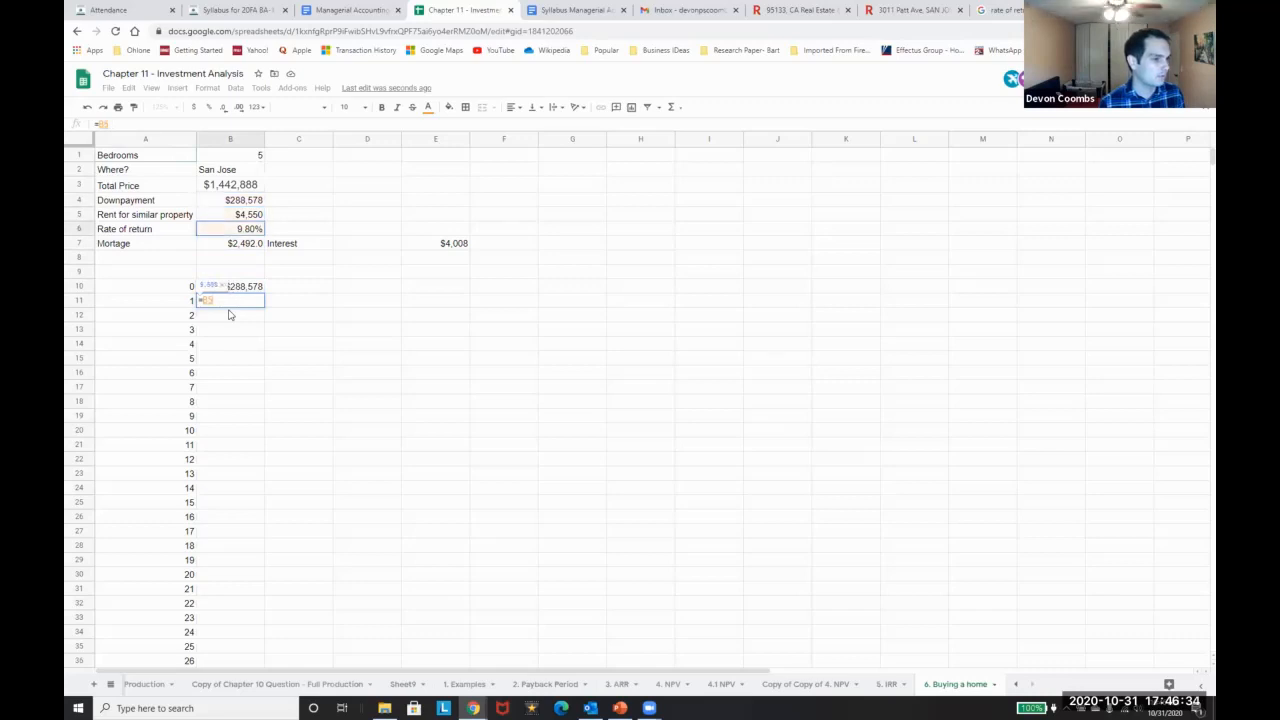
key(Escape)
key(Up)
key(Up)
key(Up)
key(Up)
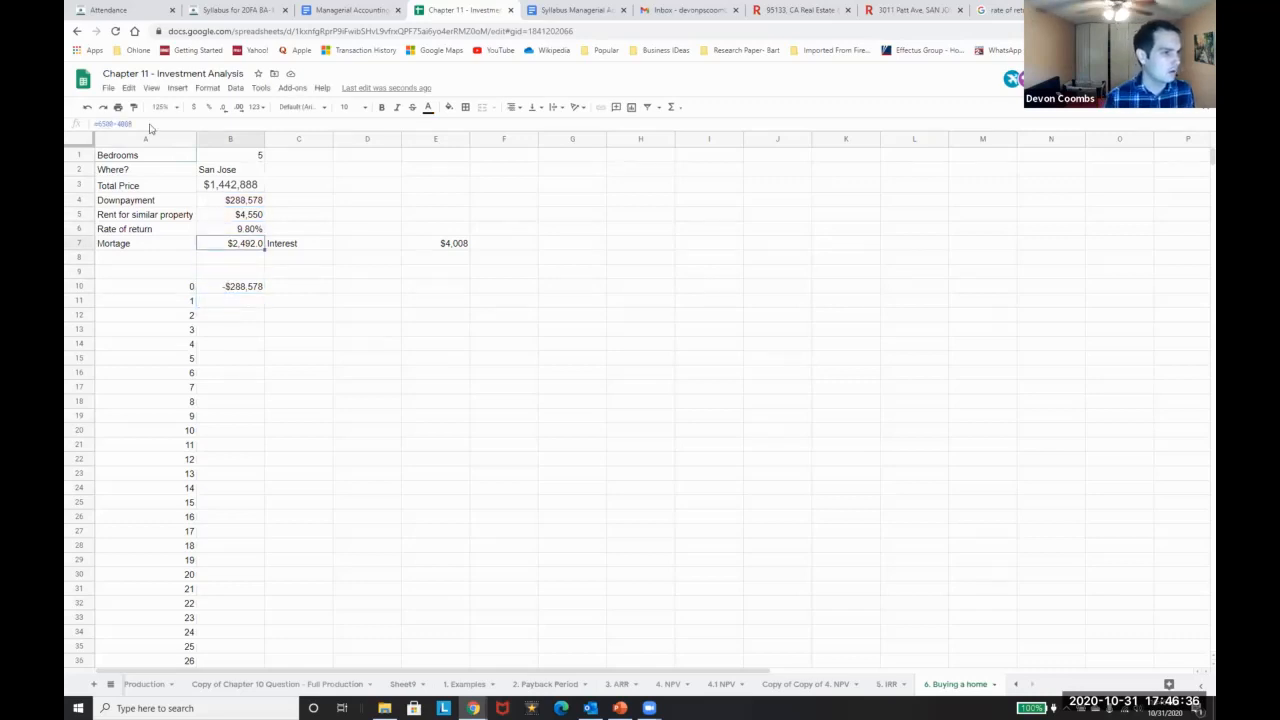
click(137, 127)
key(BackSpace)
key(BackSpace)
key(BackSpace)
key(BackSpace)
key(BackSpace)
key(Return)
Make the year 1 cash flow in B11 =-B7, a -6500 payment
click(222, 303)
text(=)
key(Up)
key(Up)
key(Up)
key(Up)
text(-)
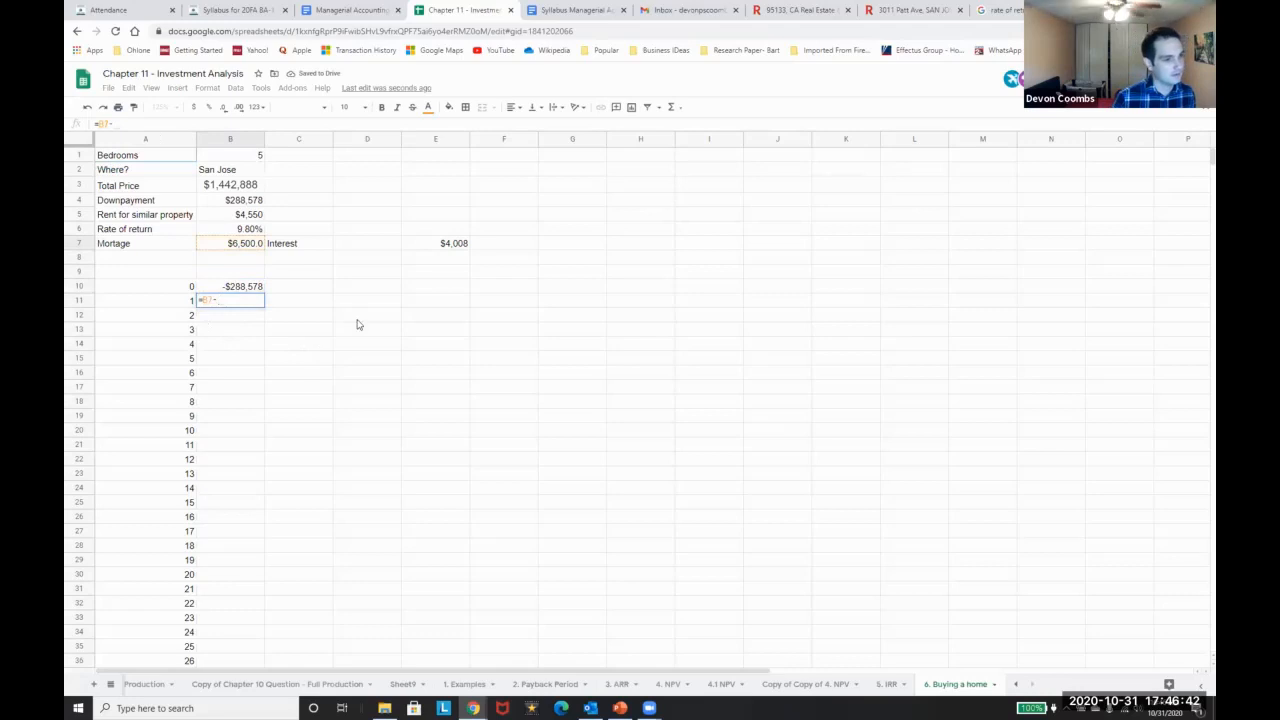
key(Up)
key(Up)
key(Up)
key(Up)
key(Up)
key(Up)
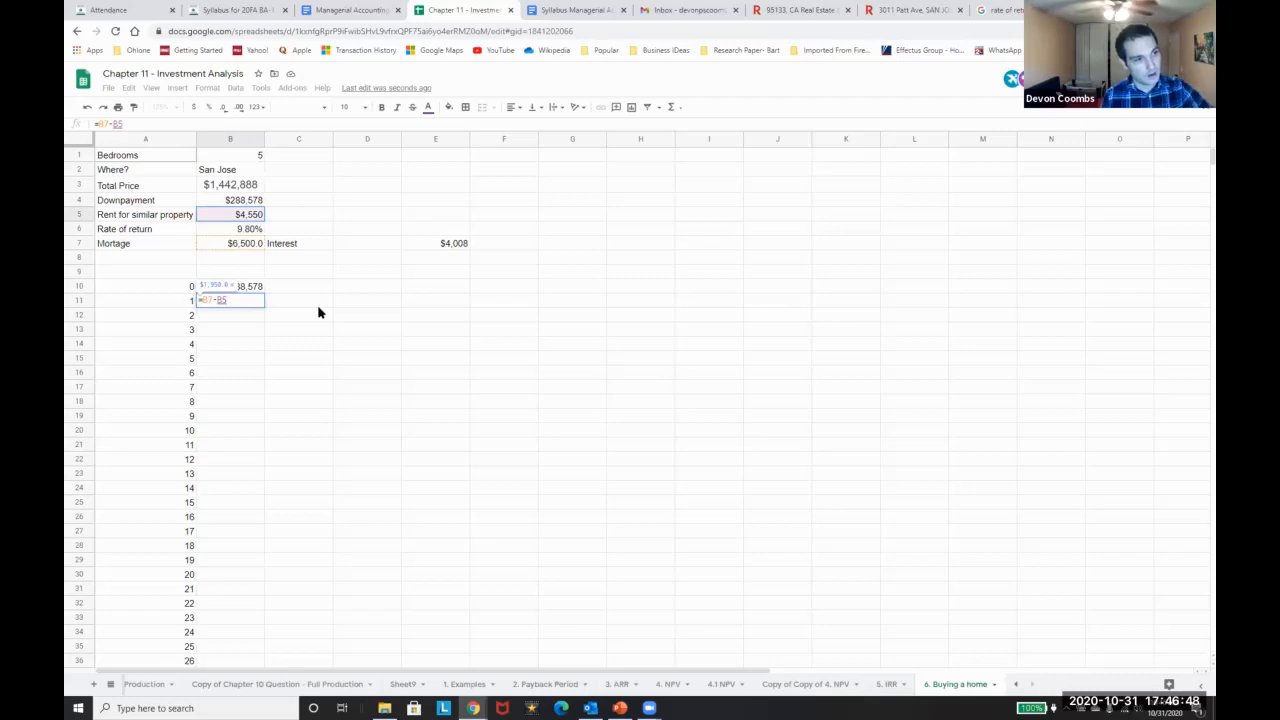
key(Return)
key(Up)
text(=)
click(251, 246)
key(Return)
key(Up)
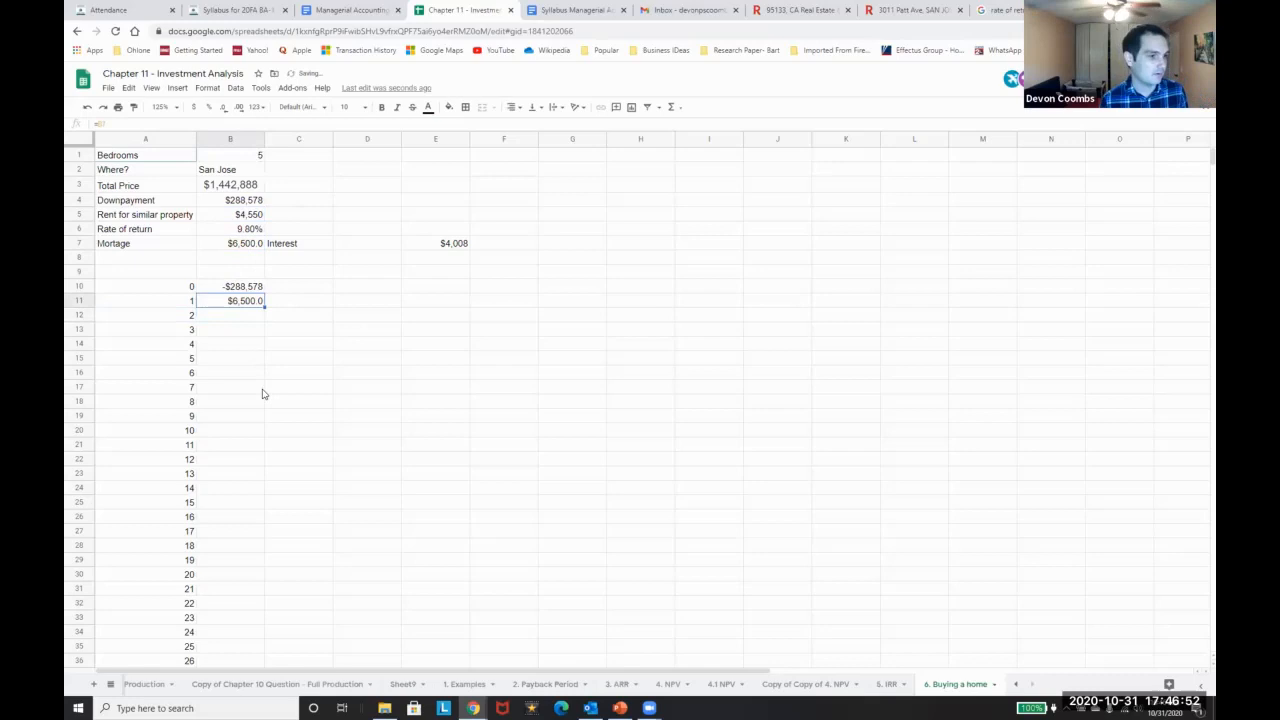
click(109, 122)
text(-)
key(Return)
Paste the year 1 payment as a value and fill -6500 through year 30
key(ctrl+c)
key(ctrl+shift+v)
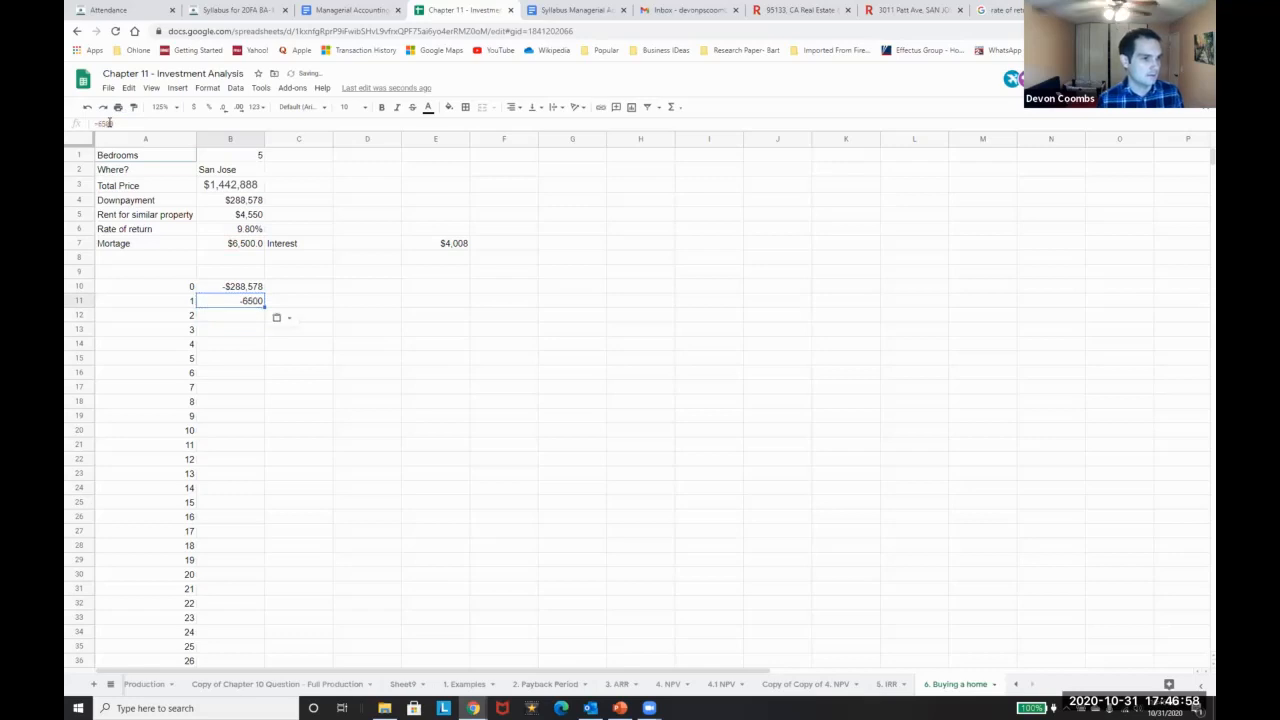
key(ctrl+Left)
key(ctrl+Down)
key(Right)
key(Up)
key(ctrl+shift+Up)
key(shift+Down)
key(ctrl+v)
scroll(262, 302, up, 2)
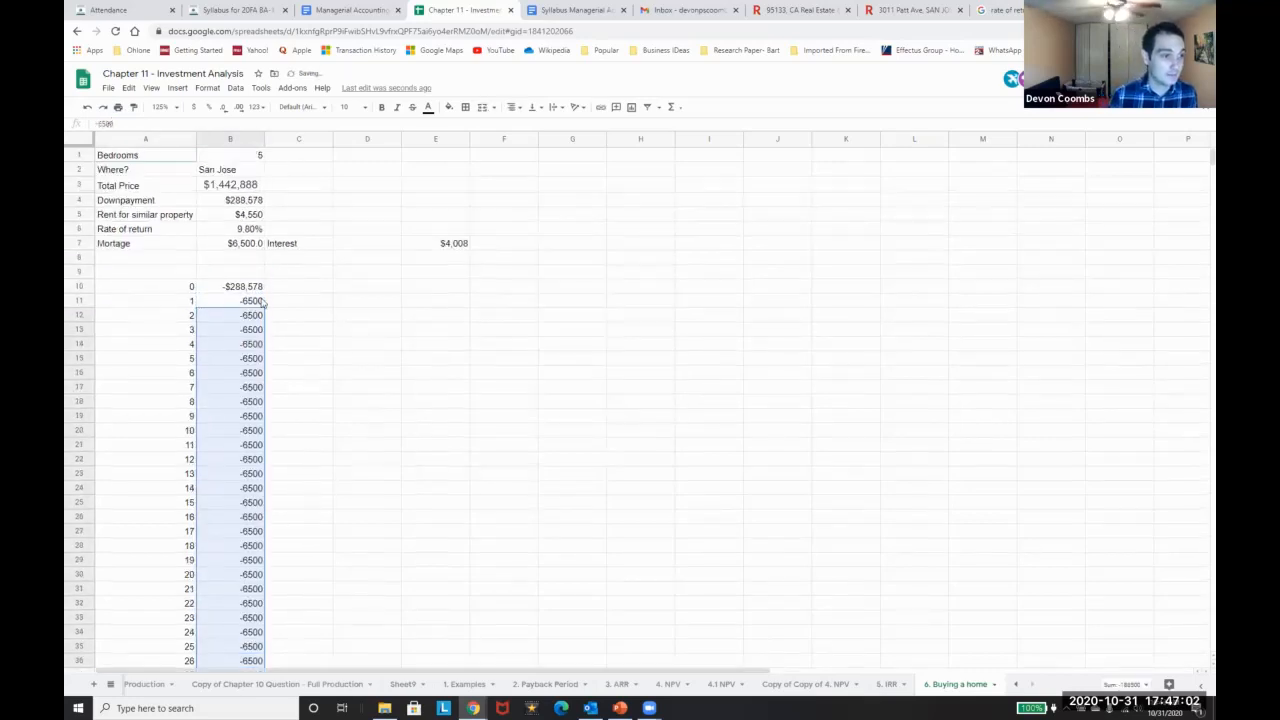
key(Up)
key(Up)
key(ctrl+Up)
key(Down)
Change the Mortgage in B7 to the annual amount of $78,000
scroll(169, 210, up, 1)
click(250, 214)
click(231, 247)
text(=6500)
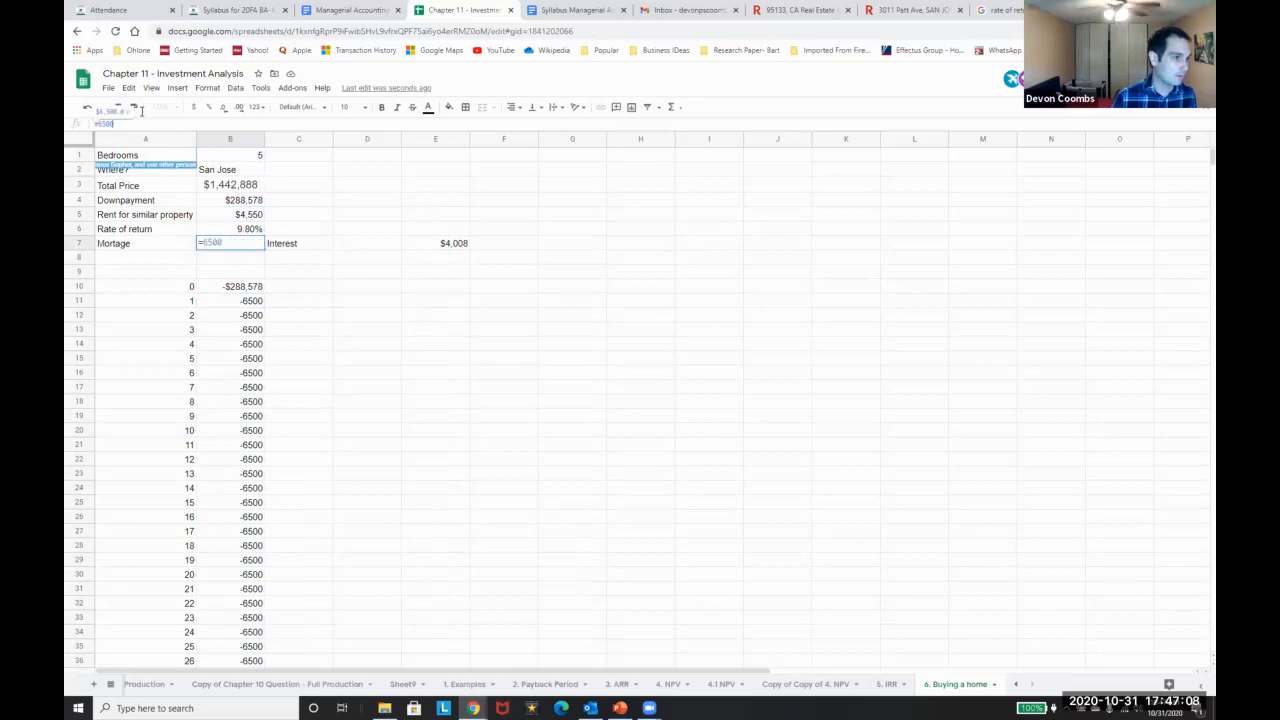
text(+12)
key(Return)
click(199, 248)
Replace the yearly payments for years 1–30 with -78000
key(ctrl+c)
key(Down)
key(Down)
key(Down)
key(Down)
key(ctrl+shift+Down)
key(ctrl+v)
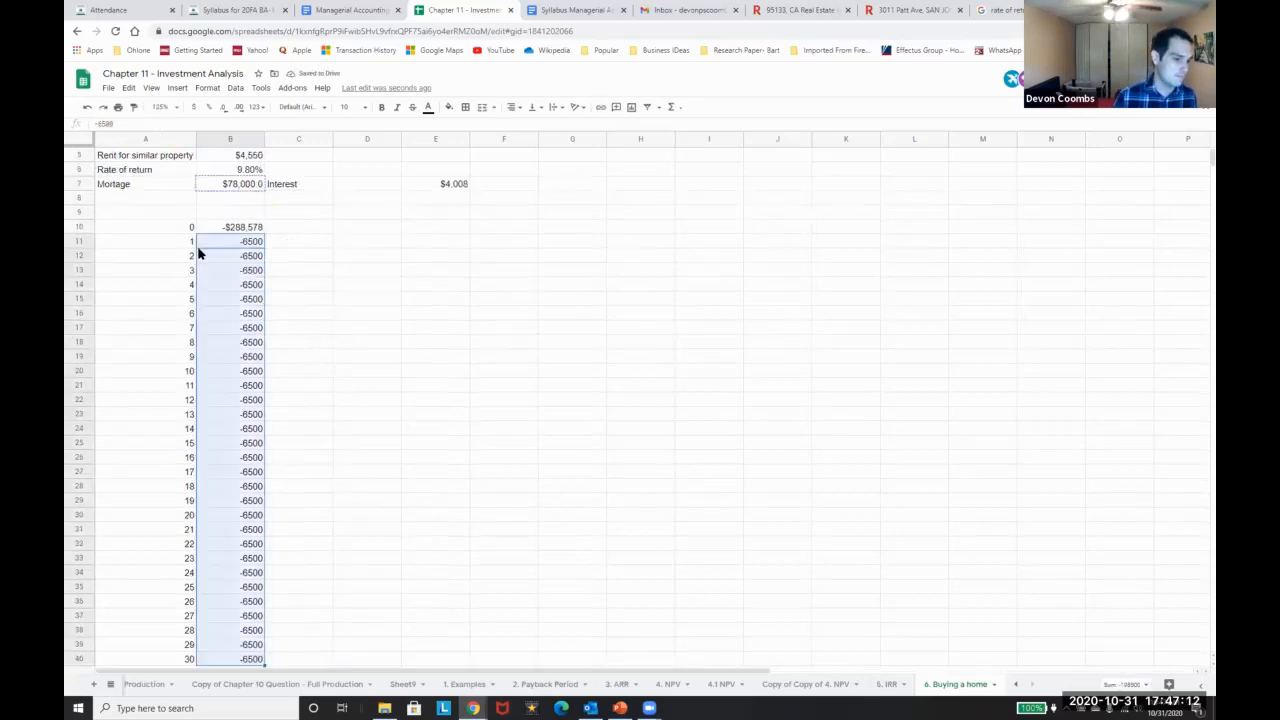
click(131, 122)
text(-)
key(Return)
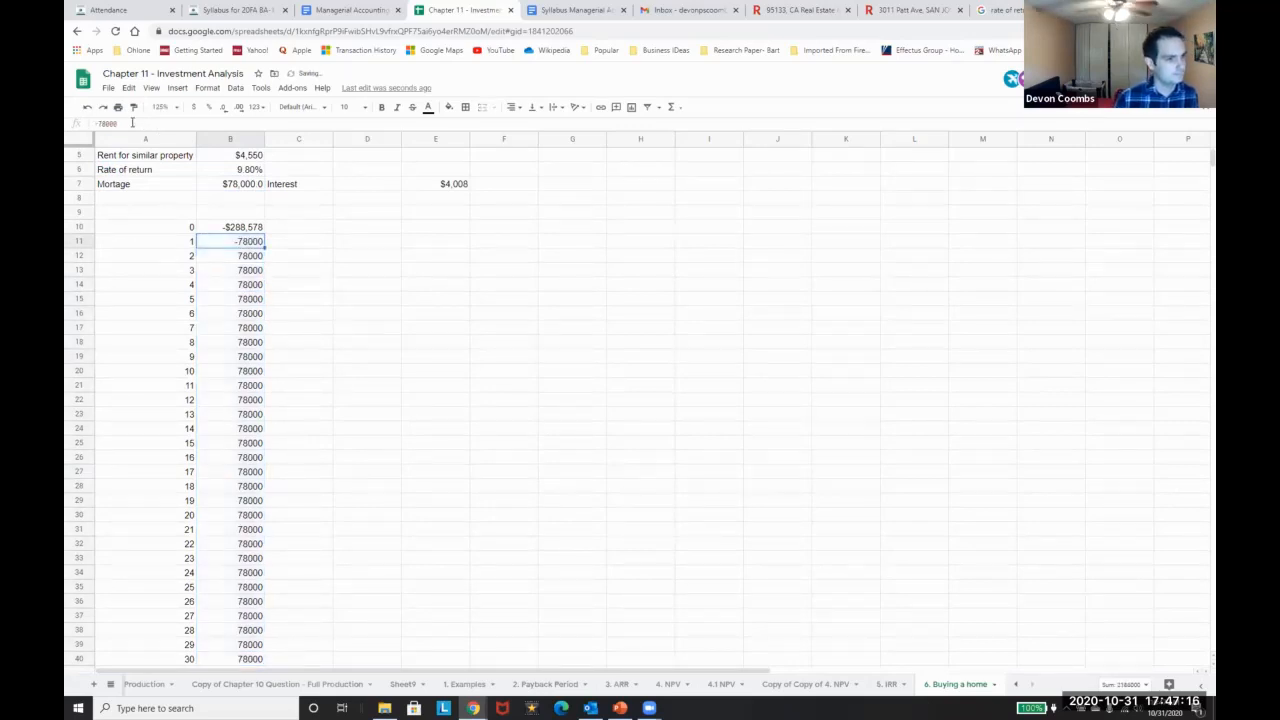
key(Up)
key(ctrl+c)
key(Down)
key(ctrl+shift+Down)
key(ctrl+v)
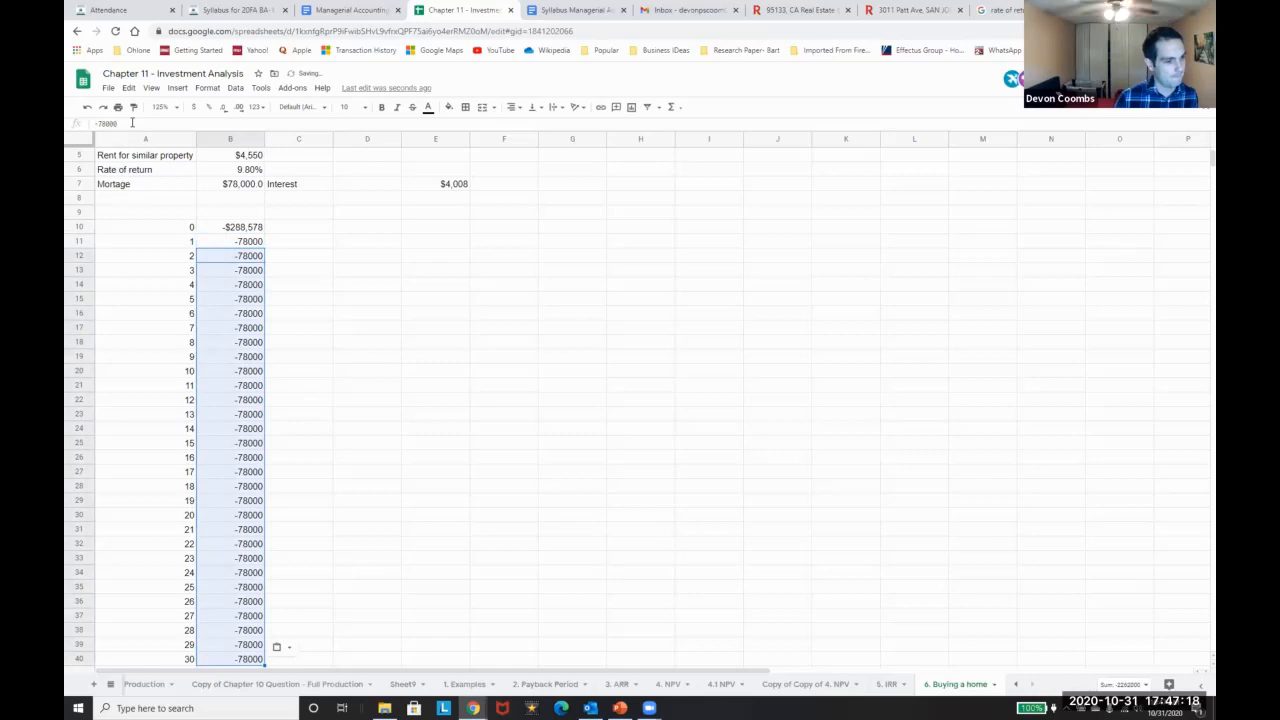
Format all thirty yearly payments as currency
key(Up)
key(ctrl+shift+Down)
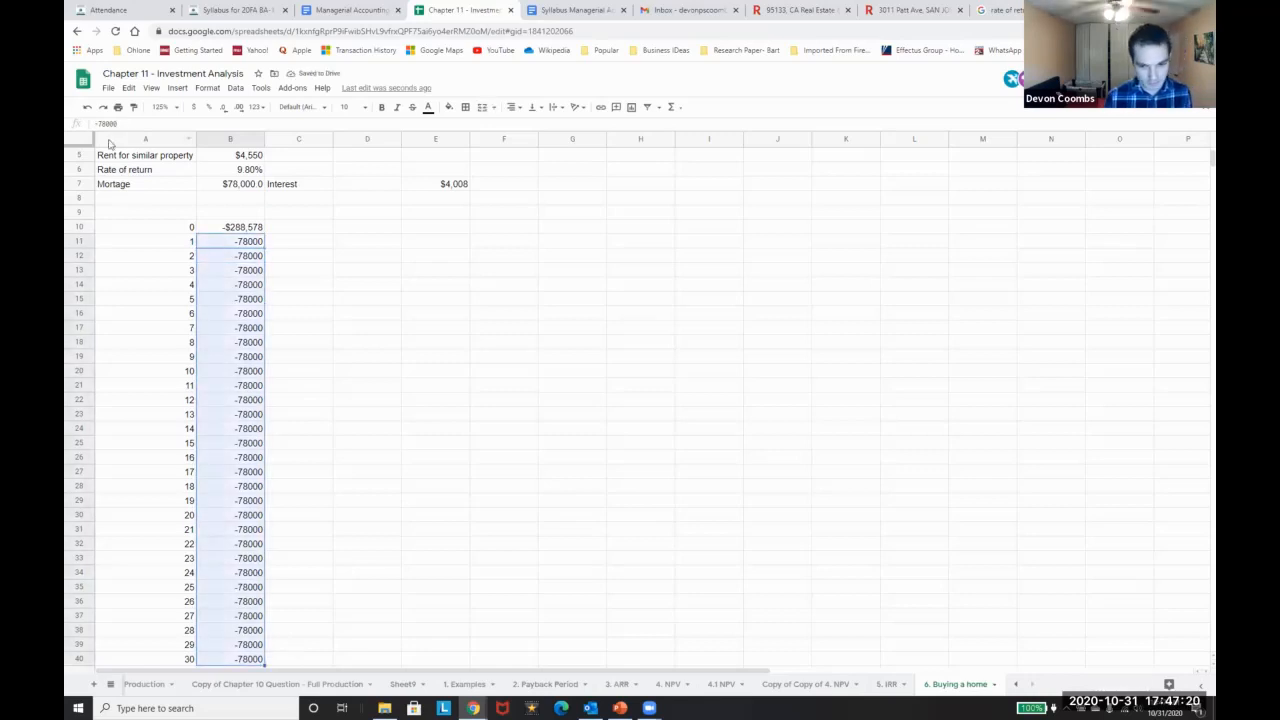
click(193, 107)
scroll(205, 325, up, 2)
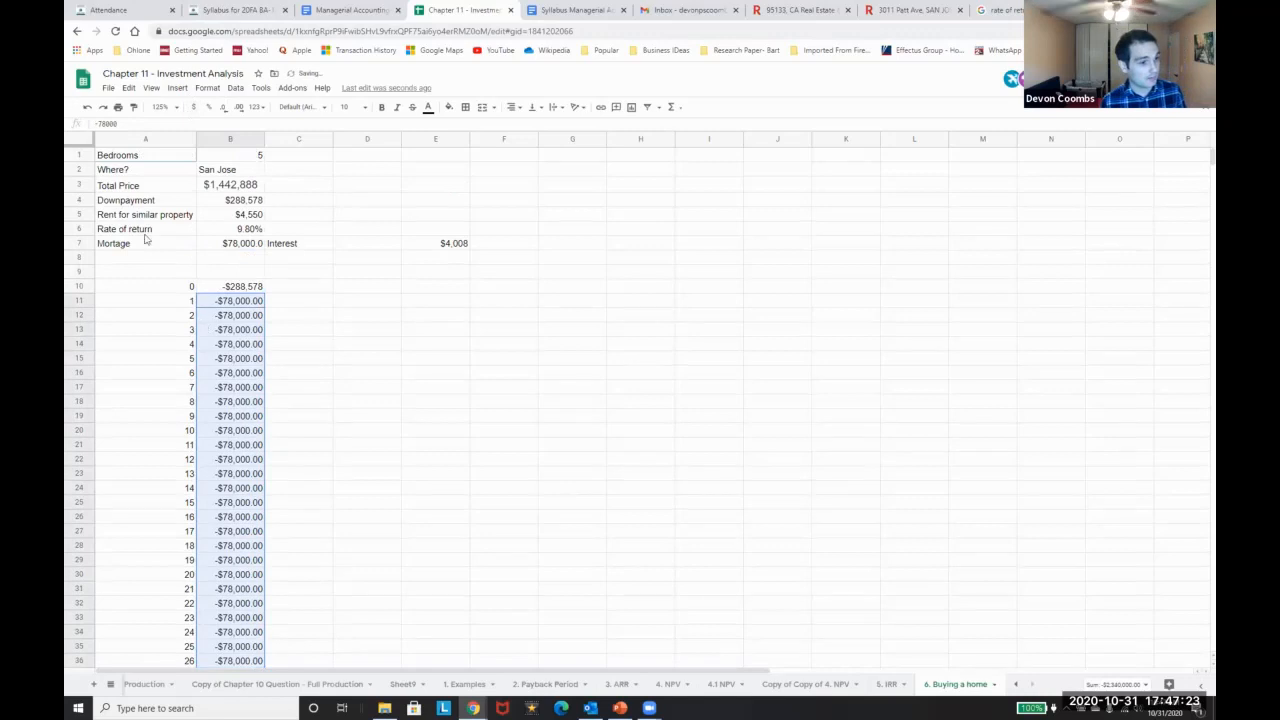
right_click(76, 256)
Insert a Total Cash Paid row above row 8 summing all yearly payments
click(106, 348)
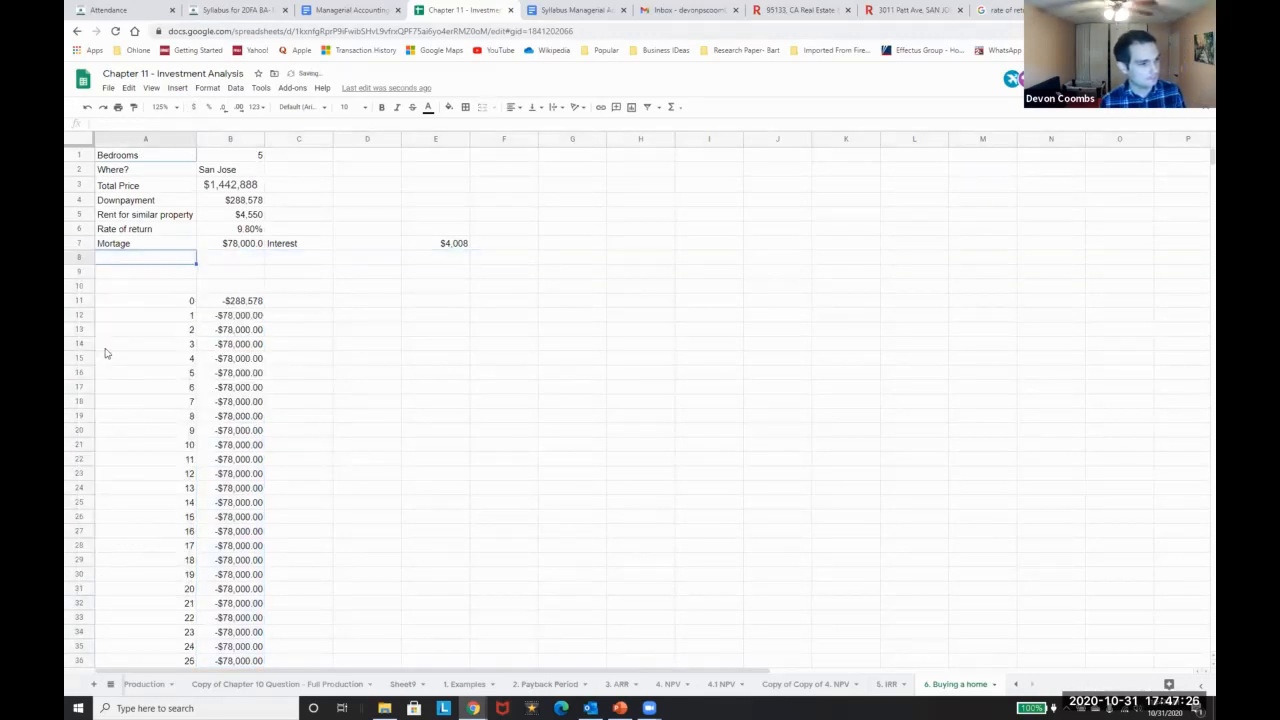
text(Total Cash Paid)
key(Tab)
text(=s)
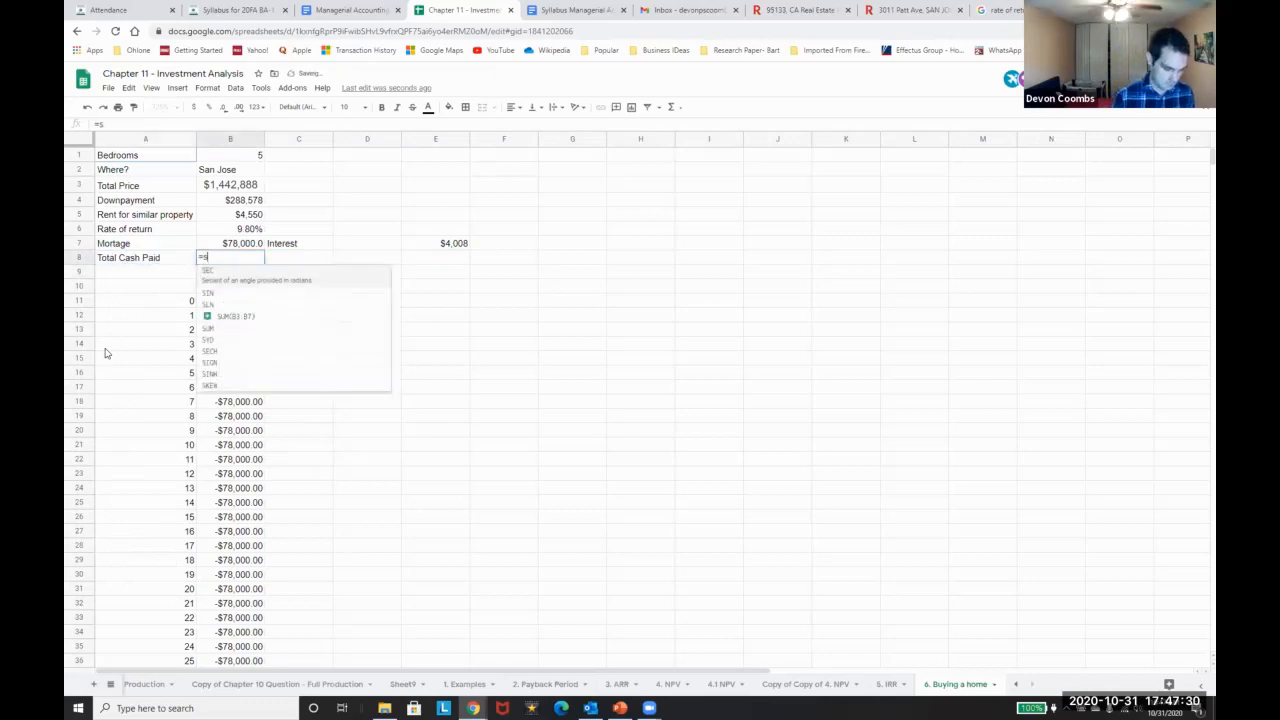
text(um()
key(Down)
key(Down)
key(Down)
key(Down)
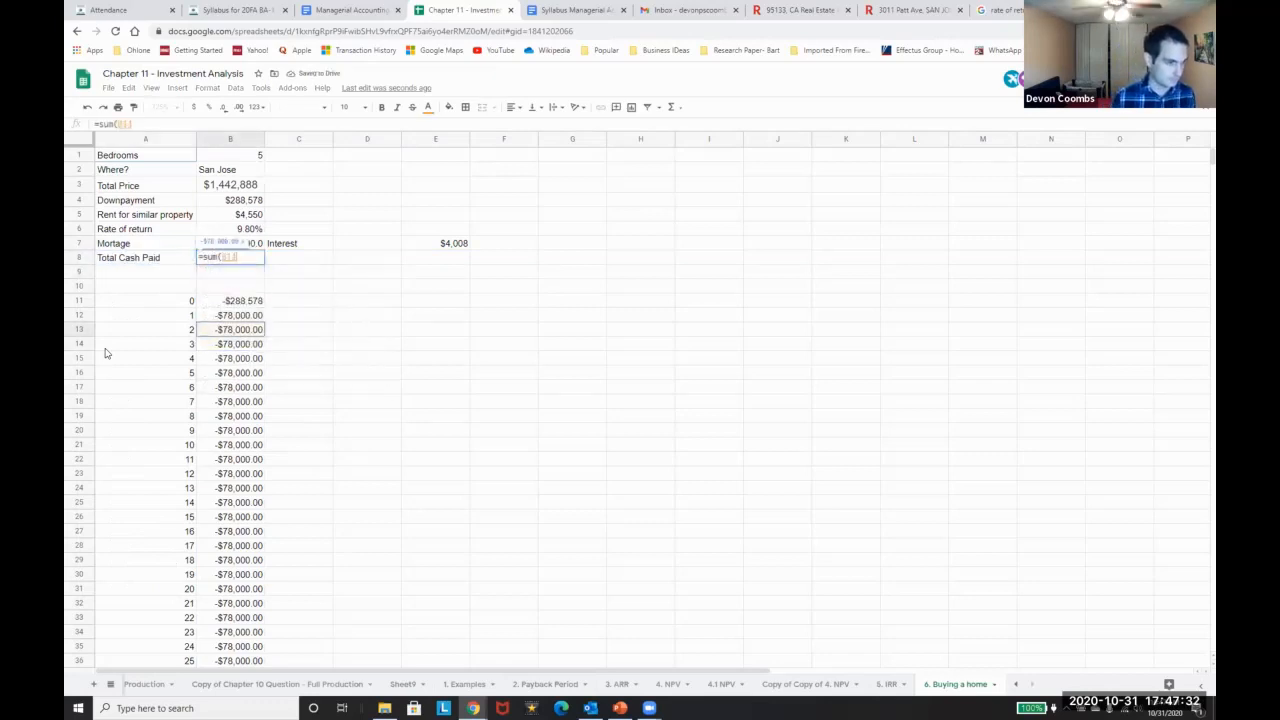
key(ctrl+shift+Down)
key(Return)
scroll(166, 292, up, 2)
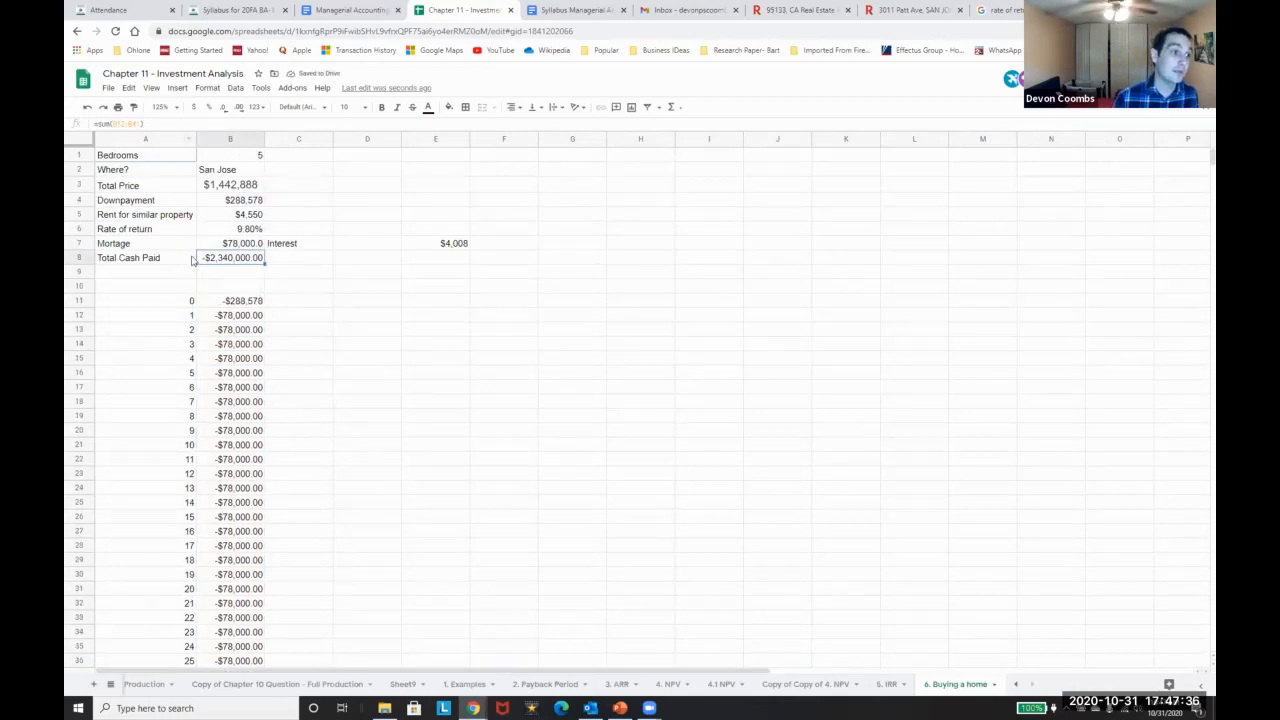
scroll(257, 480, down, 5)
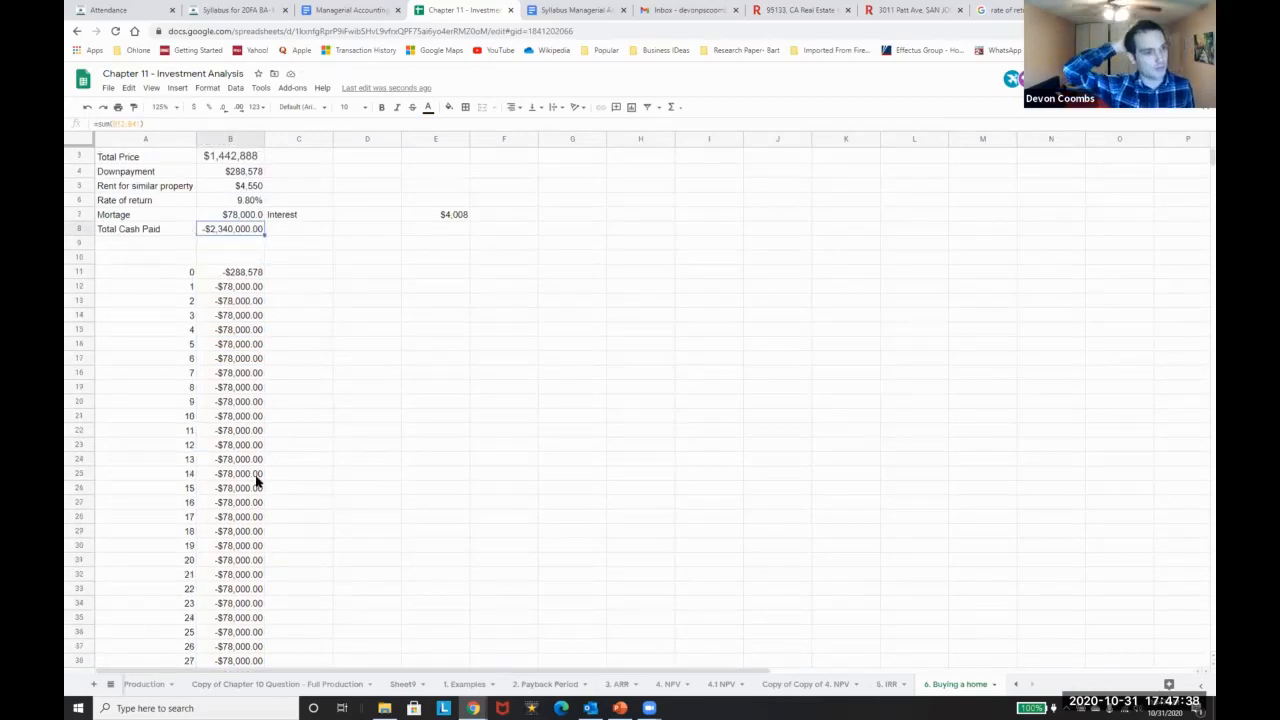
scroll(260, 500, up, 5)
scroll(250, 474, down, 2)
scroll(250, 474, up, 2)
scroll(257, 333, down, 4)
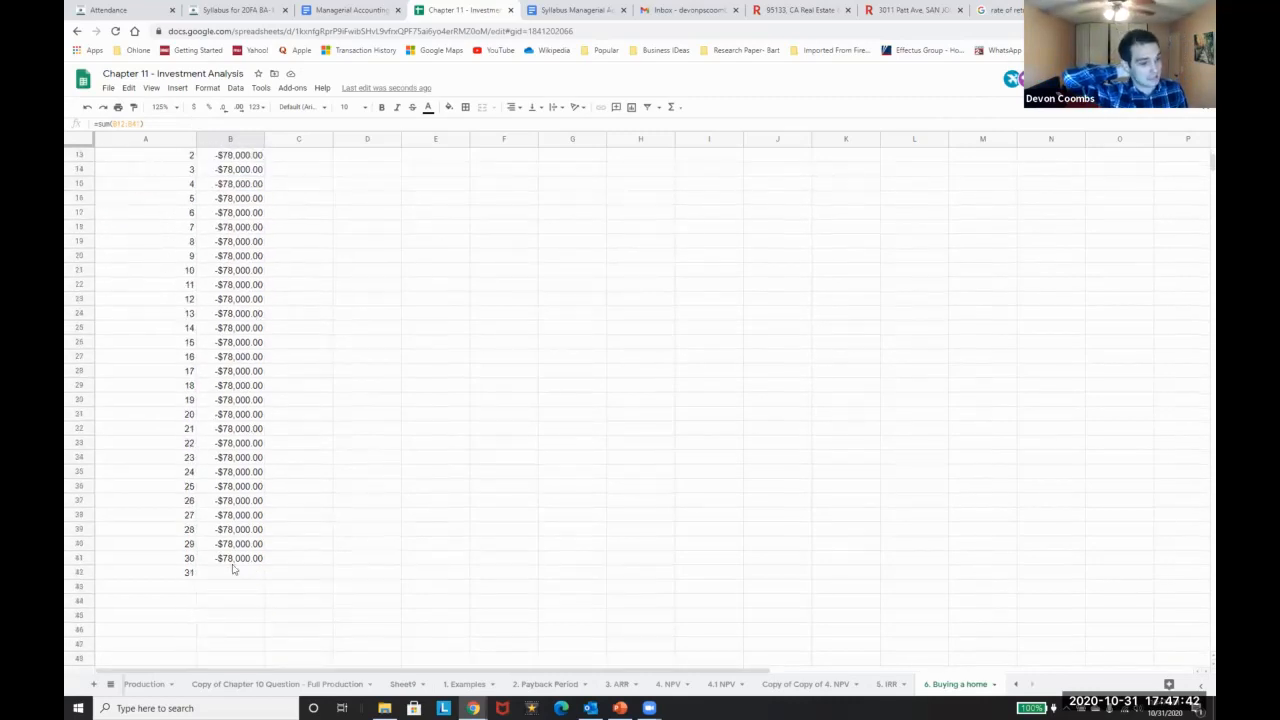
Start a Google search for 'average property increase in sna jose'
click(231, 573)
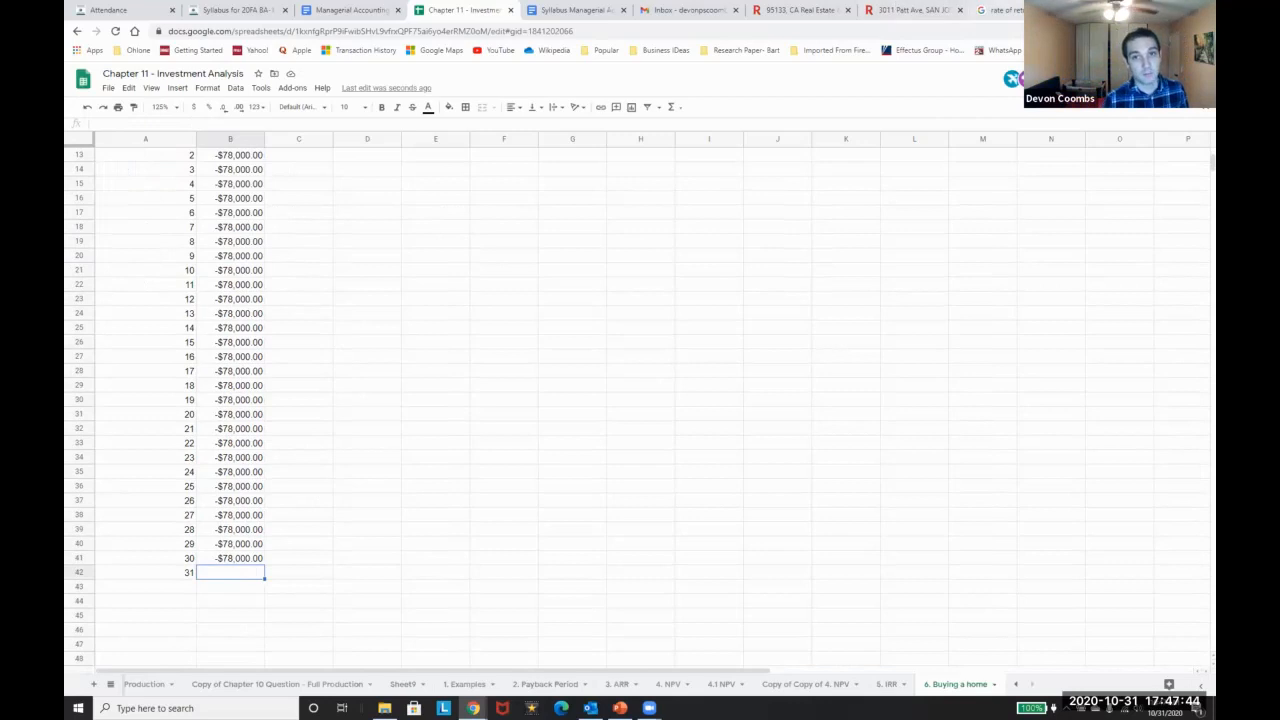
click(998, 10)
click(1020, 33)
text(average )
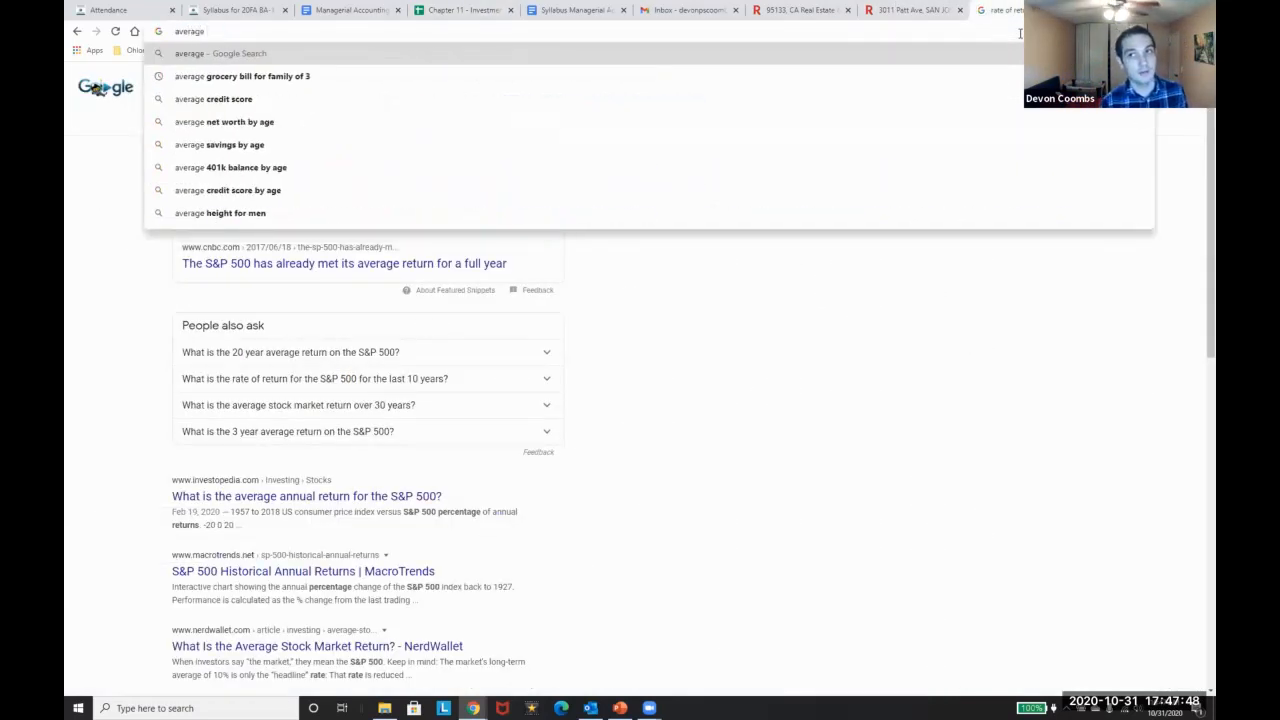
text(property increase in sna j)
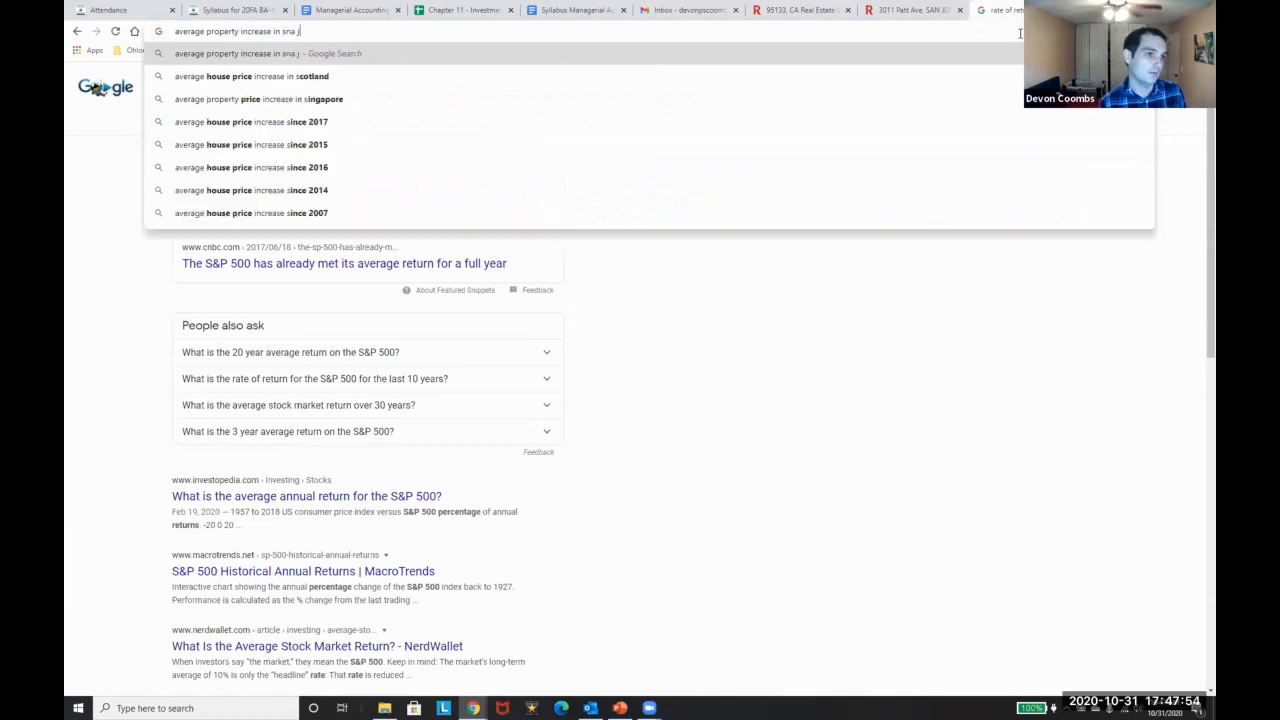
text(ose)
Find San Jose's 2.6% yearly home price increase, then return to the spreadsheet
key(Return)
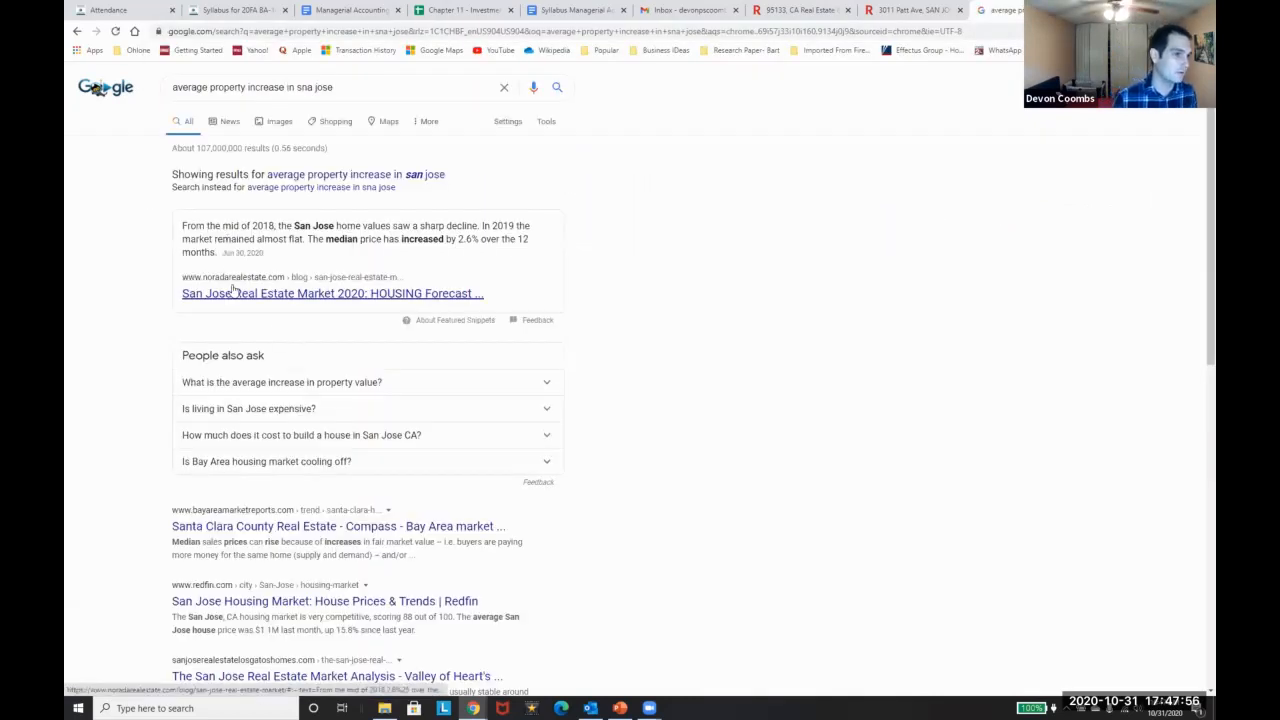
drag(297, 226, 315, 242)
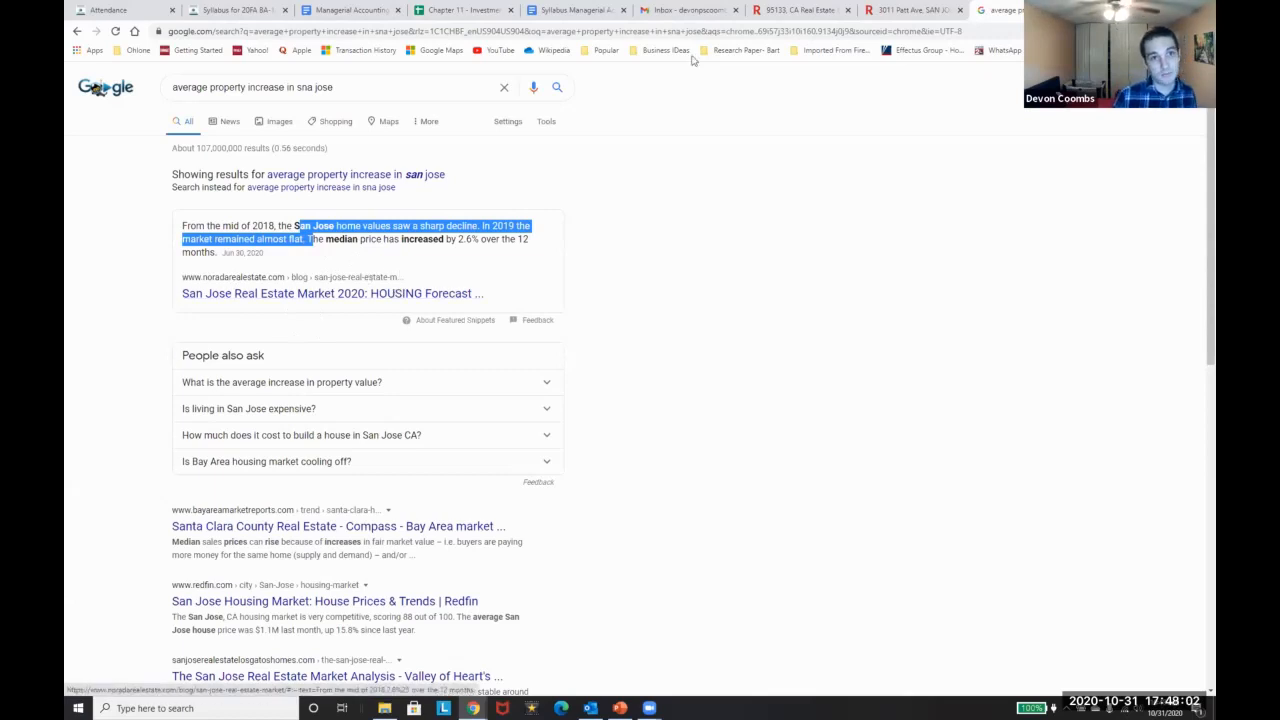
click(675, 10)
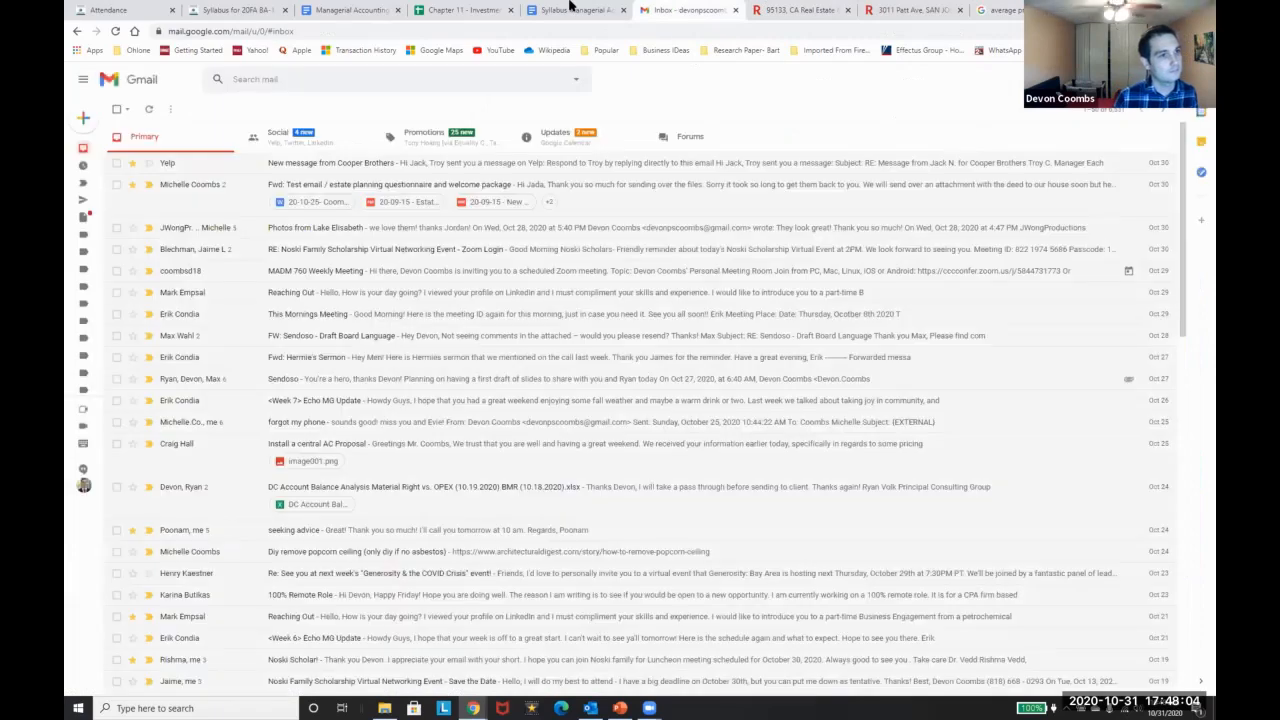
click(460, 10)
click(149, 286)
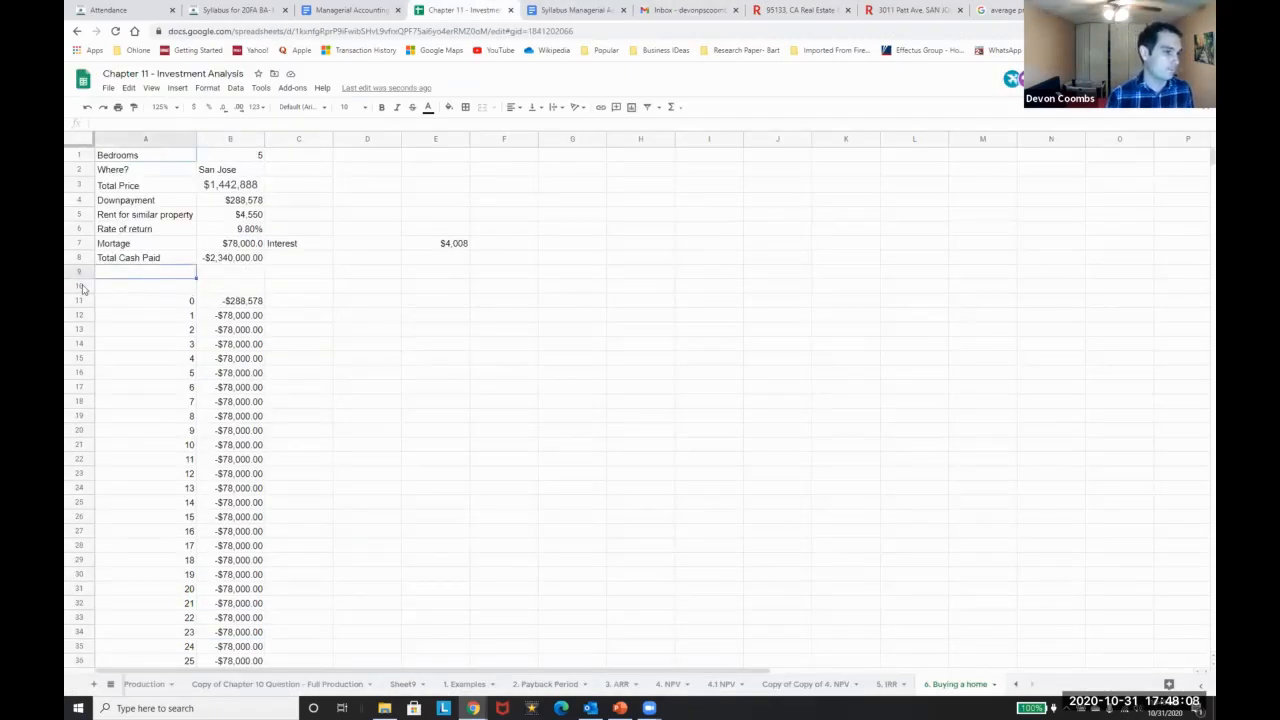
Add an Increase in Property row with a rate of 2.60%
text(Increase in Property)
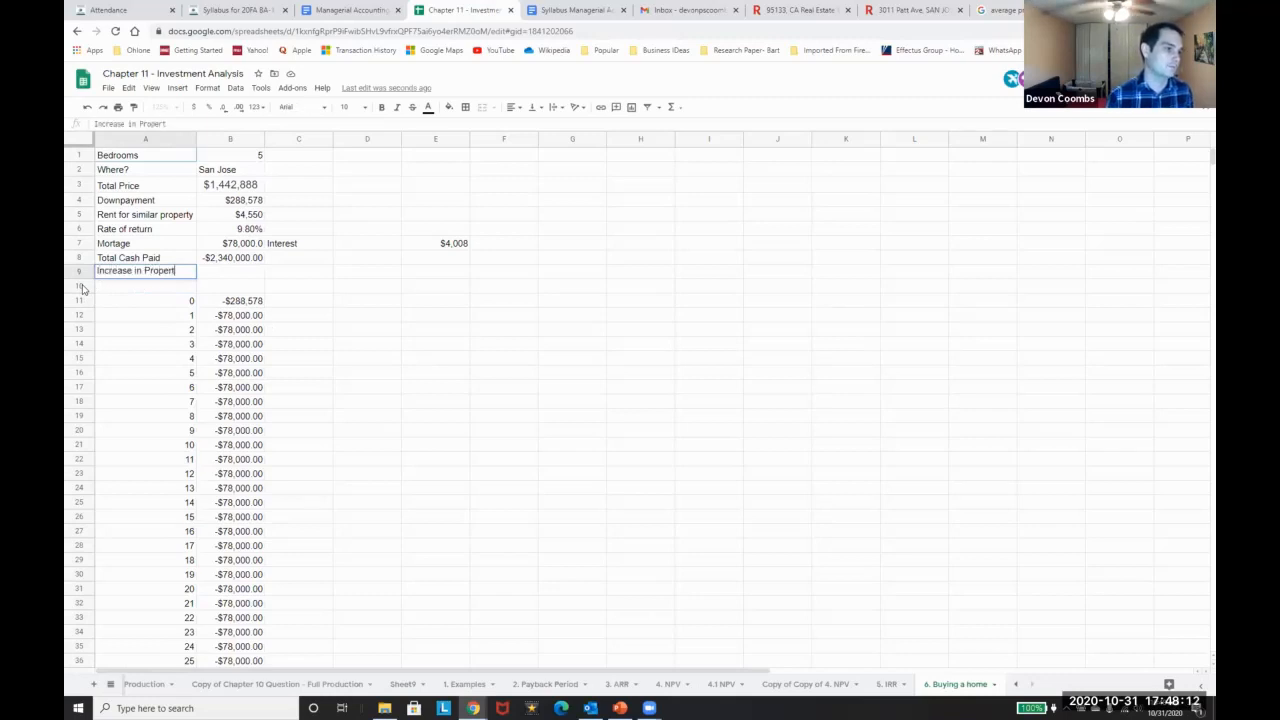
key(Tab)
text(2.60%)
key(Return)
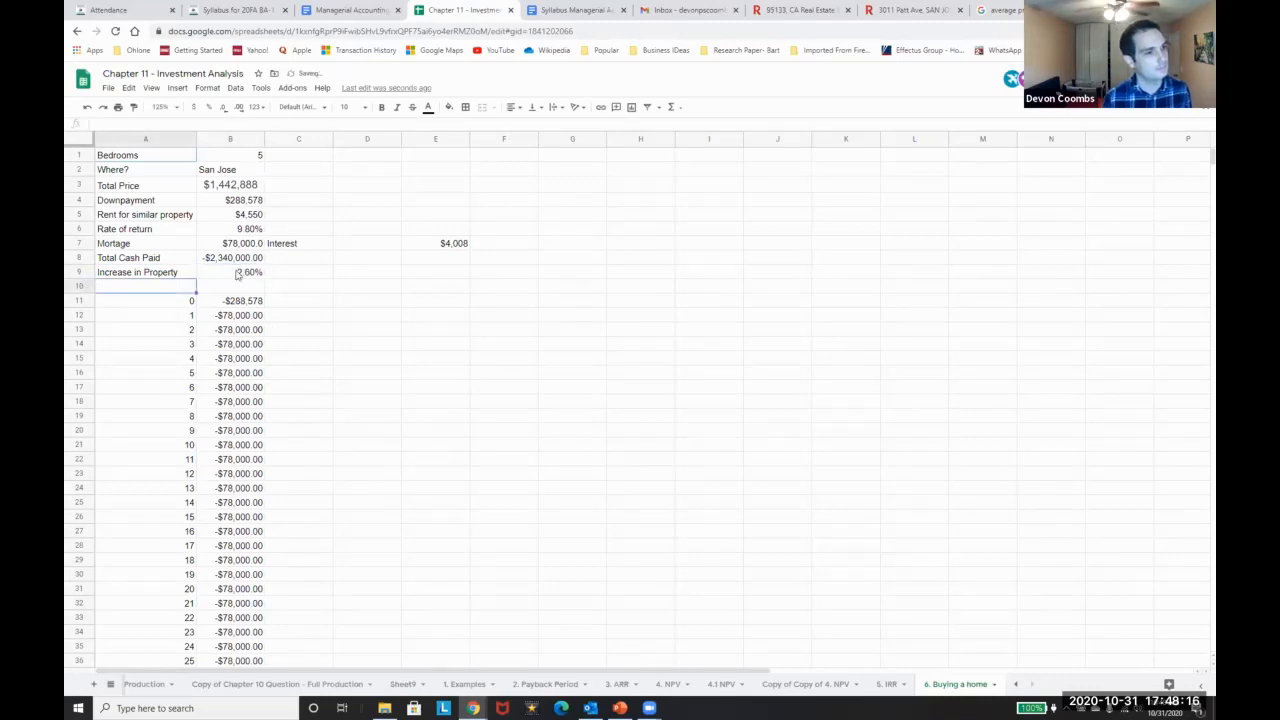
Enter the draft formula =fv(B9,B3) in B42
scroll(227, 428, down, 2)
scroll(229, 423, up, 2)
scroll(240, 343, down, 5)
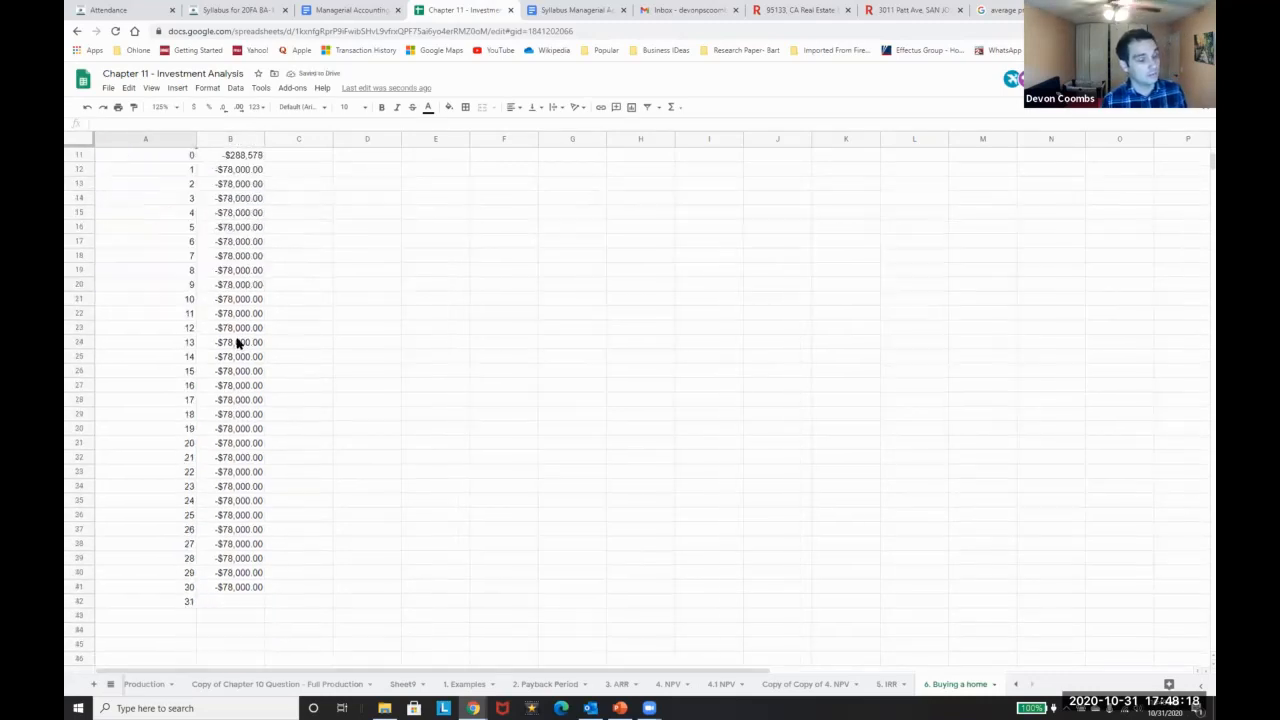
click(229, 574)
text(=)
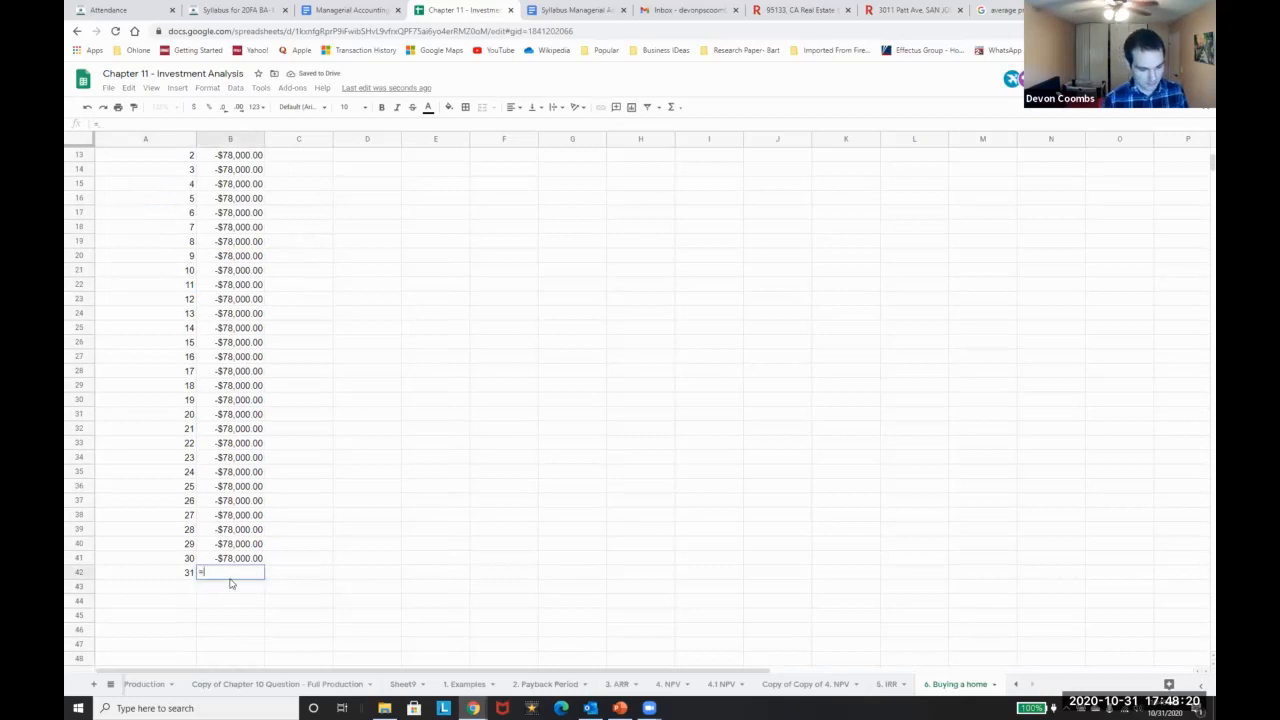
text(fv()
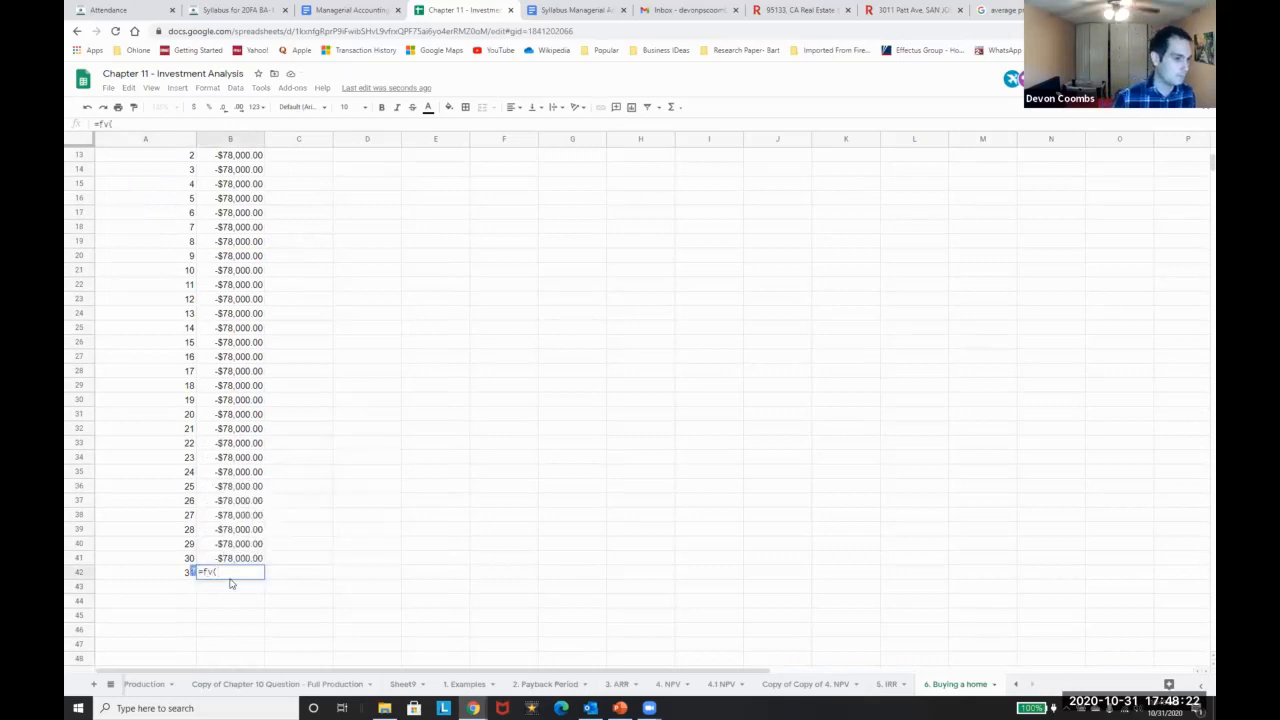
key(BackSpace)
text(()
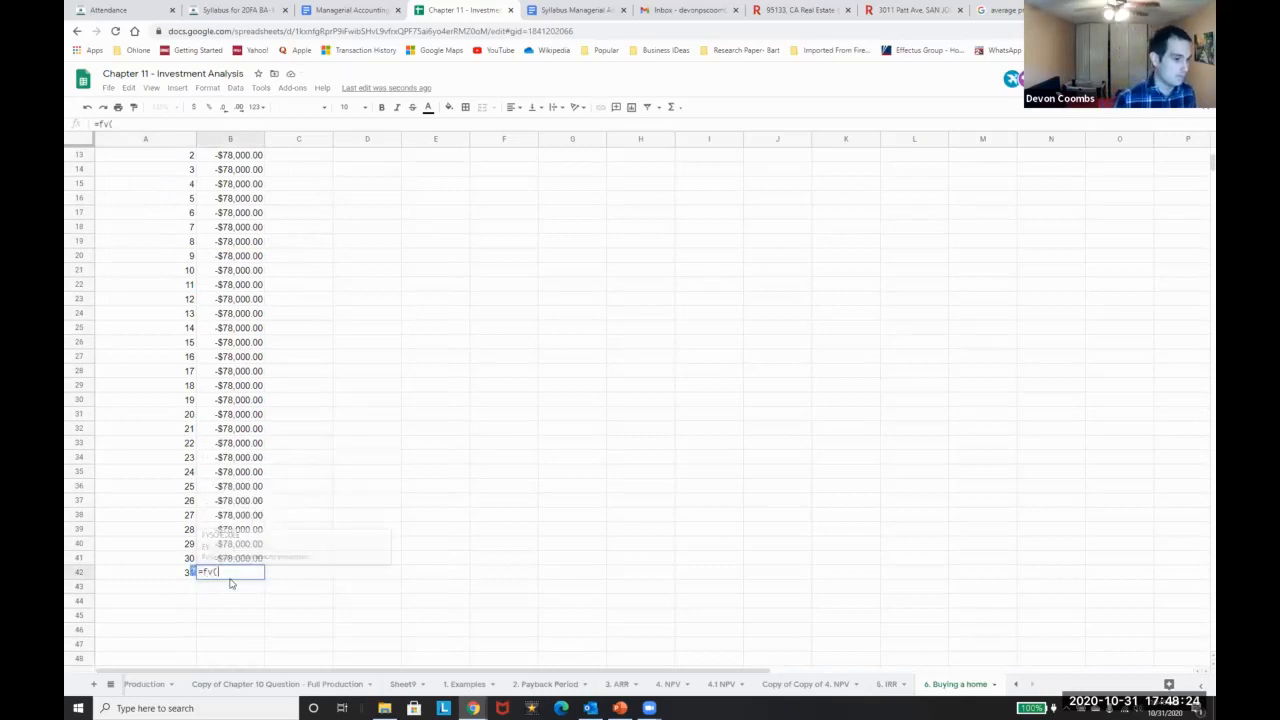
key(BackSpace)
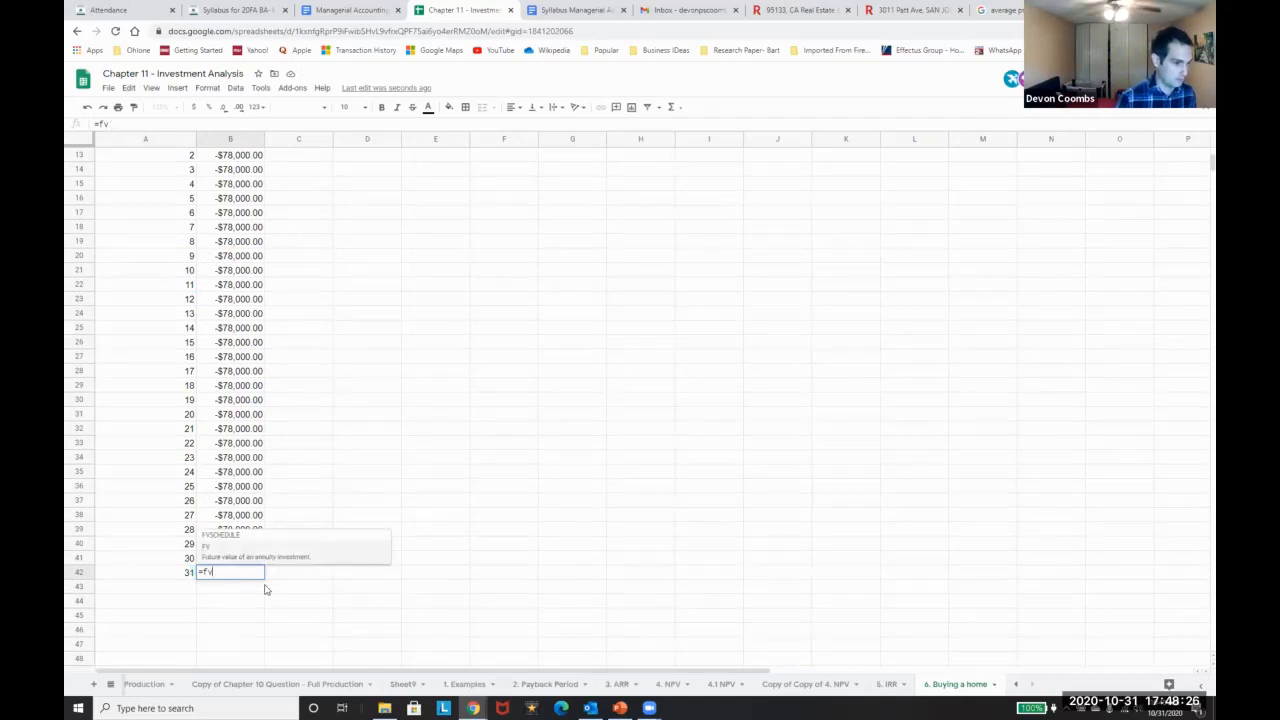
text(()
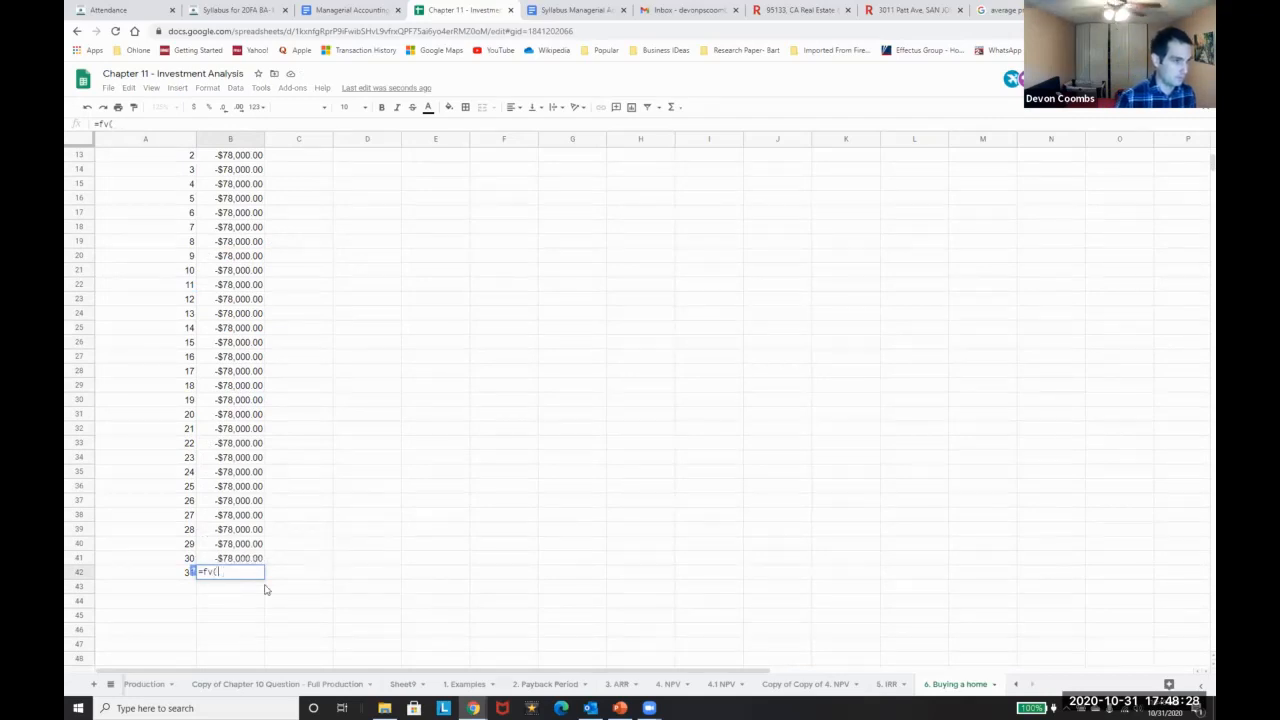
scroll(265, 590, up, 4)
click(220, 278)
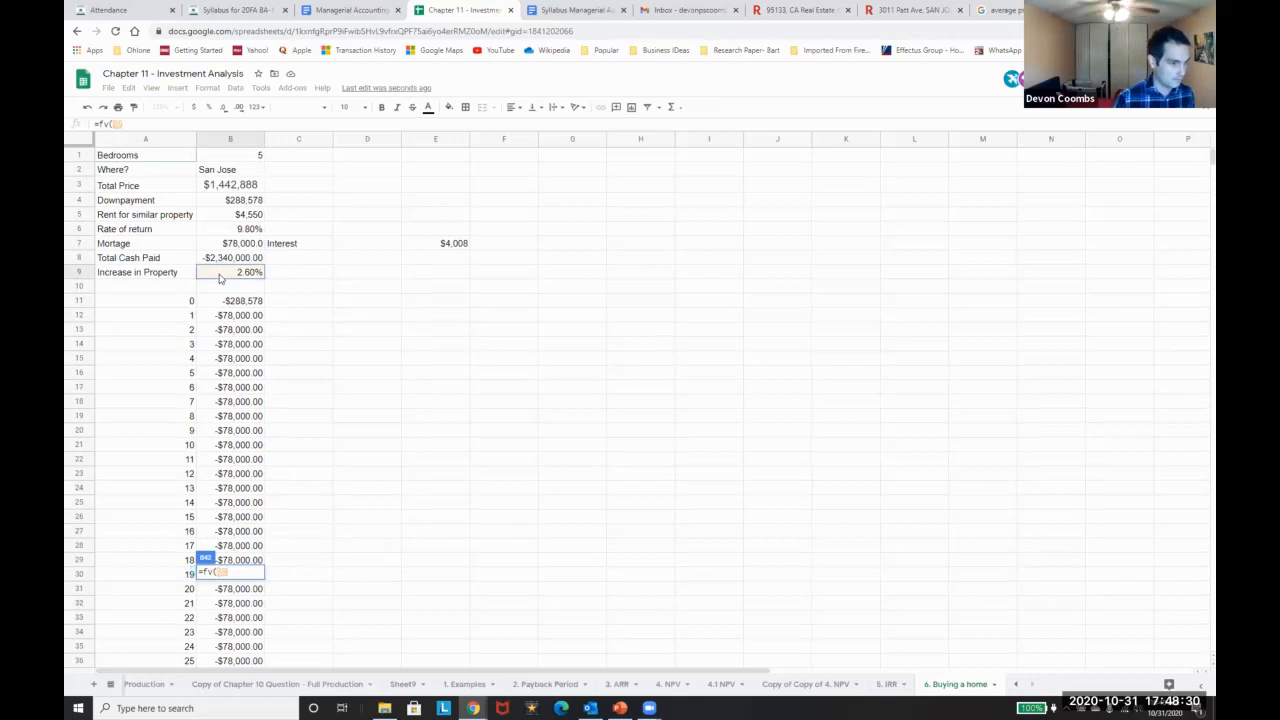
text(,)
click(226, 188)
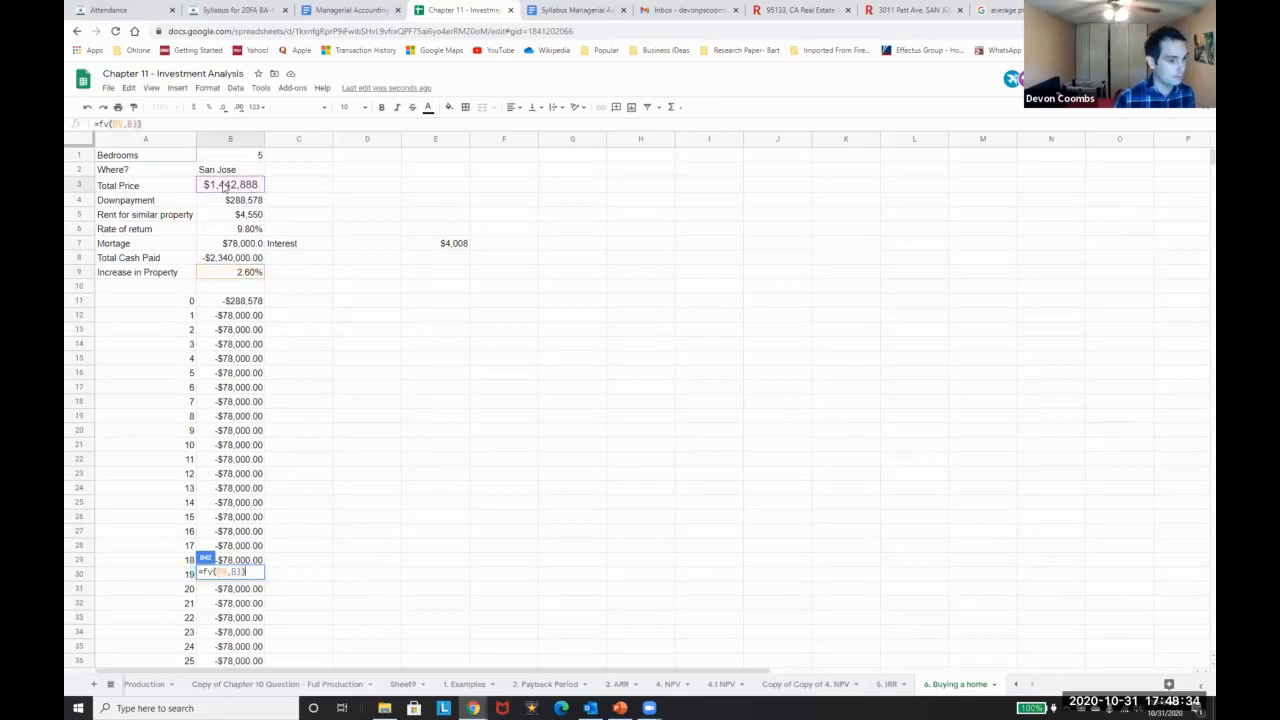
key(Return)
key(Up)
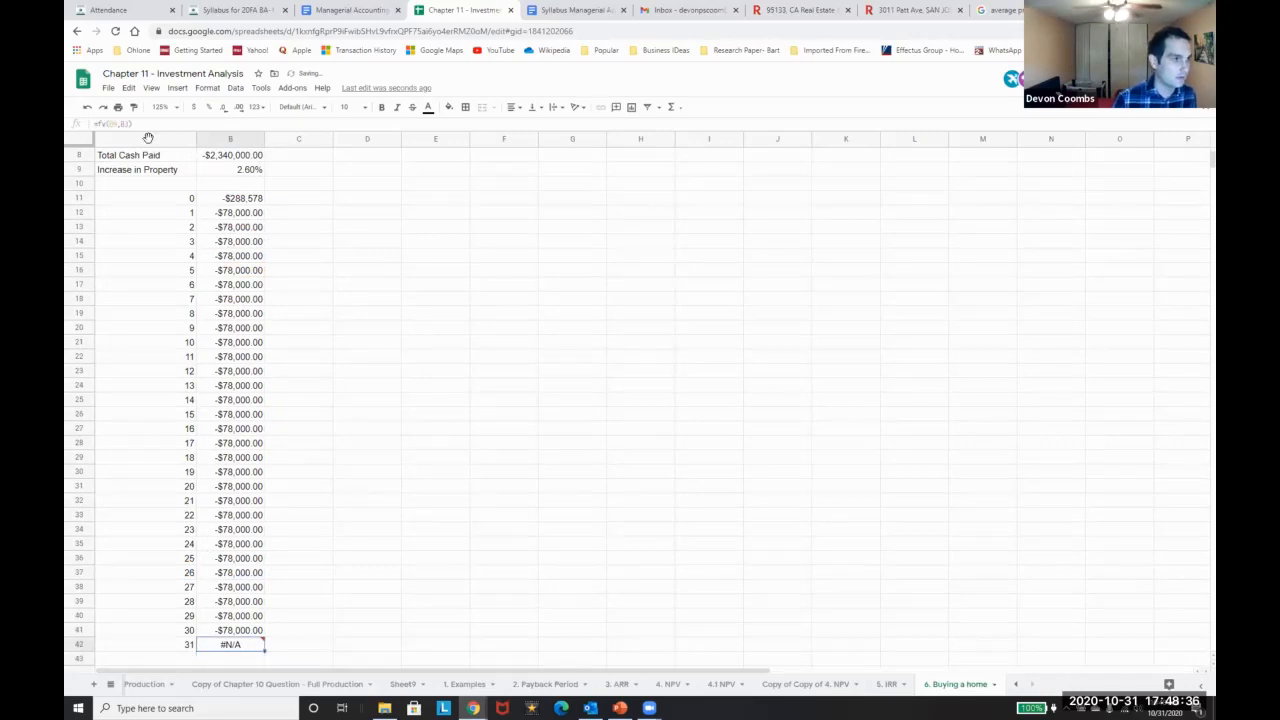
click(127, 123)
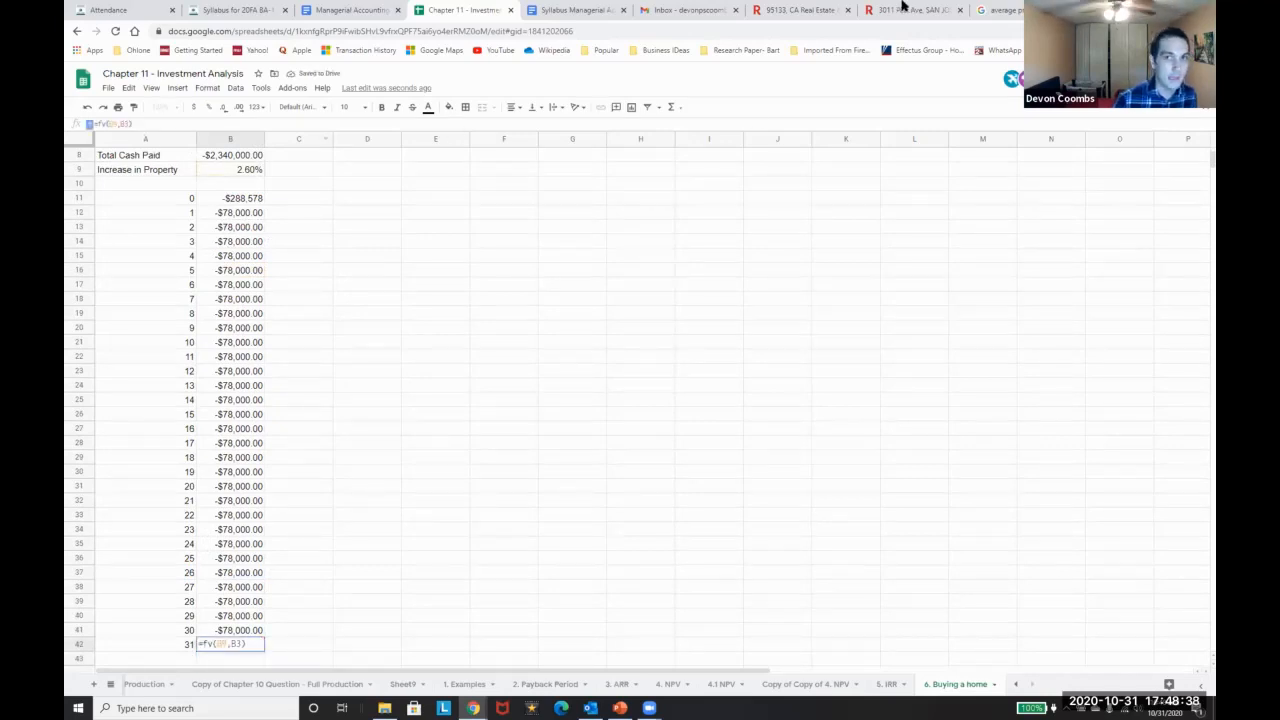
Search Google for 'future value formula google sheets'
click(1018, 14)
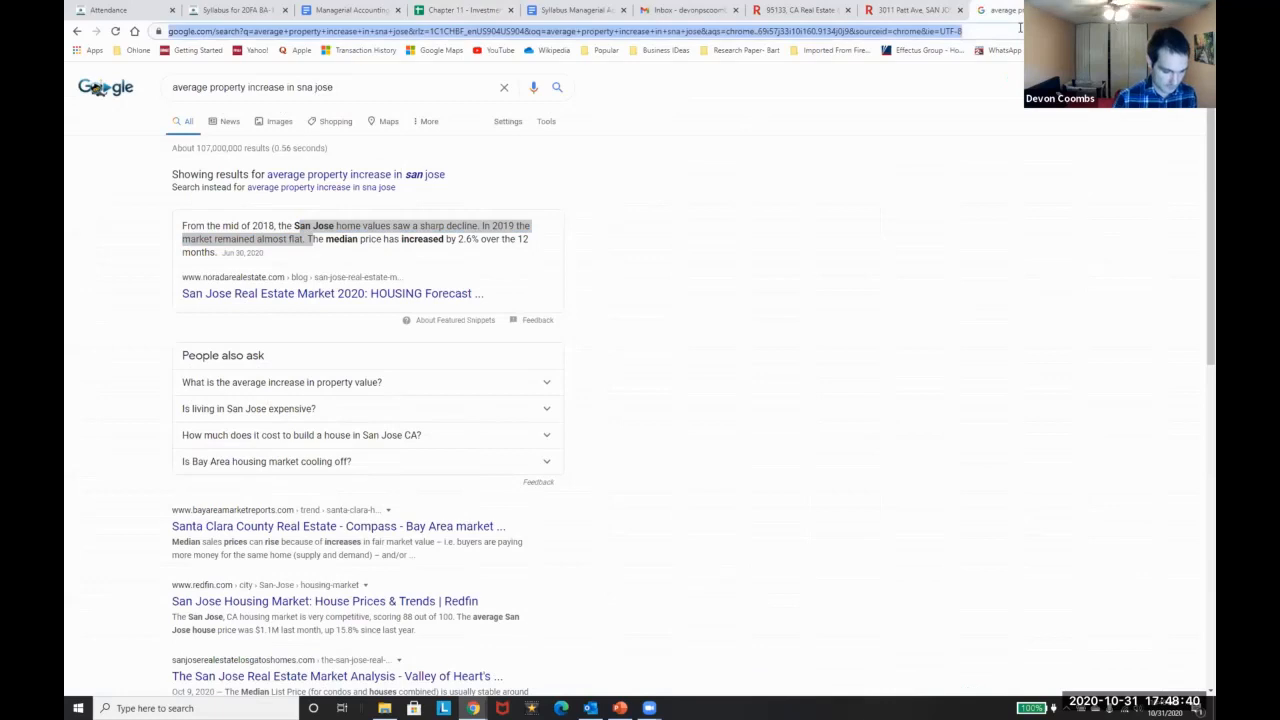
text(future value formula )
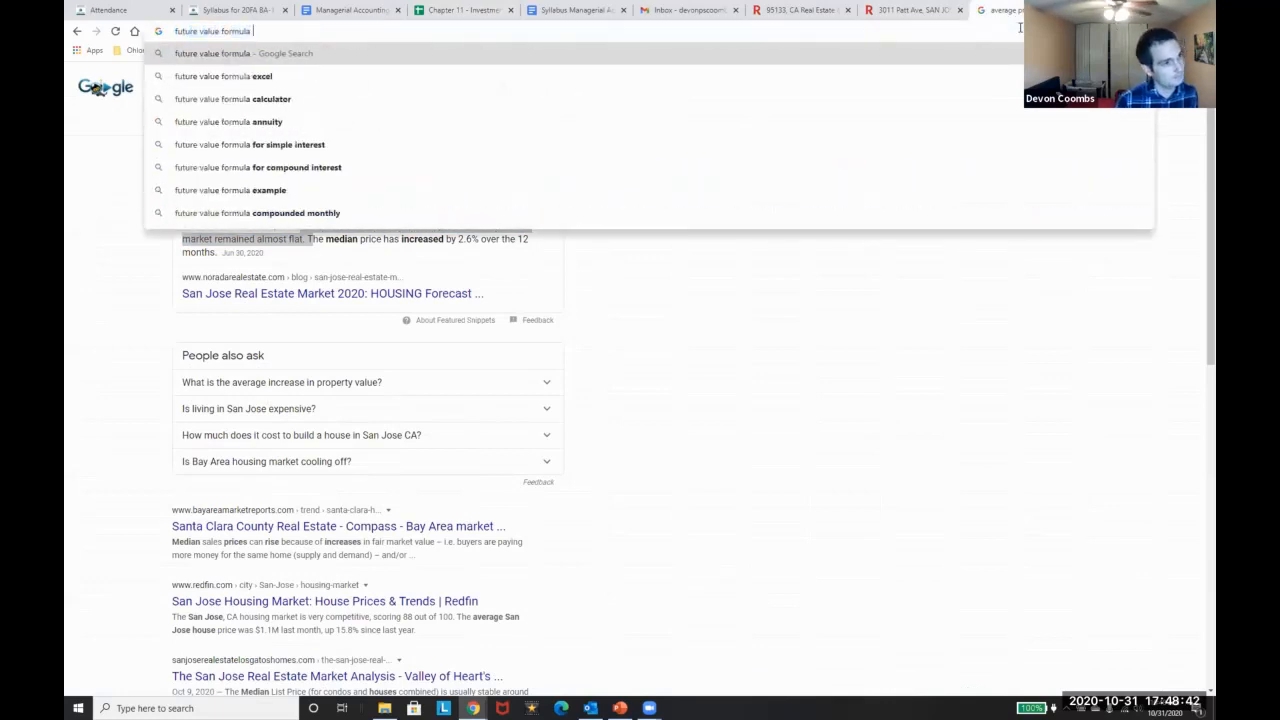
text(google sheets)
key(Return)
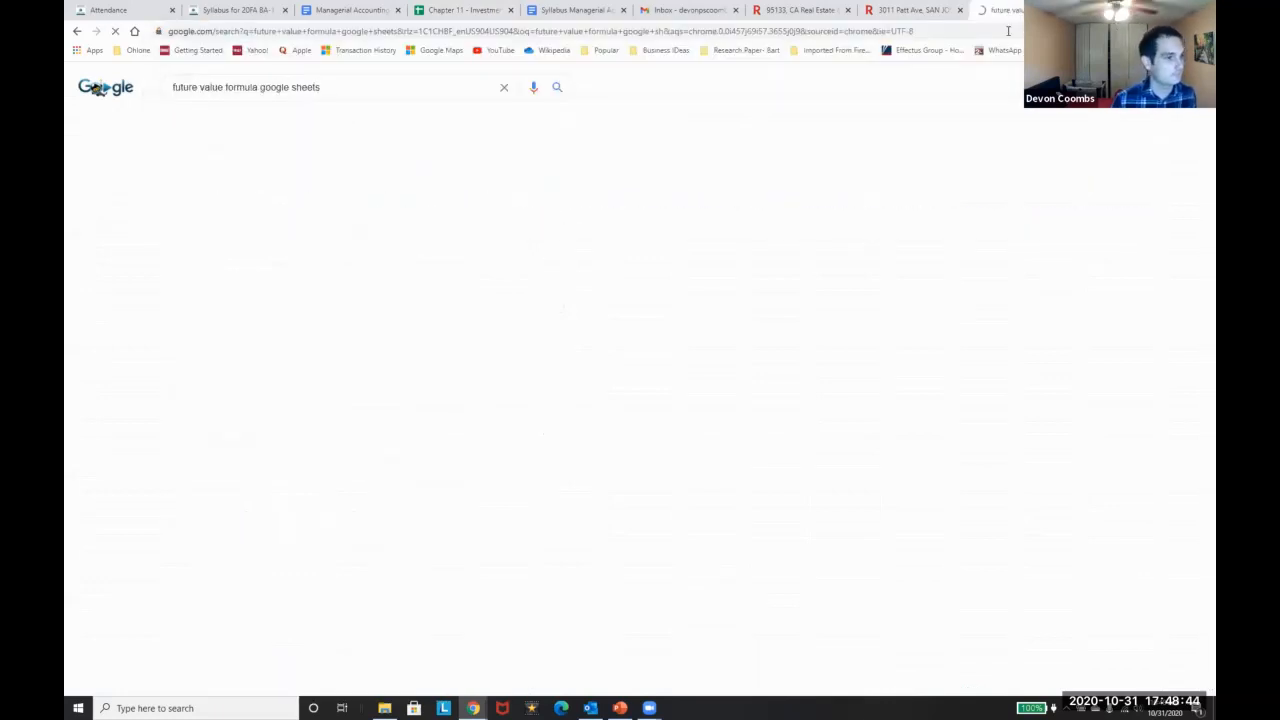
Open the FV Docs Editors Help page, dock its tab beside the spreadsheet, and return
click(336, 190)
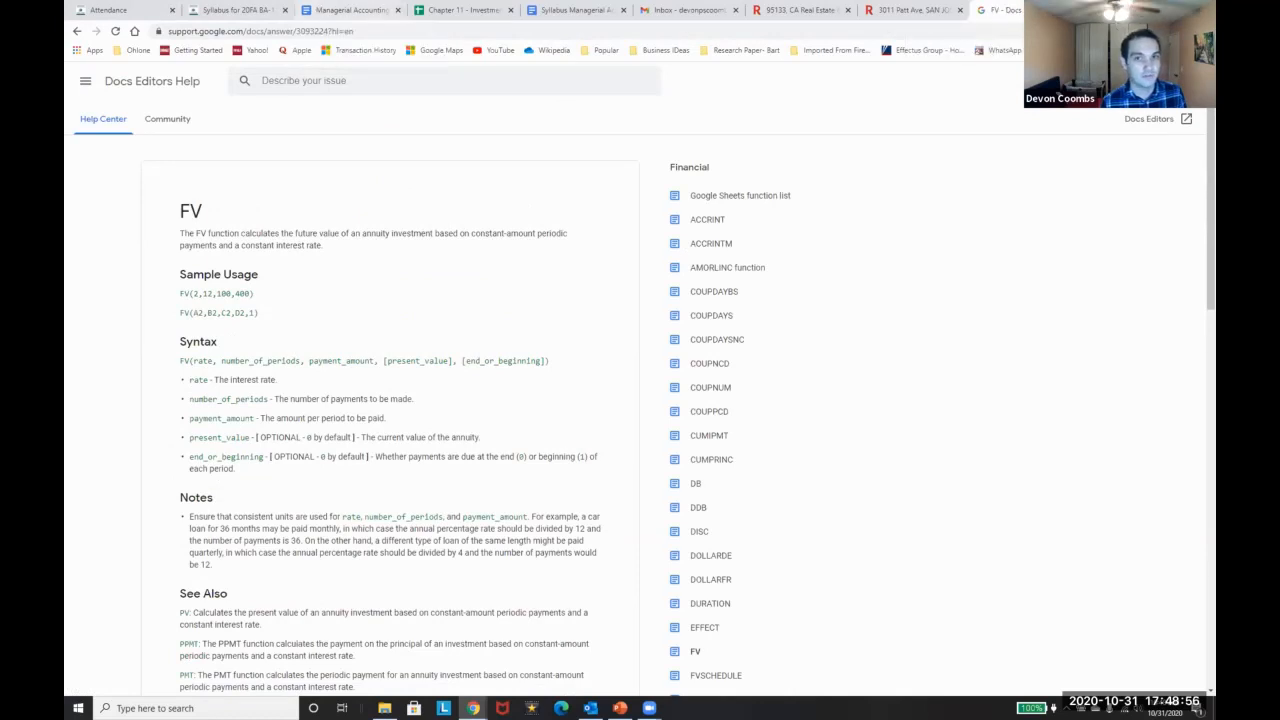
drag(988, 10, 560, 12)
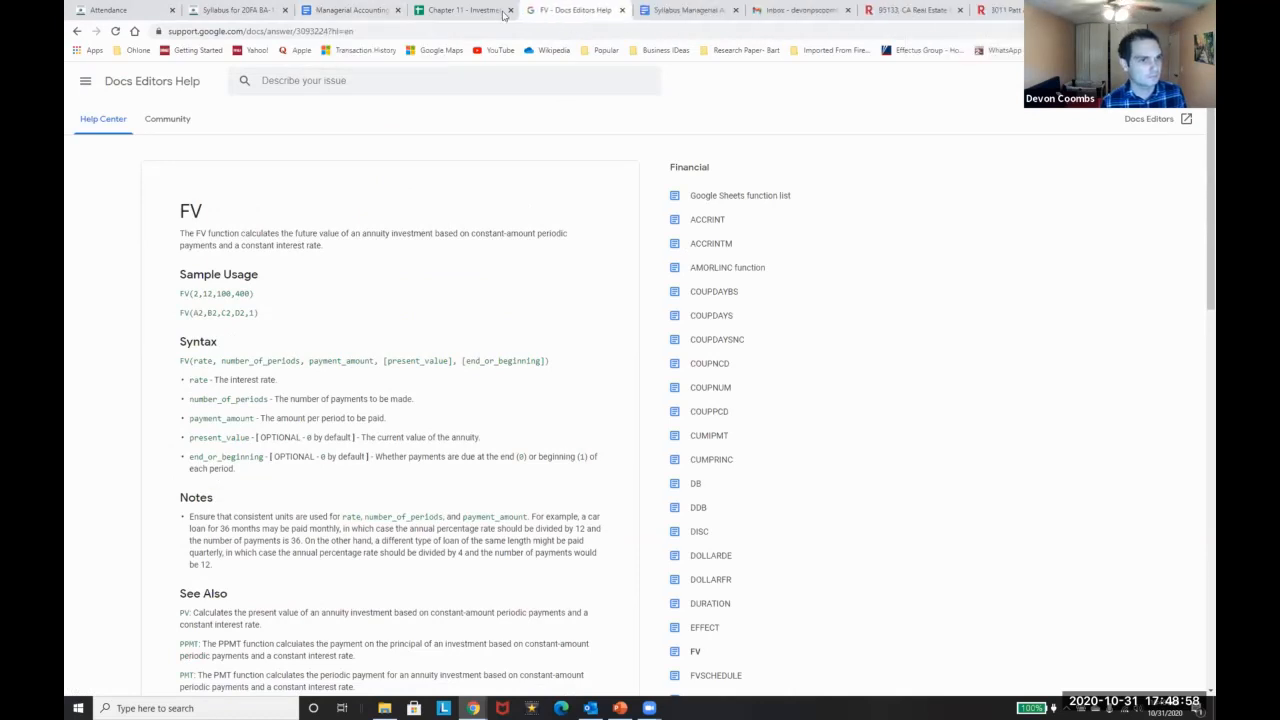
click(465, 10)
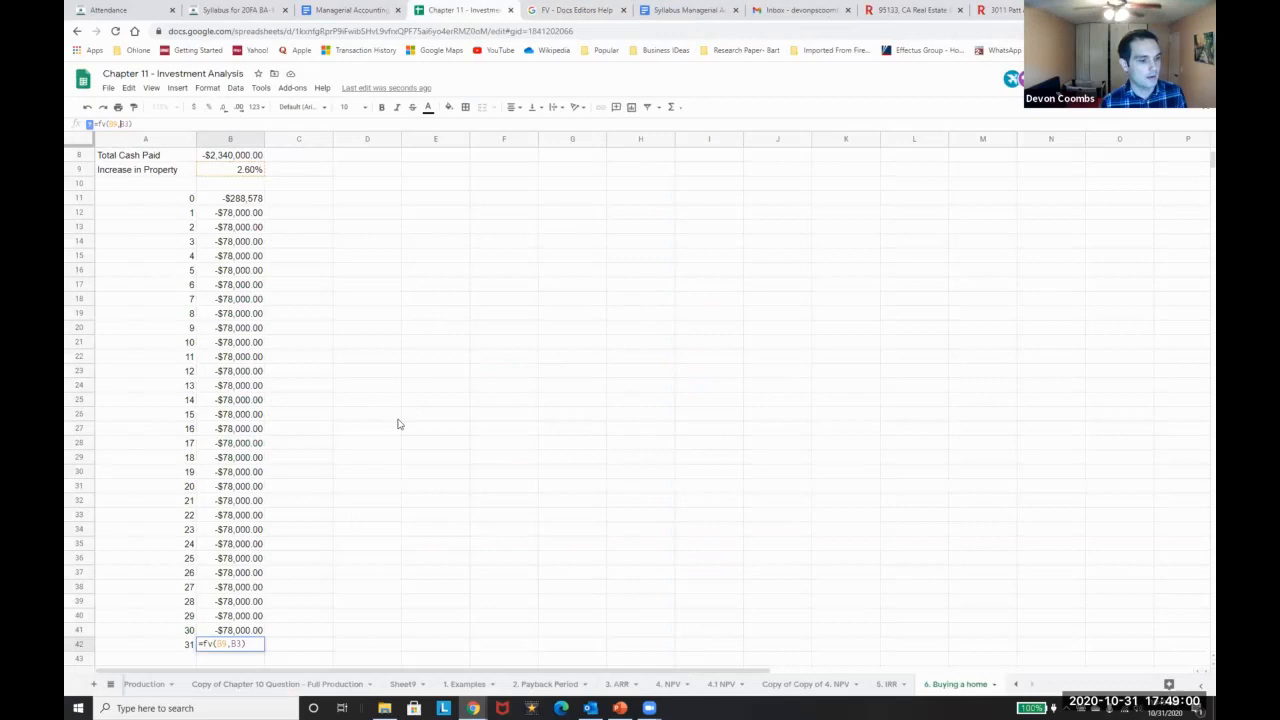
Enter the FV formula in B42 with 30 periods and format the result as currency
click(565, 10)
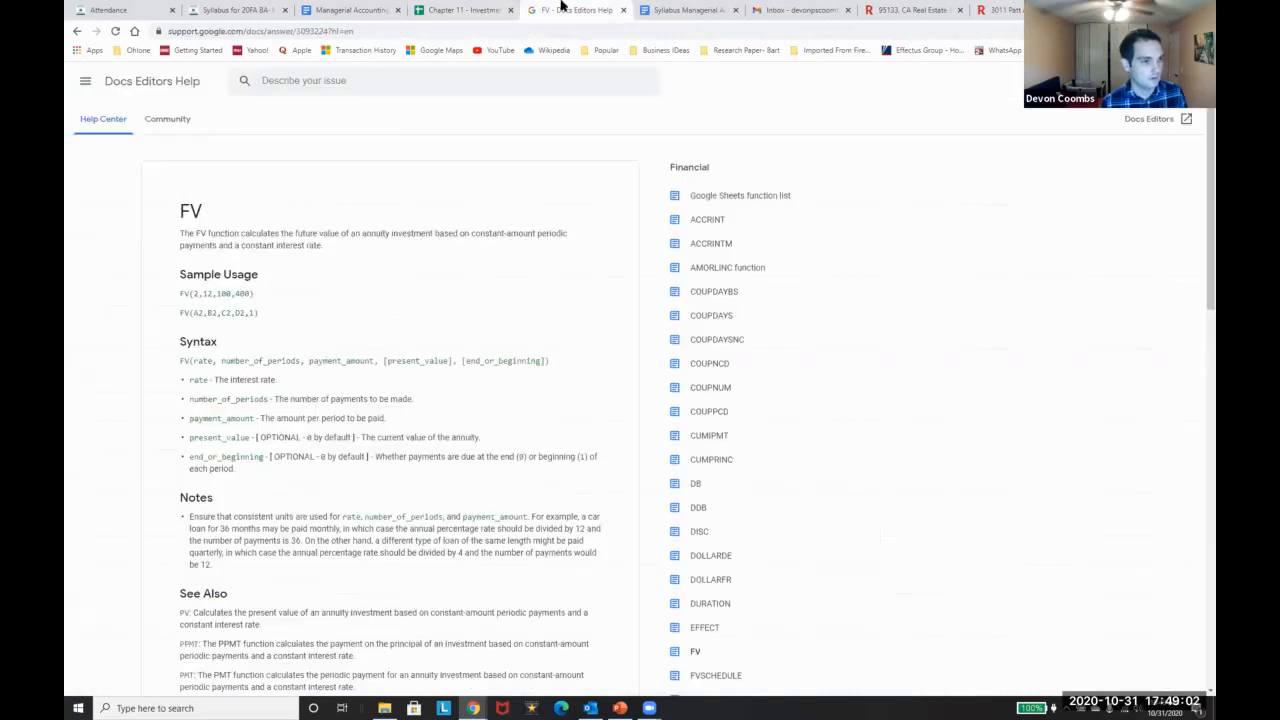
click(465, 10)
text(30,B3))
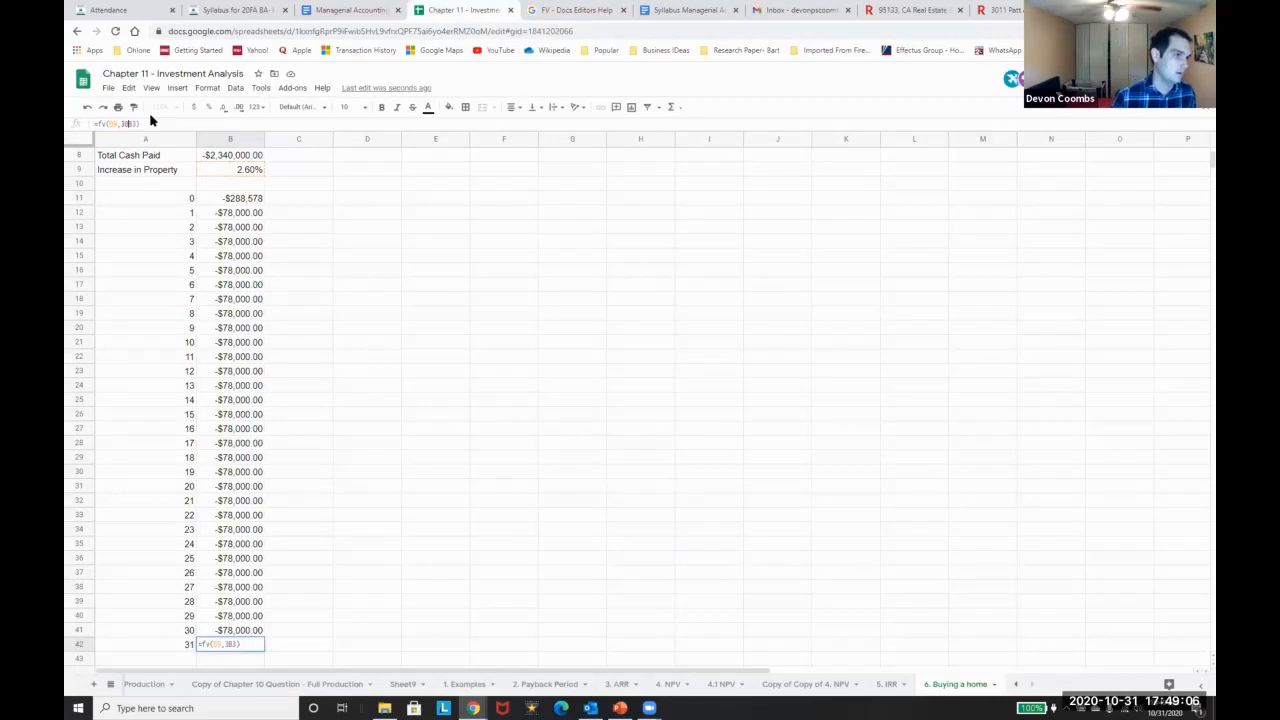
click(572, 8)
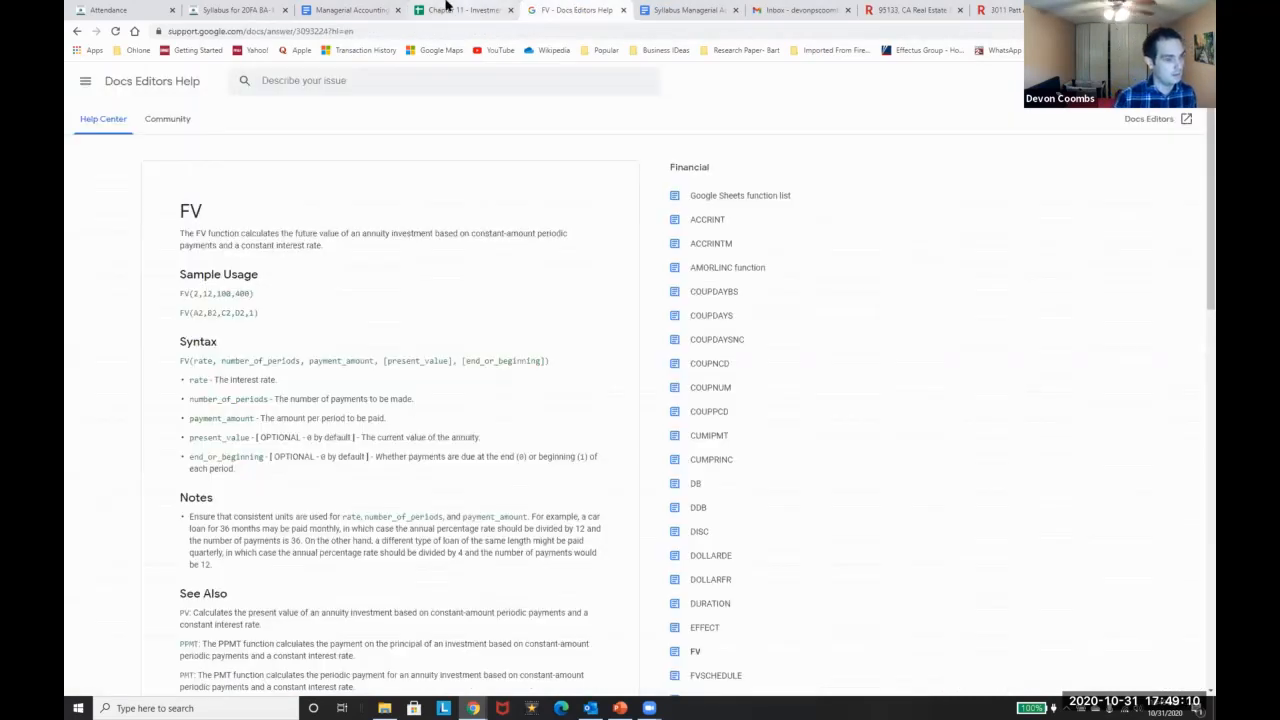
click(455, 9)
key(Return)
key(Up)
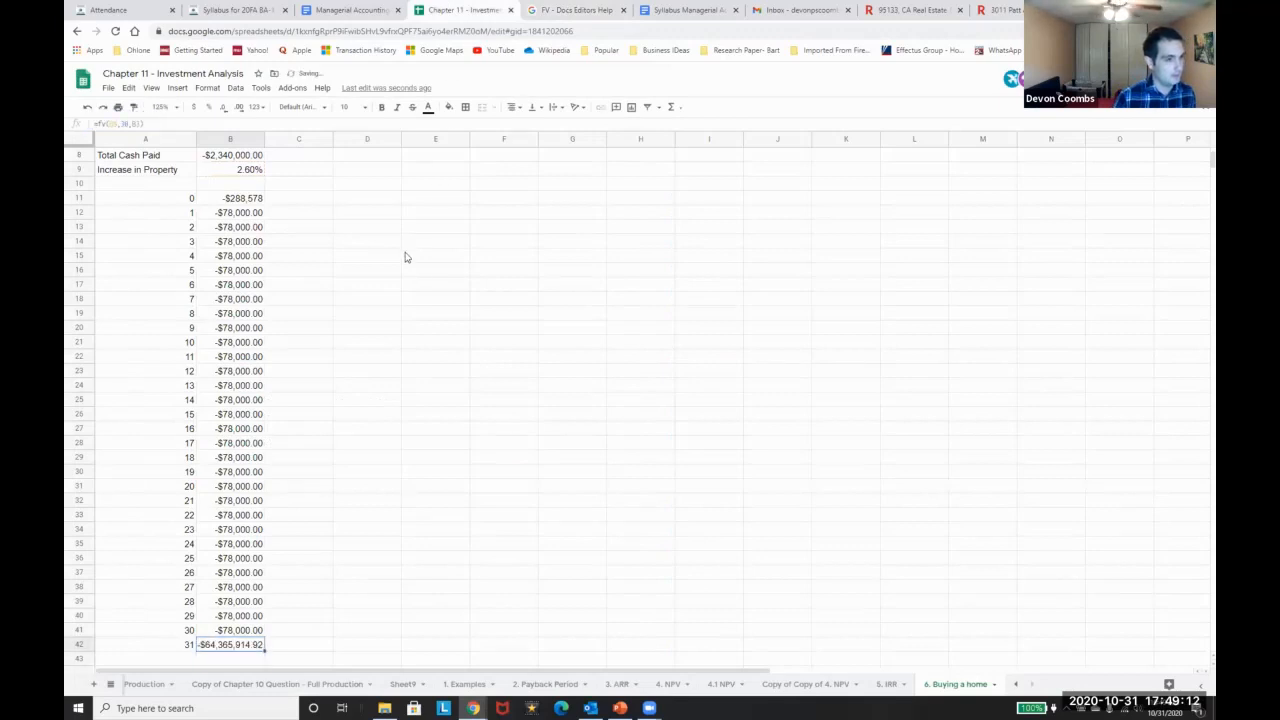
click(200, 112)
Revise B42 to =-fv(B9,30,0,B3), adding the total price as present value
click(139, 124)
key(BackSpace)
key(BackSpace)
text(0,)
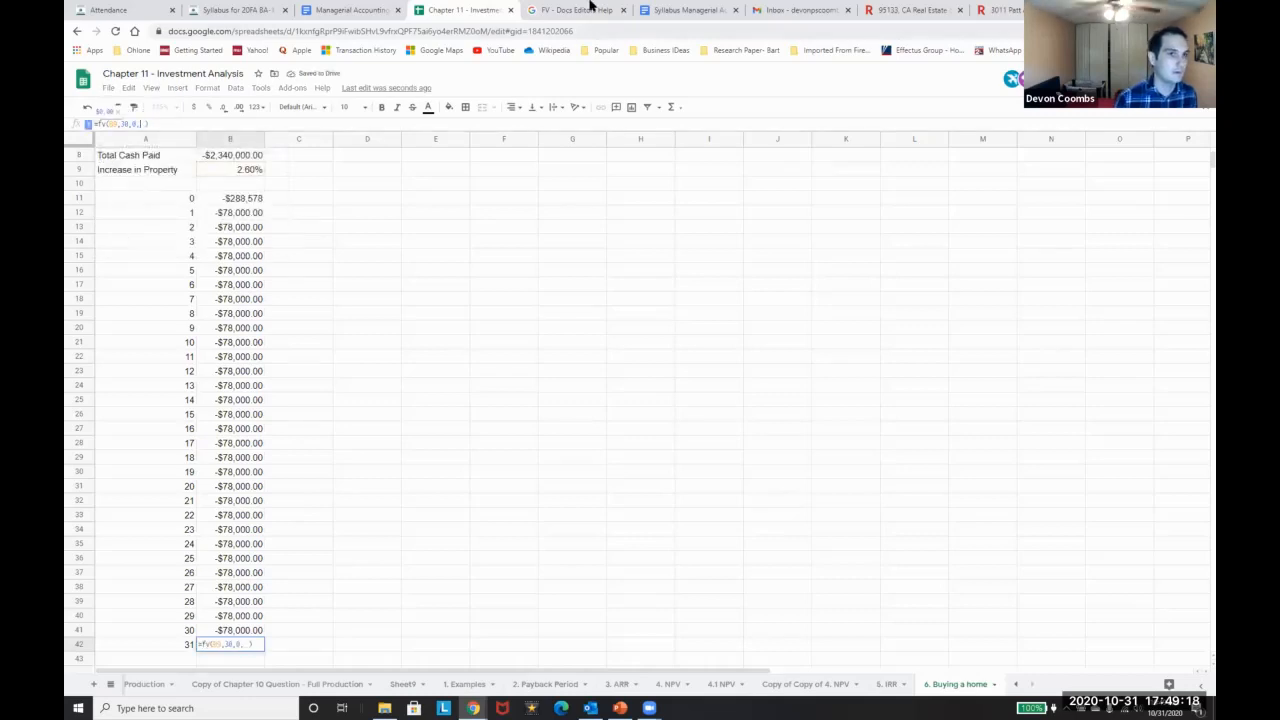
click(589, 8)
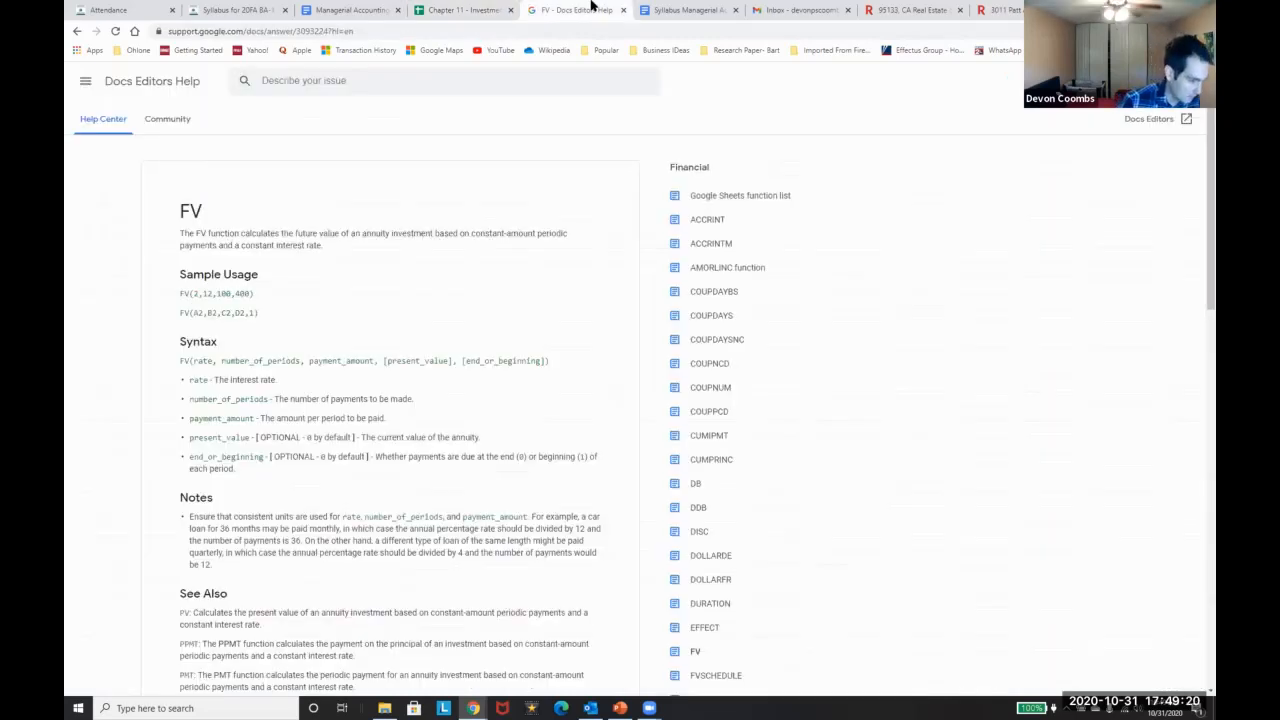
click(375, 10)
click(436, 10)
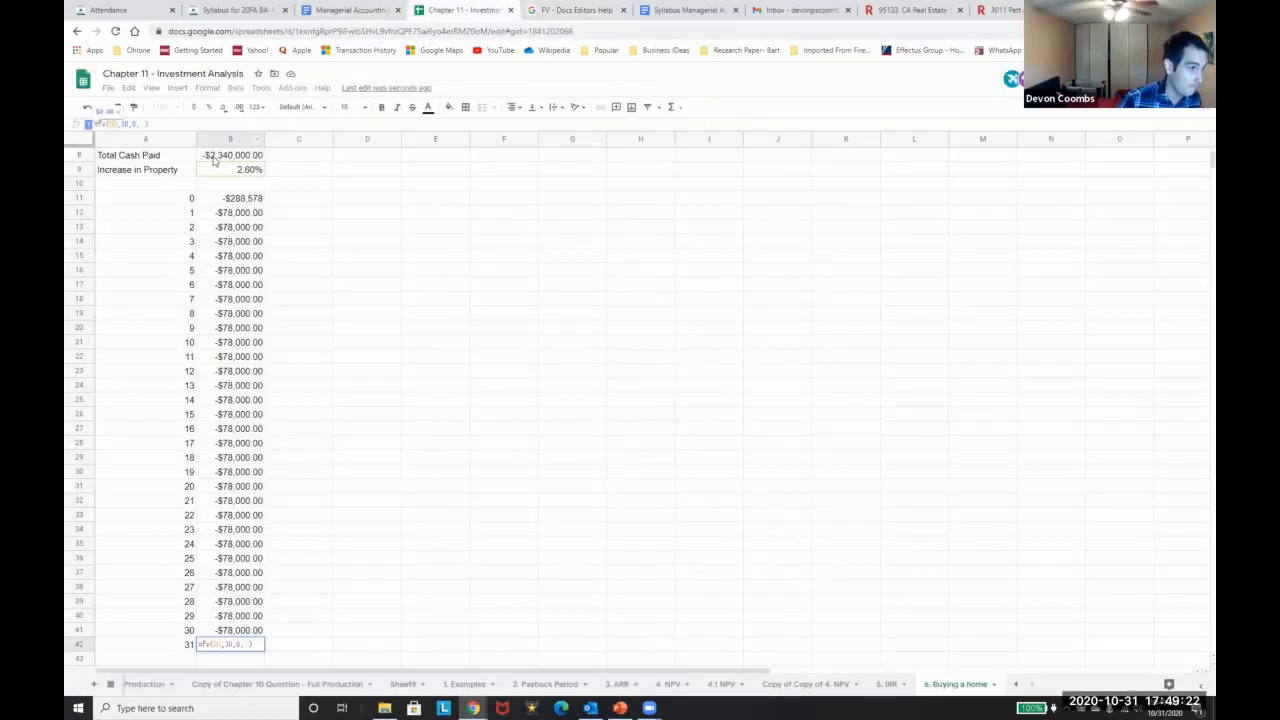
scroll(214, 215, up, 3)
click(228, 186)
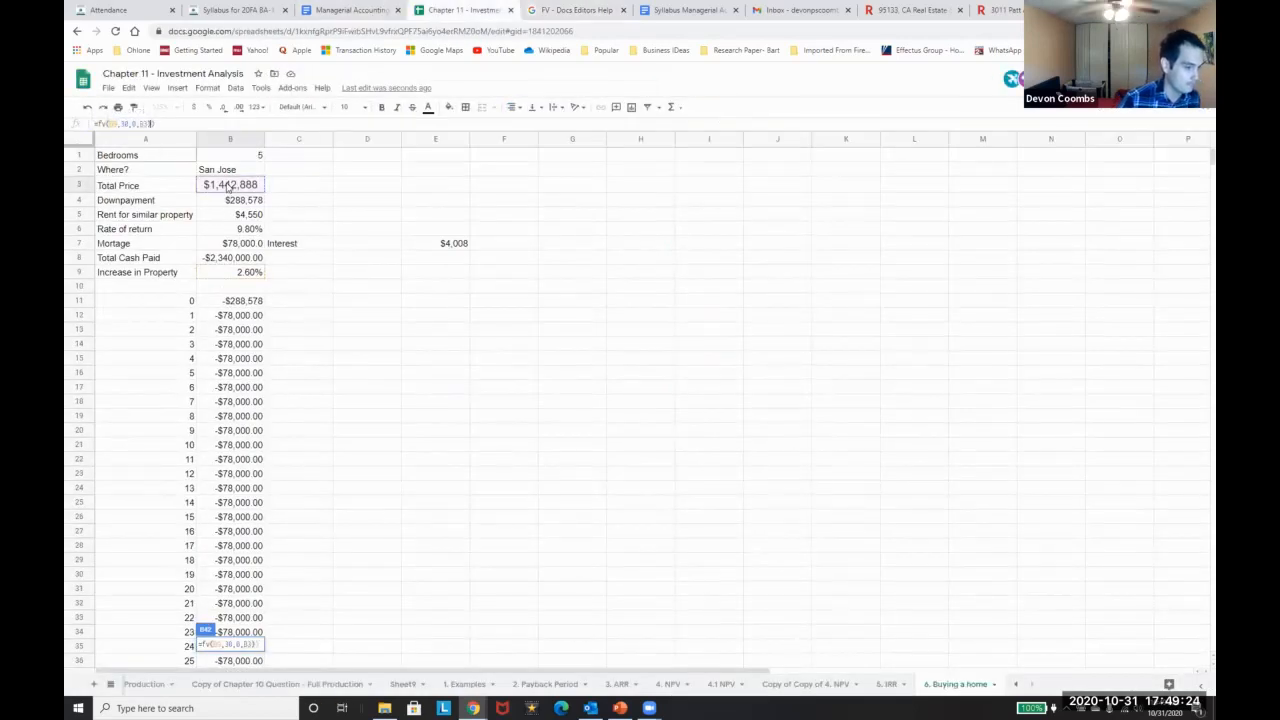
key(Return)
key(Return)
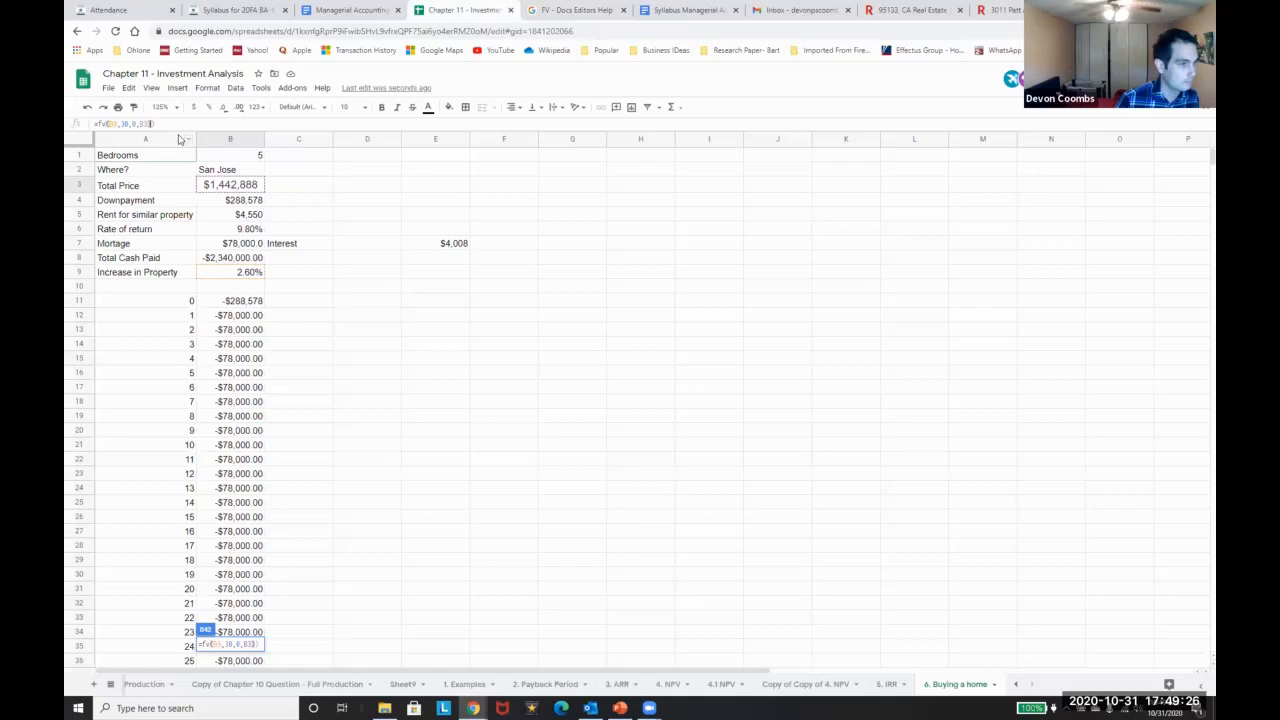
key(Return)
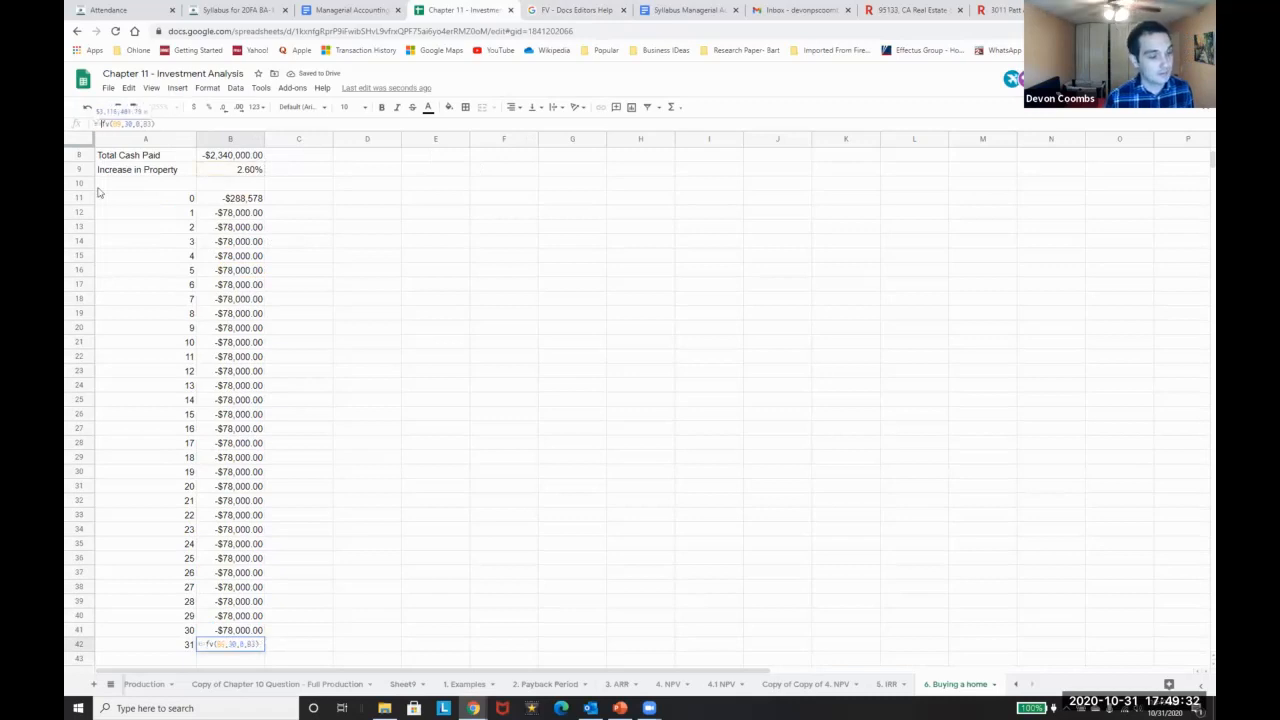
scroll(296, 302, up, 1)
scroll(296, 305, up, 3)
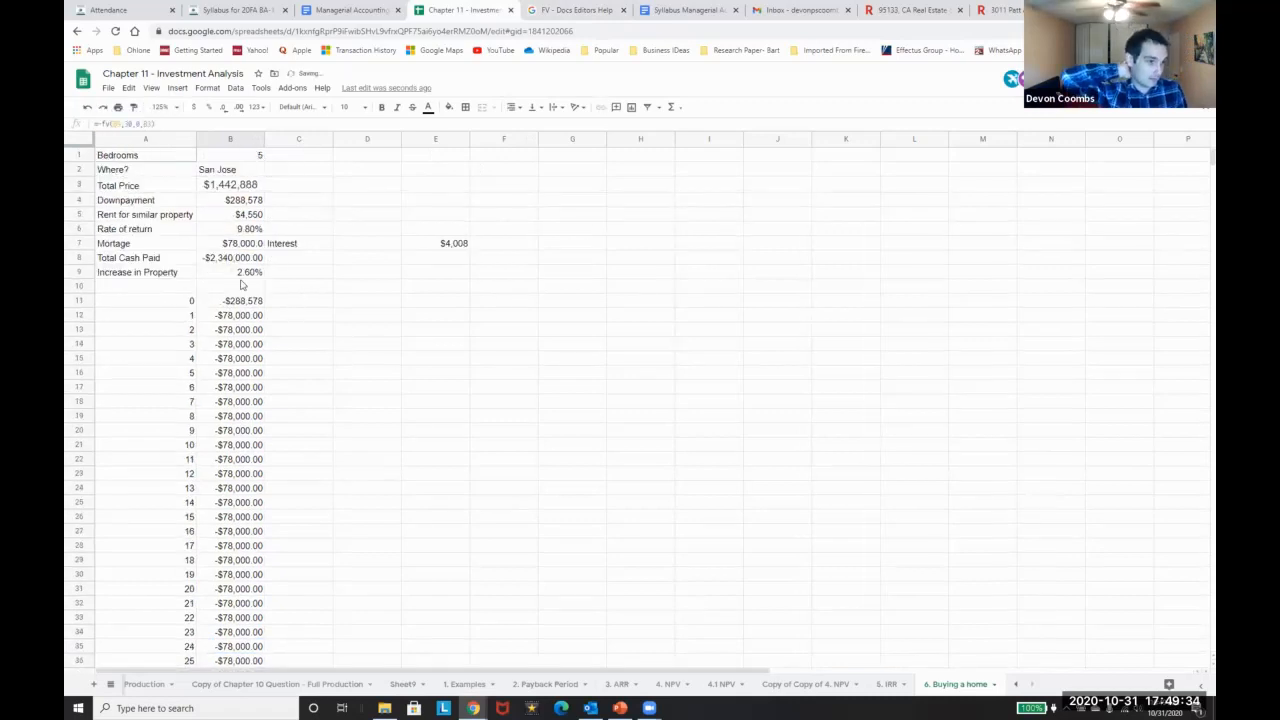
scroll(245, 266, down, 6)
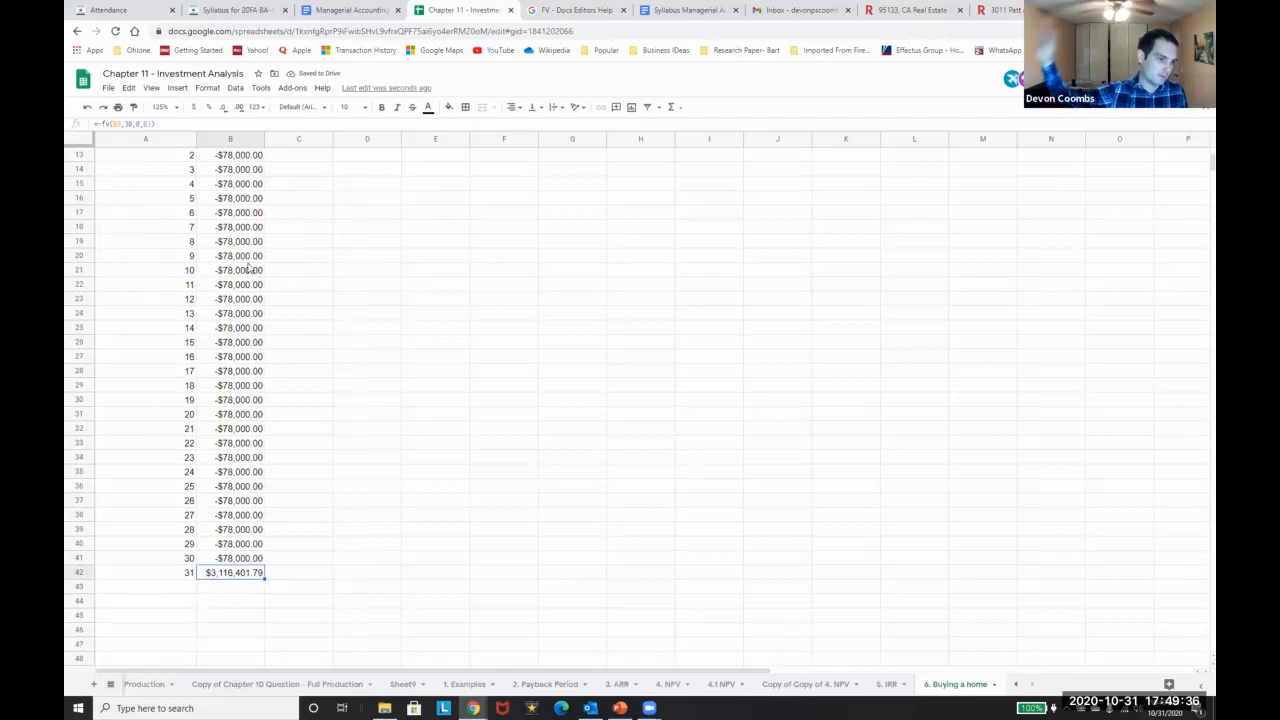
scroll(252, 270, up, 6)
scroll(266, 504, down, 5)
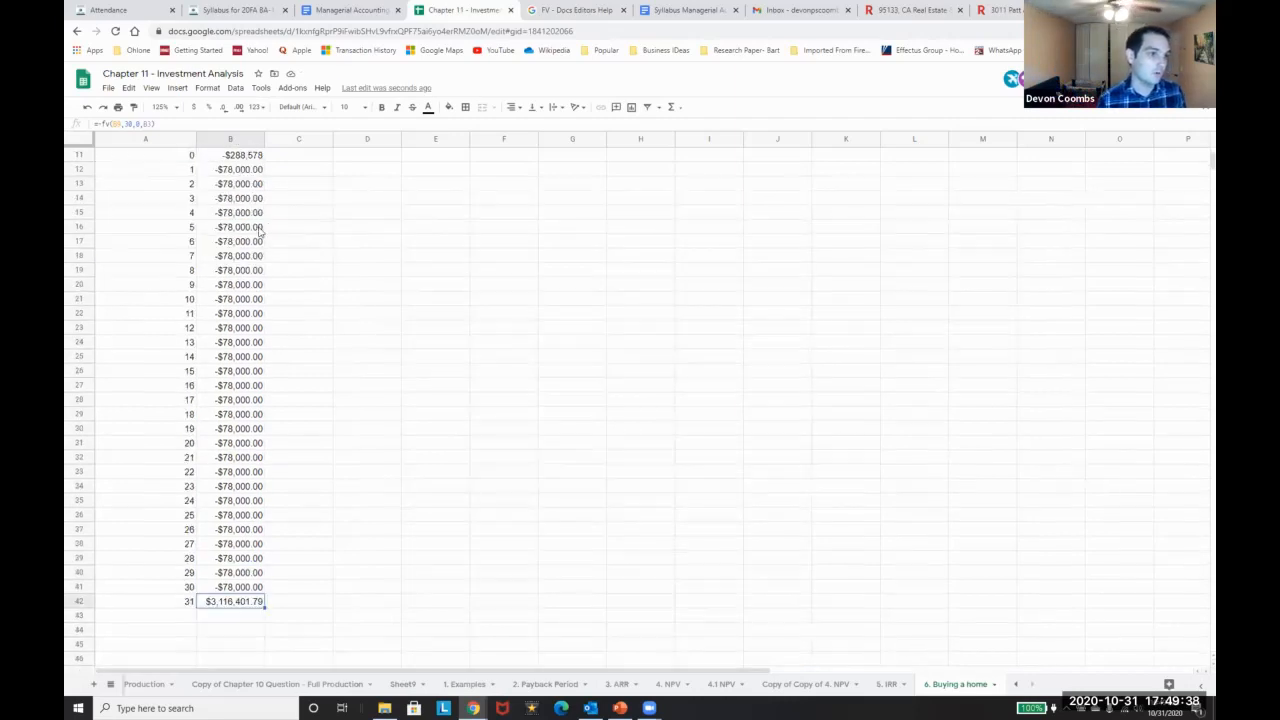
scroll(266, 526, up, 5)
scroll(266, 523, down, 5)
scroll(275, 480, up, 5)
scroll(293, 377, down, 3)
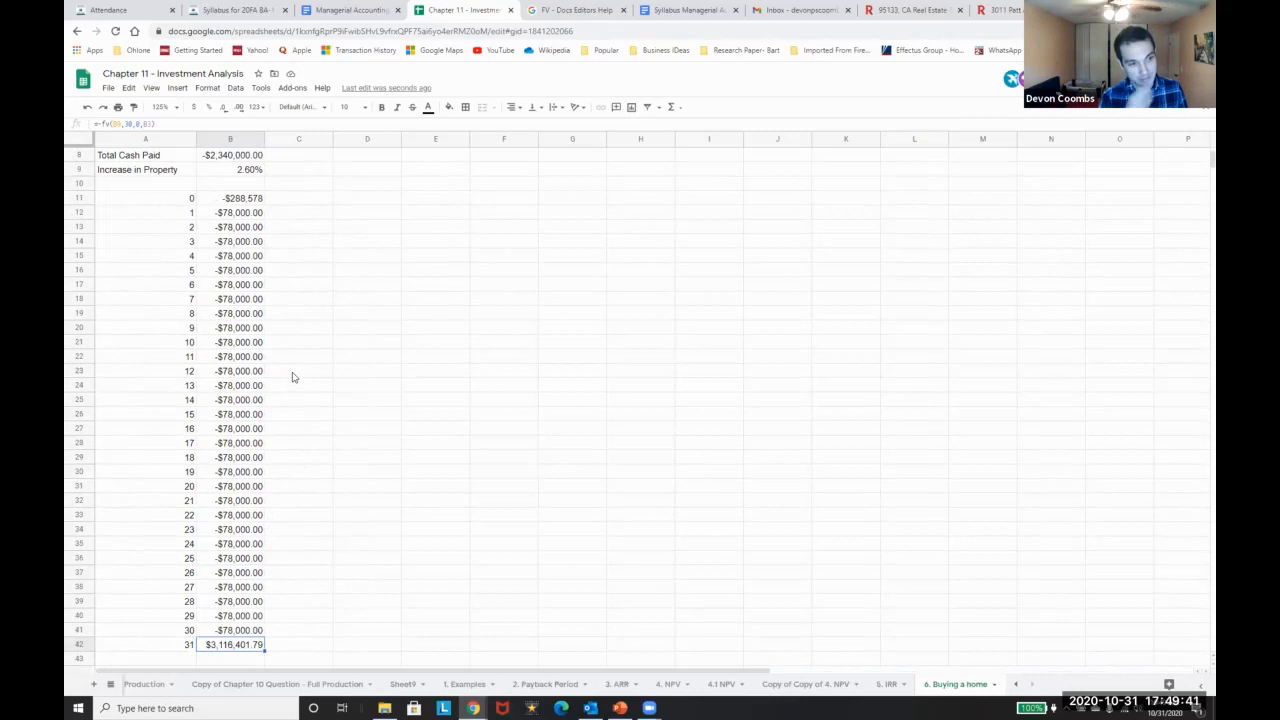
Insert two blank rows above row 10
click(233, 182)
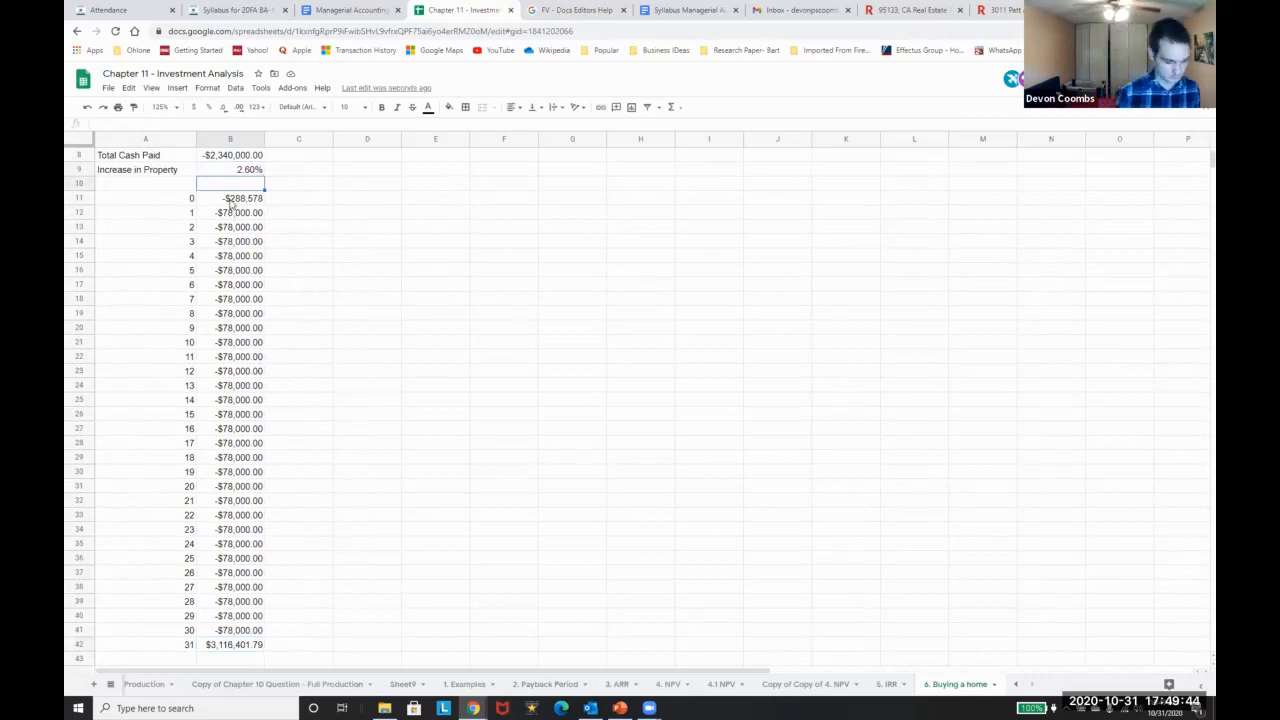
scroll(82, 205, up, 3)
scroll(83, 210, down, 3)
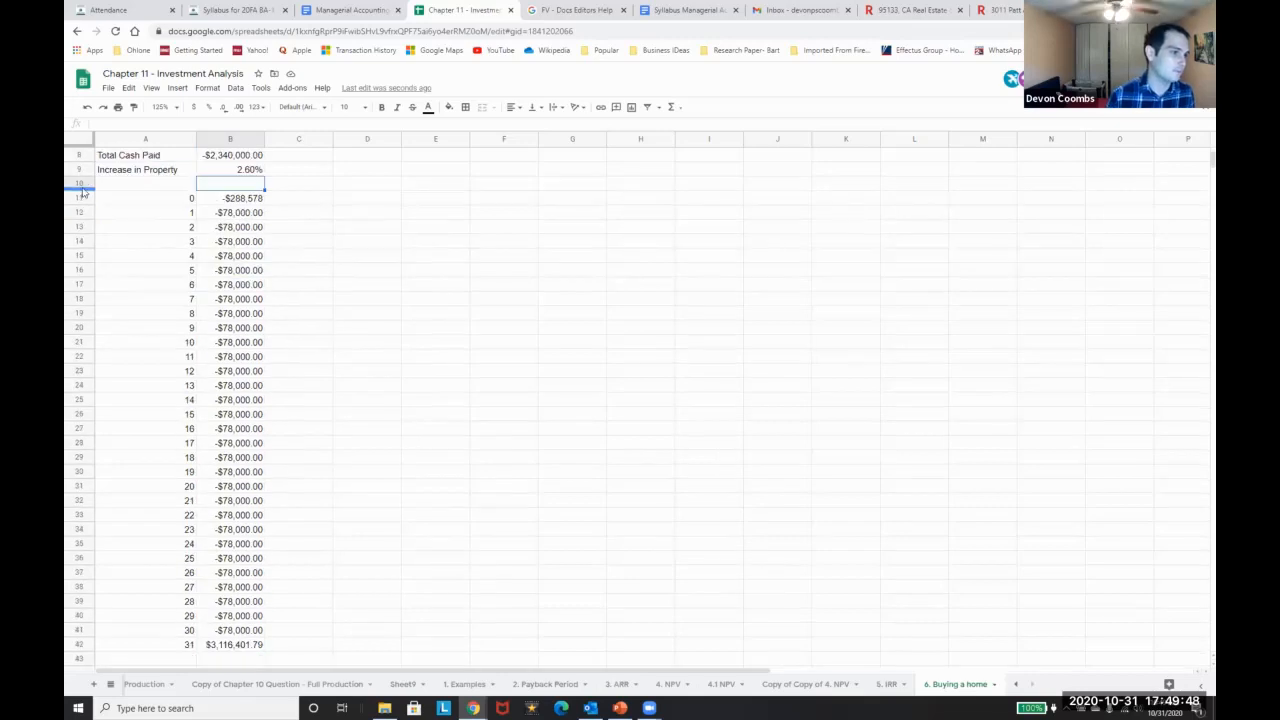
right_click(80, 184)
click(127, 273)
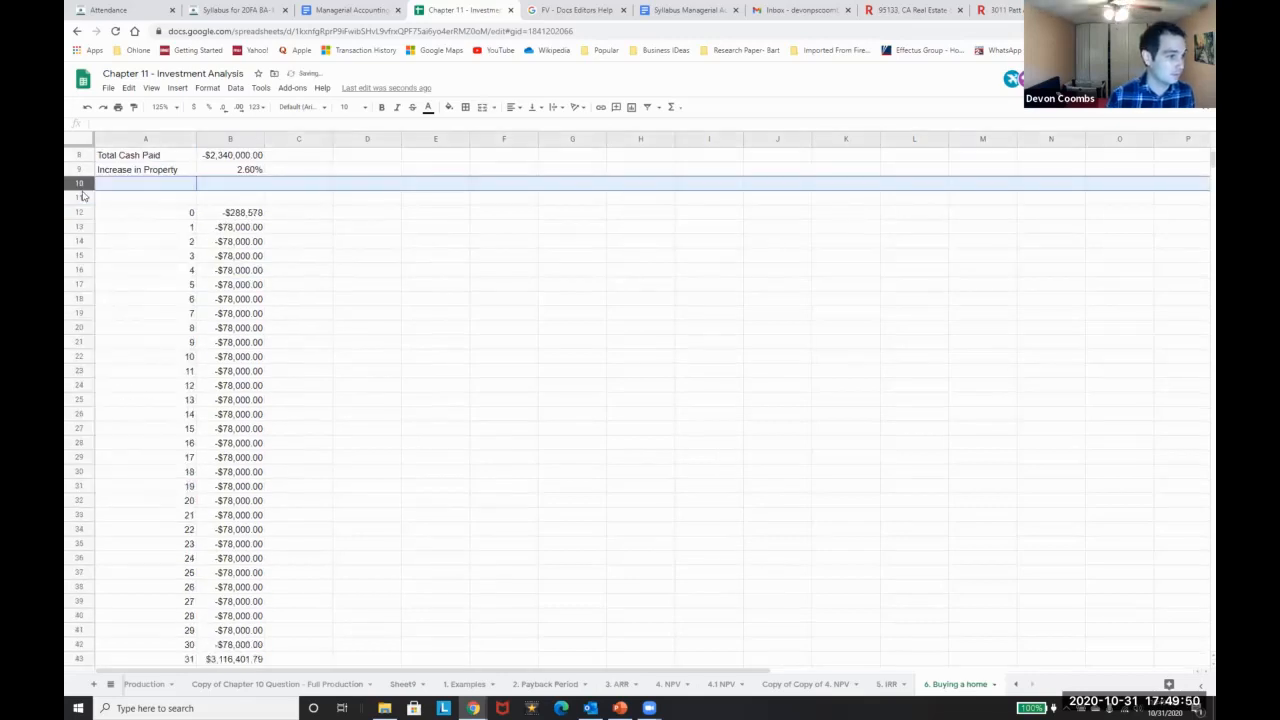
right_click(81, 184)
click(127, 274)
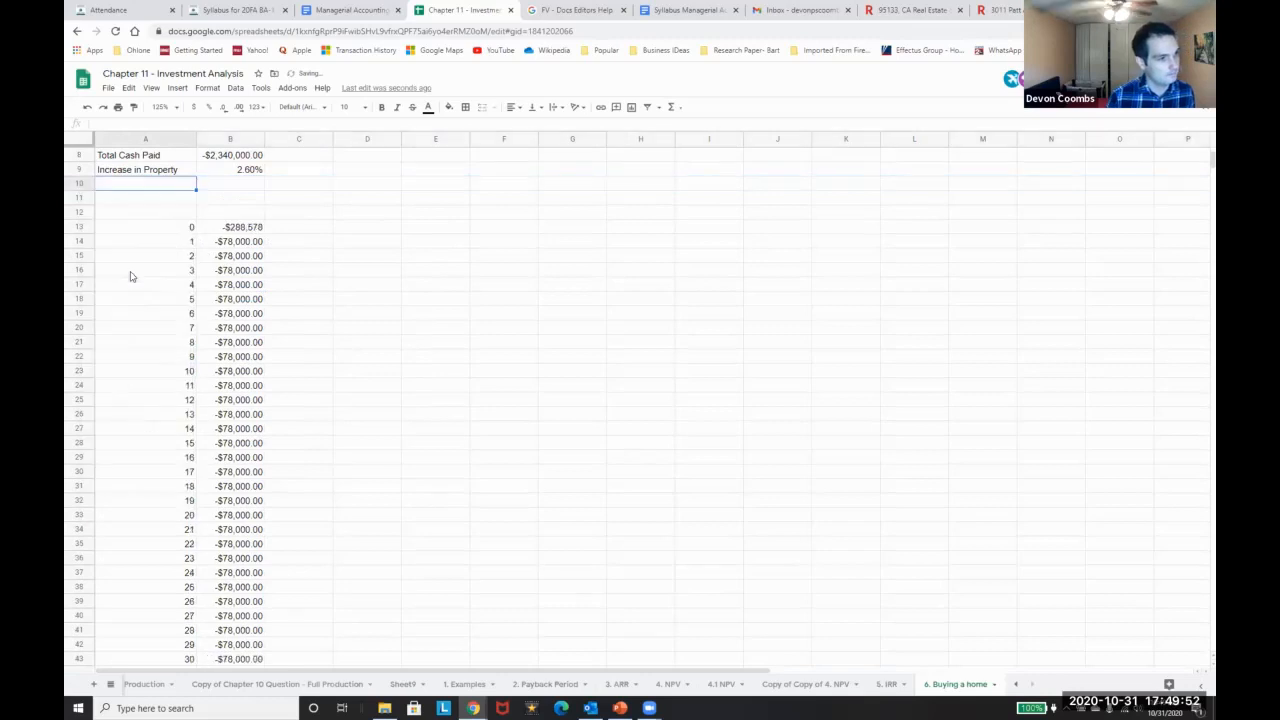
Label A10 as NPV
text(NPV)
key(Return)
key(Up)
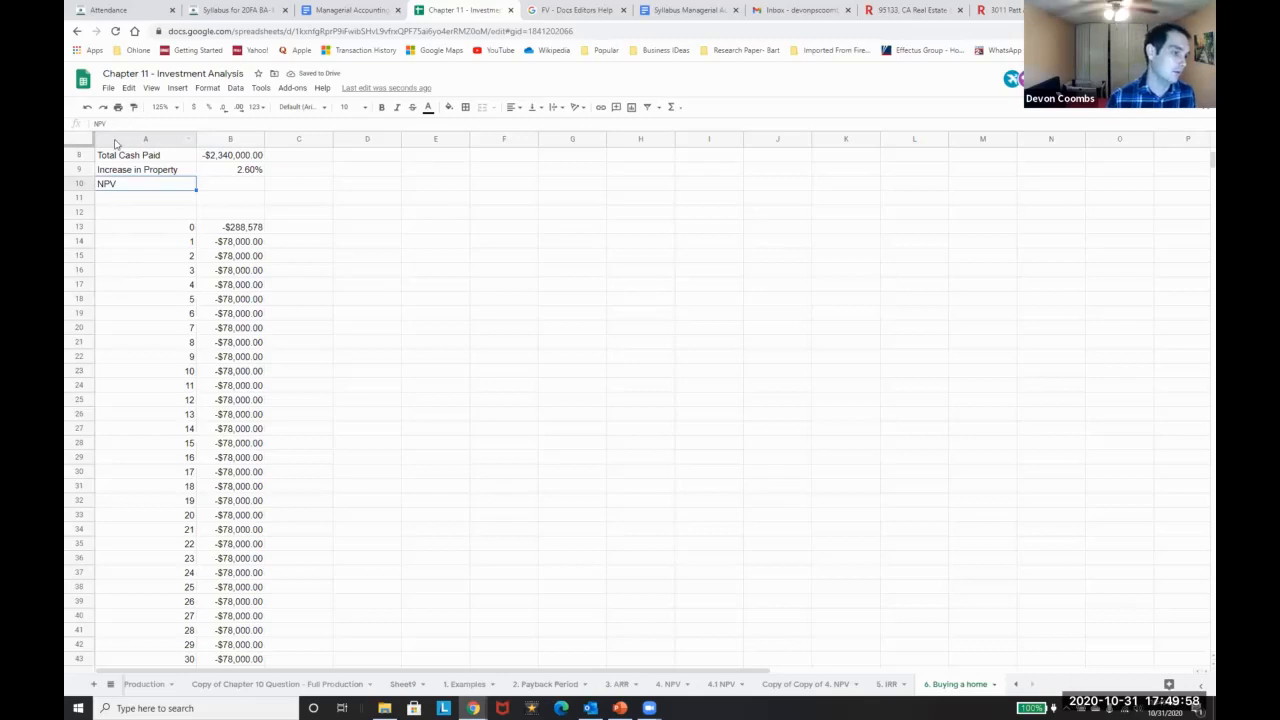
Label A11 as IRR
click(108, 198)
text(IRR)
key(Return)
key(Up)
Start an NPV formula in B10 with the wrong argument order, then discard it
key(Right)
key(Up)
text(=NPV()
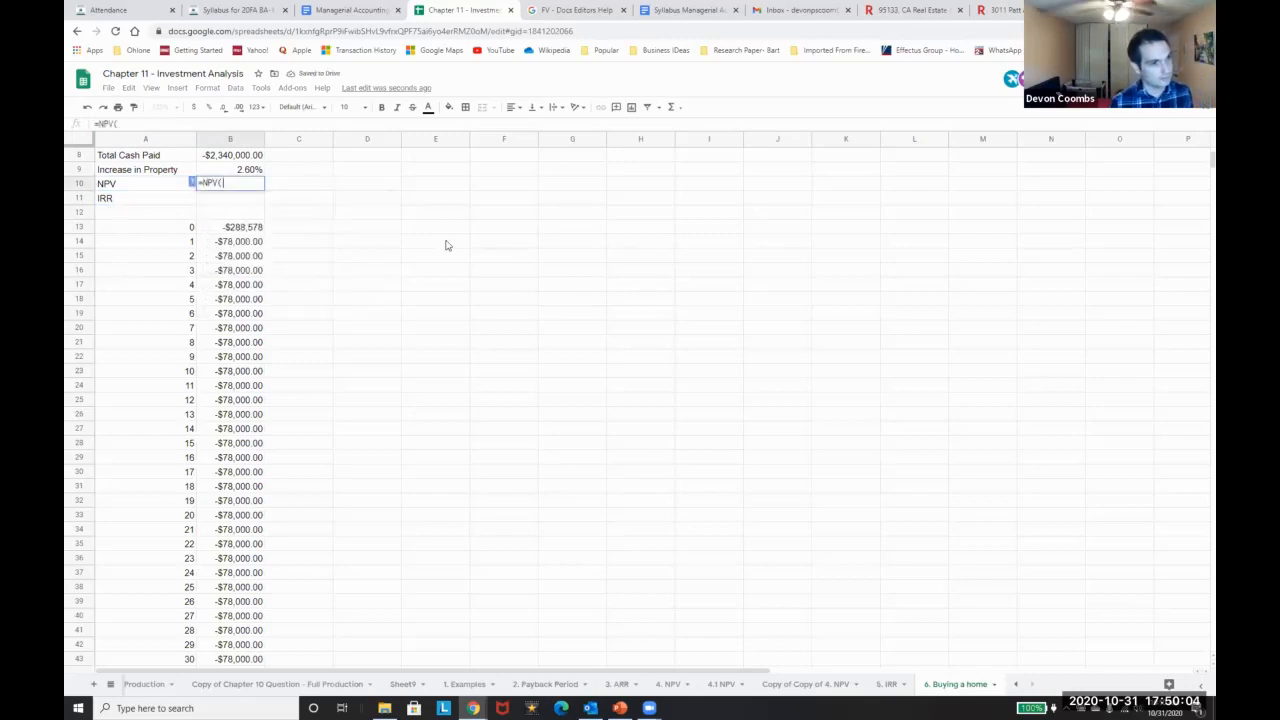
click(256, 228)
key(ctrl+shift+Down)
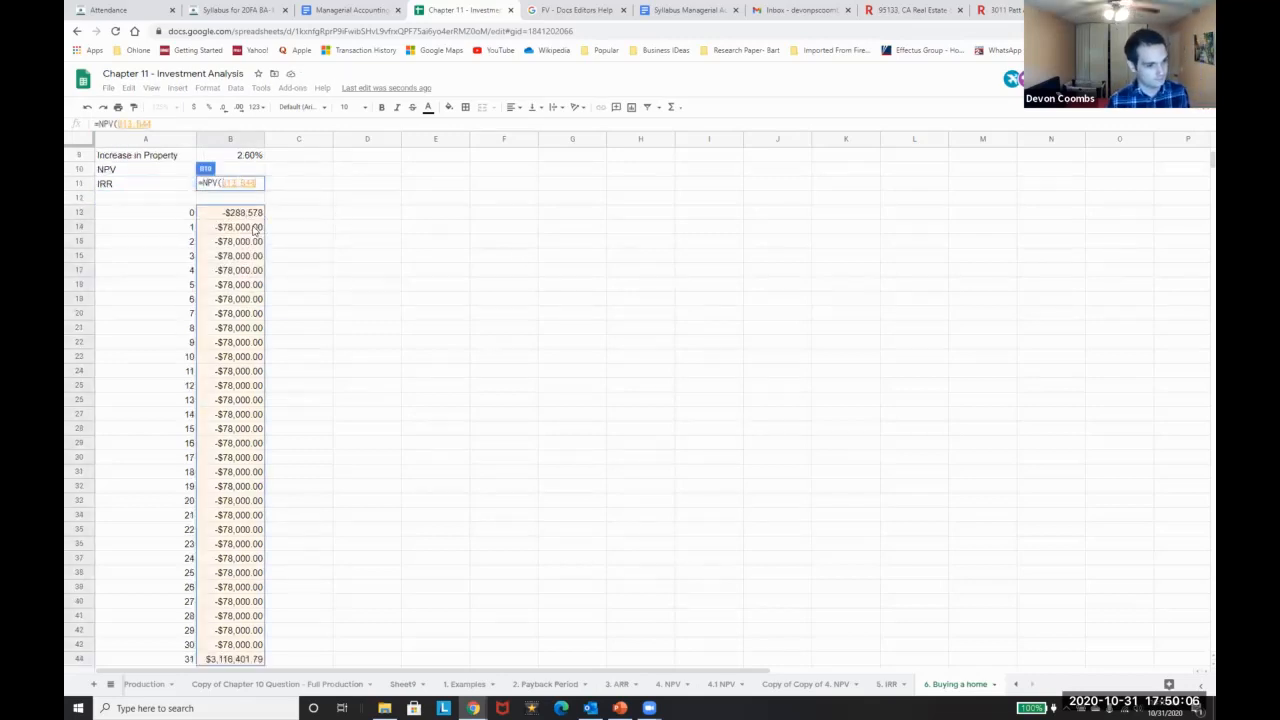
text(,)
scroll(250, 230, up, 3)
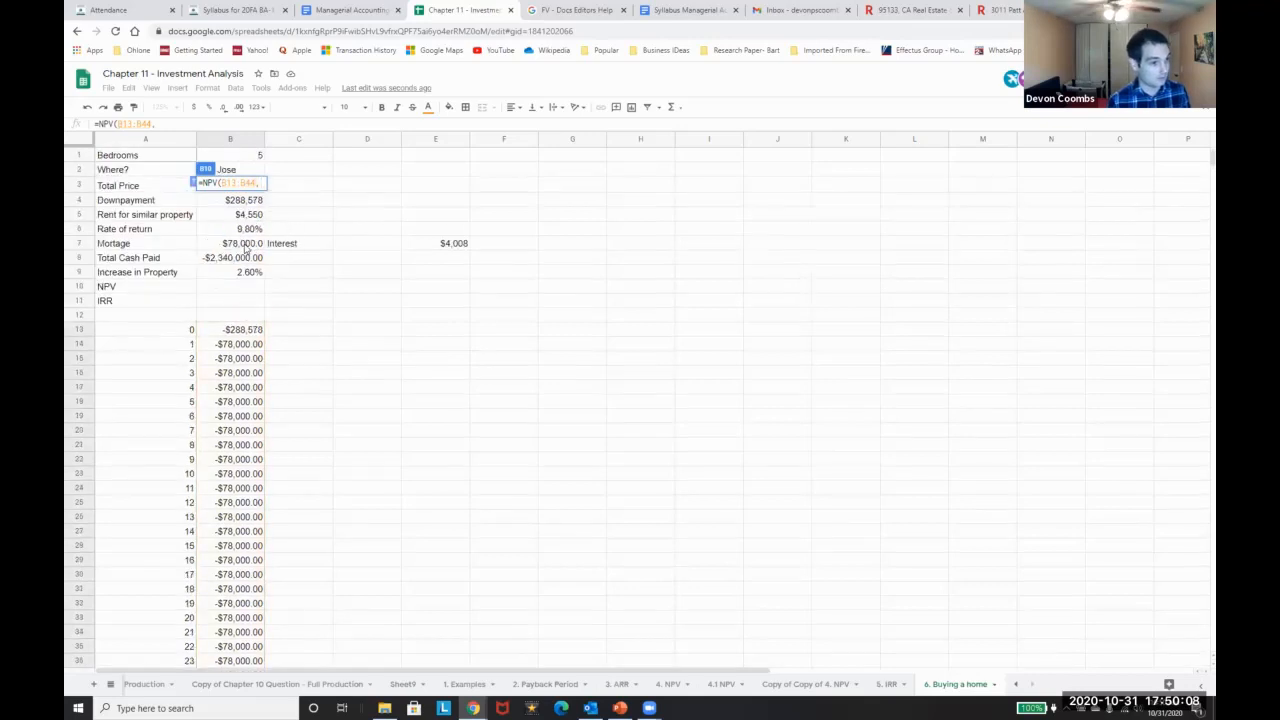
click(248, 215)
click(248, 229)
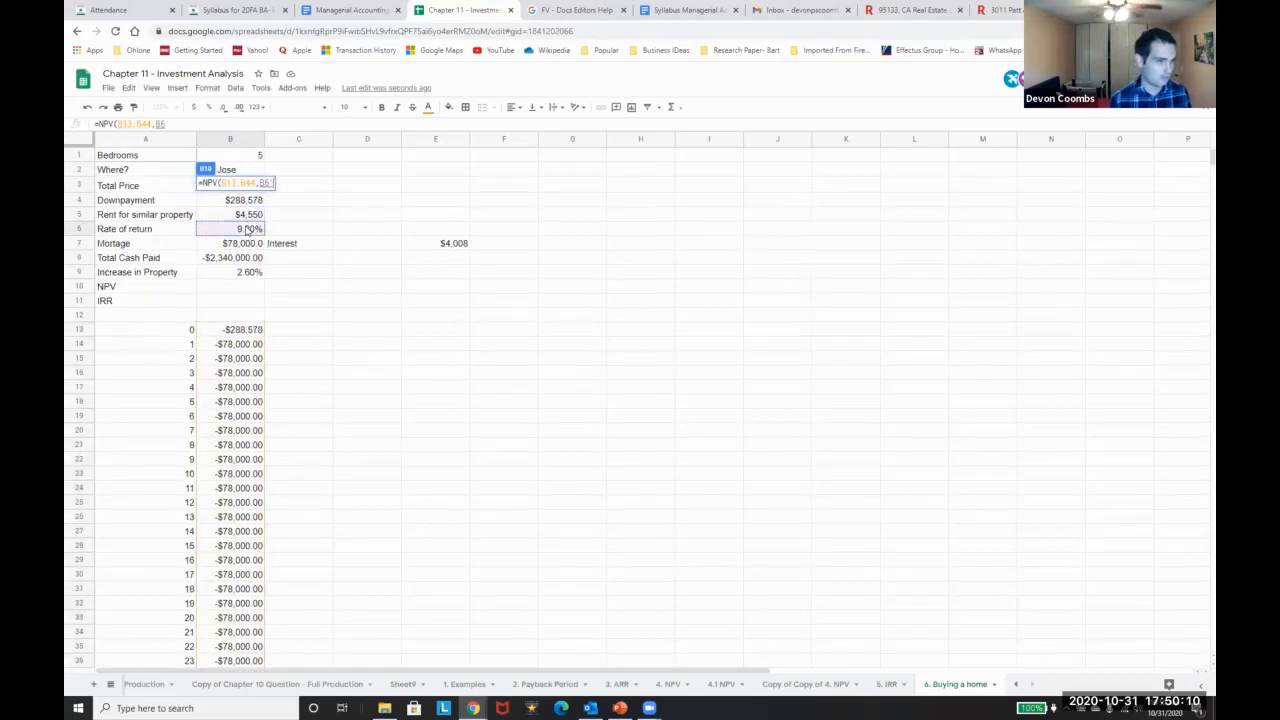
key(Escape)
Enter =NPV(B6,B13:B44) in B10, returning -$787,377.30 at the 9.80% rate
text(=)
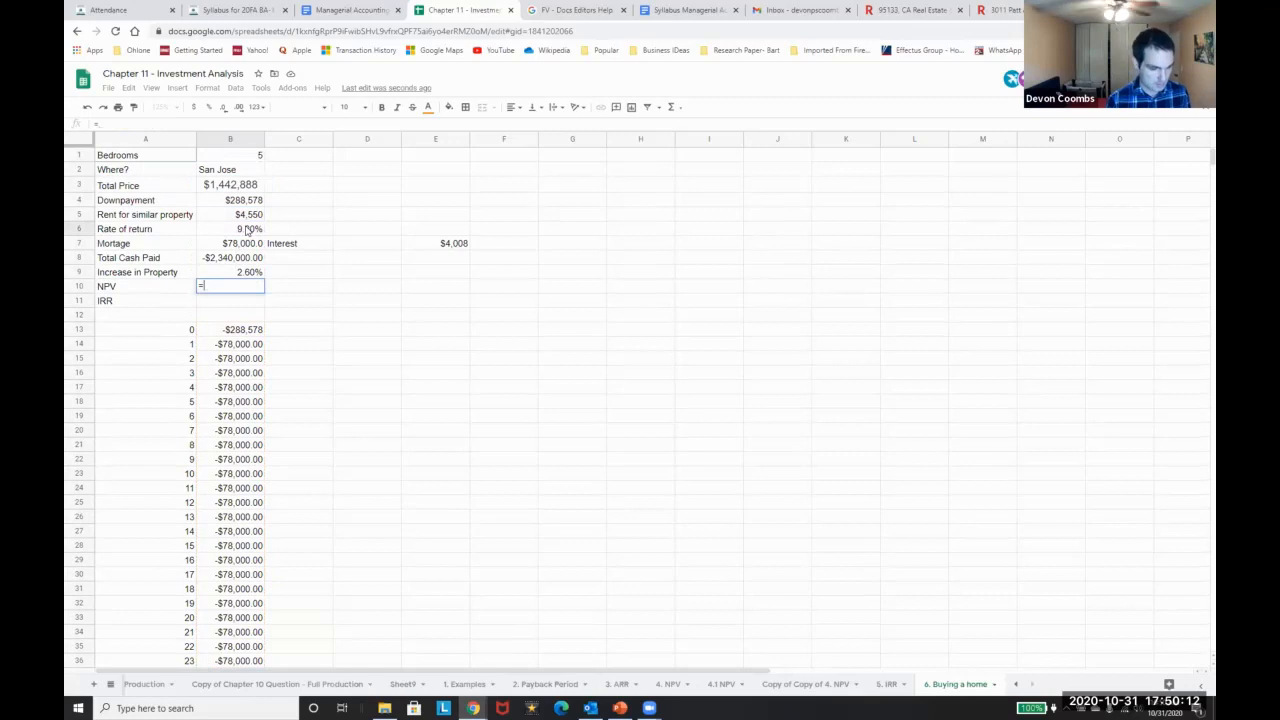
text(NPV()
click(248, 229)
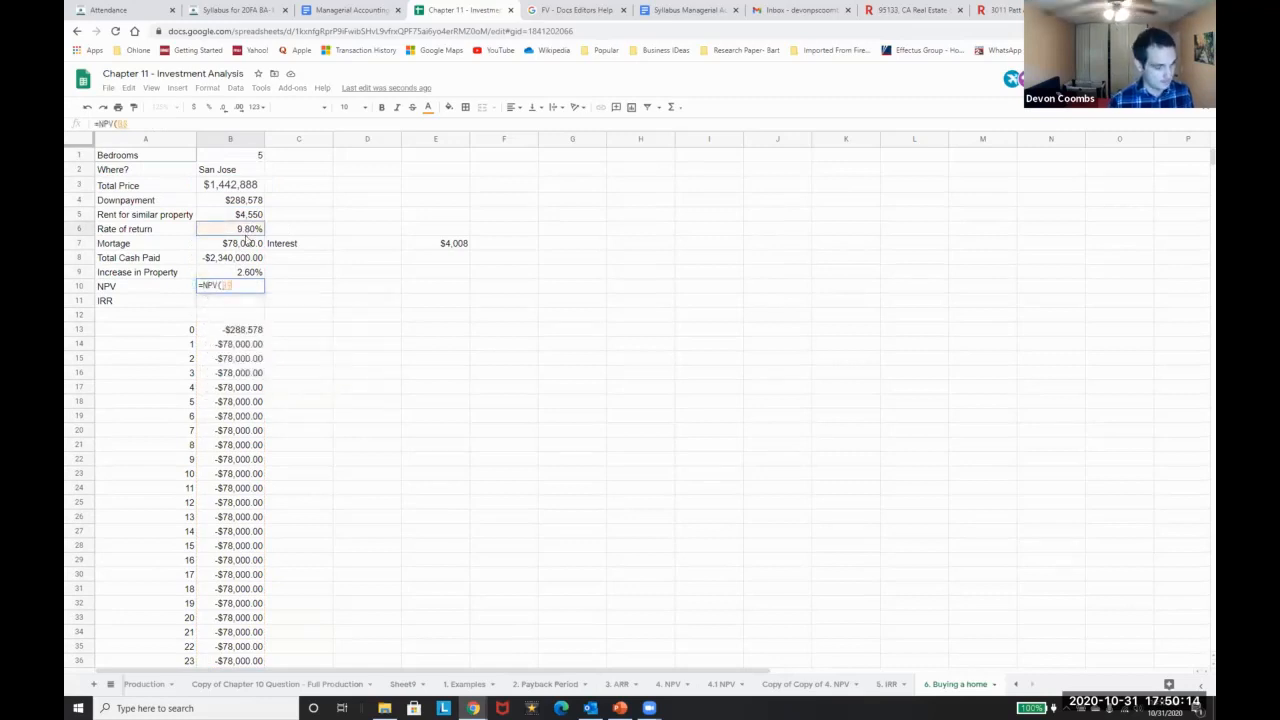
text(,)
click(250, 330)
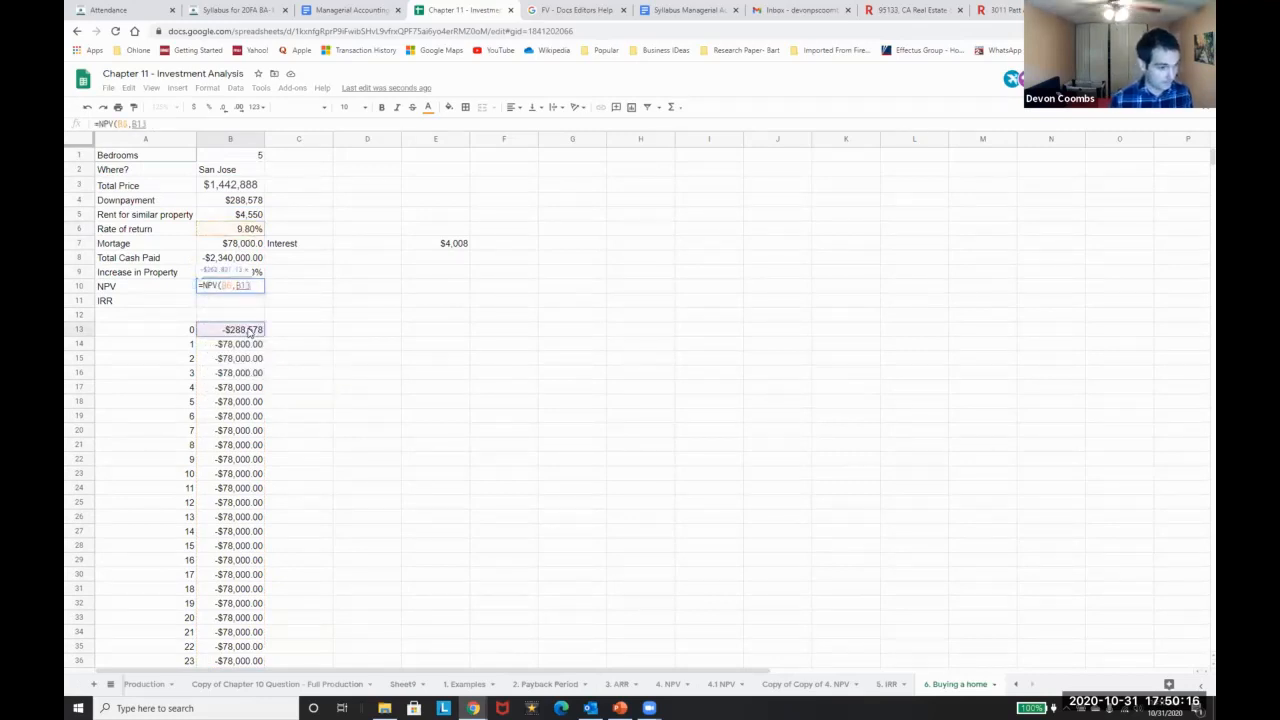
key(ctrl+shift+Down)
key(Return)
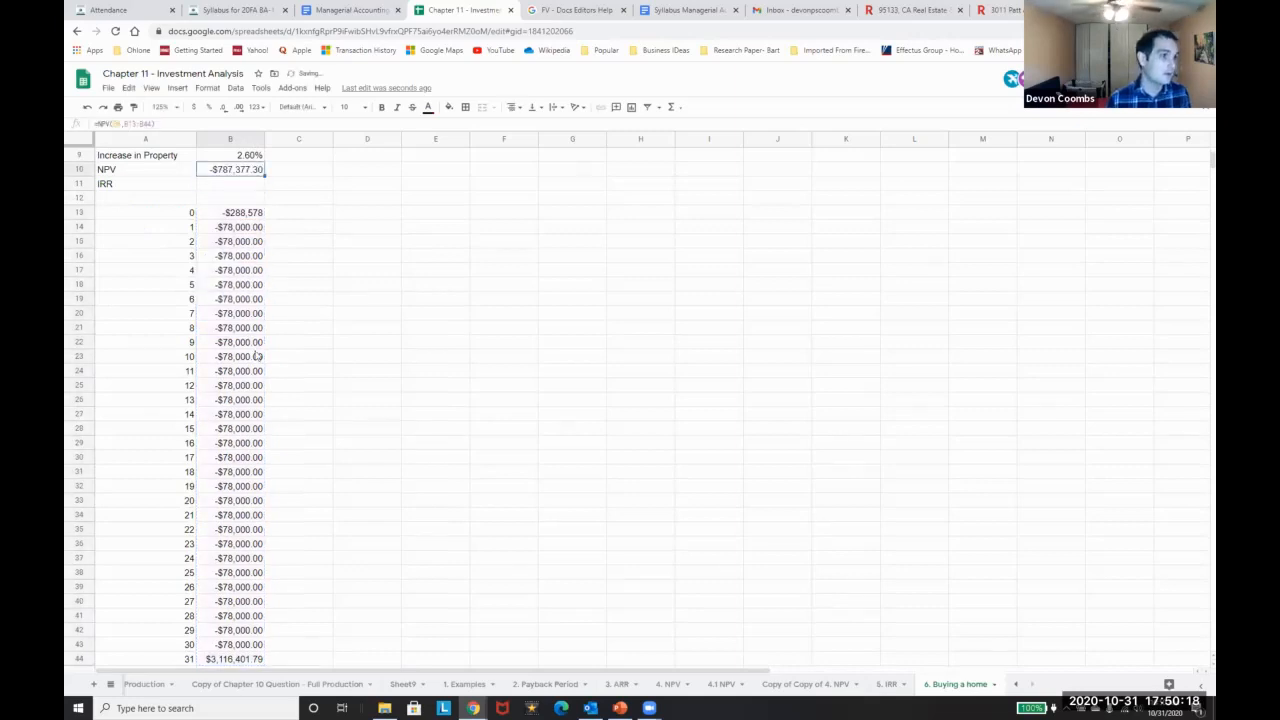
scroll(265, 358, up, 2)
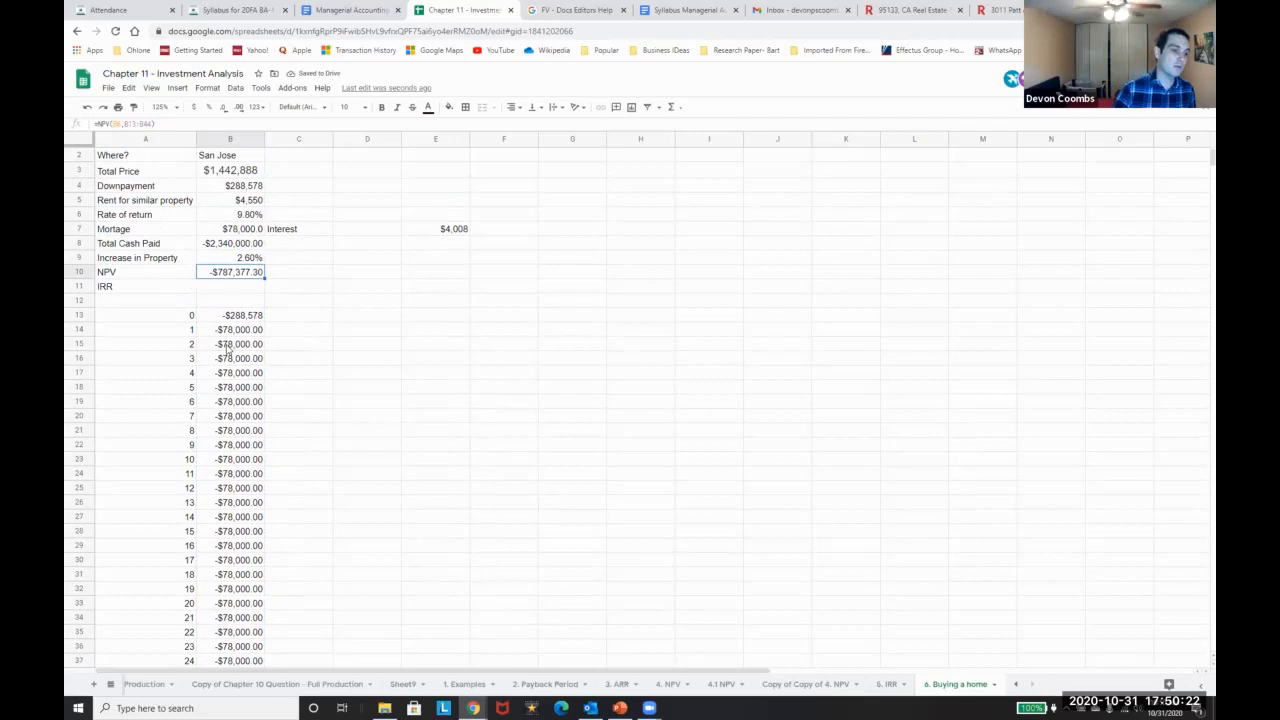
Enter =IRR(B13:B44) in B11
scroll(222, 370, down, 1)
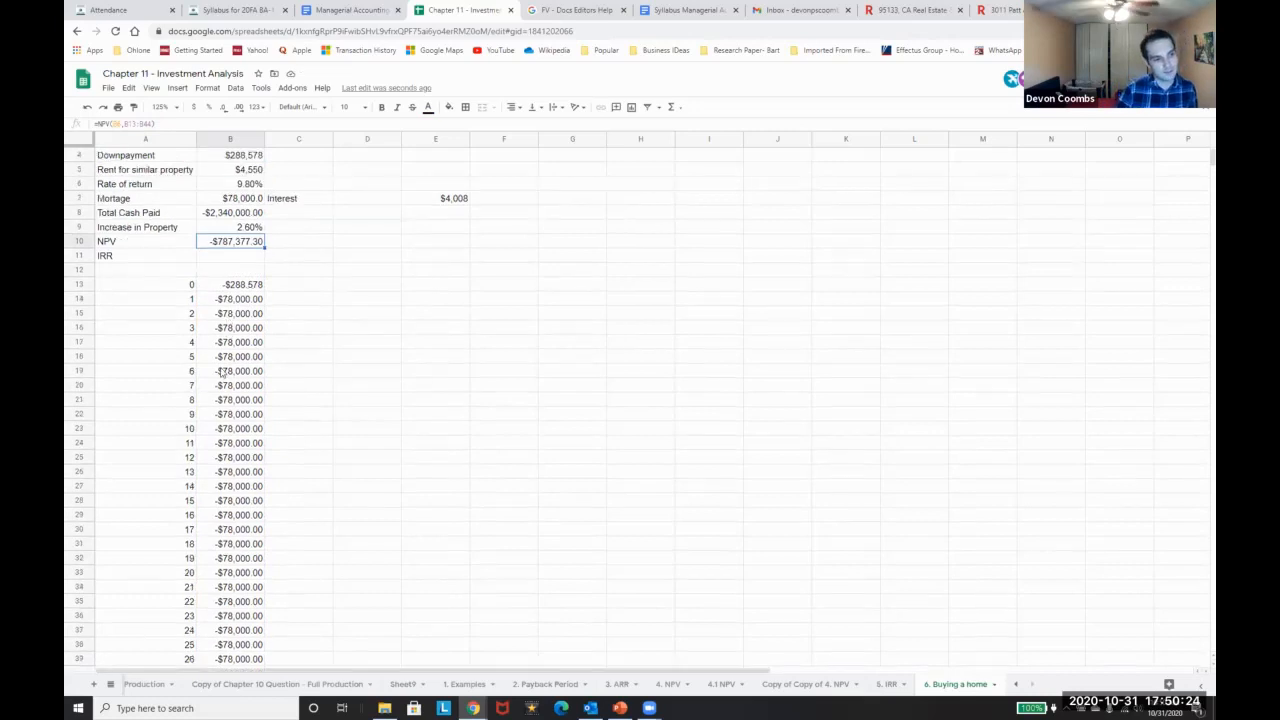
scroll(230, 330, up, 2)
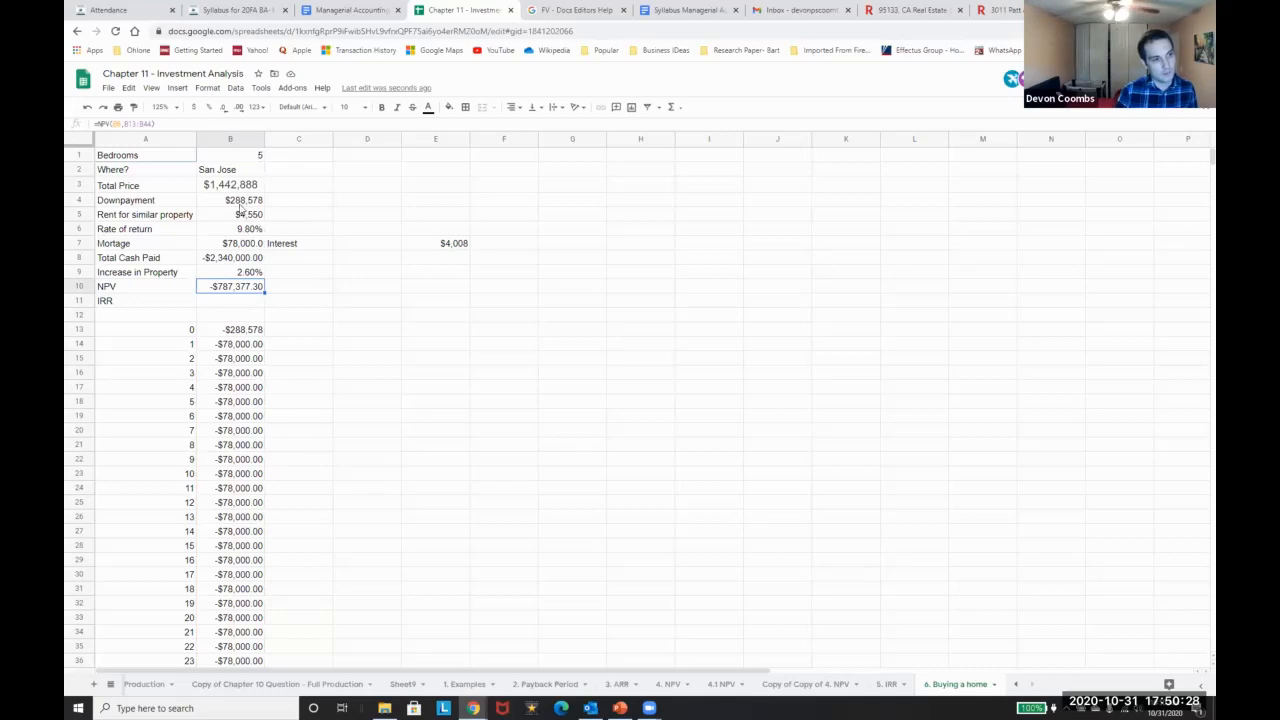
scroll(268, 380, down, 5)
scroll(240, 480, up, 5)
click(234, 310)
text(=IRR()
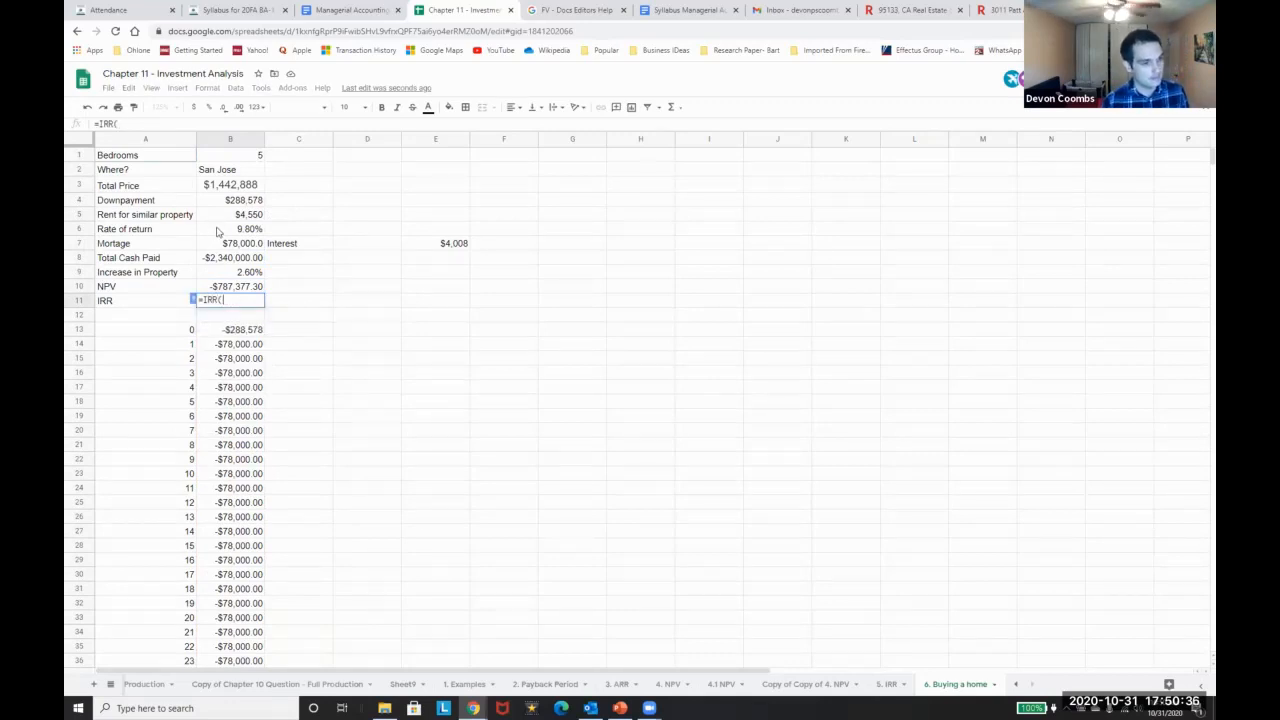
click(254, 345)
key(Up)
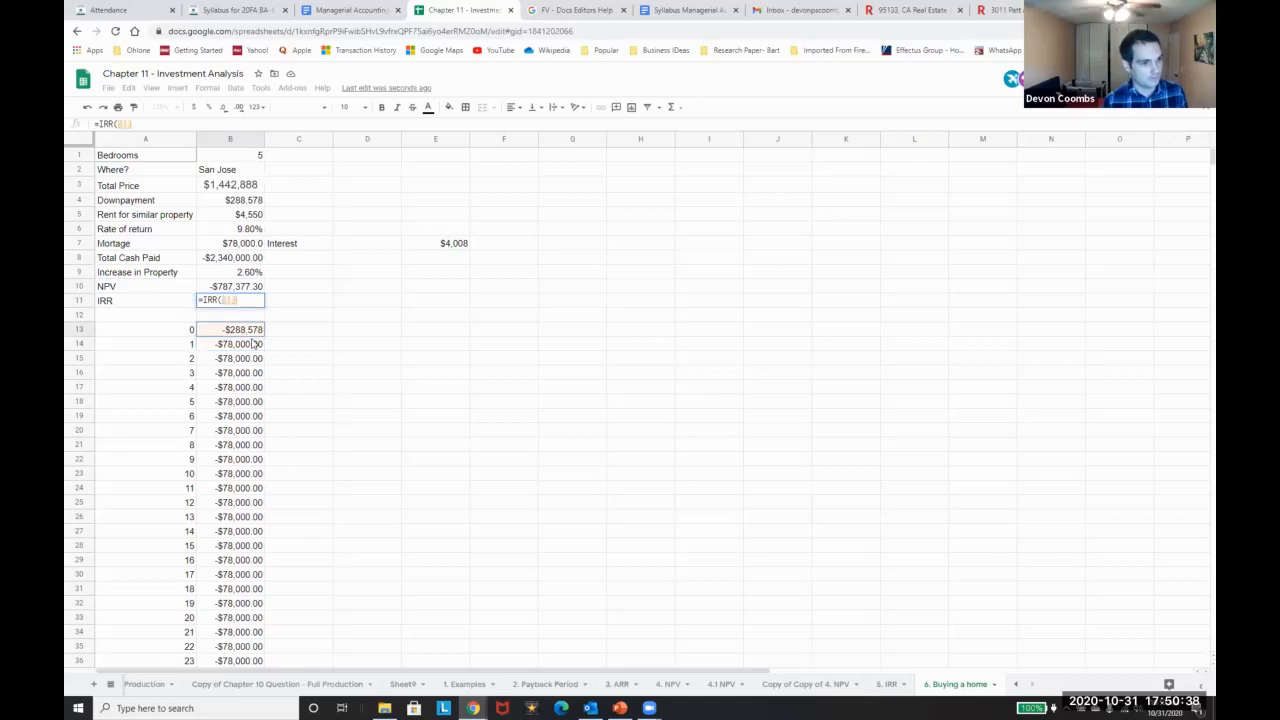
key(ctrl+shift+Down)
key(Return)
key(Up)
Increase the IRR's decimal places so it shows 0.970%
scroll(472, 168, up, 1)
scroll(403, 190, up, 3)
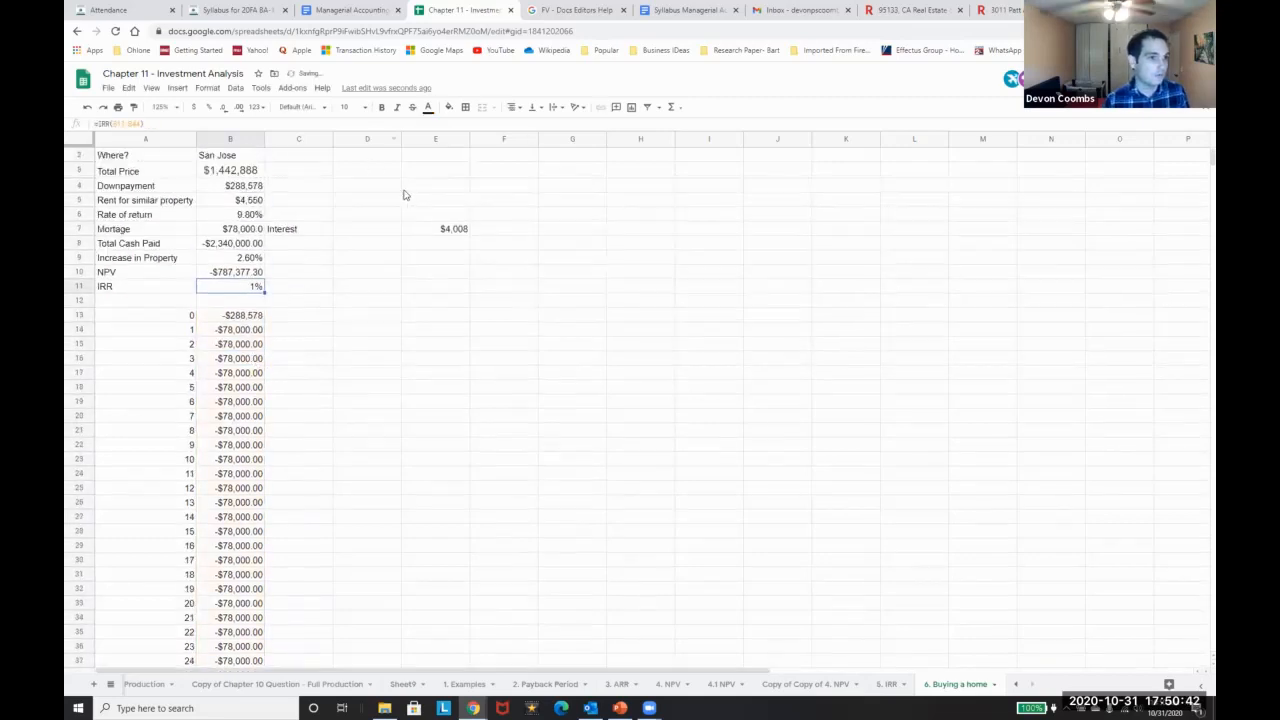
click(223, 107)
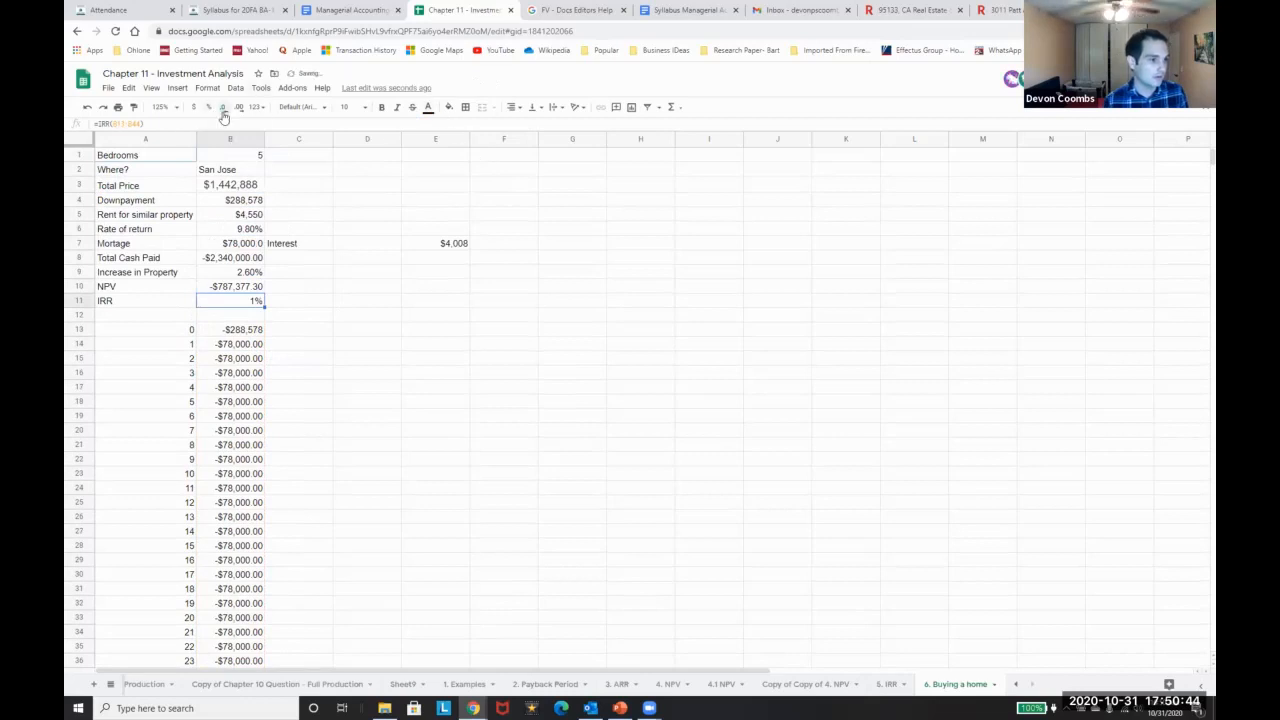
click(237, 110)
click(237, 110)
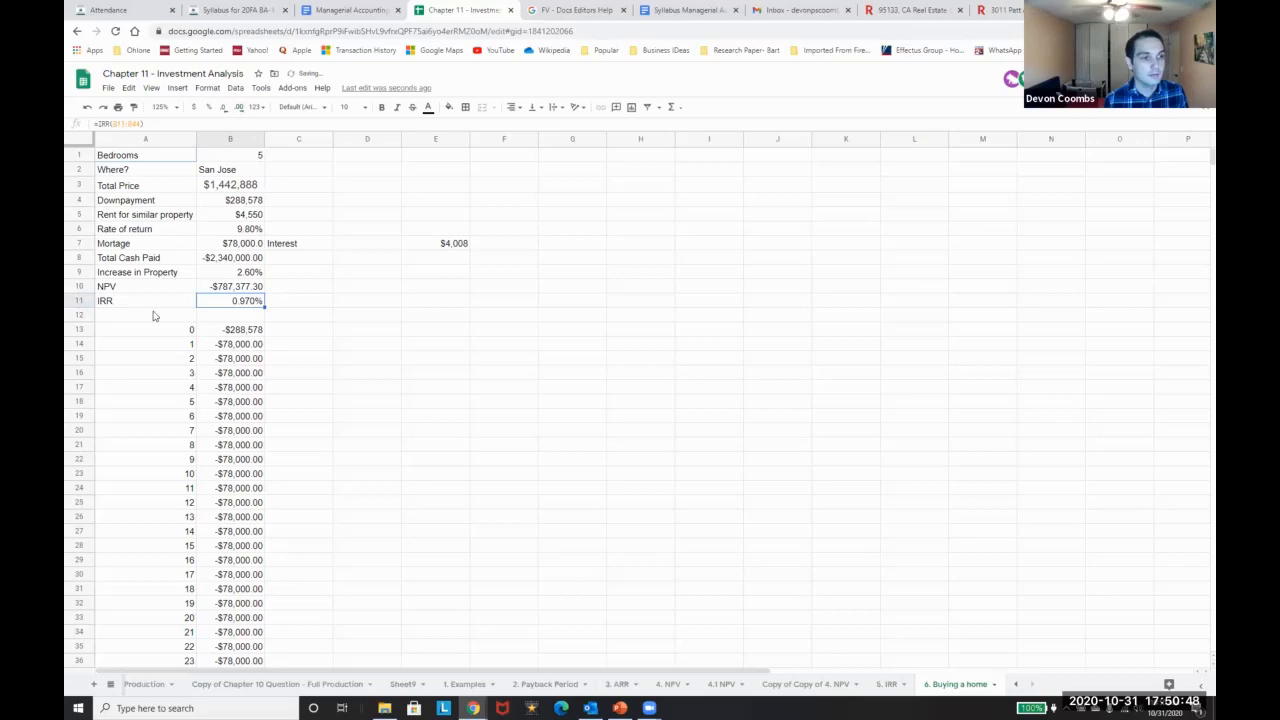
key(Down)
key(Down)
key(Down)
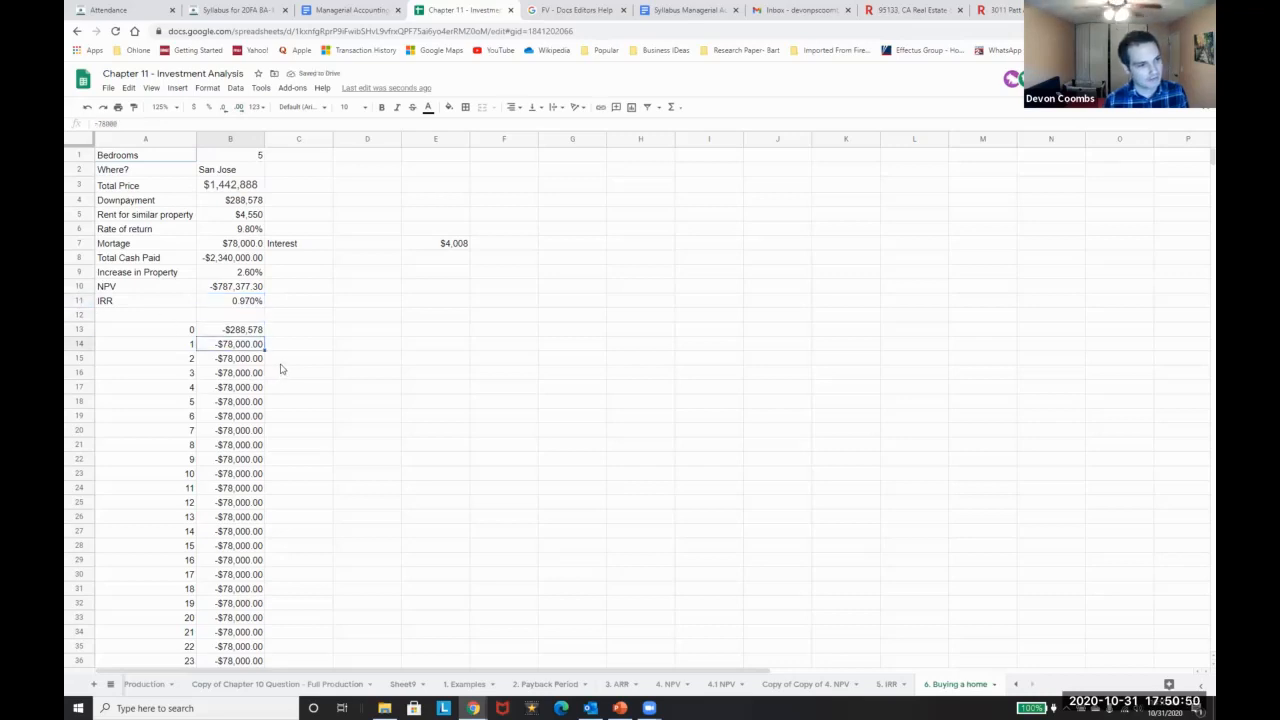
Clear the Interest note and $4,008 beside the mortgage payment
click(274, 211)
key(Down)
key(Down)
key(Down)
key(Right)
key(Left)
key(Up)
key(shift+Right)
key(shift+Right)
key(Delete)
Change the rent in B5 to an annual =4550*12, giving $54,600
click(319, 248)
text(=)
key(Left)
key(Escape)
key(Up)
key(Up)
key(Left)
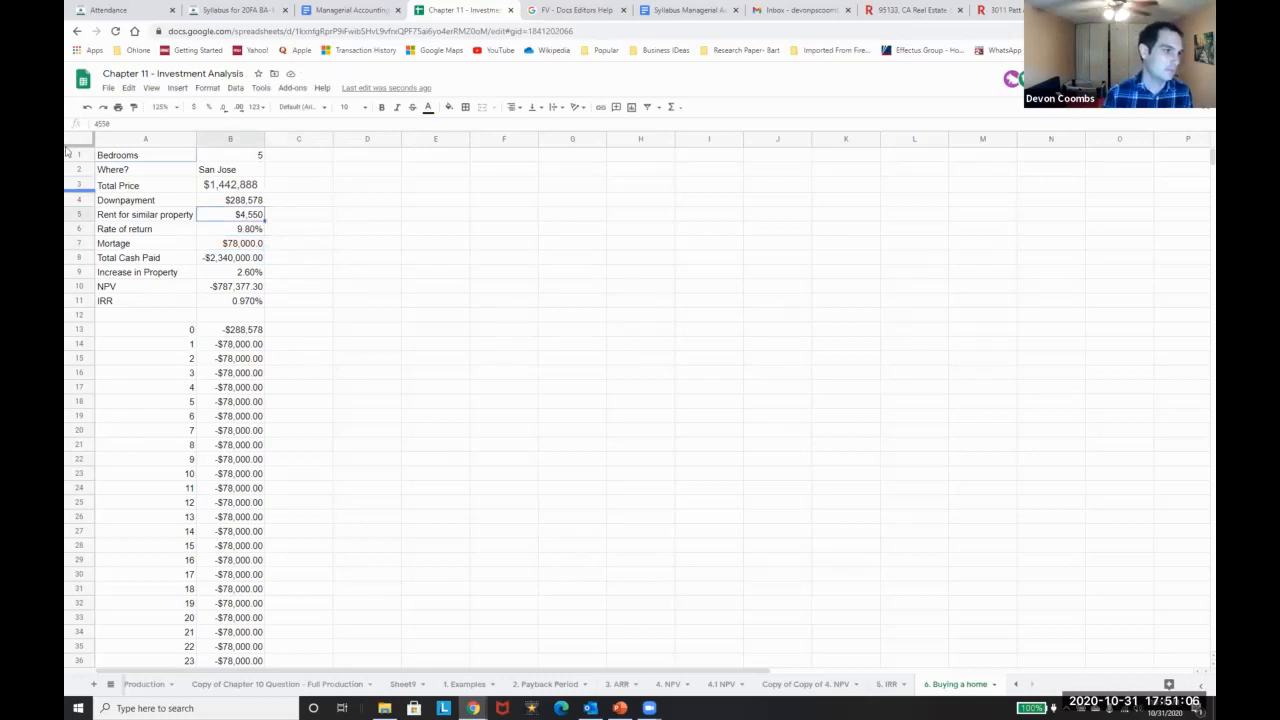
click(95, 122)
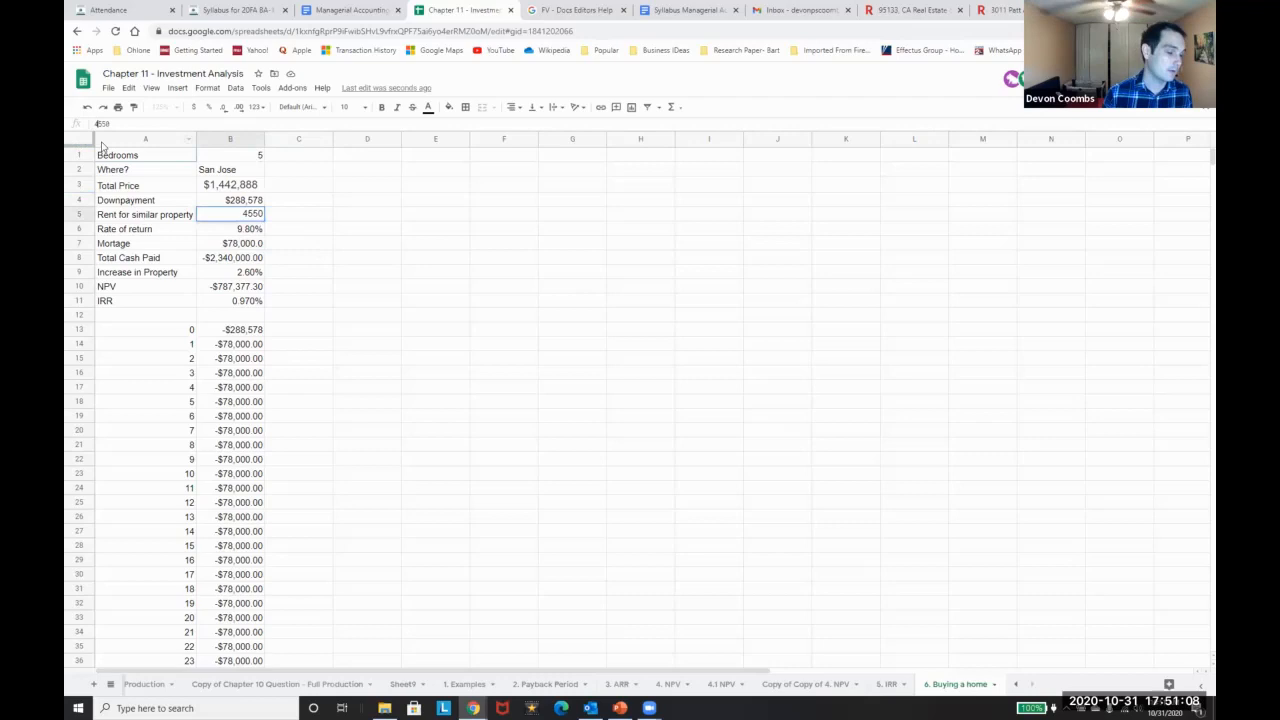
text(=)
text(*12)
key(Return)
key(Up)
Type =B7-B5 in C7 for the mortgage minus rent difference
key(Right)
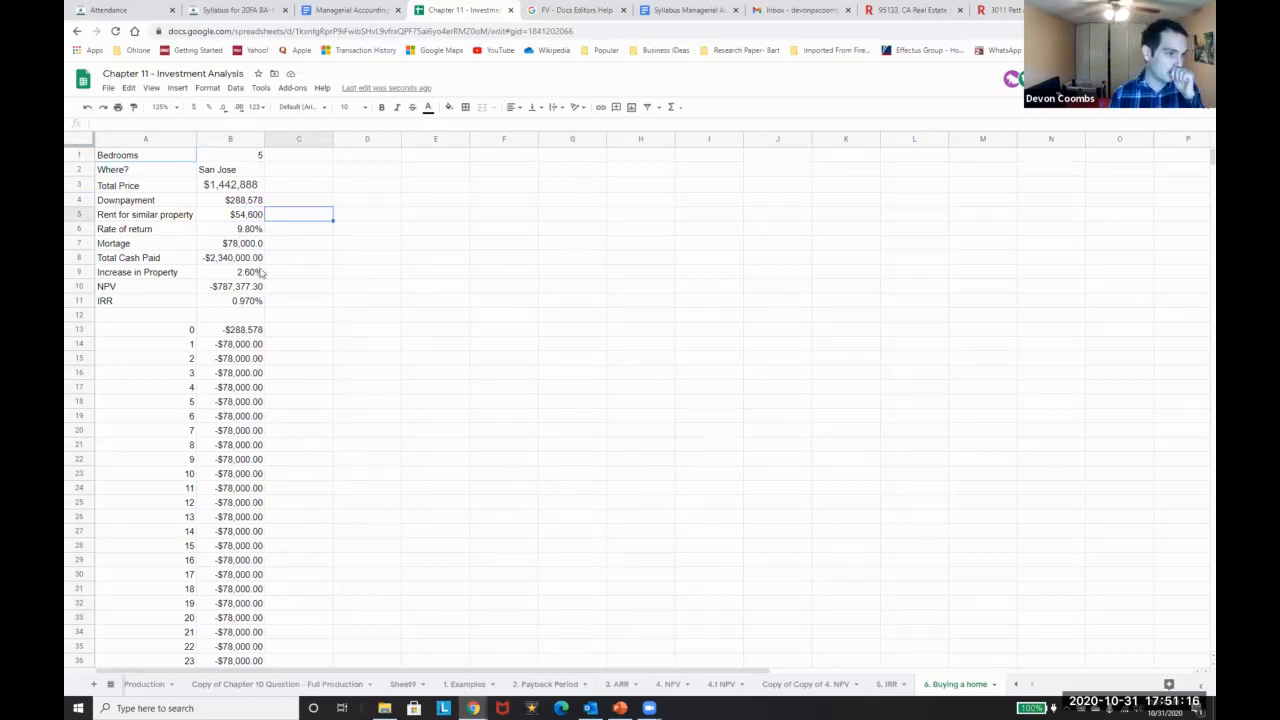
key(Down)
key(Down)
key(Down)
key(Up)
key(Up)
key(Up)
key(Up)
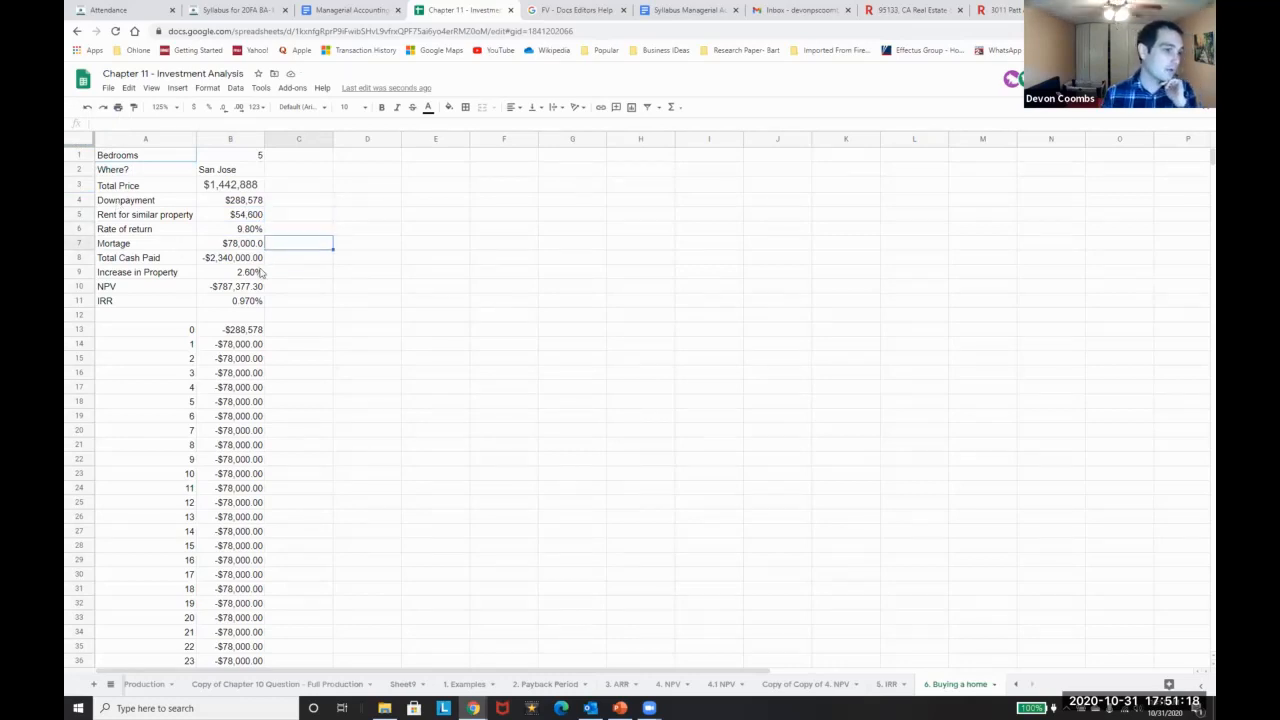
key(Down)
key(Down)
key(Down)
key(Up)
key(Down)
text(=B7-B5)
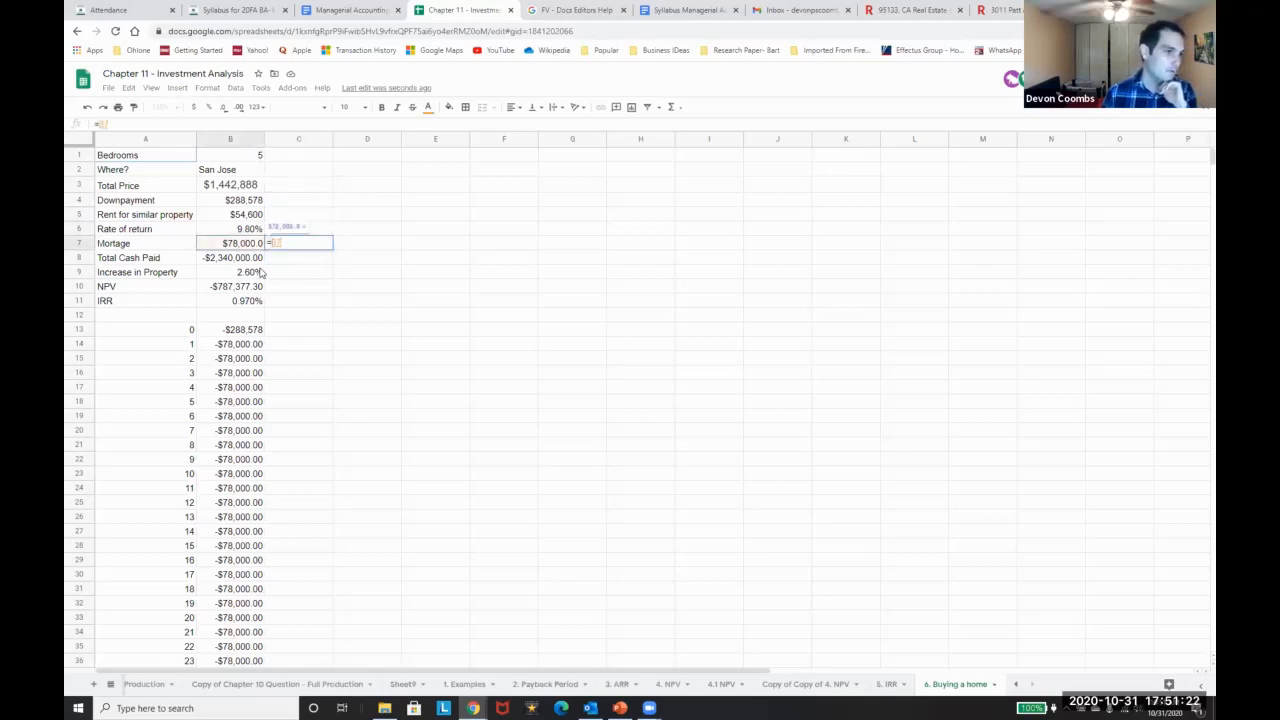
Commit the $23,400.0 difference in C7 and copy the 9.80% rate into C6
key(Return)
key(Up)
key(Left)
key(Up)
key(ctrl+c)
key(Right)
key(ctrl+v)
Copy the 2.60% property increase from B9 to C9
key(Down)
key(Down)
key(Left)
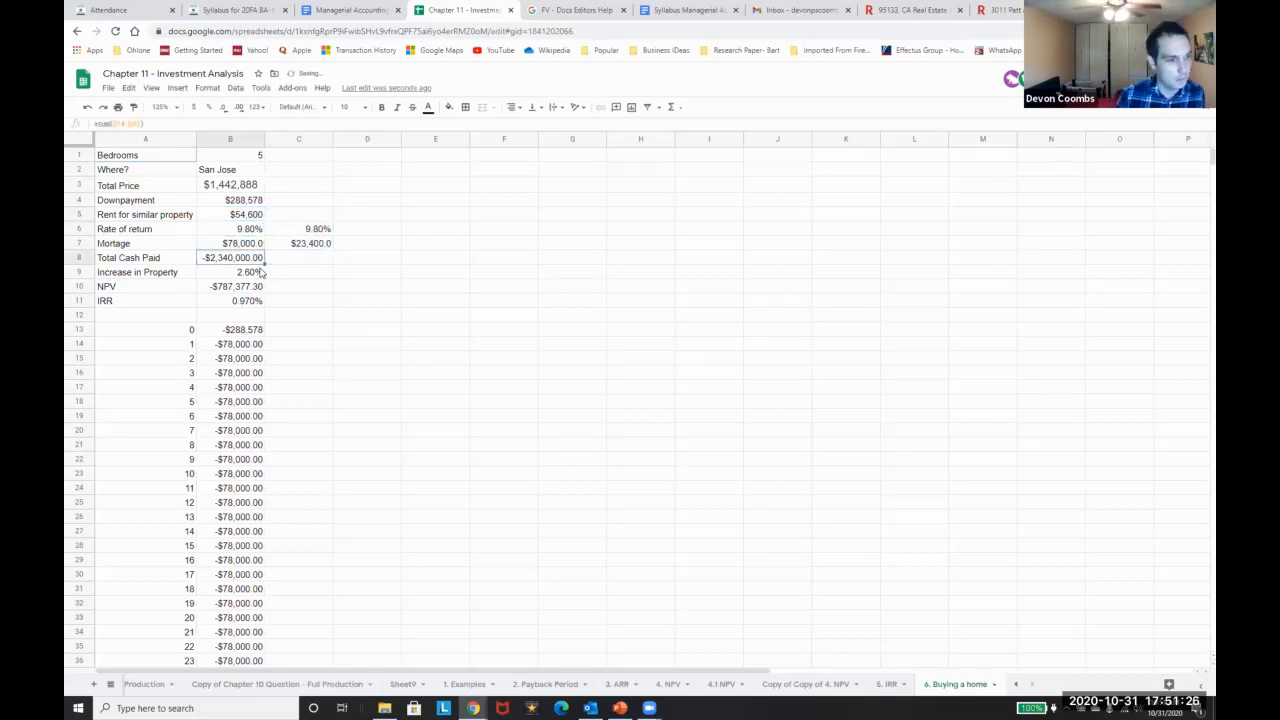
key(Right)
key(Up)
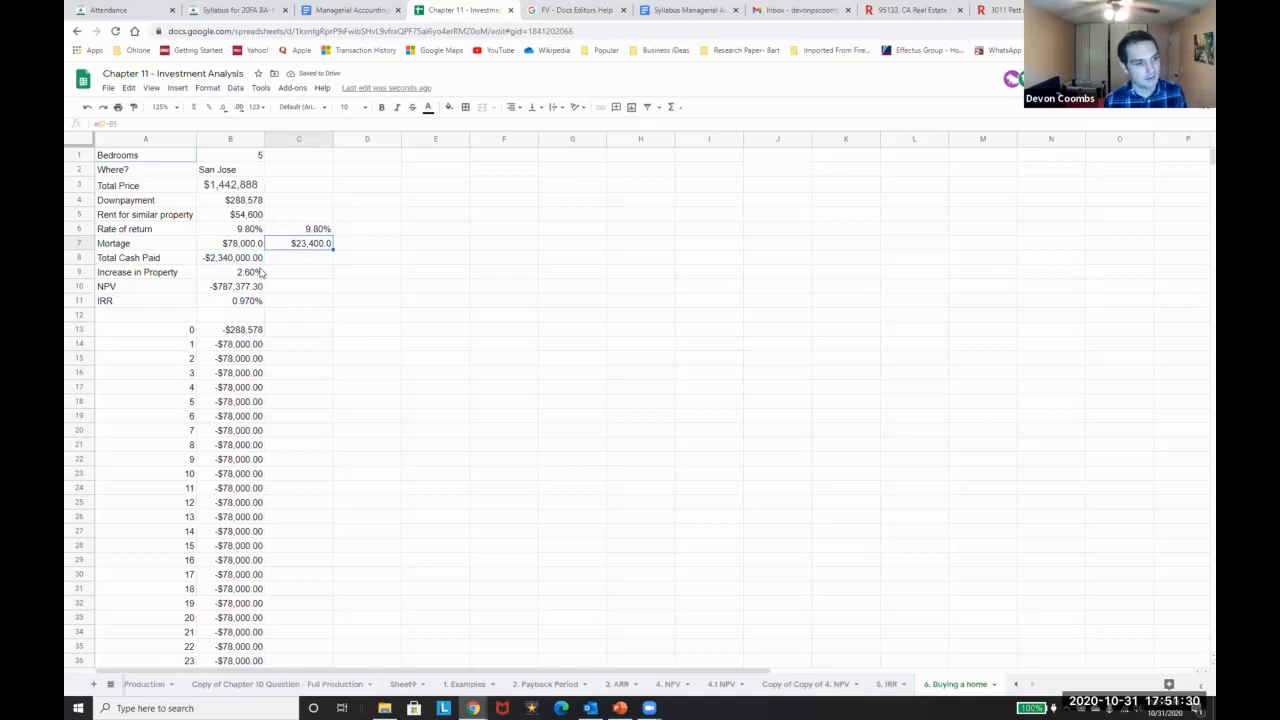
key(Left)
key(Down)
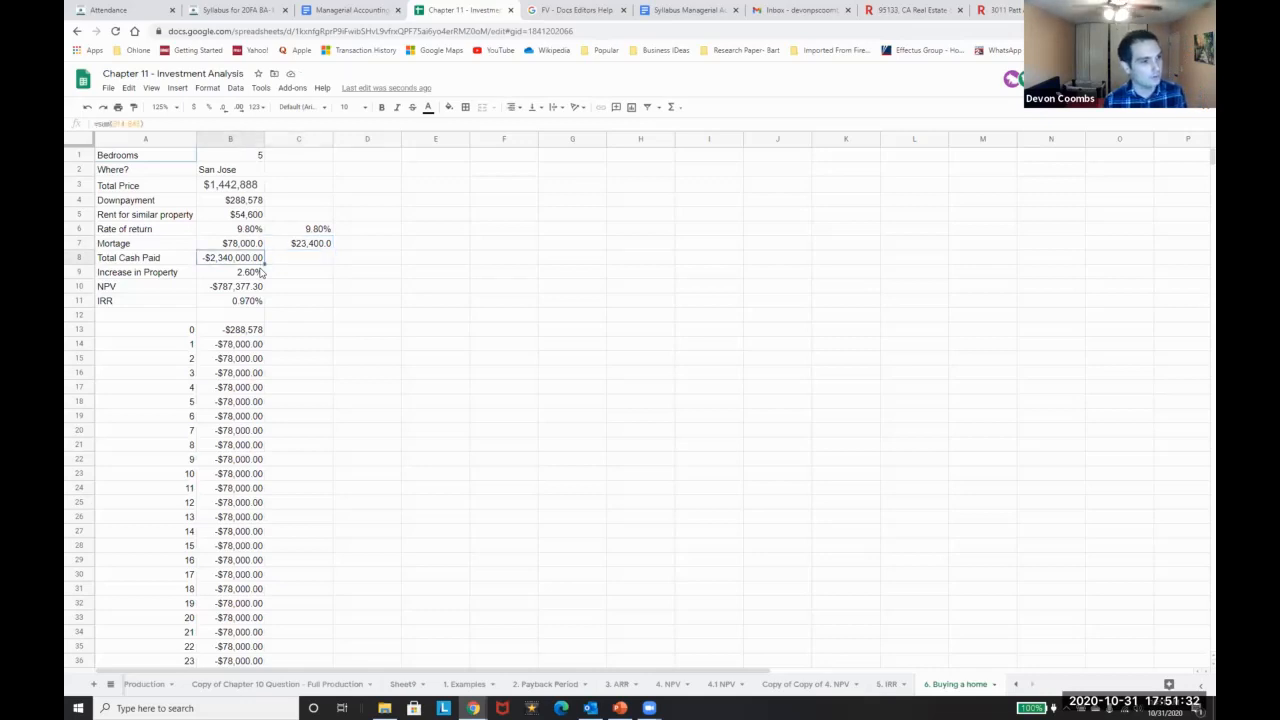
key(Down)
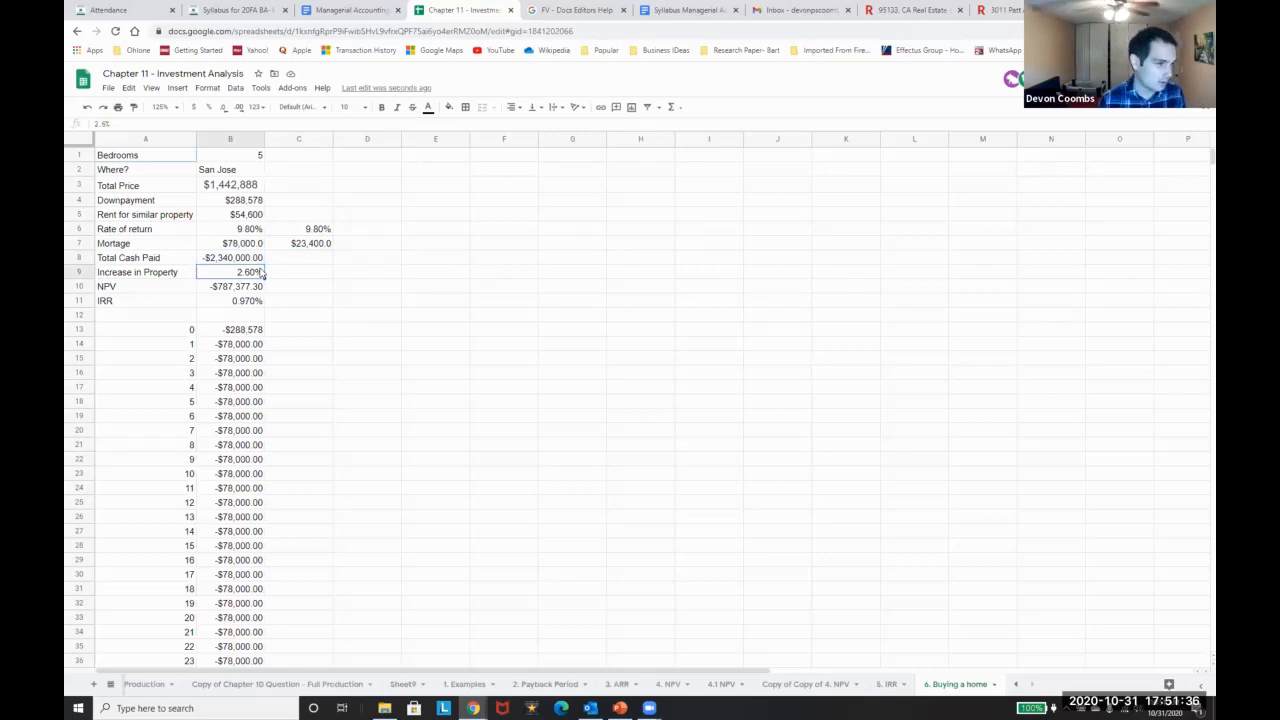
key(ctrl+c)
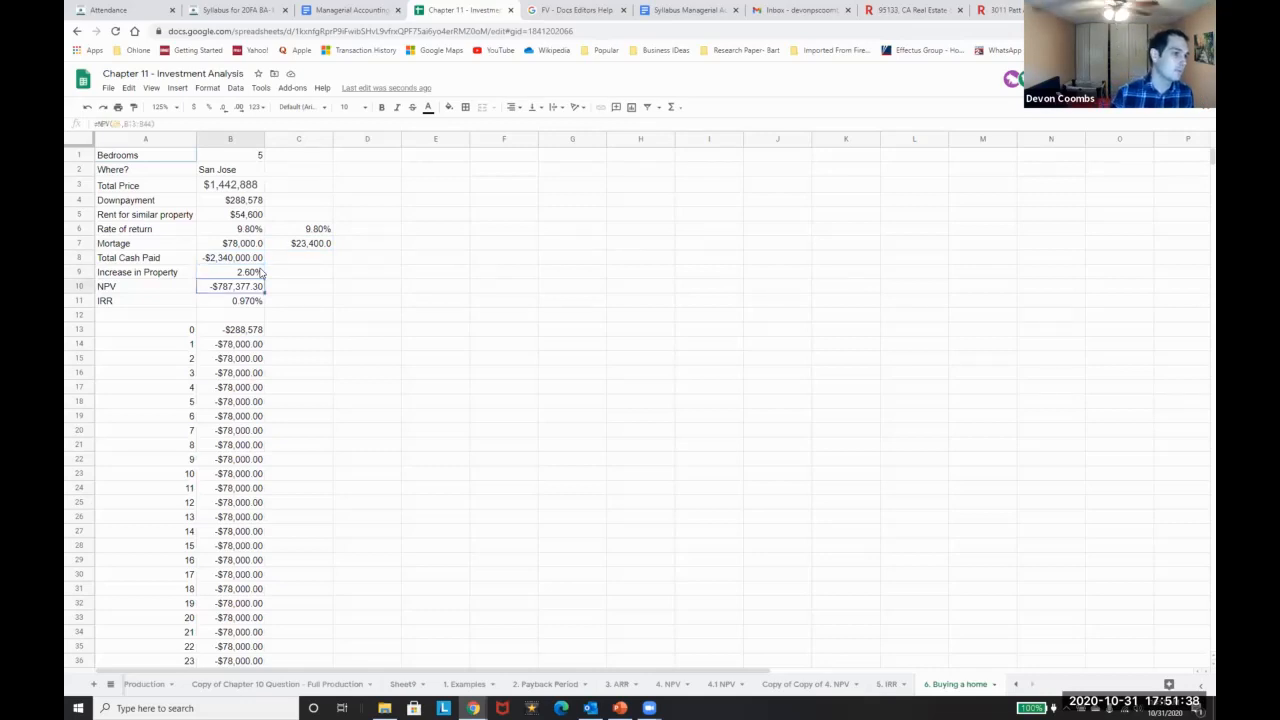
key(Right)
key(ctrl+v)
Copy the $1,442,888 total price from B3 to C3
key(Left)
key(Up)
key(Up)
key(Up)
key(Up)
key(Up)
key(Up)
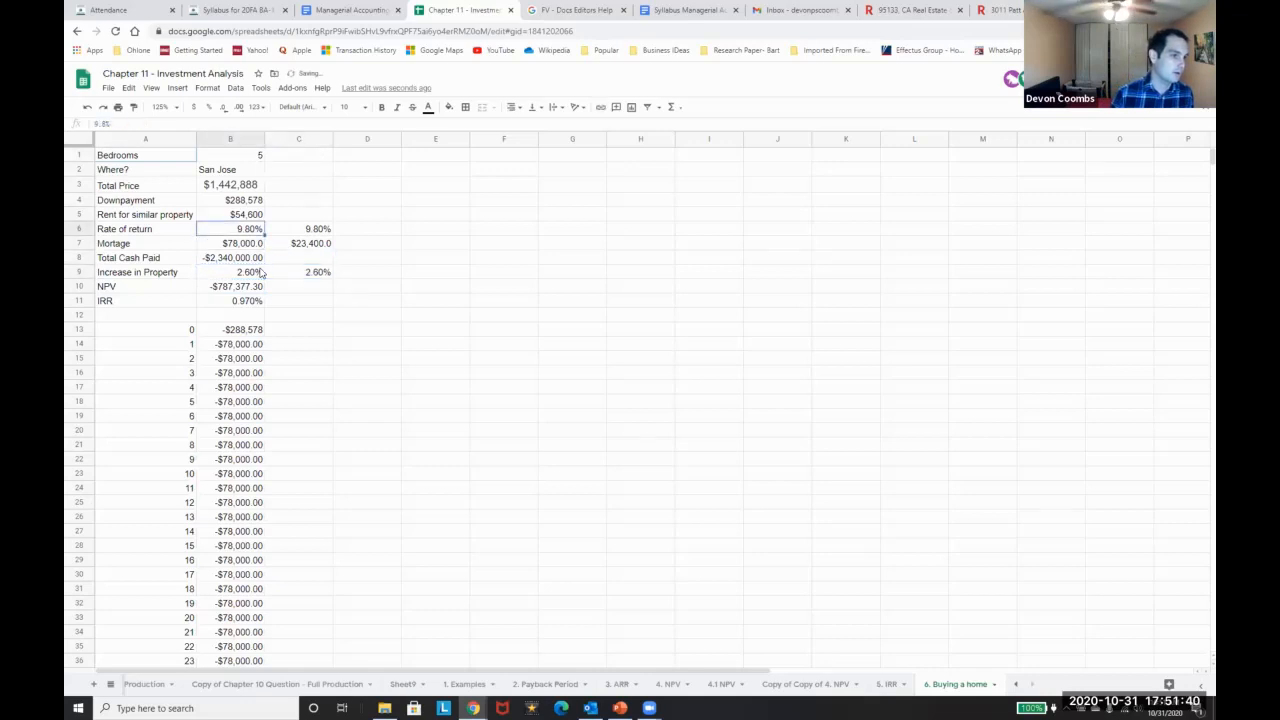
key(ctrl+c)
key(Right)
key(ctrl+v)
Copy the year 0–31 cash flows B13:B44 into C13:C44
key(Down)
key(Down)
key(Down)
key(Down)
key(Down)
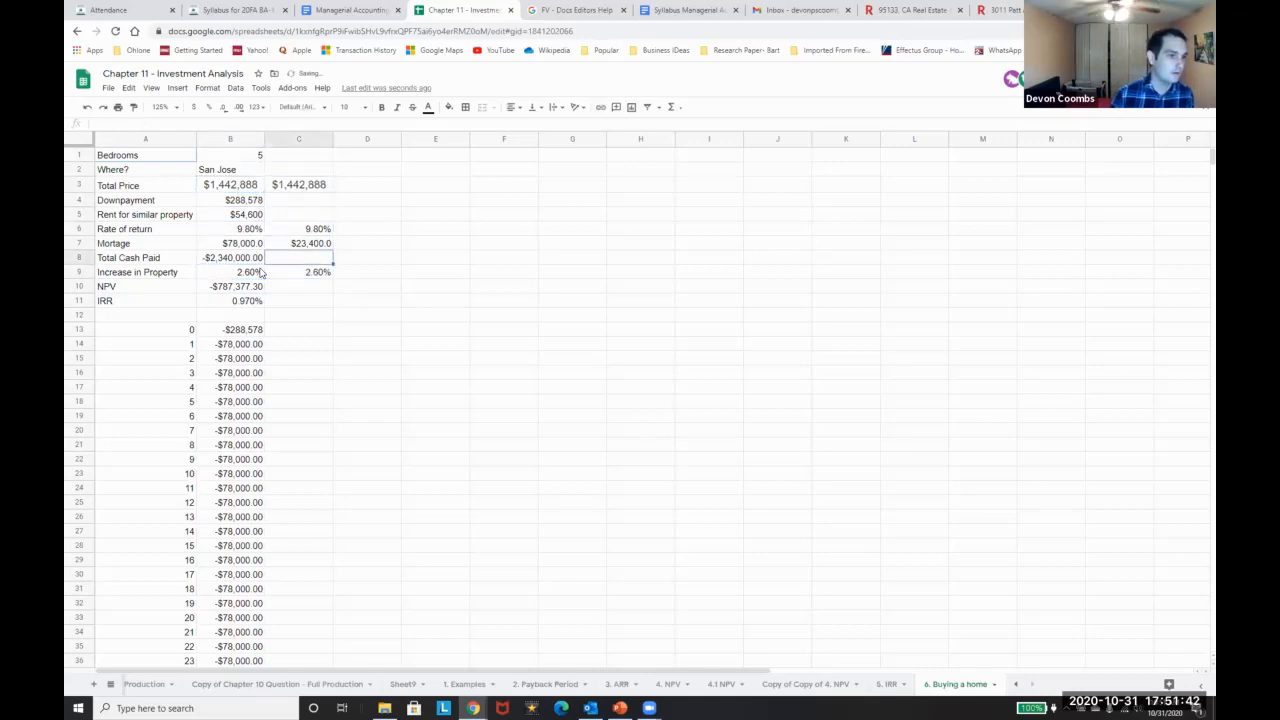
key(Left)
key(Down)
key(Down)
key(Down)
key(Down)
key(Down)
key(ctrl+shift+Down)
key(ctrl+c)
key(Right)
key(ctrl+v)
key(Down)
key(Up)
key(Up)
click(287, 240)
key(Up)
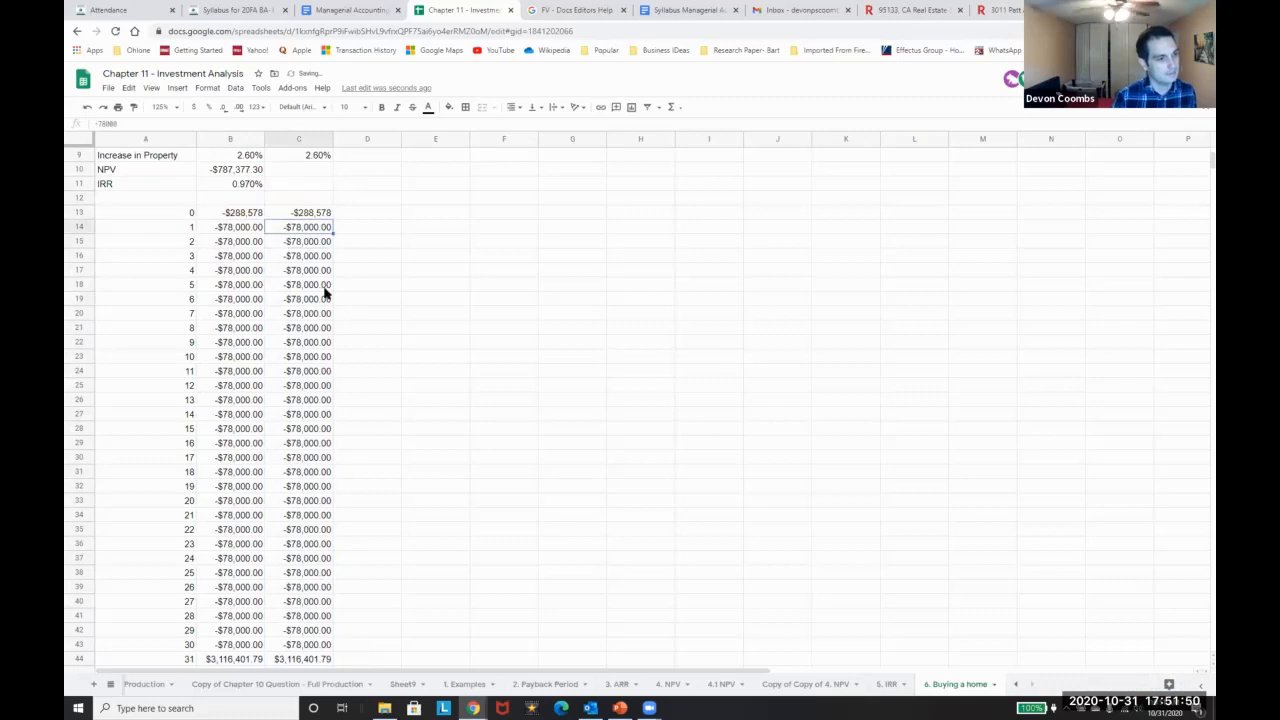
Enter =-C7 in C14 so year 1 of the rent column shows -$23,400.00
text(=)
scroll(314, 272, up, 3)
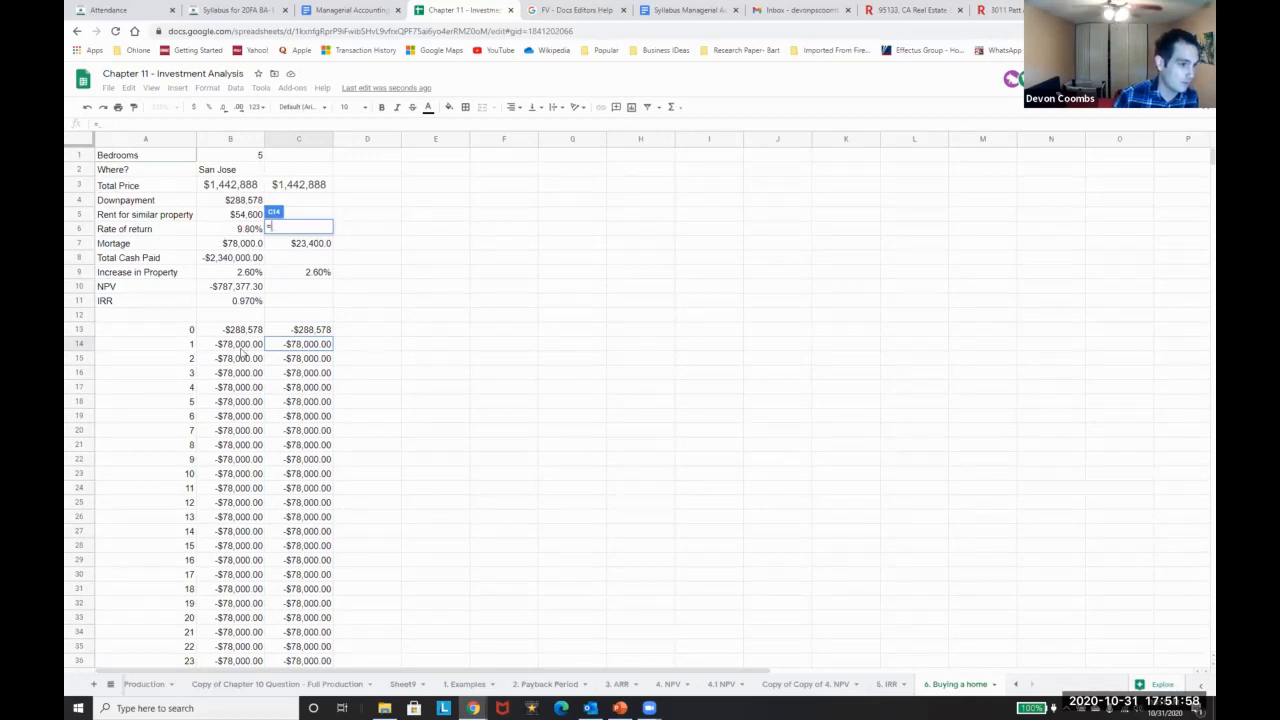
click(304, 246)
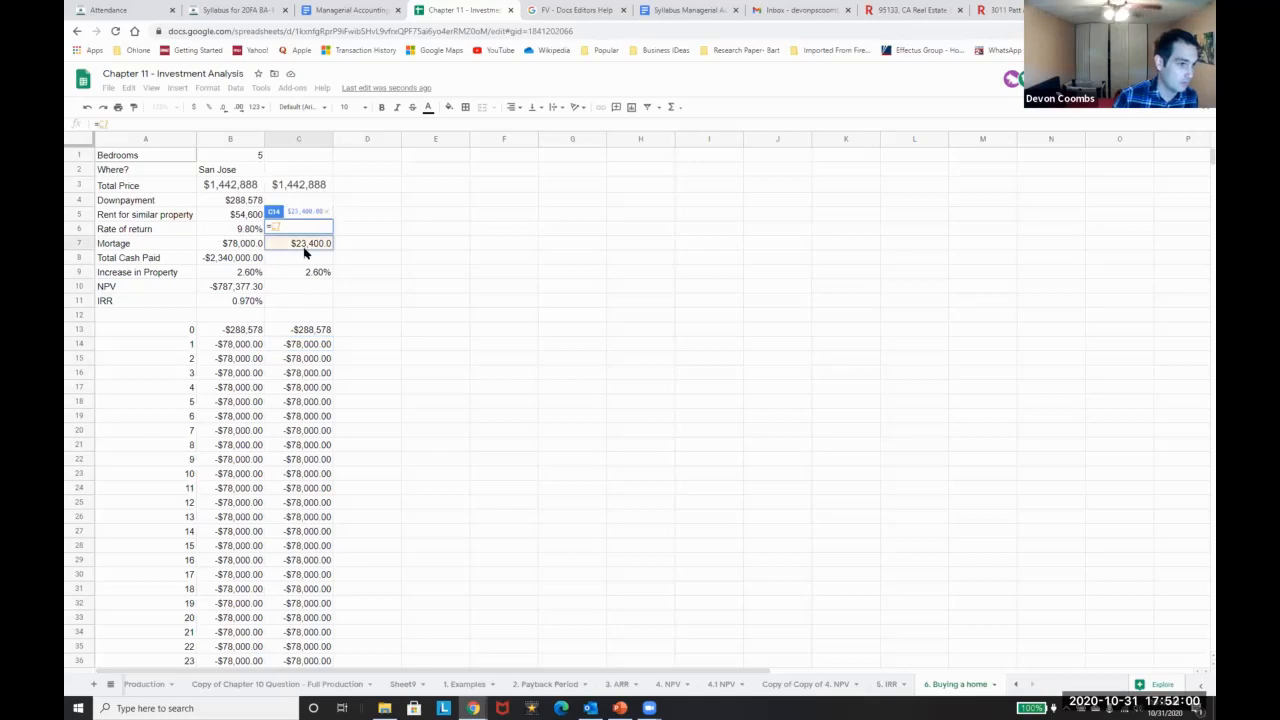
key(Return)
click(107, 122)
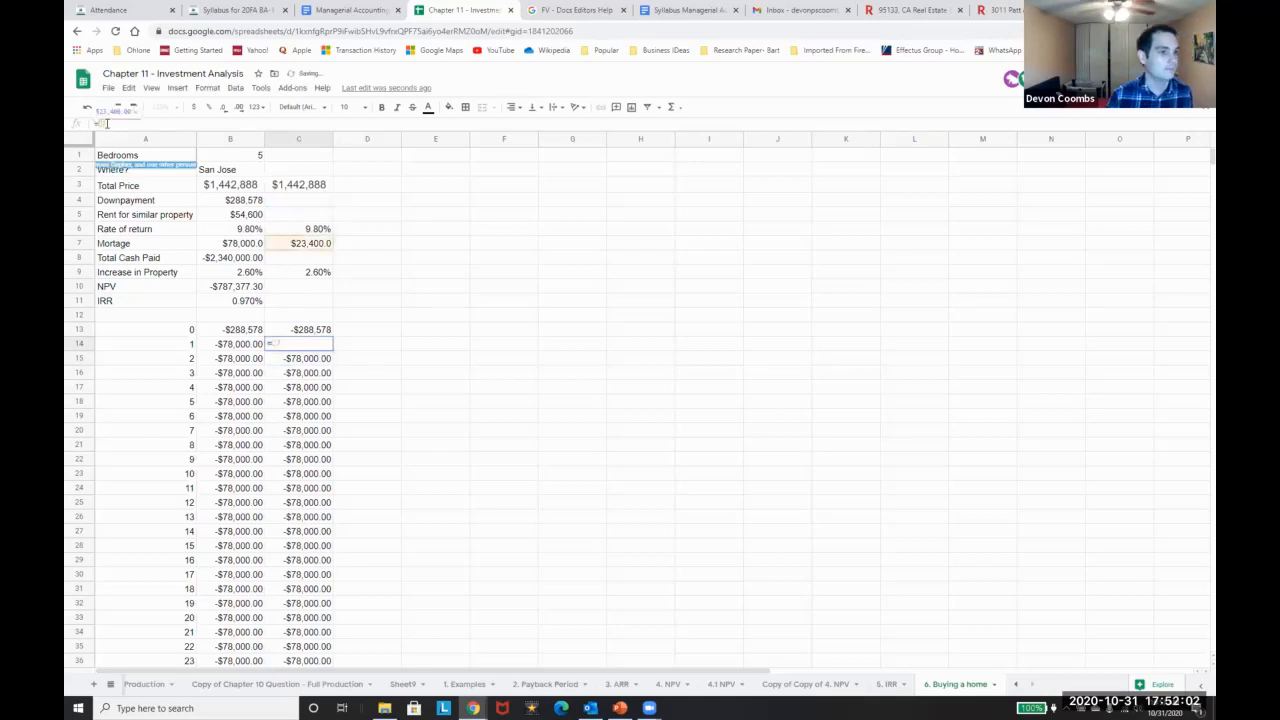
text(-)
key(Return)
Copy the -$23,400.00 payment into years 2 through 30 (C15:C43)
key(Up)
key(ctrl+c)
key(Down)
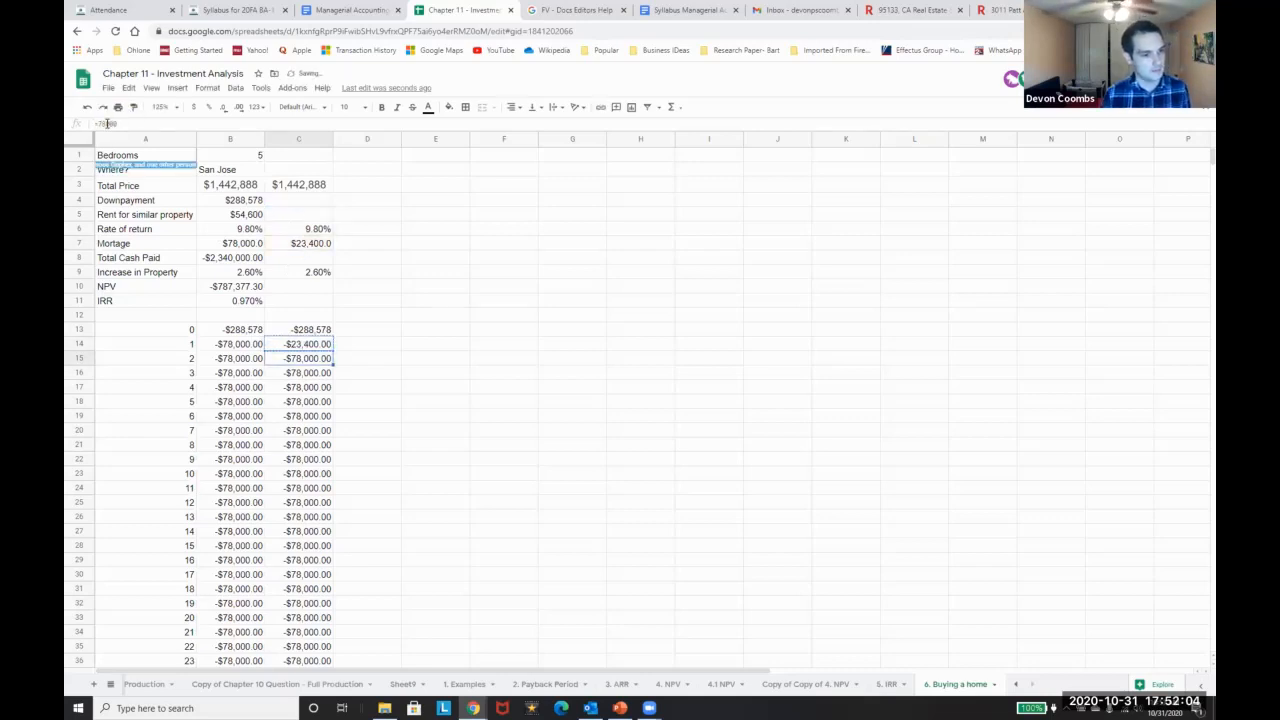
key(ctrl+shift+Down)
key(shift+Up)
key(ctrl+v)
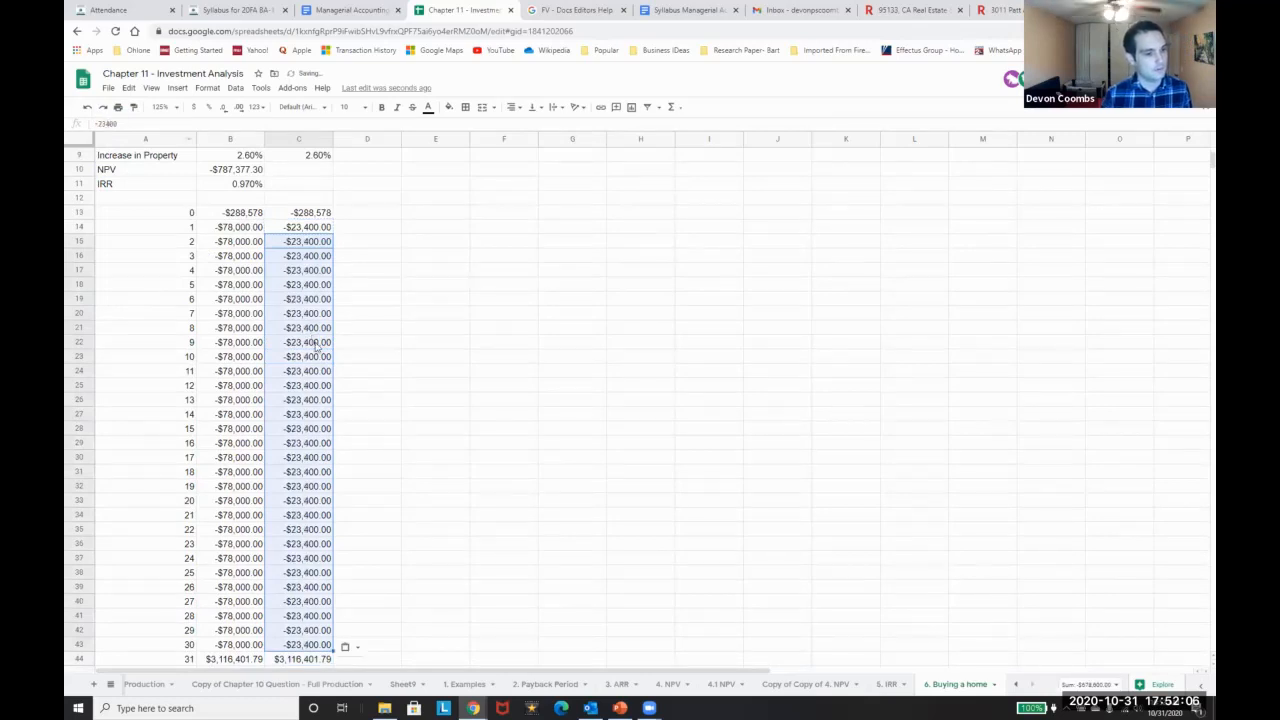
Copy the buy column's IRR formula from B11 for use in C11
scroll(440, 350, up, 3)
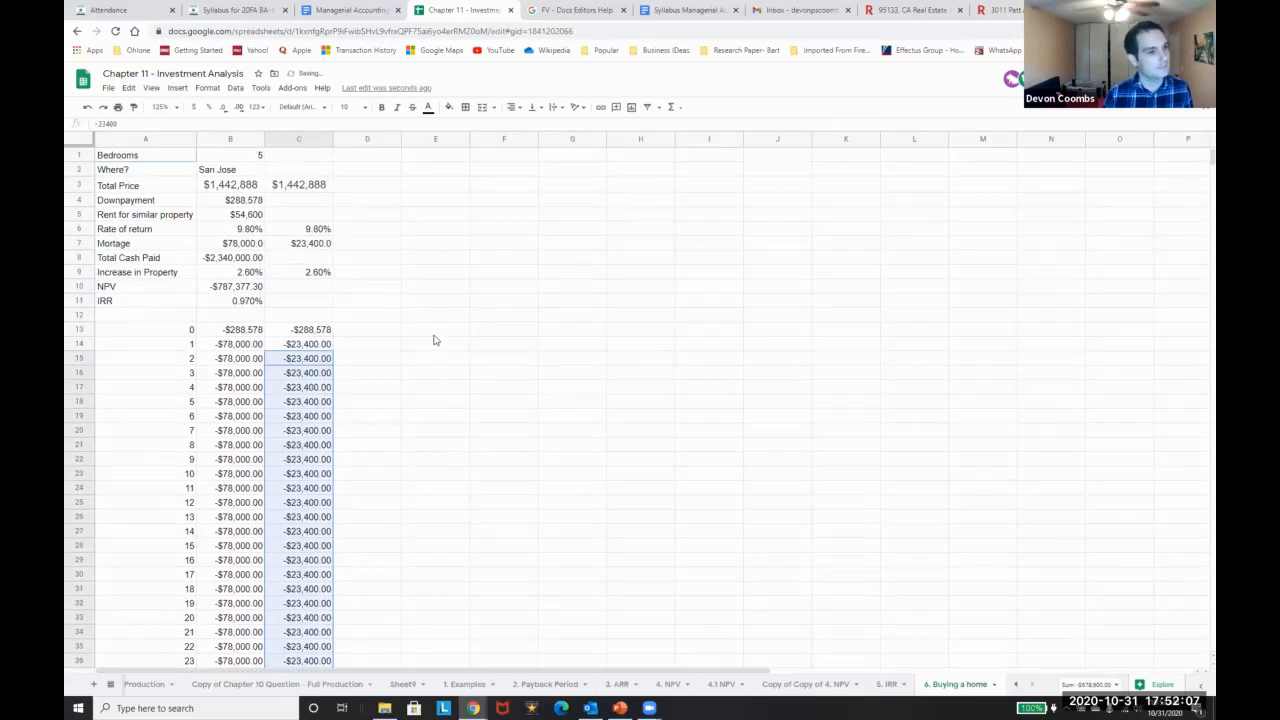
click(319, 284)
key(Down)
key(Left)
key(ctrl+c)
key(Right)
Paste the IRR formula into C11, giving the rent column a 5.248% IRR
key(ctrl+v)
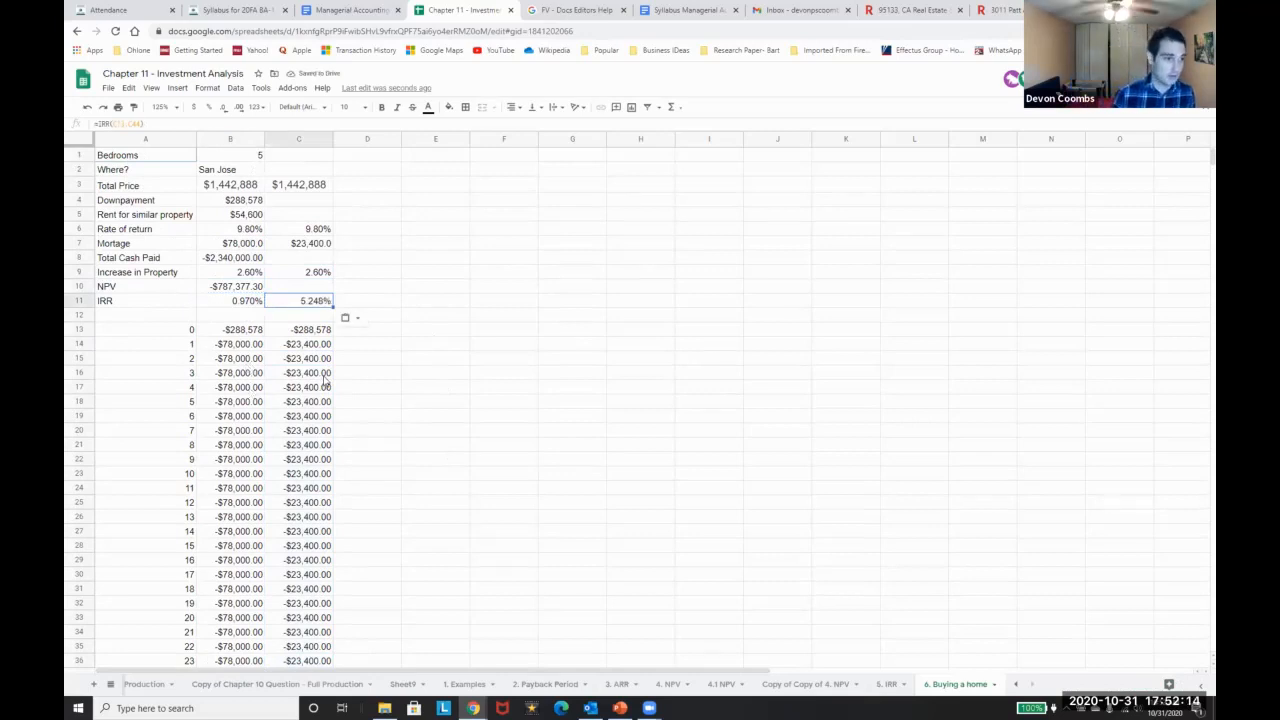
scroll(285, 445, down, 4)
scroll(326, 529, up, 1)
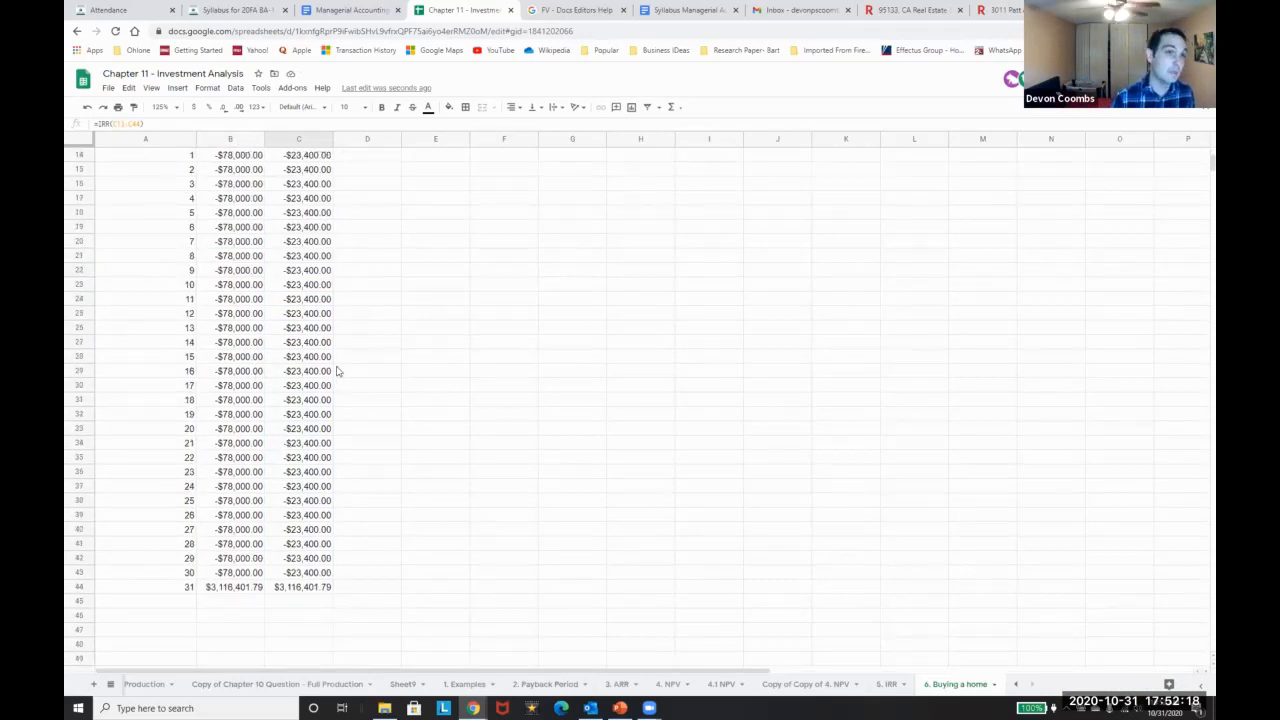
scroll(318, 354, up, 5)
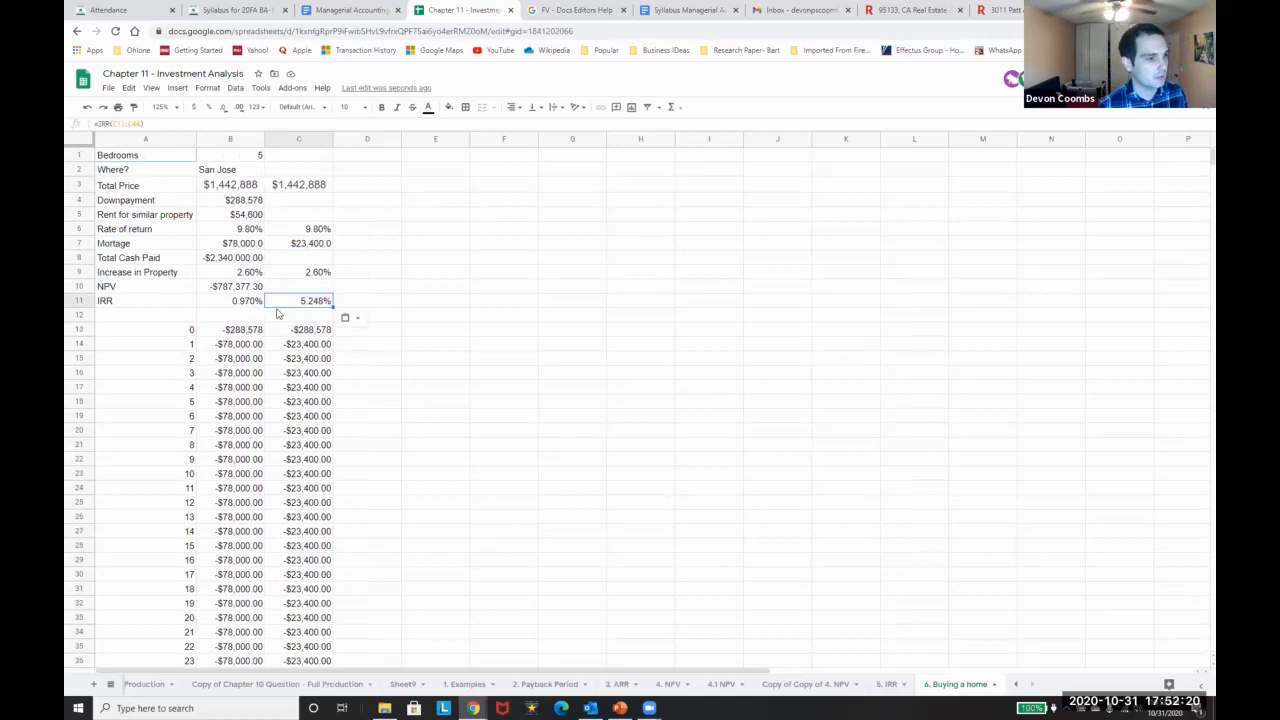
click(217, 230)
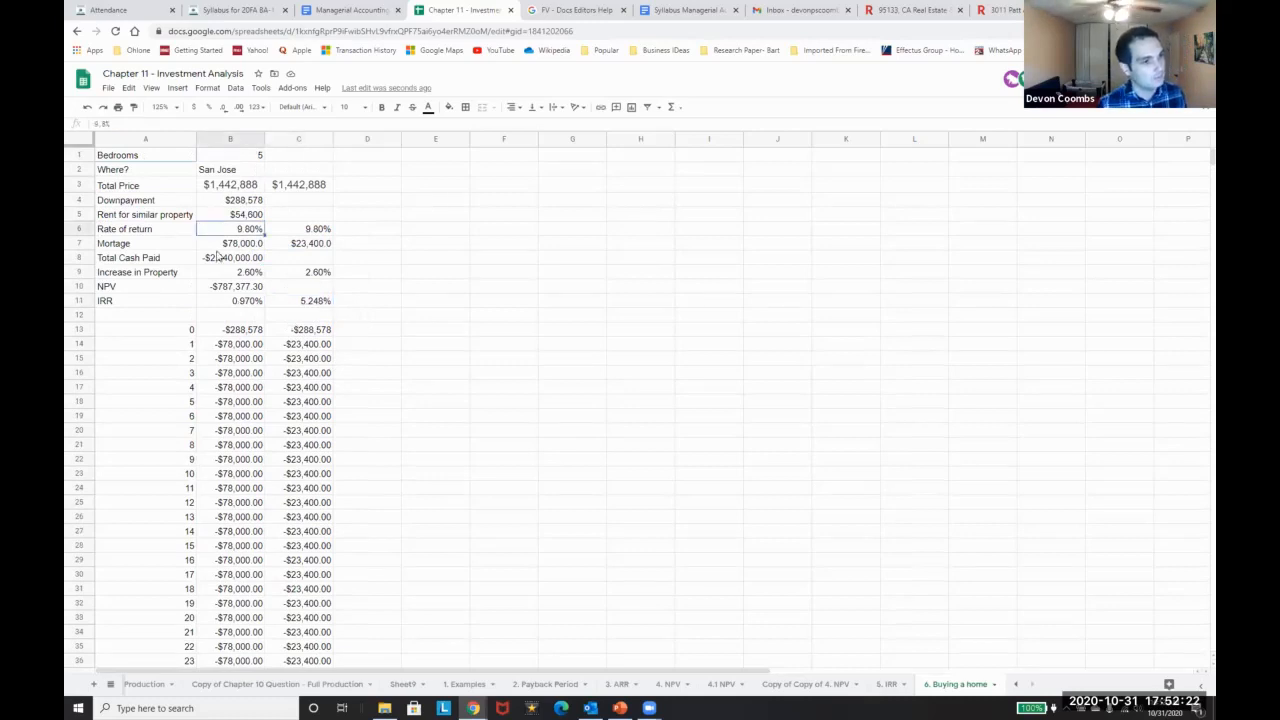
key(Right)
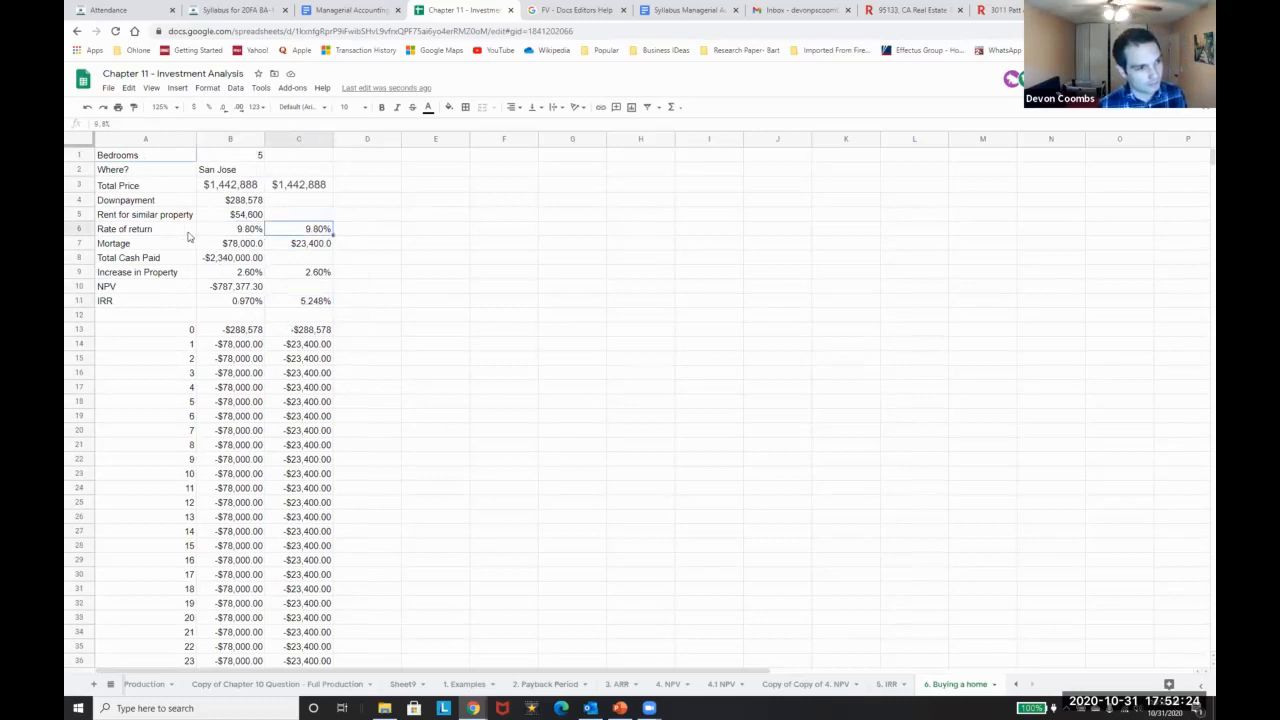
Copy the NPV formula from B10 into C10, giving -$310,672.23 at 9.80%
click(250, 287)
key(ctrl+c)
key(Right)
key(ctrl+v)
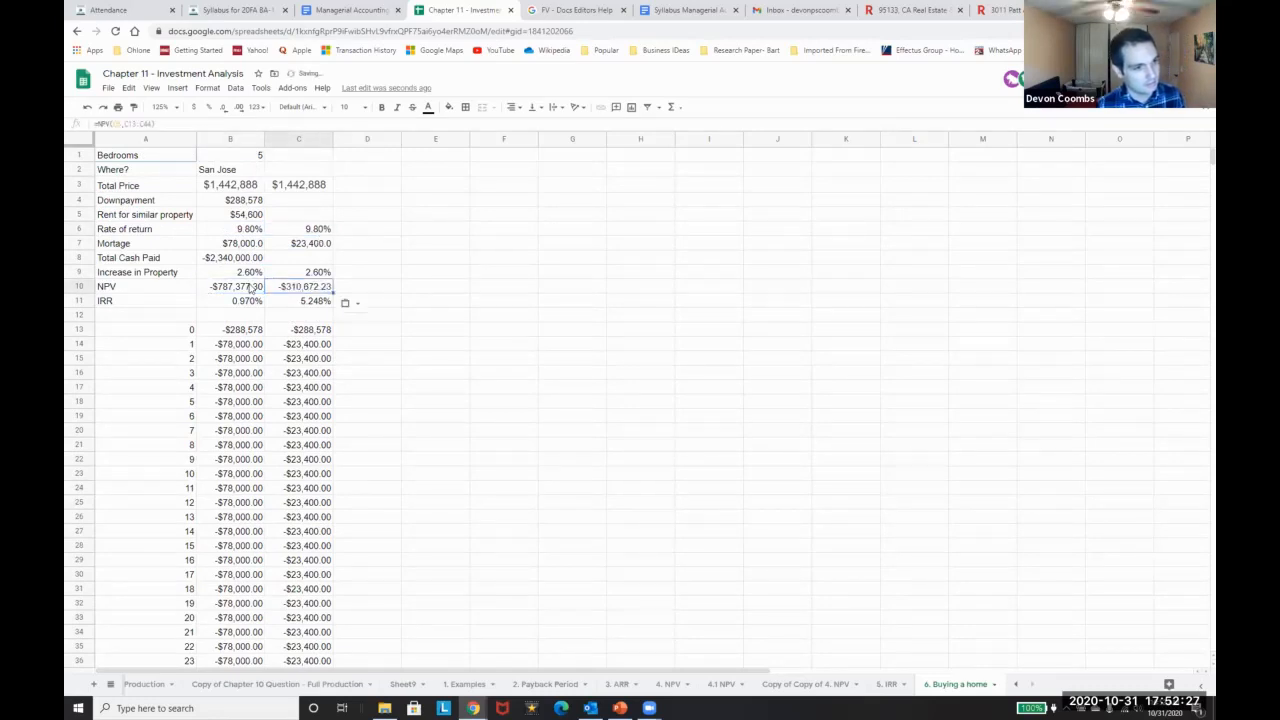
click(327, 231)
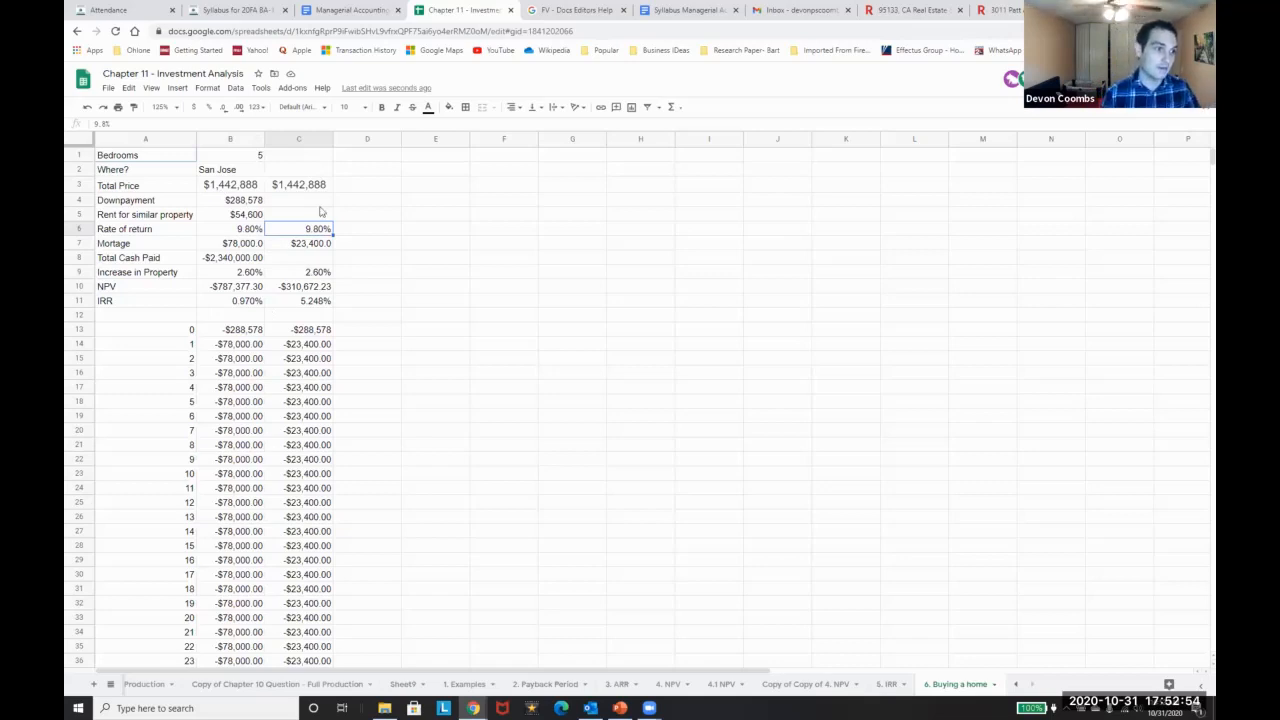
click(172, 271)
click(296, 274)
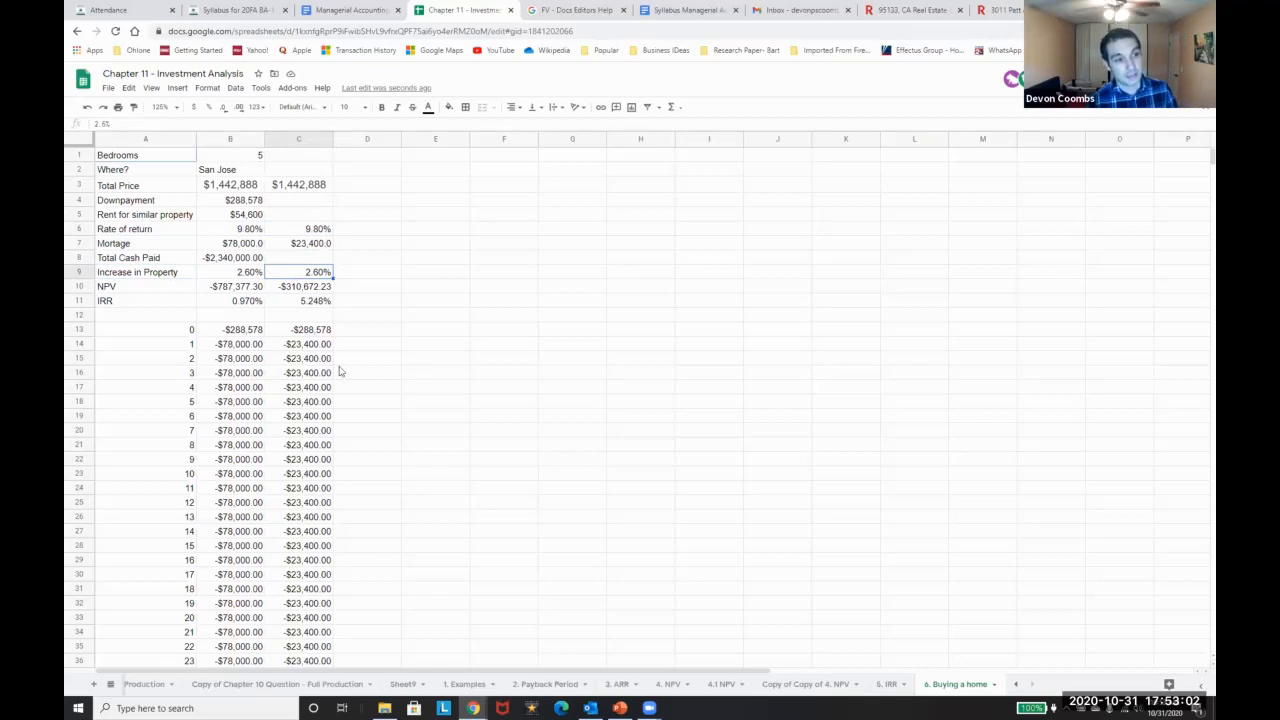
click(227, 171)
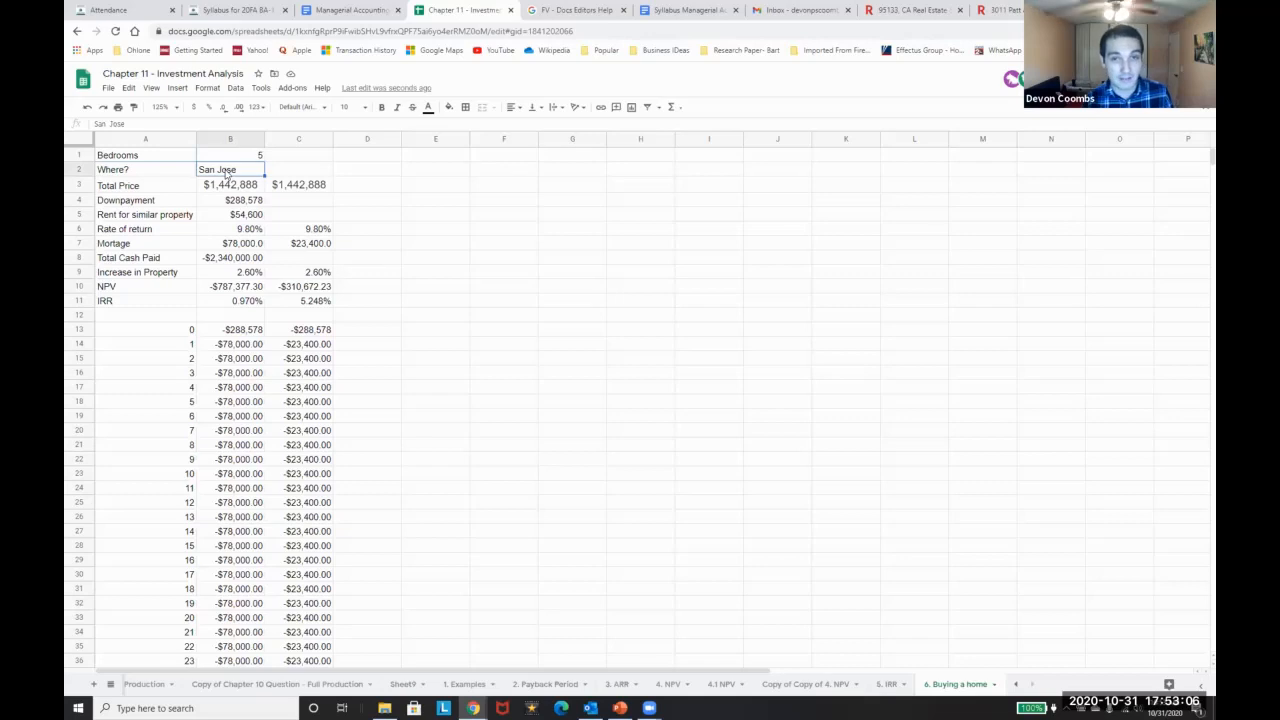
click(316, 222)
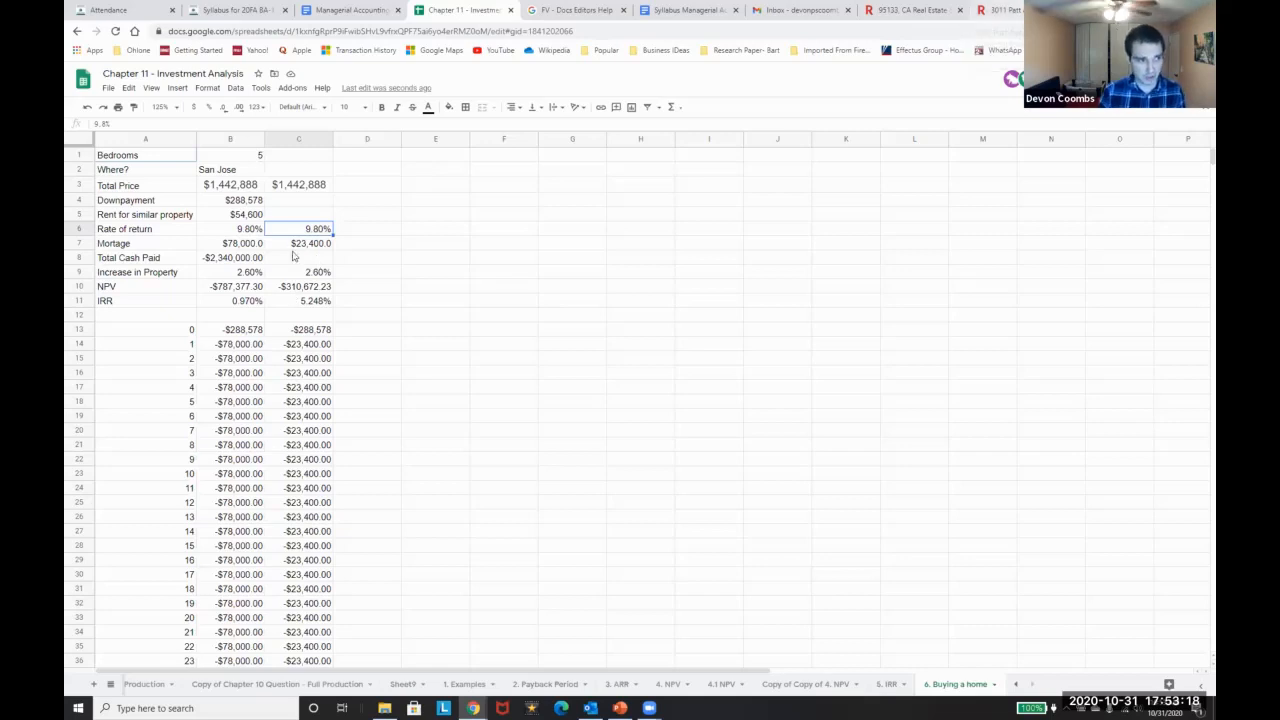
click(305, 191)
key(Right)
text(5)
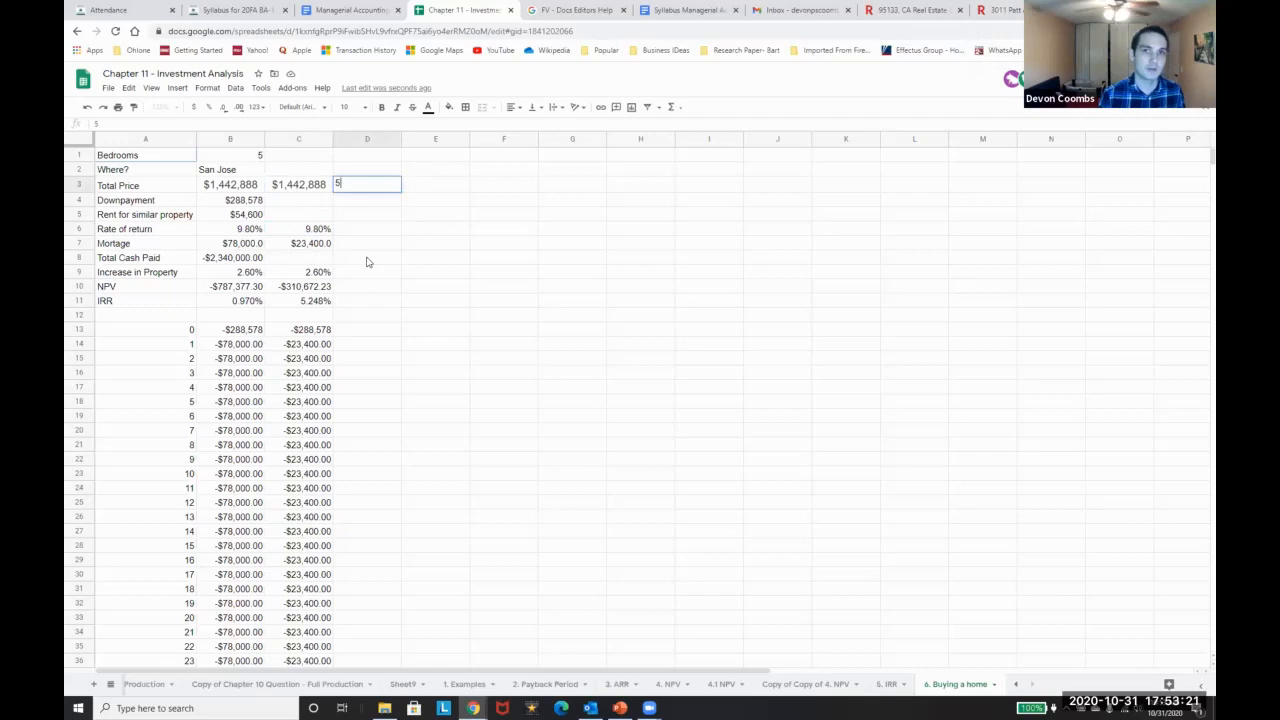
Search Redfin for ZIP 95133 and open the $629,000 three-bed listing
click(990, 10)
scroll(773, 172, up, 5)
scroll(773, 172, up, 8)
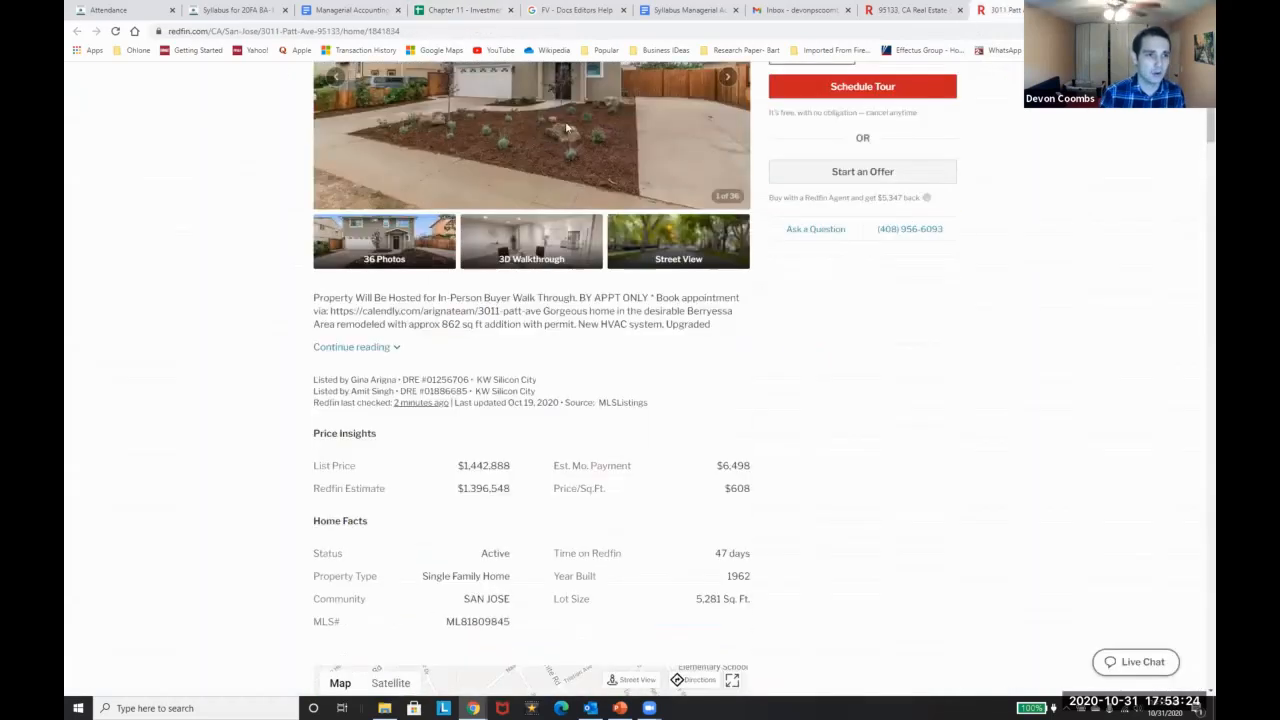
click(191, 79)
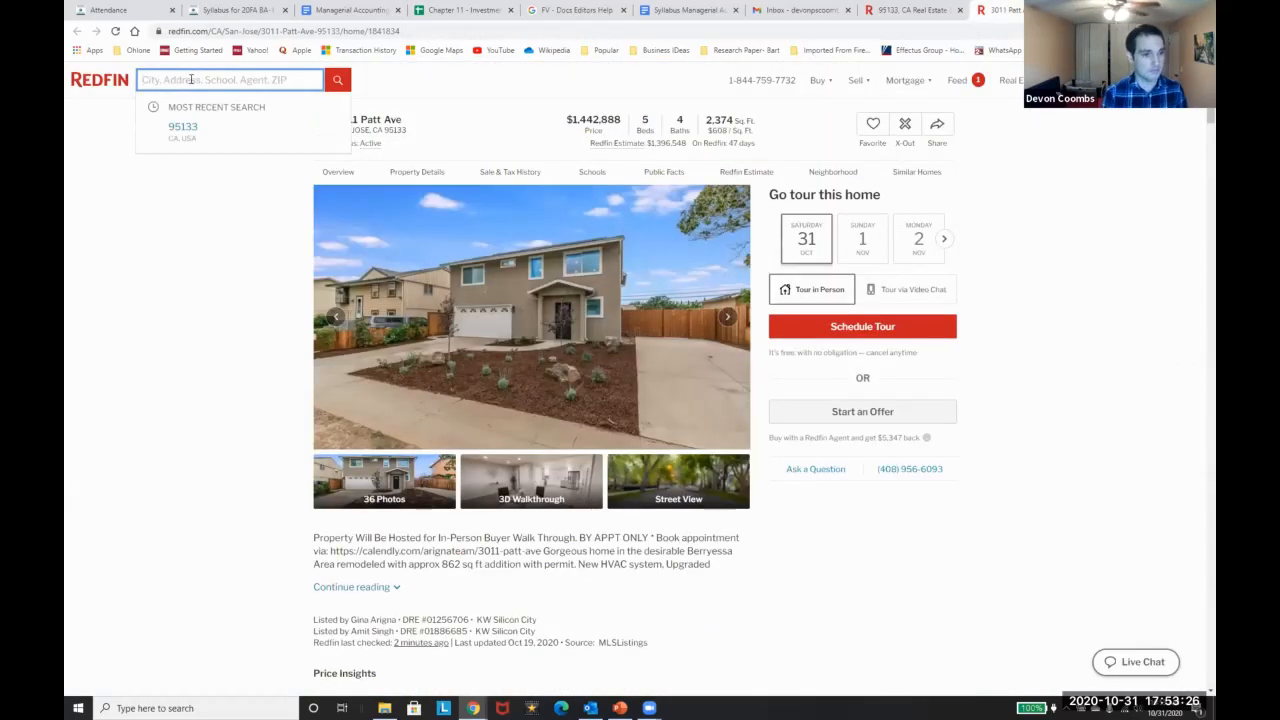
text(95133)
key(Return)
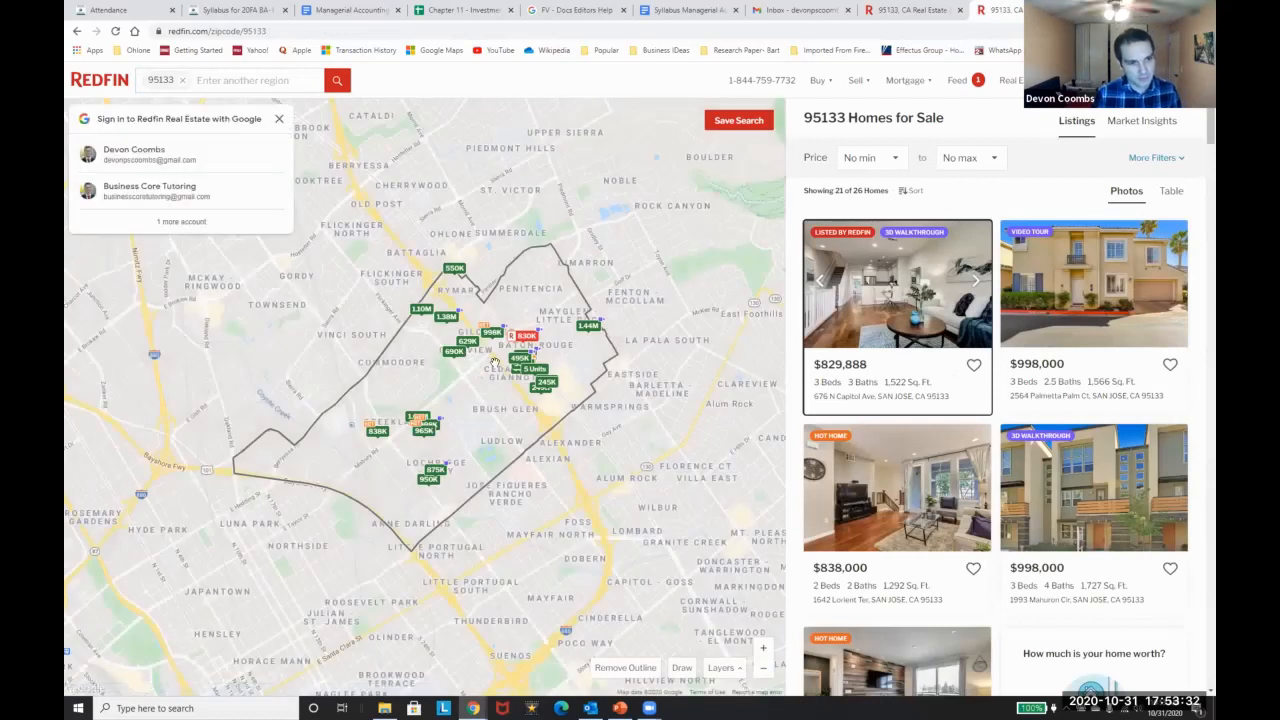
scroll(906, 355, down, 8)
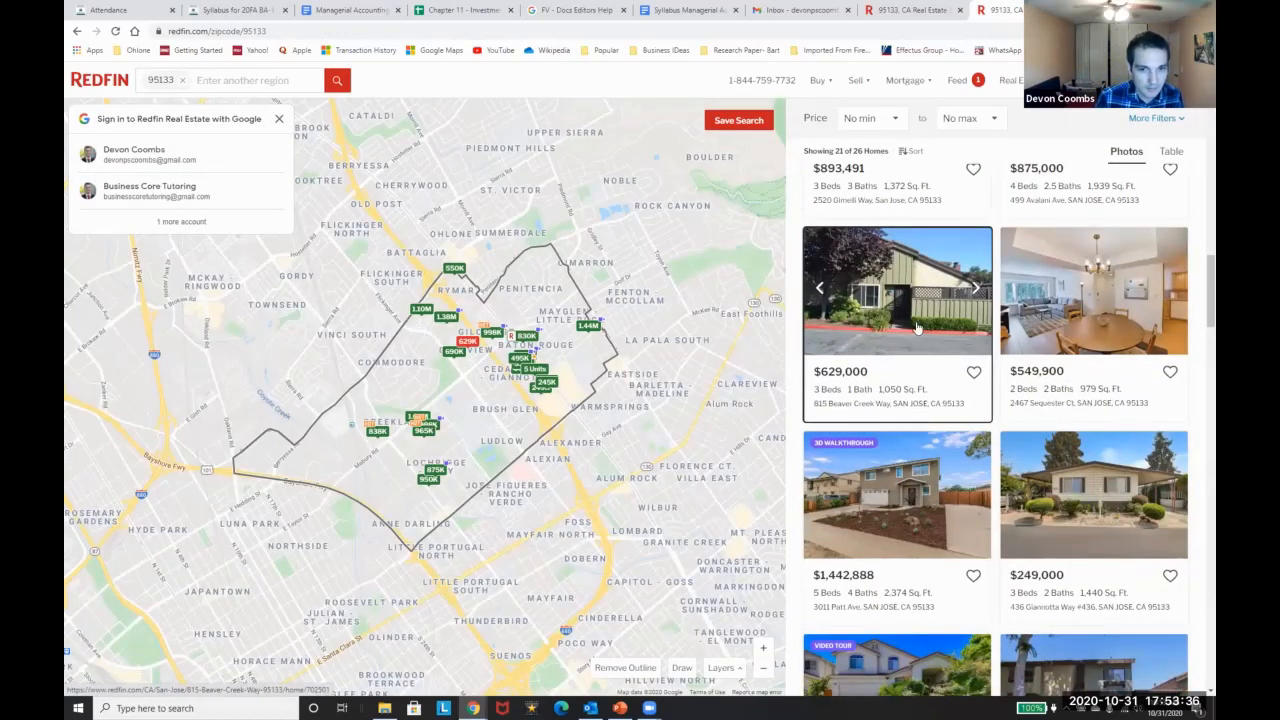
click(901, 362)
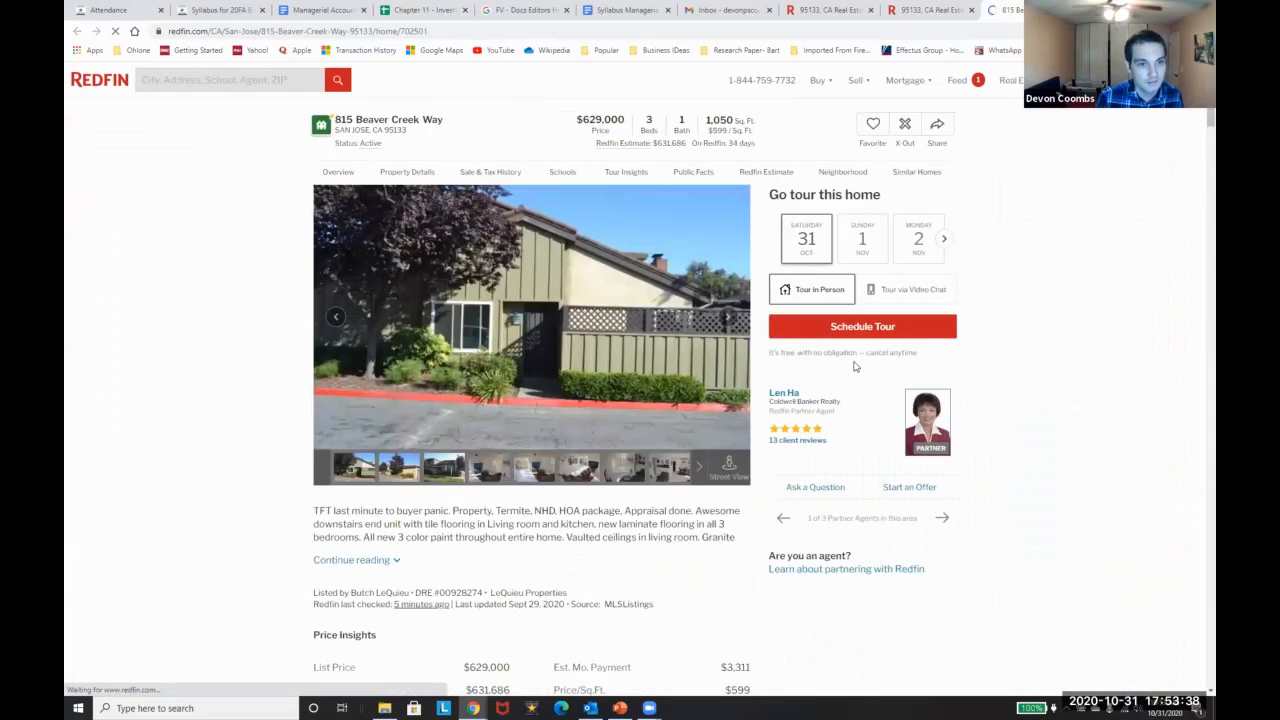
Place the listing tab beside the spreadsheet and go back to select D3
drag(1030, 10, 527, 10)
click(411, 10)
key(Tab)
click(395, 180)
Enter a 630000 price in D3 as currency and a 20% downpayment =D3*.2 in D4
text(630000)
key(Return)
key(Up)
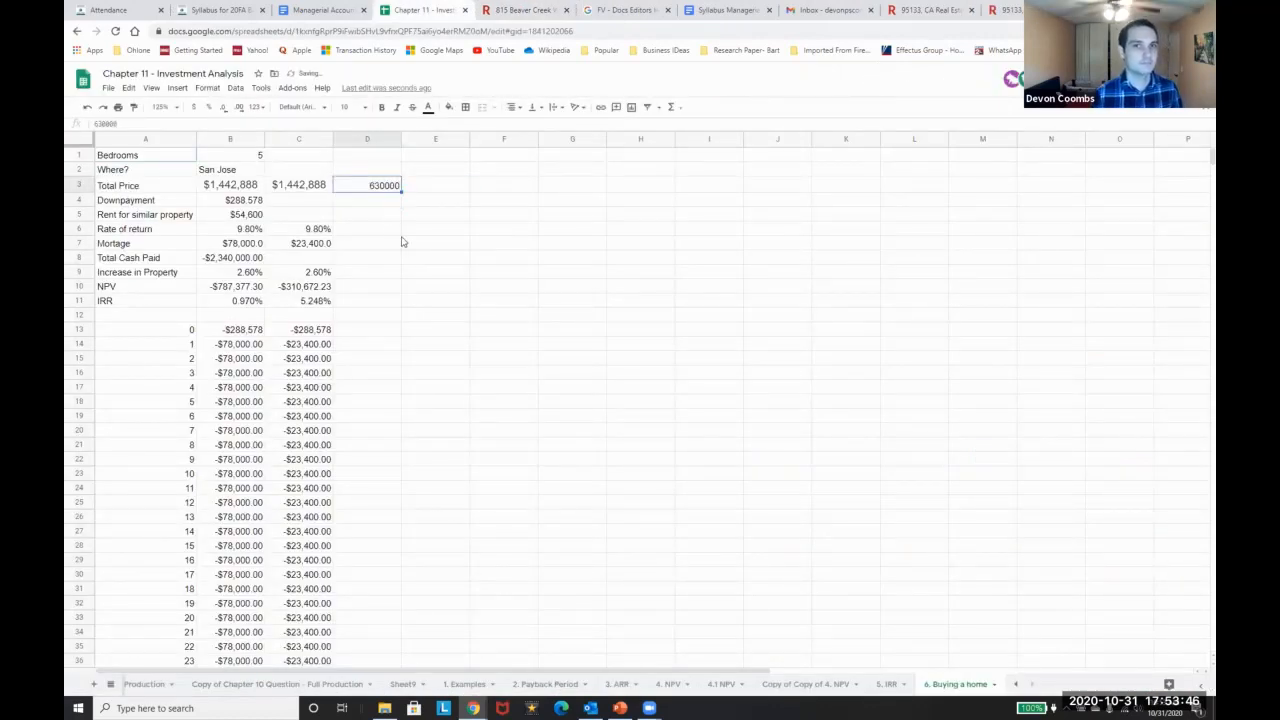
click(193, 108)
key(Down)
text(=d3*.2)
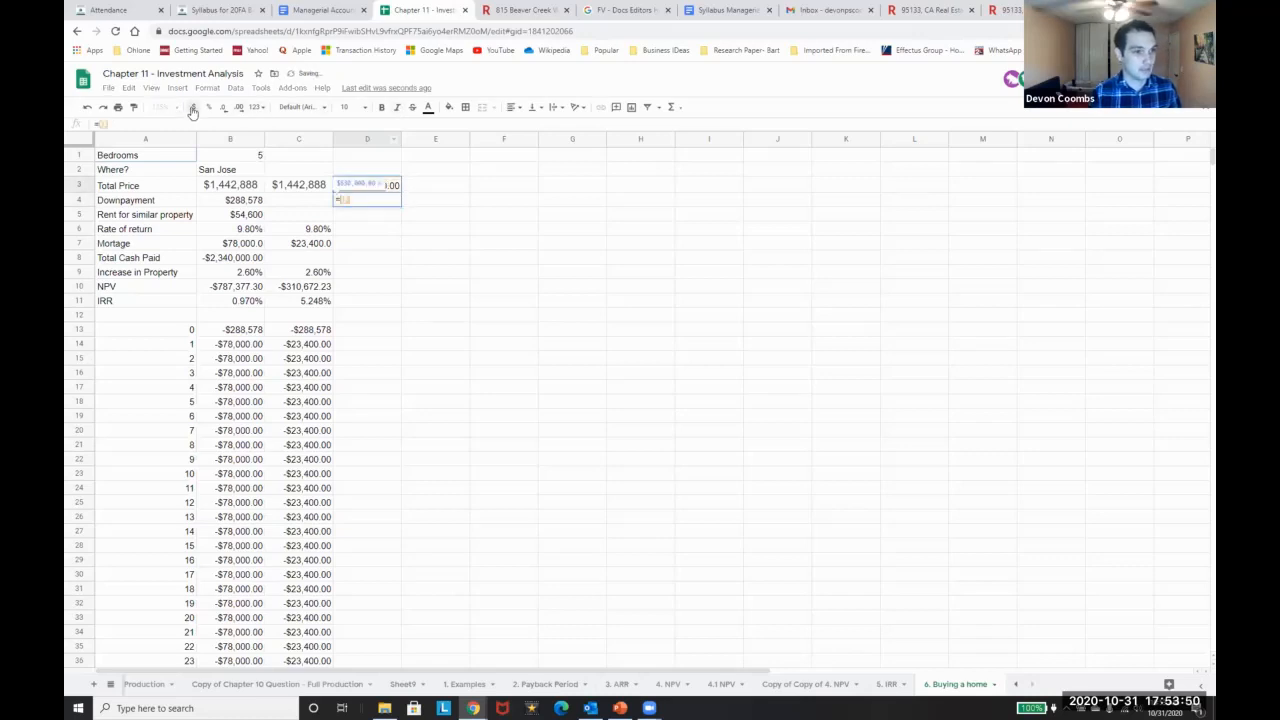
key(Return)
key(Up)
key(Down)
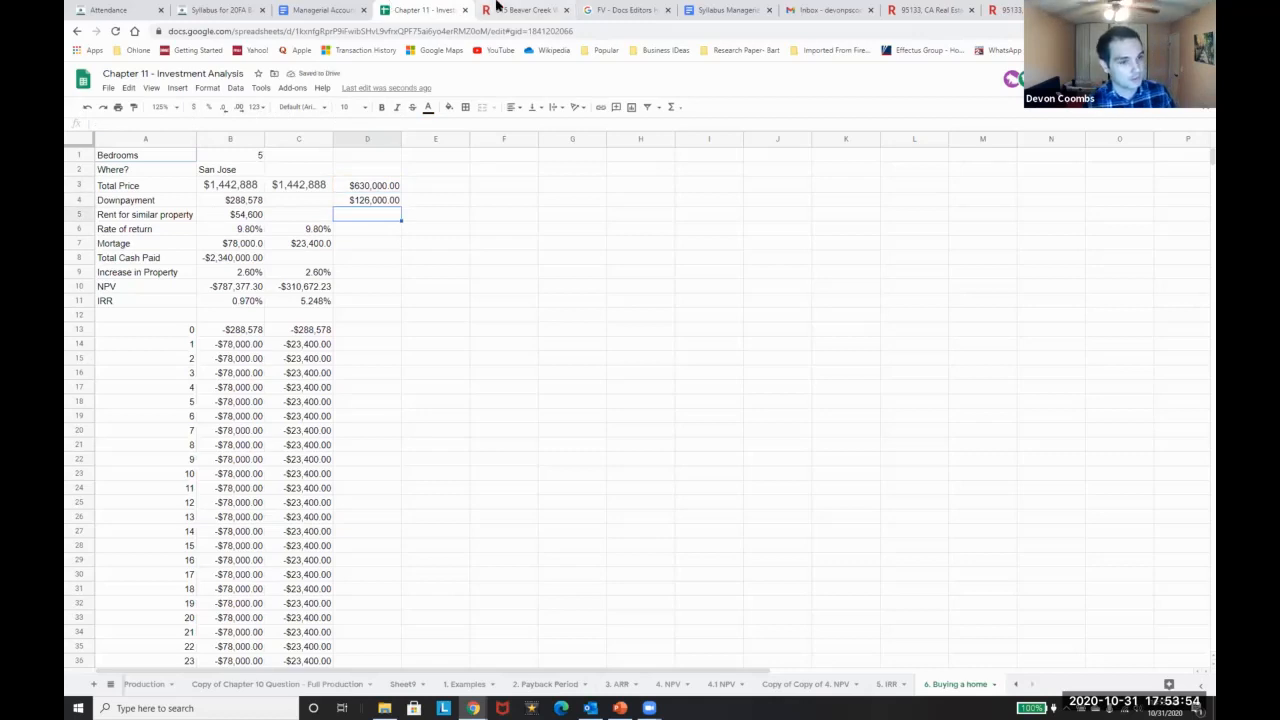
Check the listing for rent, then enter yearly rent =3000*12 ($36,000.00) in D5 as currency
click(524, 8)
scroll(532, 240, down, 9)
scroll(532, 240, down, 6)
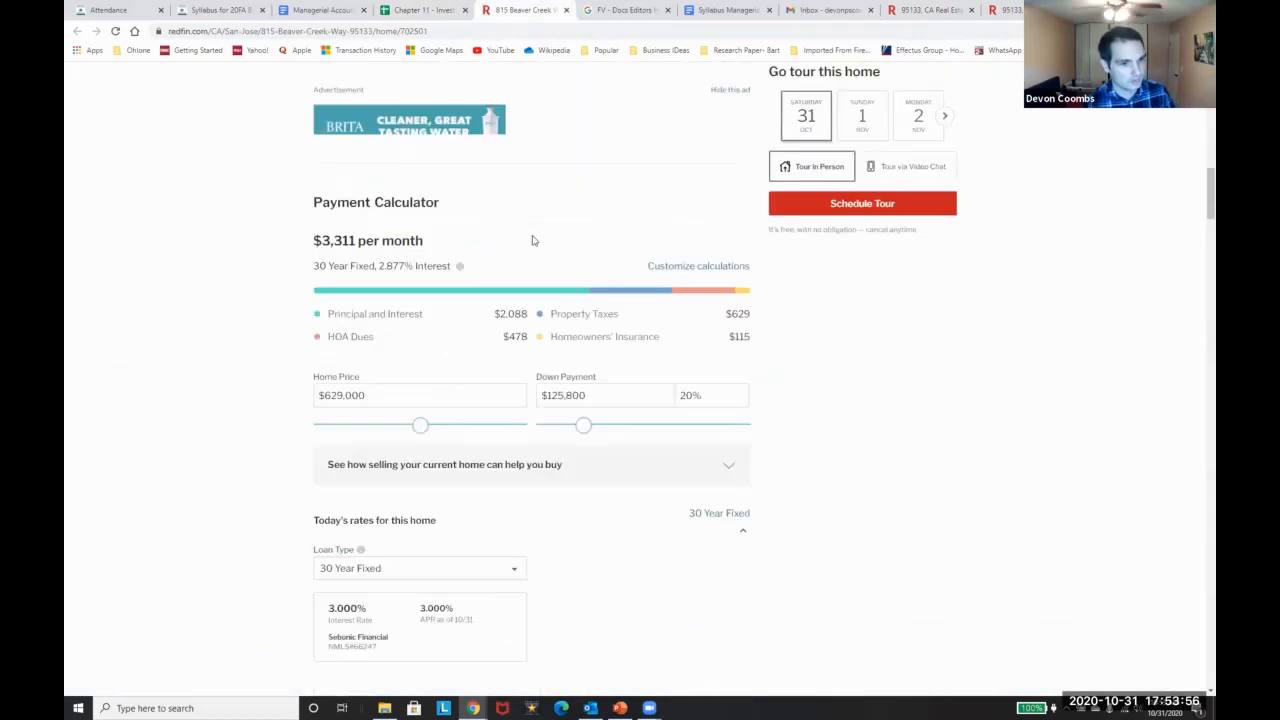
key(ctrl+f)
text(rent)
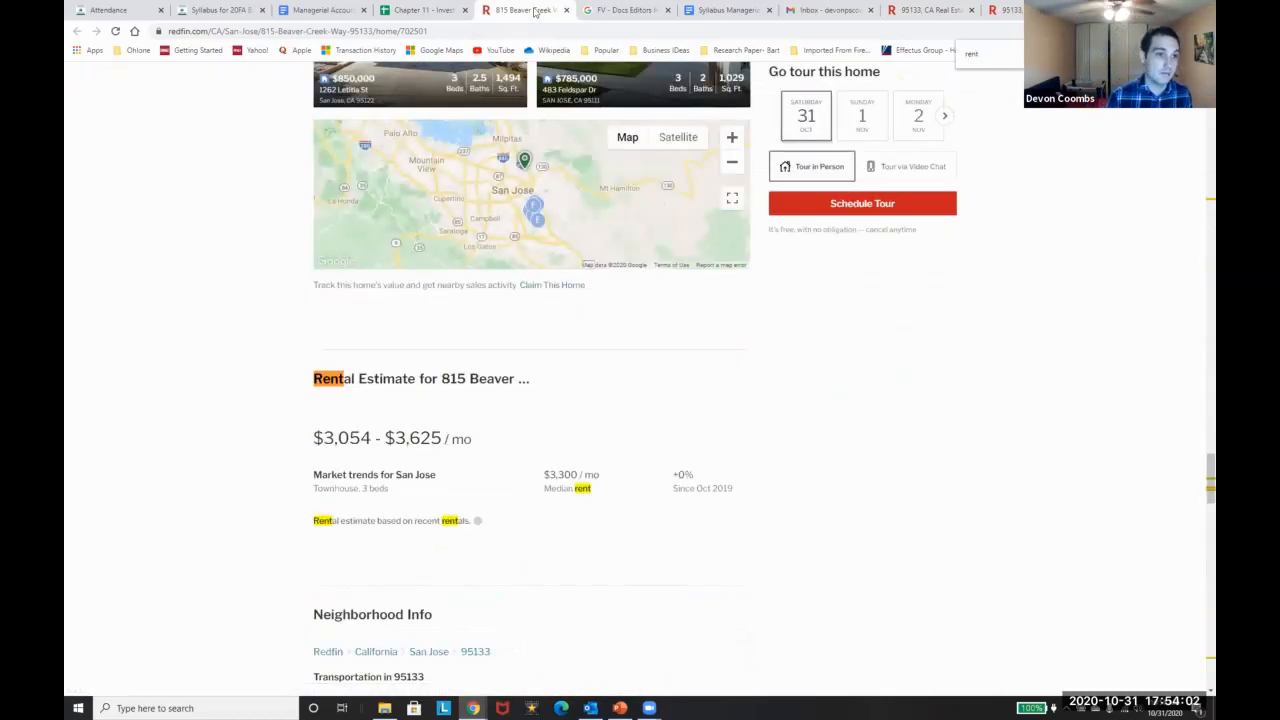
click(424, 9)
text(30)
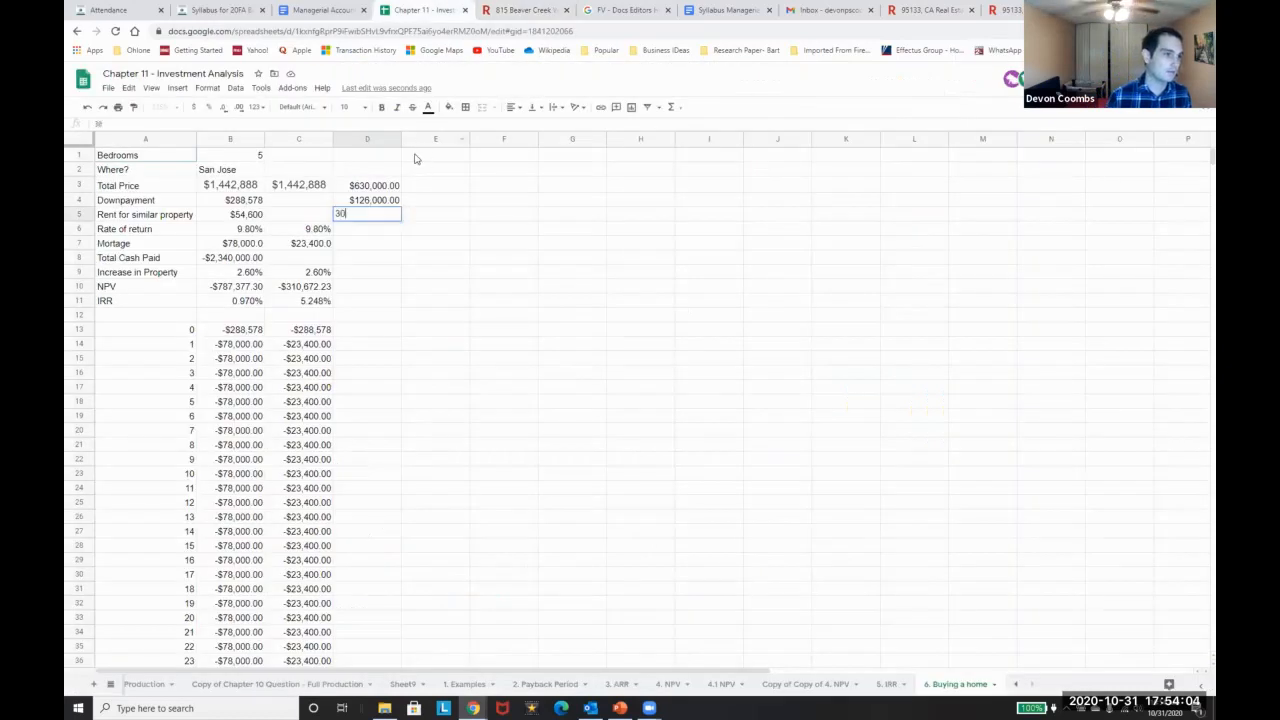
key(BackSpace)
text(=3)
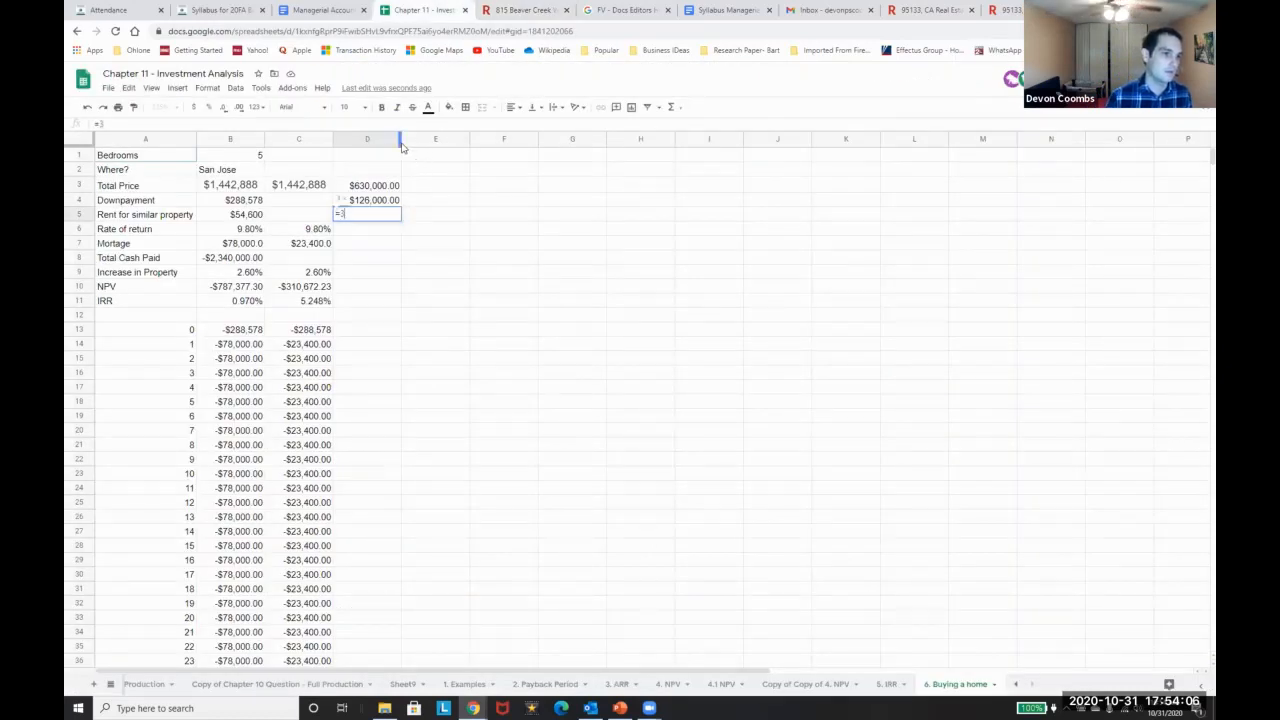
text(000*13)
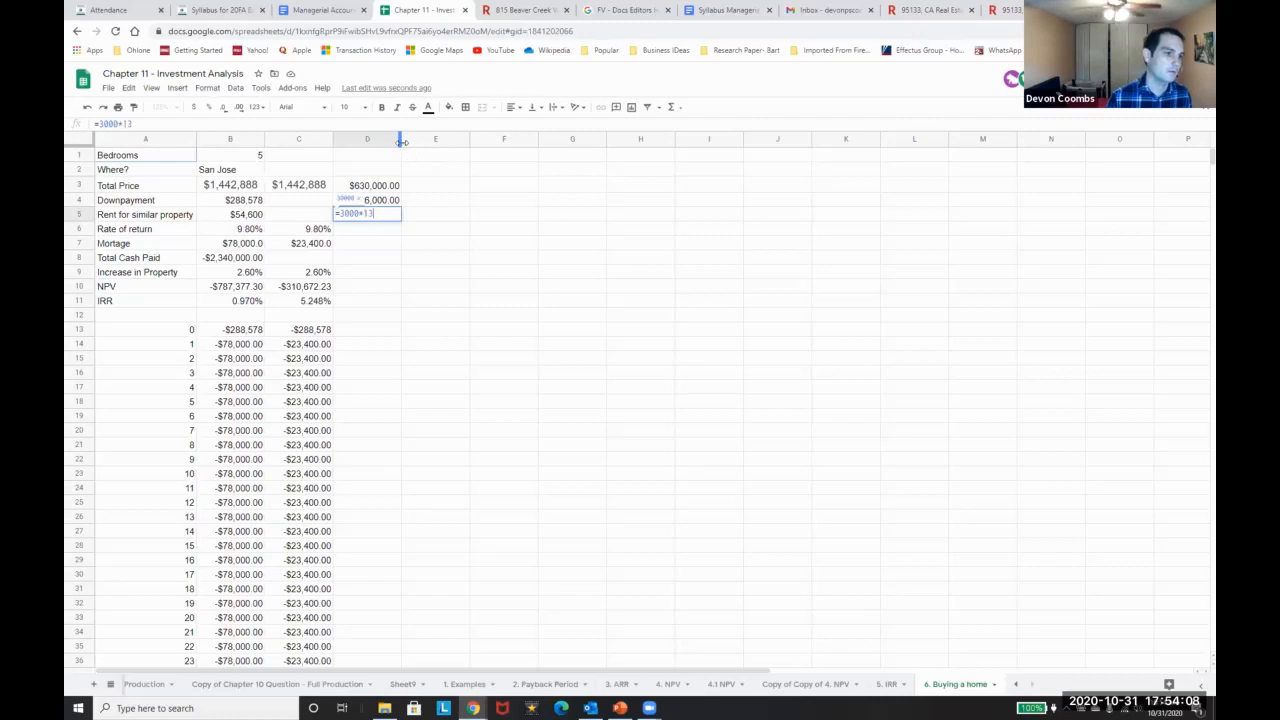
key(Return)
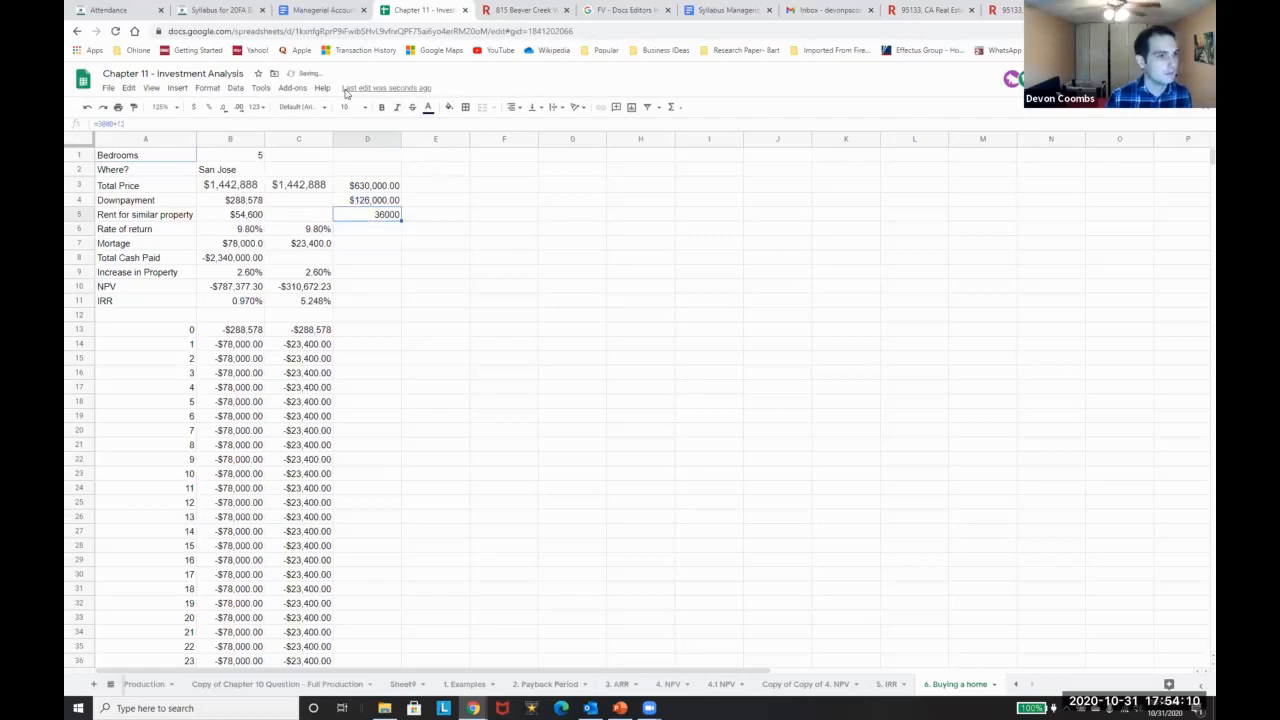
click(193, 107)
Copy the 9.80% rate of return from C6 into D6
key(Down)
key(Left)
key(ctrl+c)
key(Right)
key(ctrl+v)
key(Down)
key(Left)
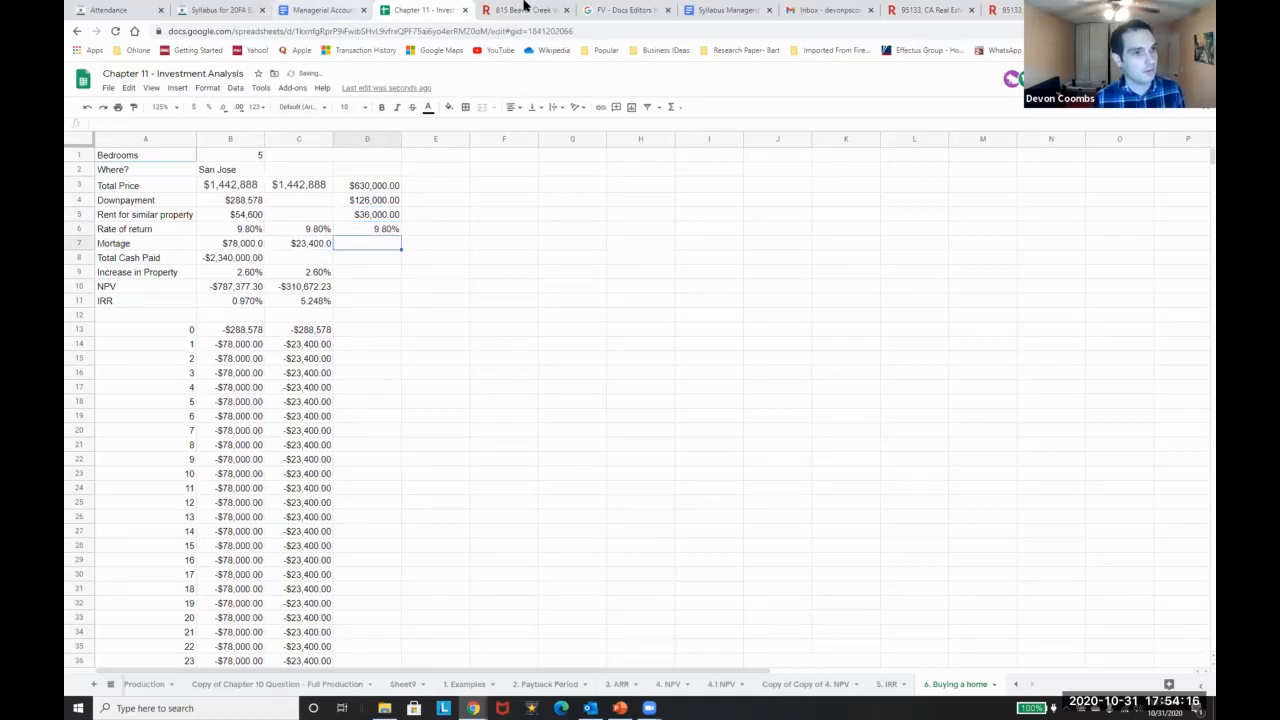
click(525, 10)
scroll(486, 407, down, 3)
scroll(486, 407, down, 6)
scroll(490, 401, up, 8)
scroll(490, 401, down, 2)
scroll(500, 395, up, 12)
scroll(500, 395, up, 10)
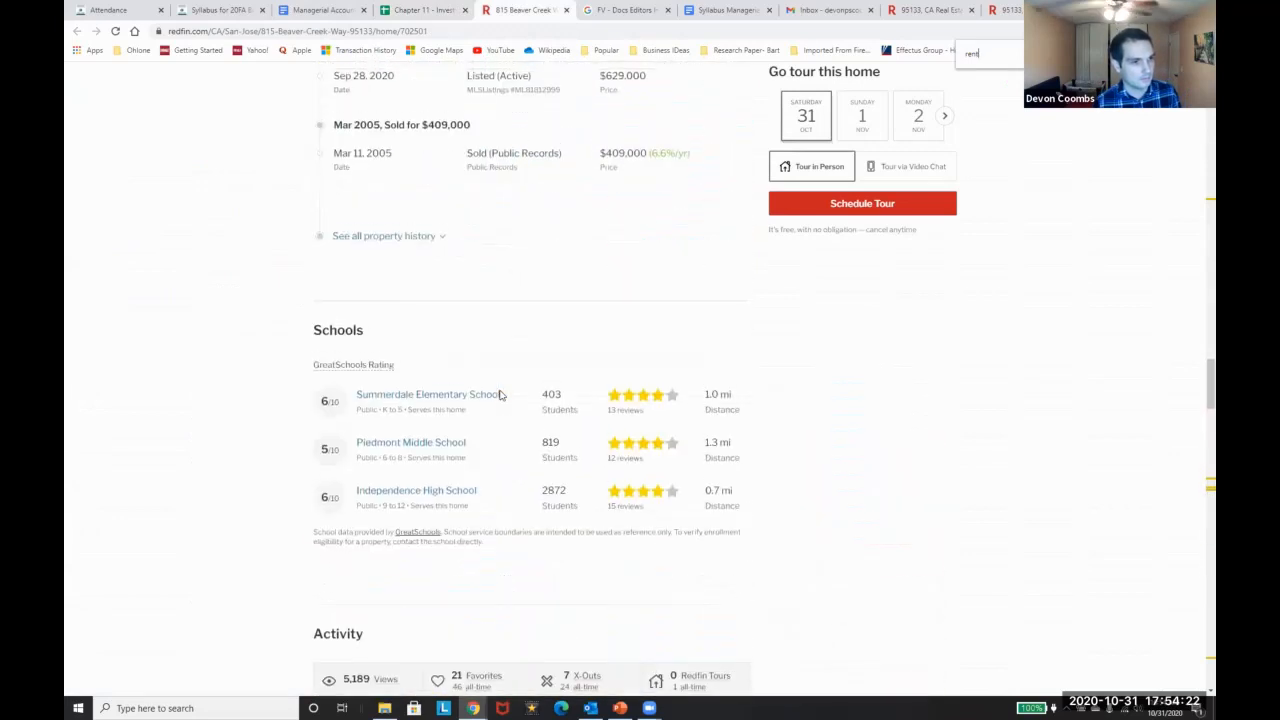
scroll(500, 395, up, 8)
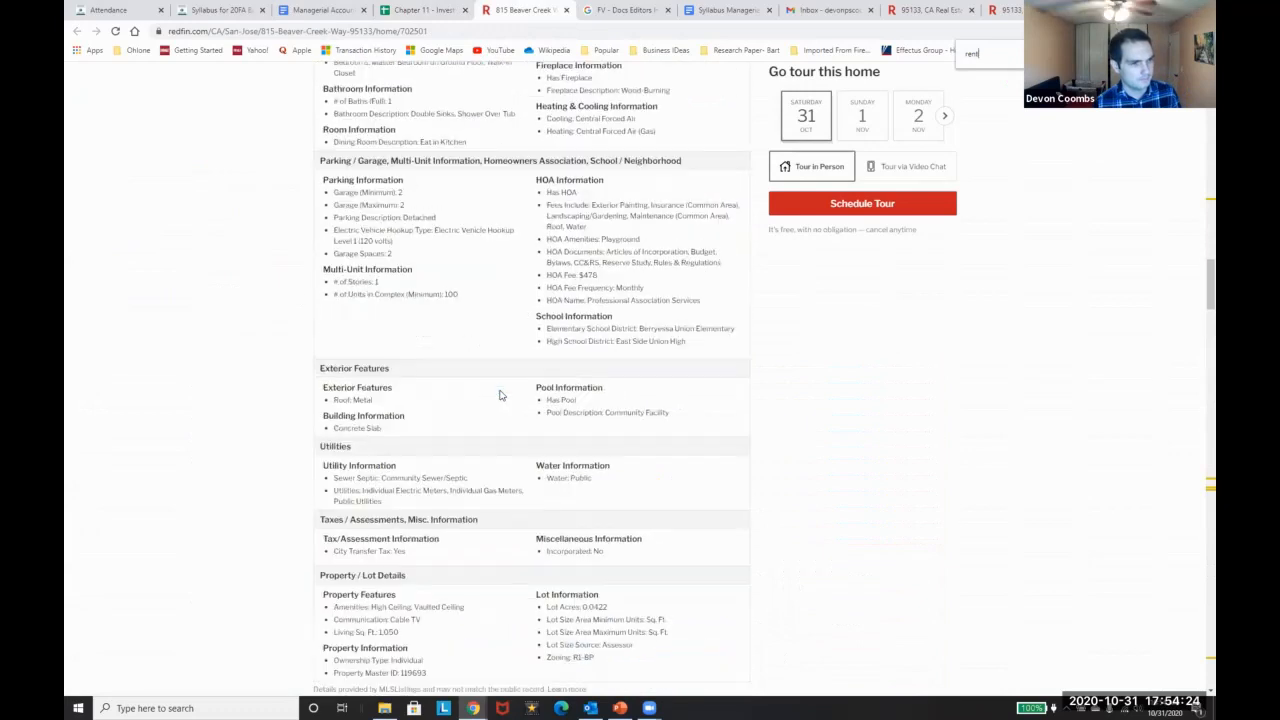
scroll(500, 395, down, 20)
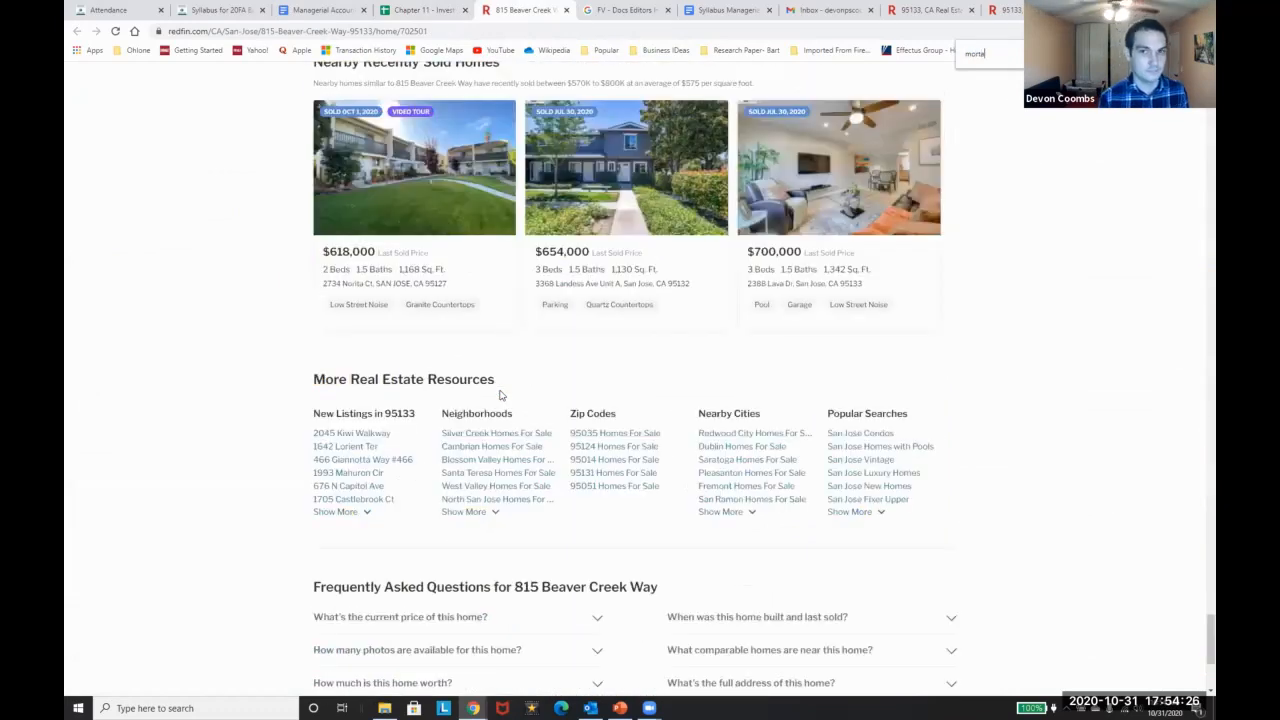
text(ga)
scroll(500, 395, down, 10)
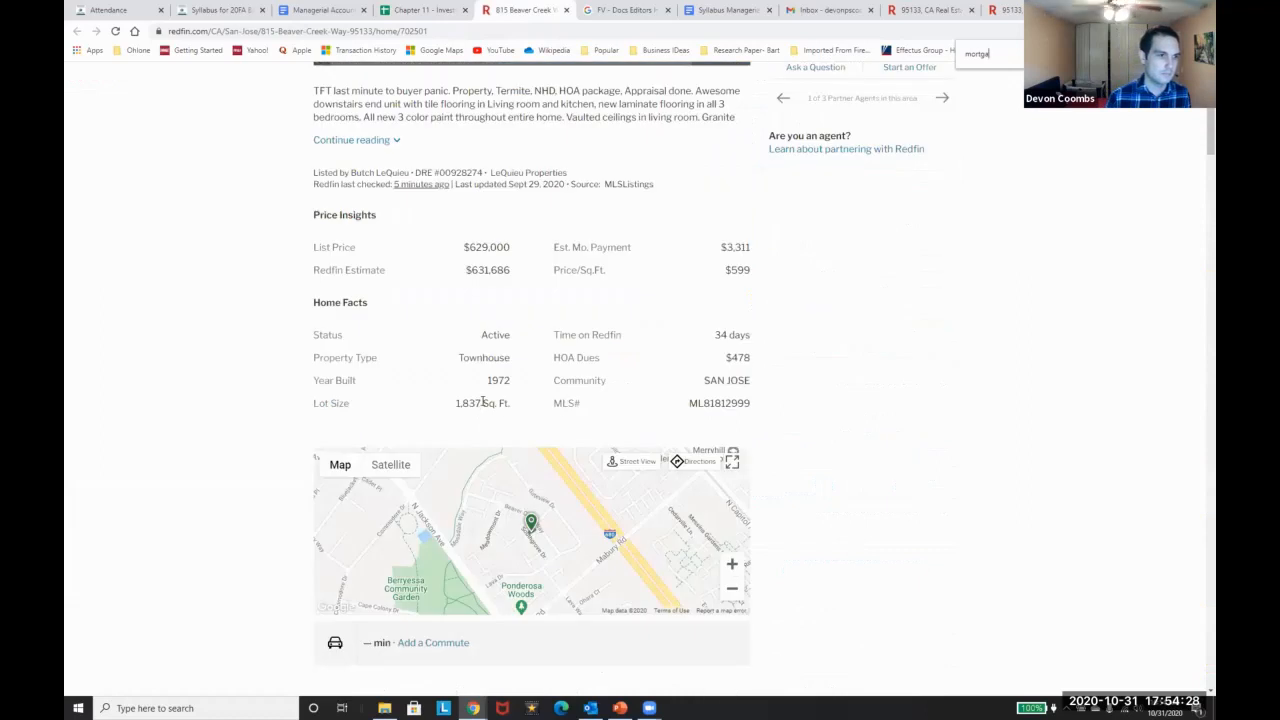
scroll(504, 390, down, 3)
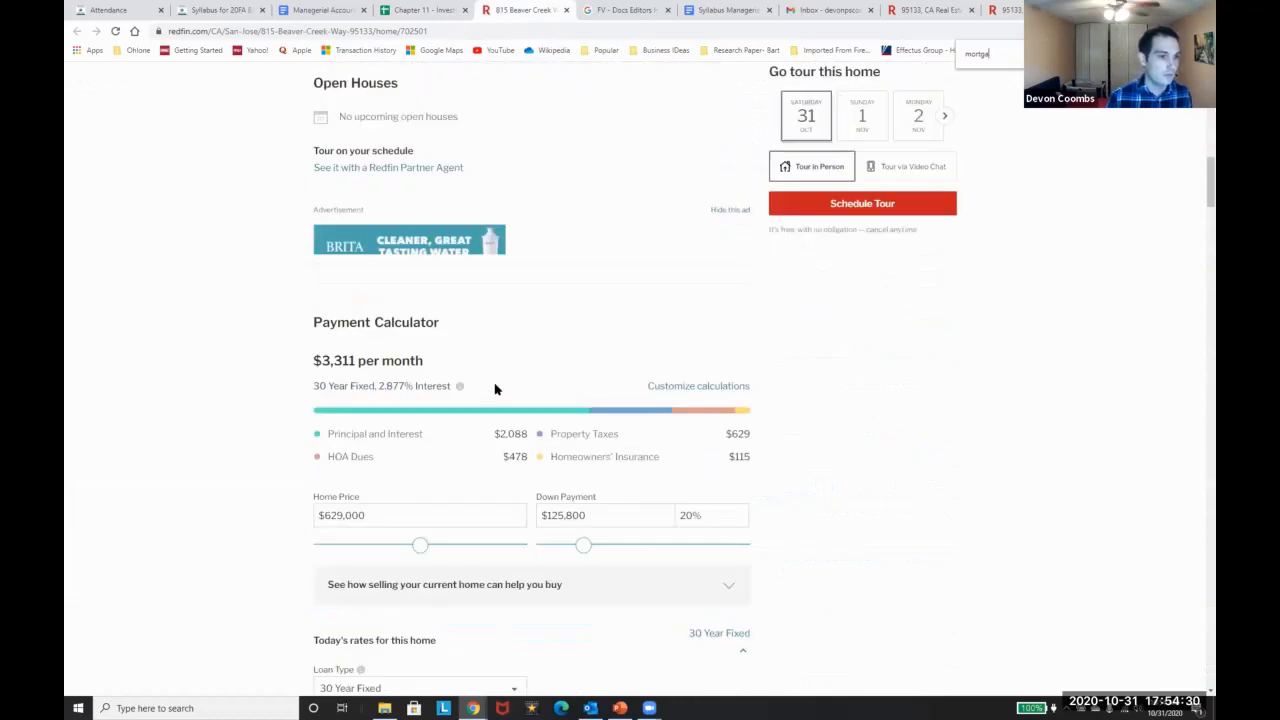
click(404, 10)
Enter =3311*12 in D7 and format it as currency, giving $39,732.00
key(Left)
key(Right)
text(=3)
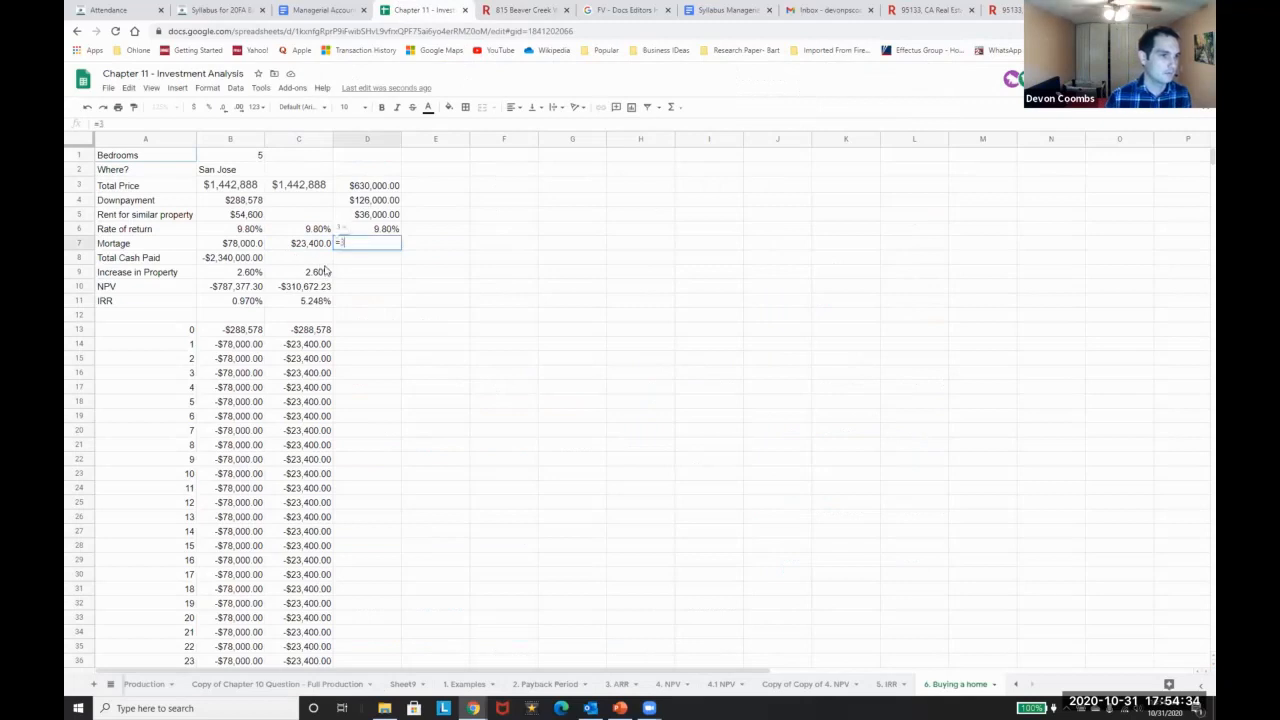
text(311=)
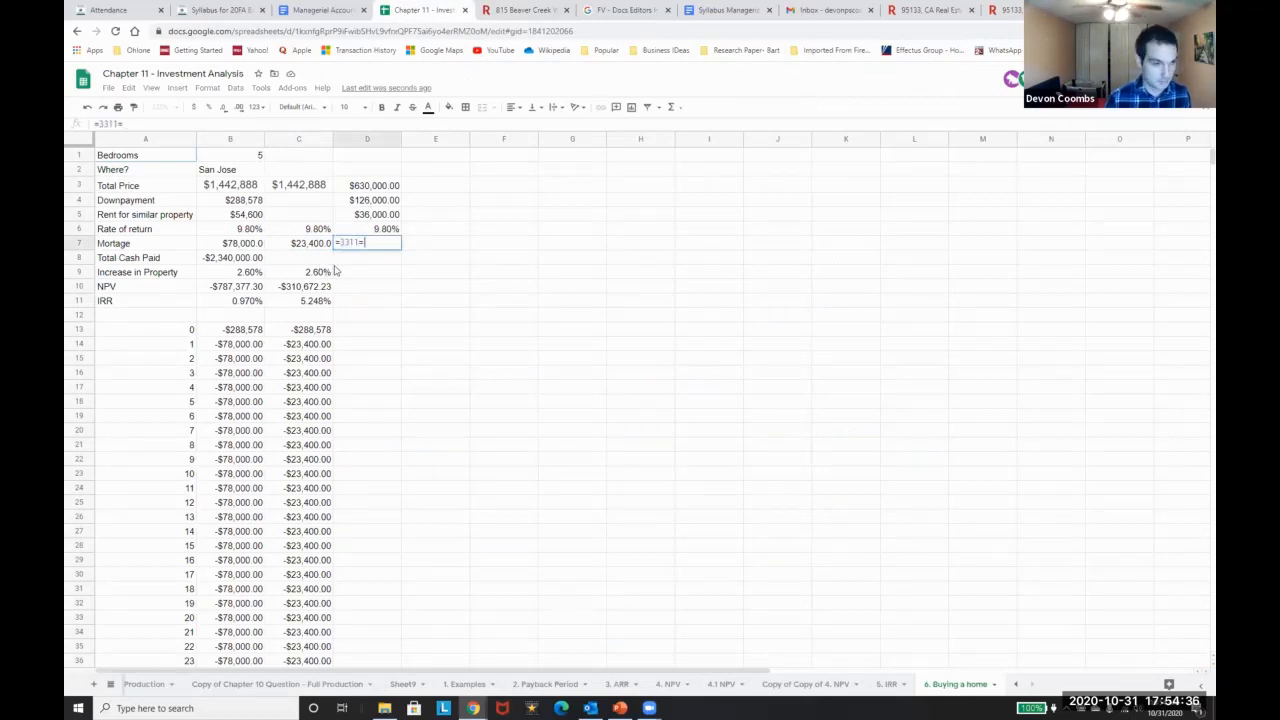
key(BackSpace)
text(*12)
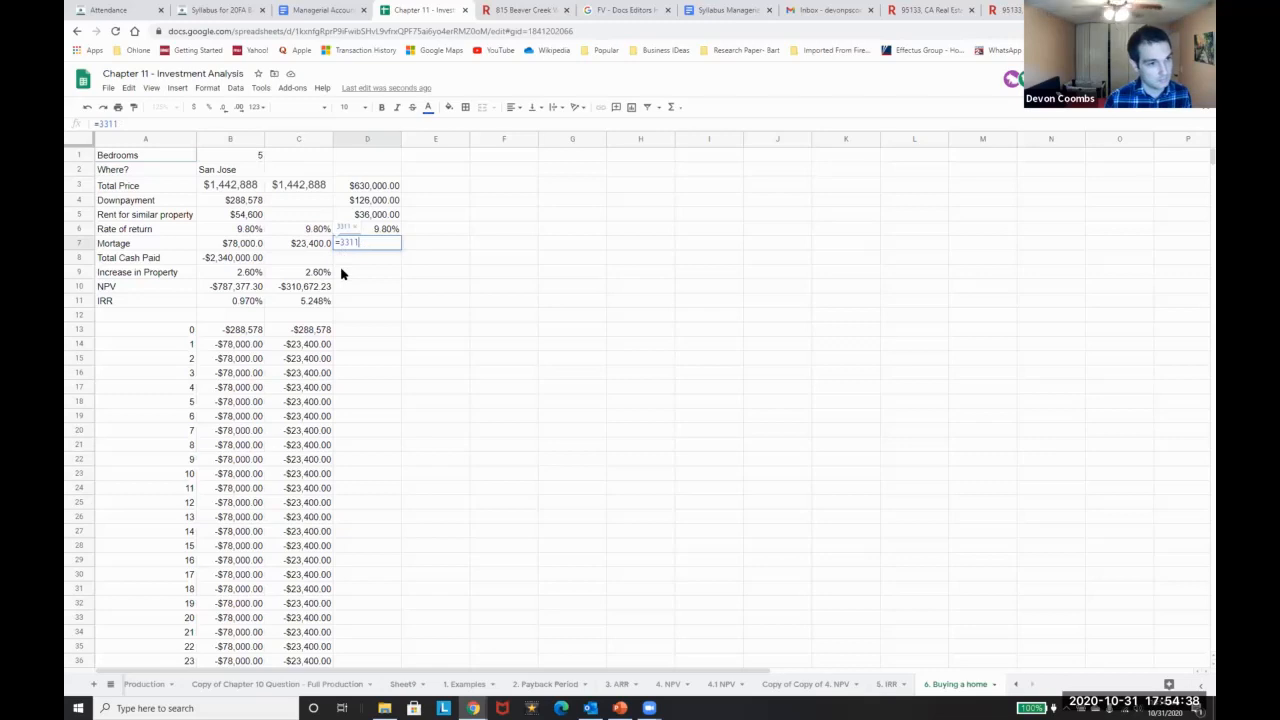
key(Return)
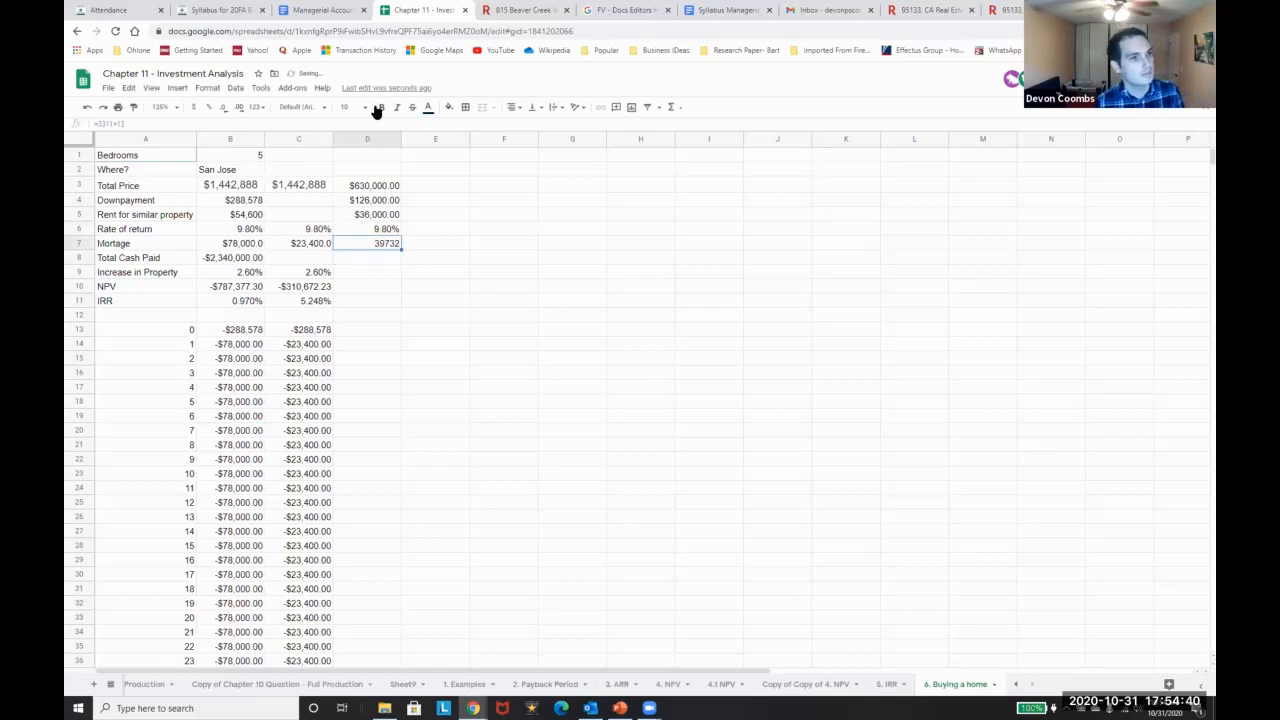
click(194, 107)
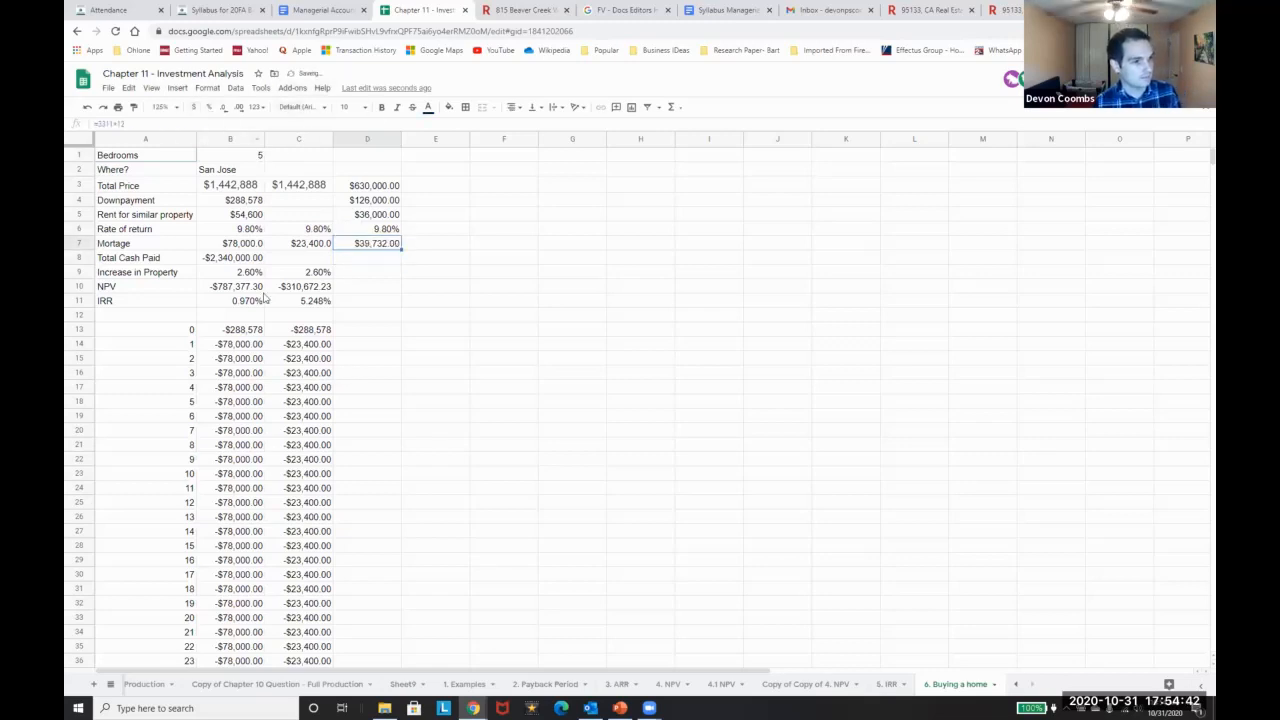
Review the existing mortgage and Total Cash Paid formulas without changing them
key(Down)
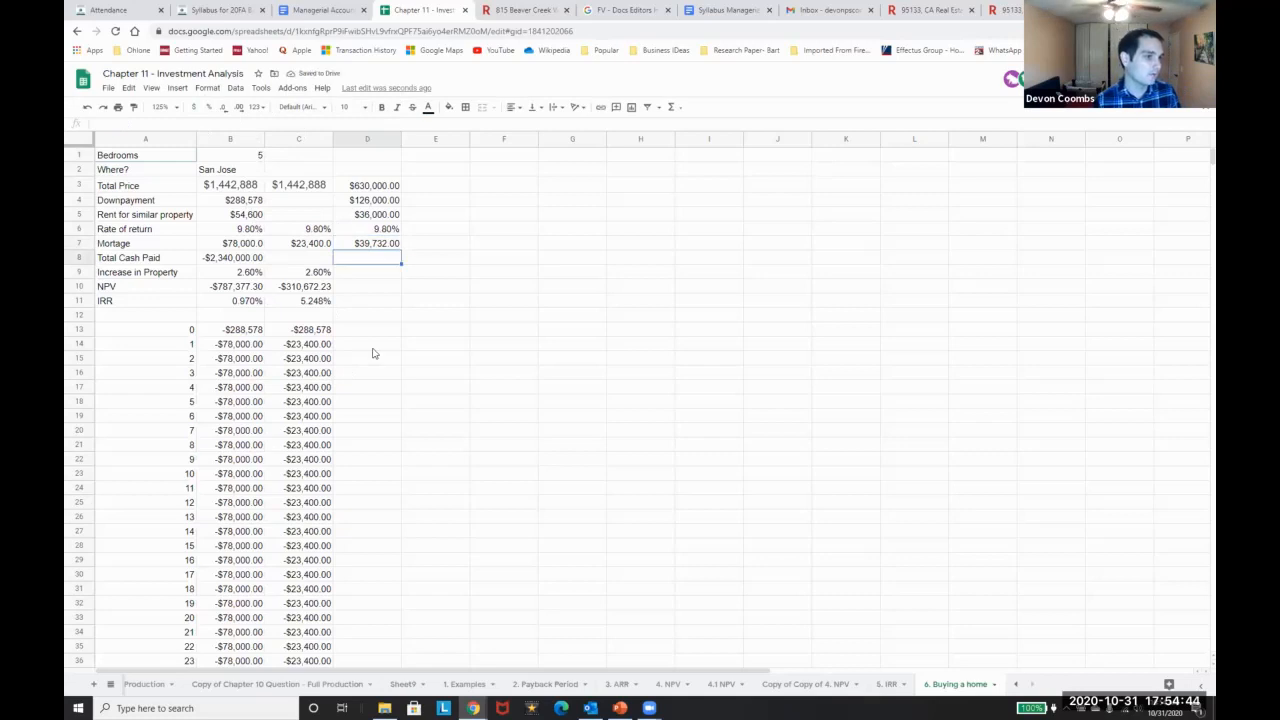
key(Left)
key(Left)
key(Right)
key(Right)
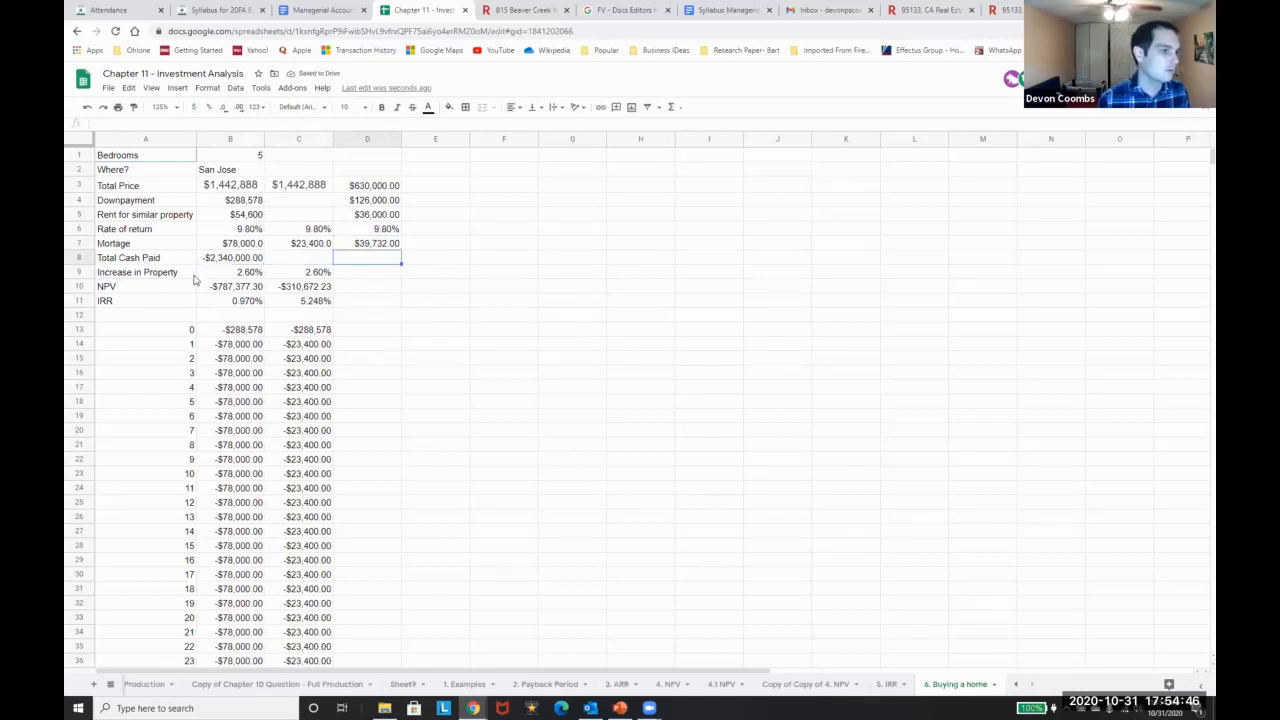
click(208, 244)
click(160, 122)
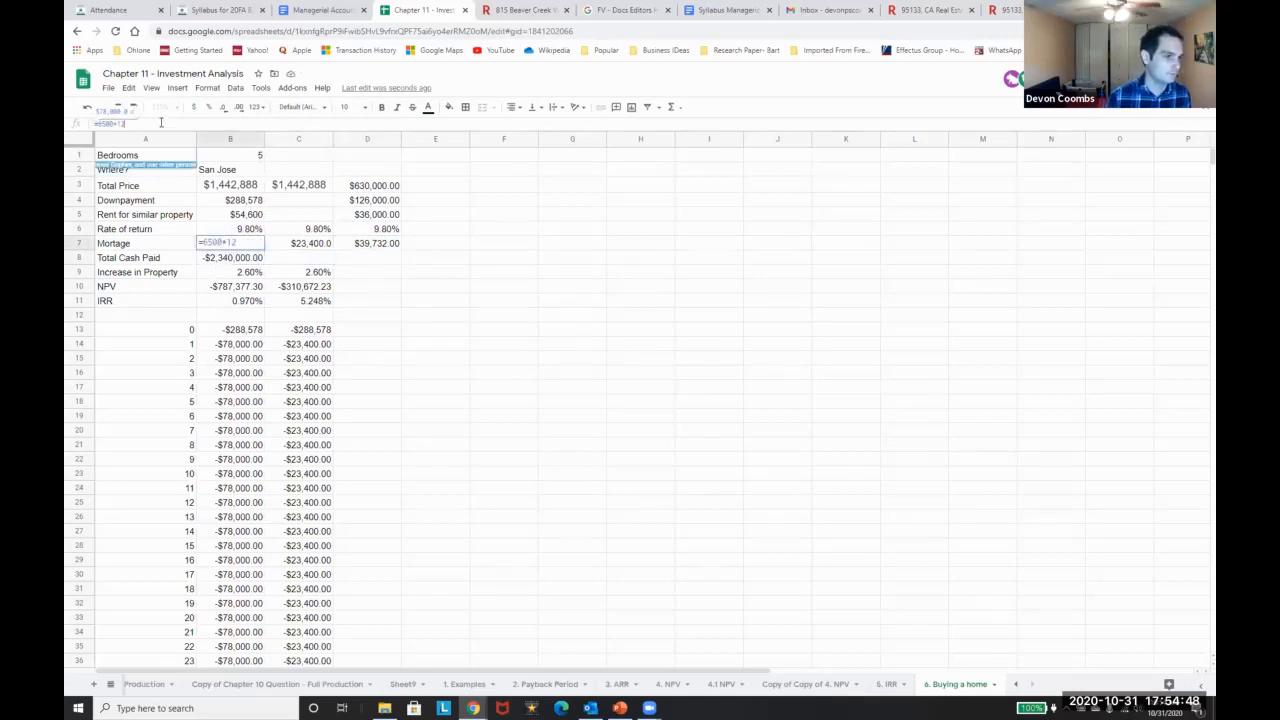
key(Escape)
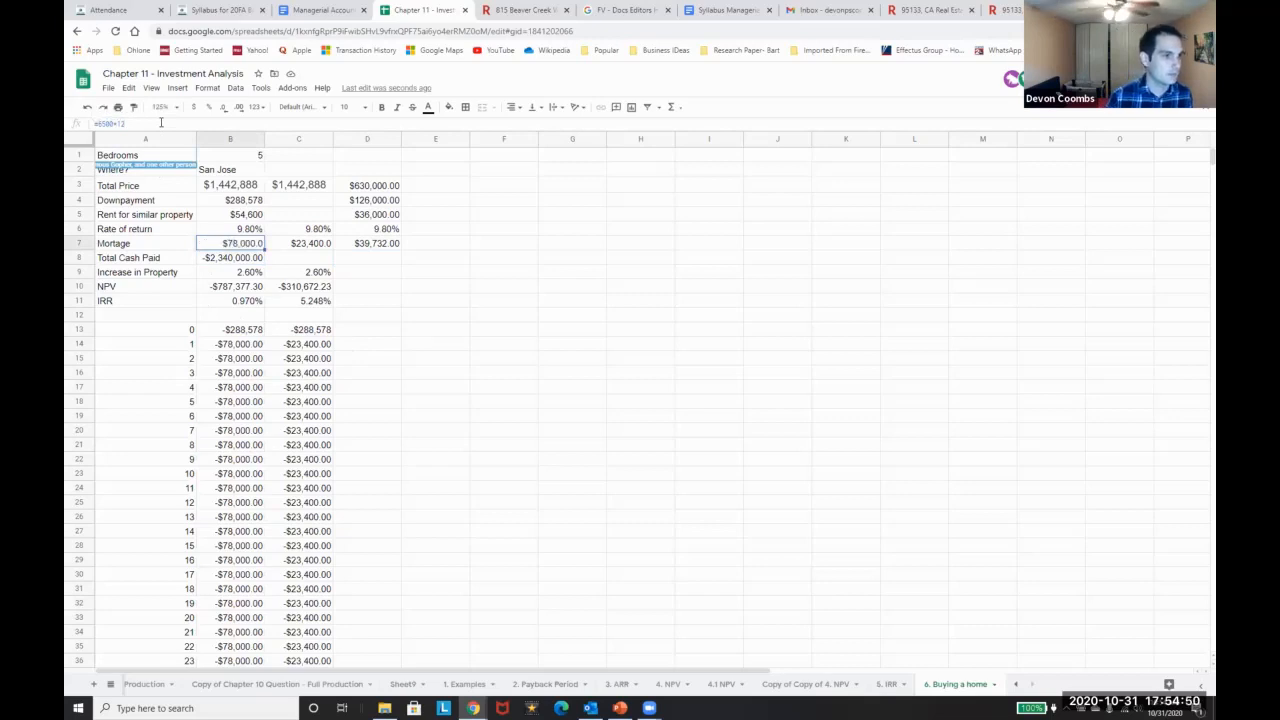
key(Right)
key(Right)
click(143, 122)
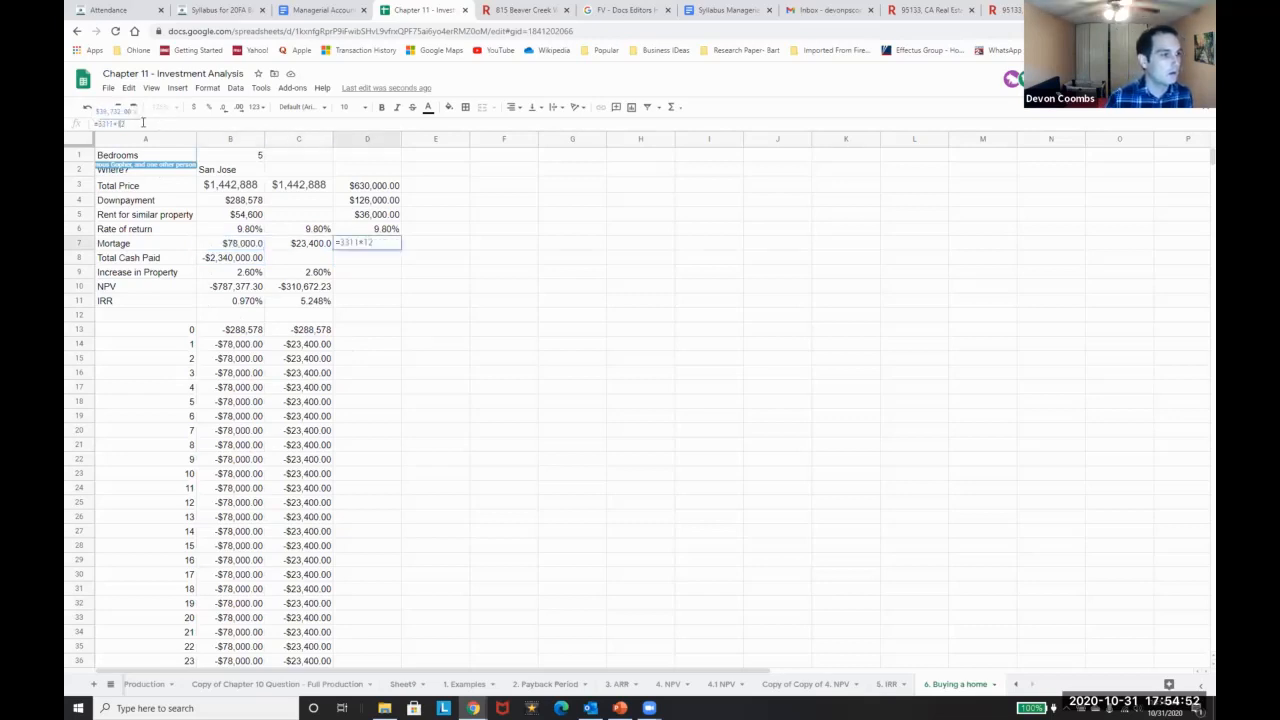
key(Escape)
key(Left)
key(Left)
key(Right)
key(Right)
key(Down)
key(Left)
key(Left)
click(133, 122)
key(Return)
Enter =-D7 in D14 so year 1 of column D shows -$39,732.00
scroll(237, 249, down, 2)
scroll(391, 343, up, 2)
click(360, 345)
text(=)
key(Up)
key(Up)
key(Up)
key(Up)
key(Up)
key(Up)
Fill the -$39,732.00 payment down through year 30 in column D
key(Up)
key(Return)
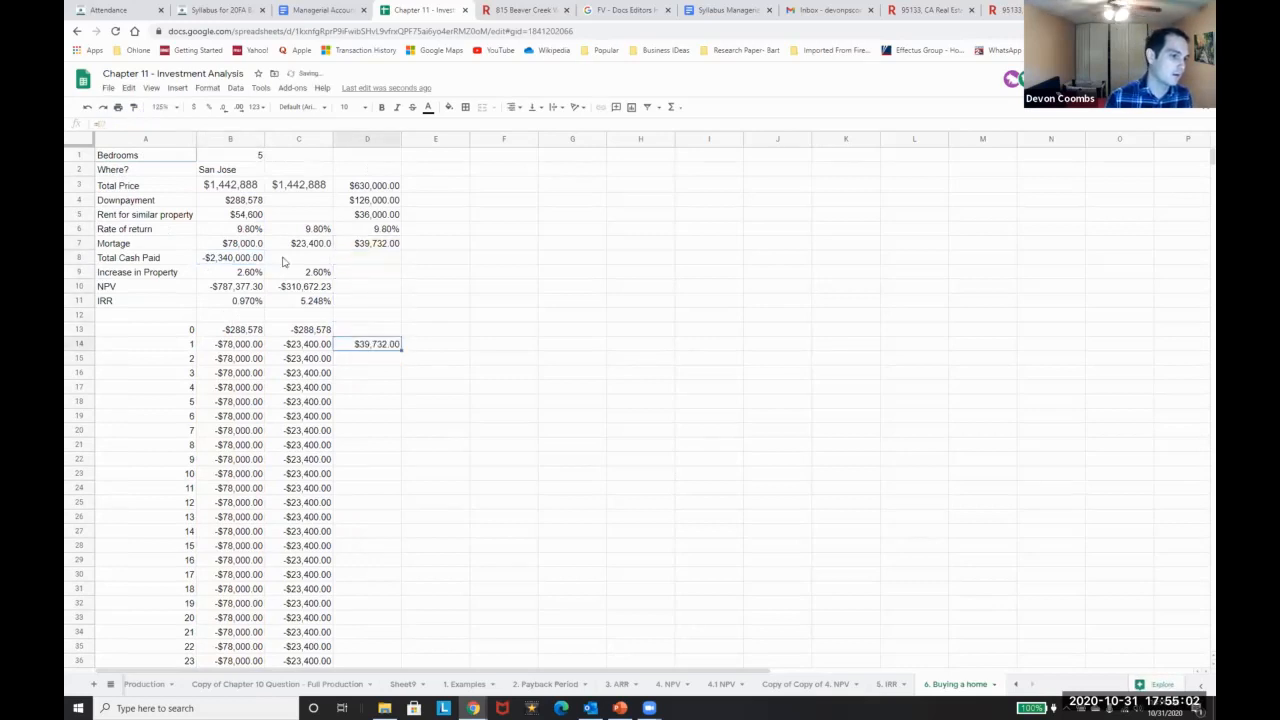
click(144, 125)
key(Left)
key(Left)
text(-)
key(Return)
key(Up)
key(ctrl+c)
key(shift+Down)
key(shift+Down)
key(shift+Down)
key(shift+Down)
key(shift+Down)
key(shift+Down)
key(shift+Down)
key(shift+Down)
key(shift+Down)
key(shift+Down)
key(shift+Down)
key(shift+Down)
key(shift+Down)
key(shift+Down)
key(shift+Down)
key(shift+Down)
key(shift+Down)
key(shift+Down)
key(shift+Down)
key(shift+Down)
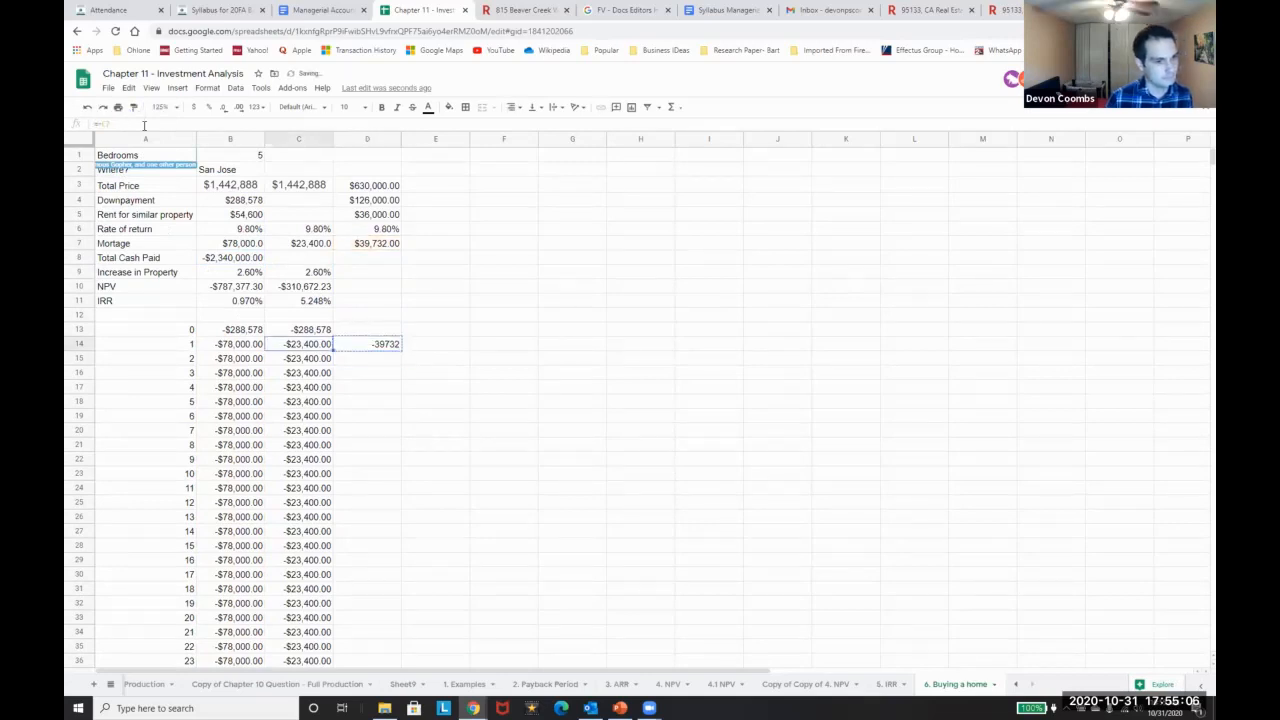
key(ctrl+v)
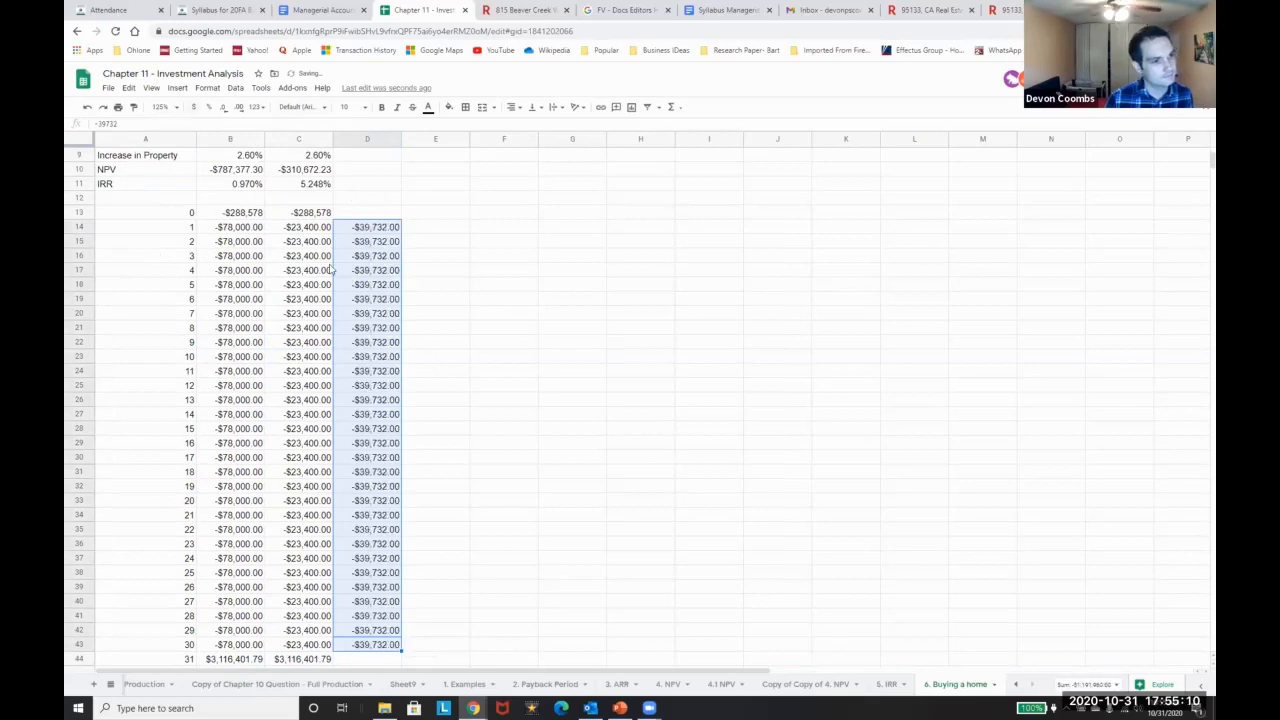
Copy the year 31 sale value formula from C44 into D44
scroll(330, 260, down, 2)
click(326, 588)
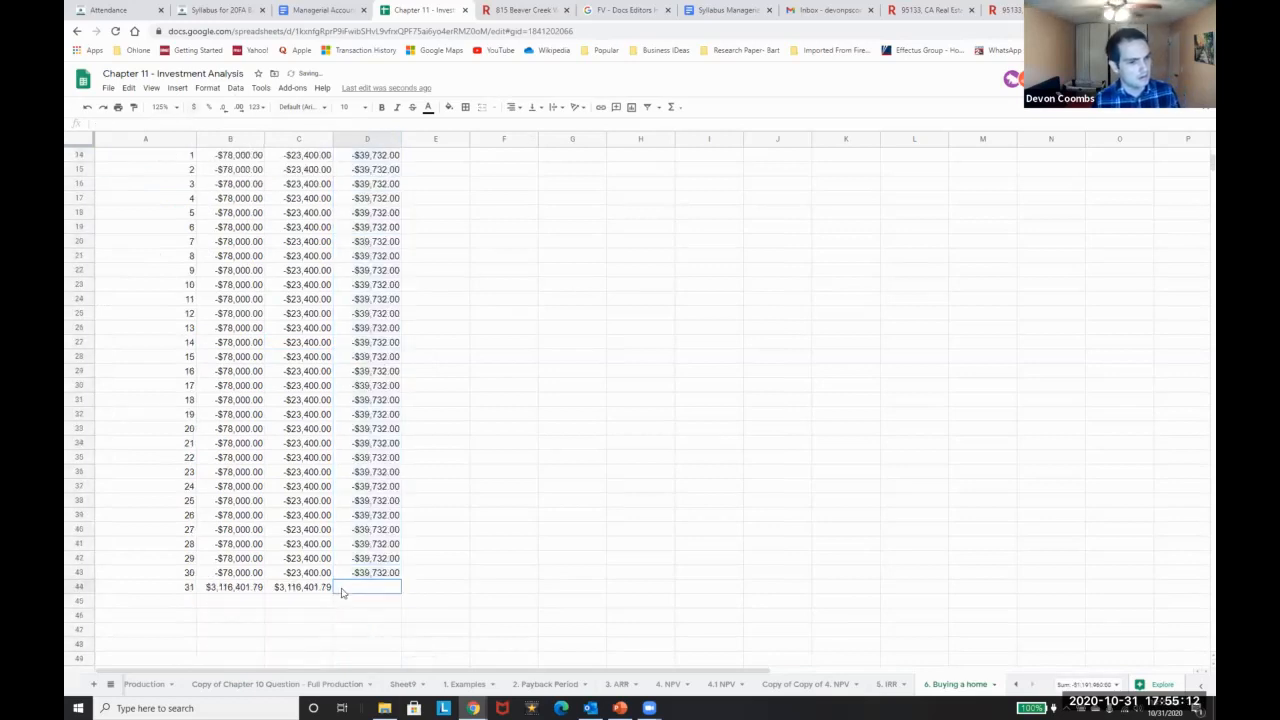
key(ctrl+c)
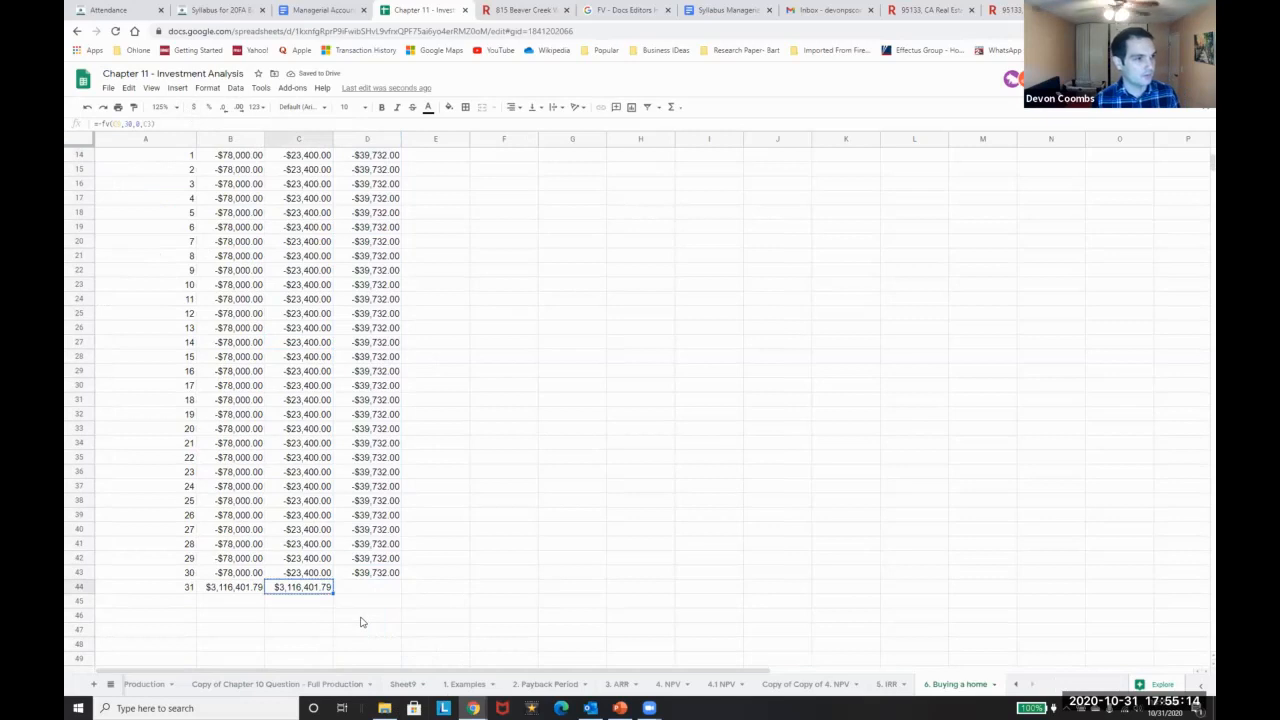
key(Right)
key(ctrl+v)
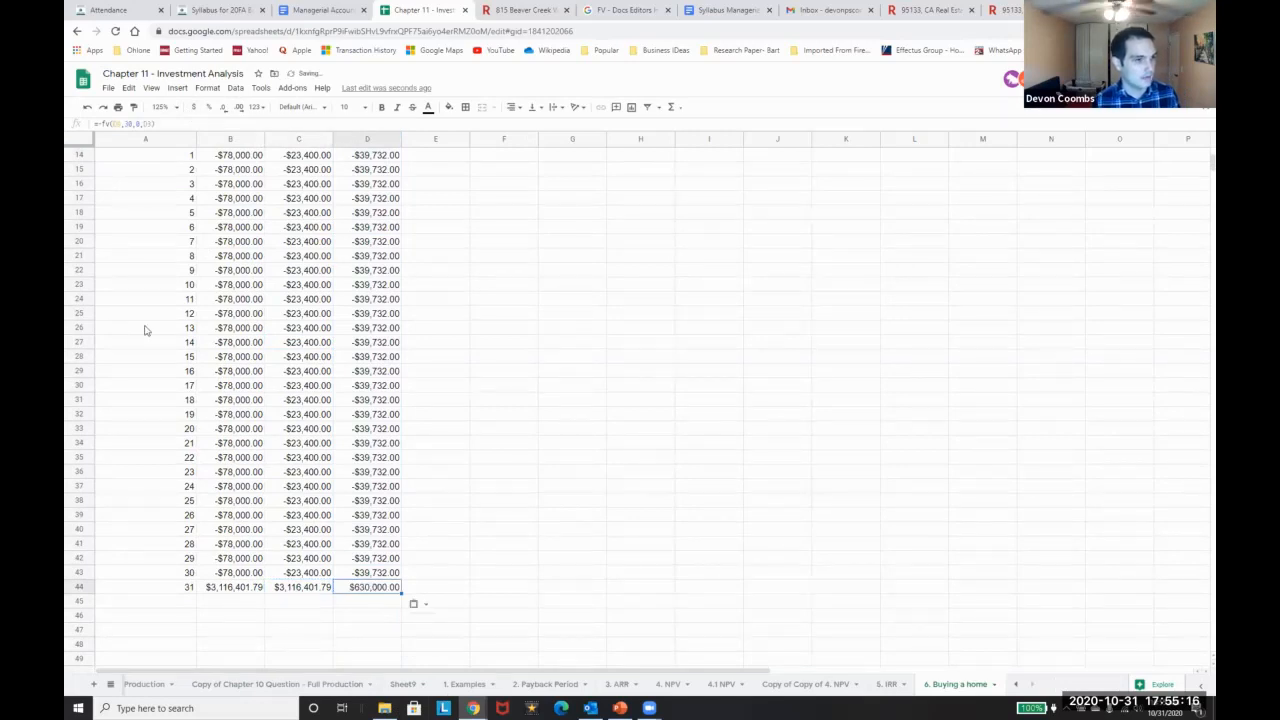
key(Return)
scroll(200, 485, up, 5)
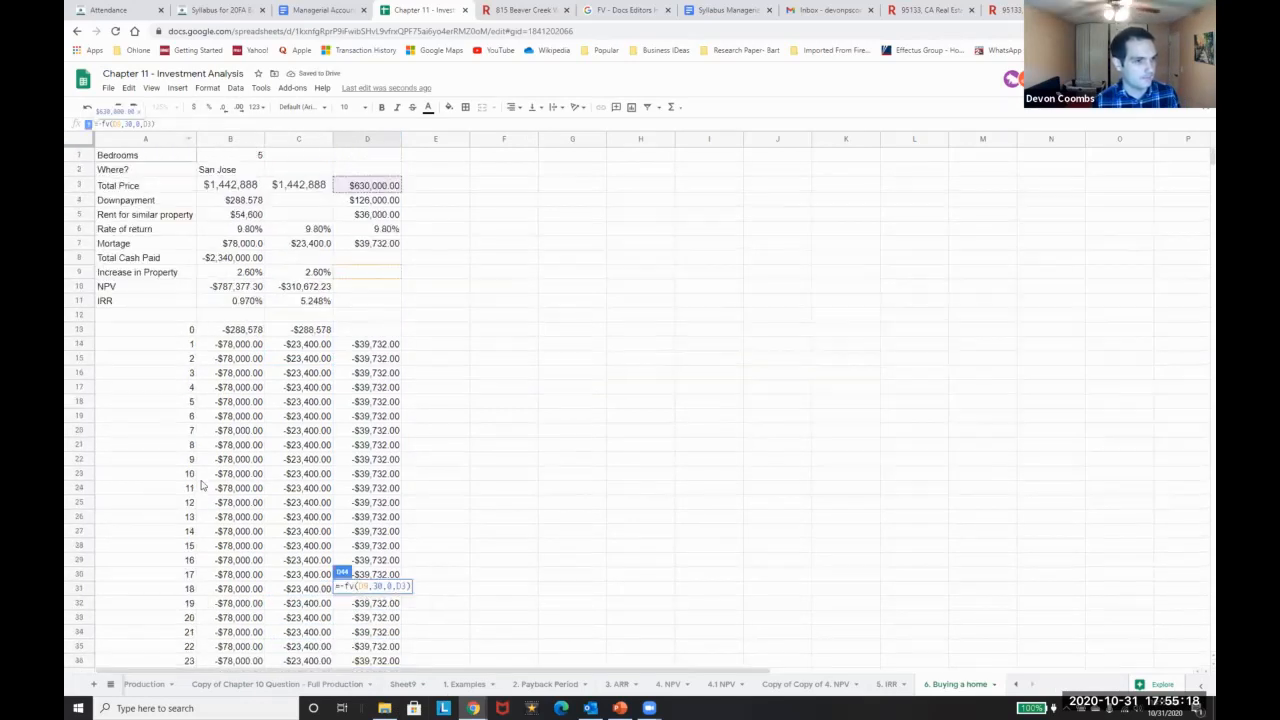
key(Escape)
Copy the 2.60% property increase from C9 into D9
key(Up)
key(Up)
key(Up)
key(Up)
key(Up)
key(Up)
key(Up)
key(Up)
key(Up)
key(Up)
key(Up)
key(Up)
key(Up)
key(Up)
key(Up)
key(Up)
key(Up)
key(Up)
key(Up)
key(Up)
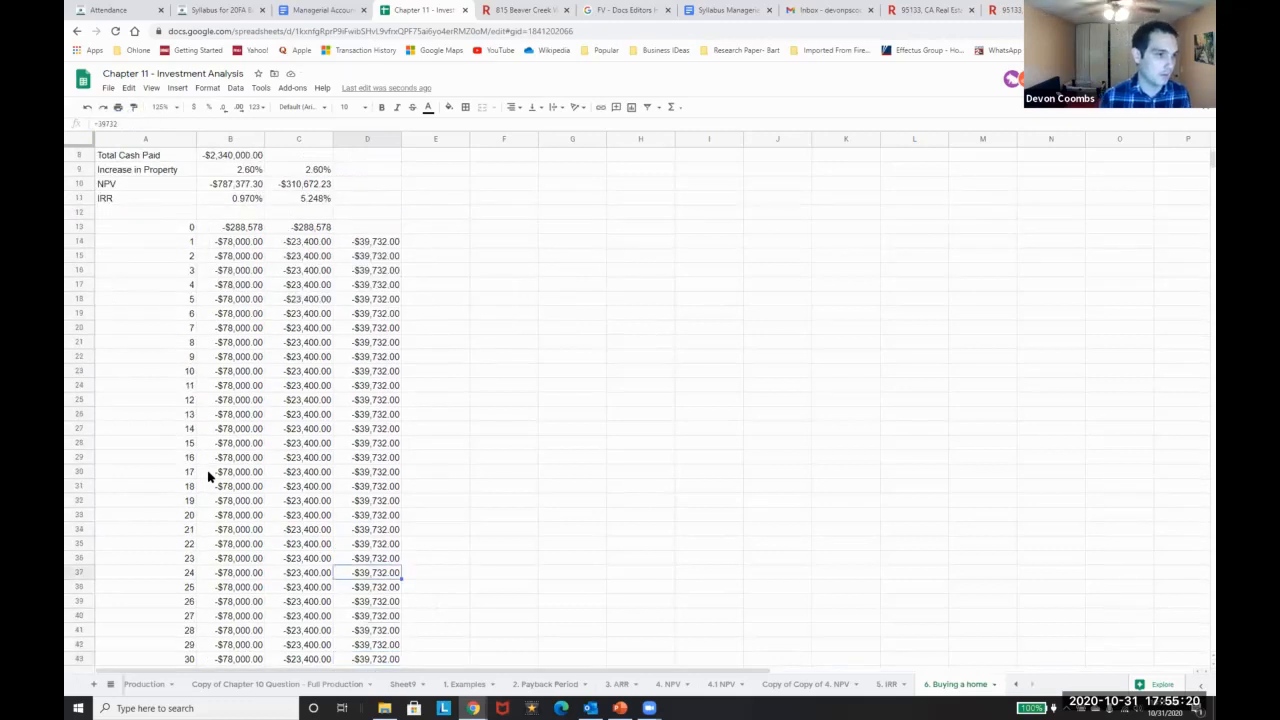
key(Up)
key(Up)
key(Down)
key(Left)
key(ctrl+c)
key(Right)
key(ctrl+v)
scroll(285, 455, down, 5)
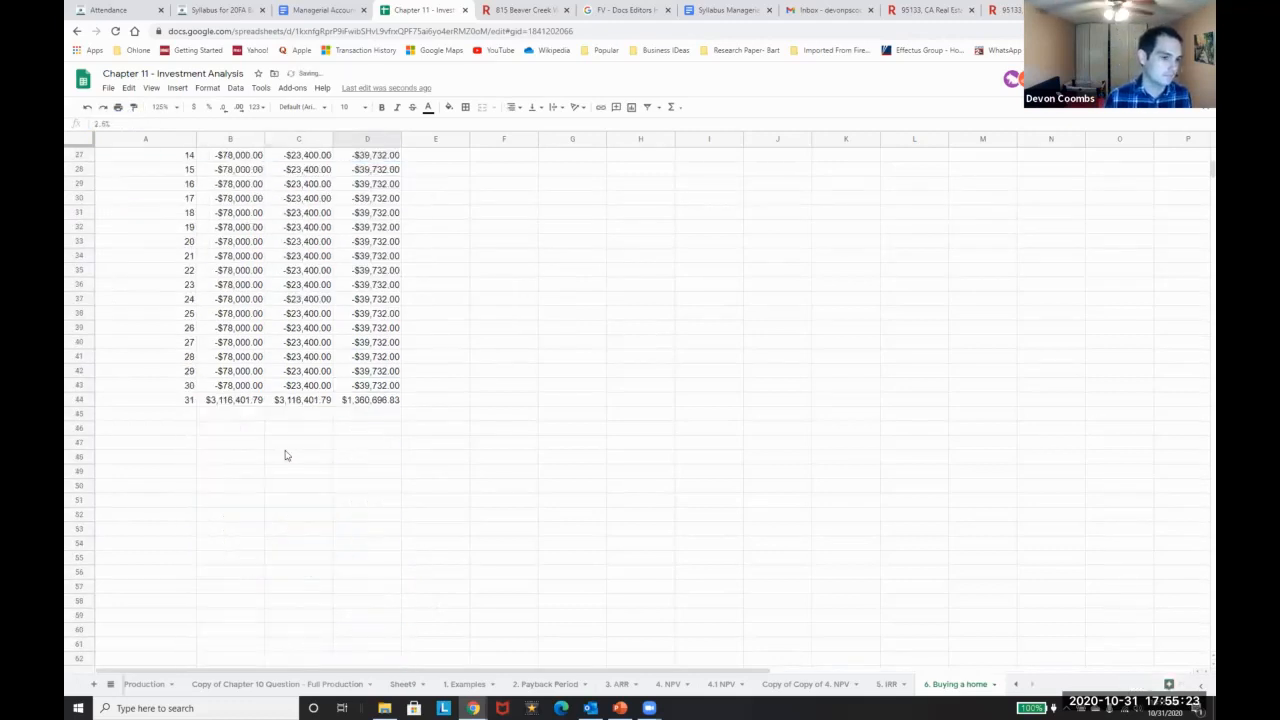
click(357, 413)
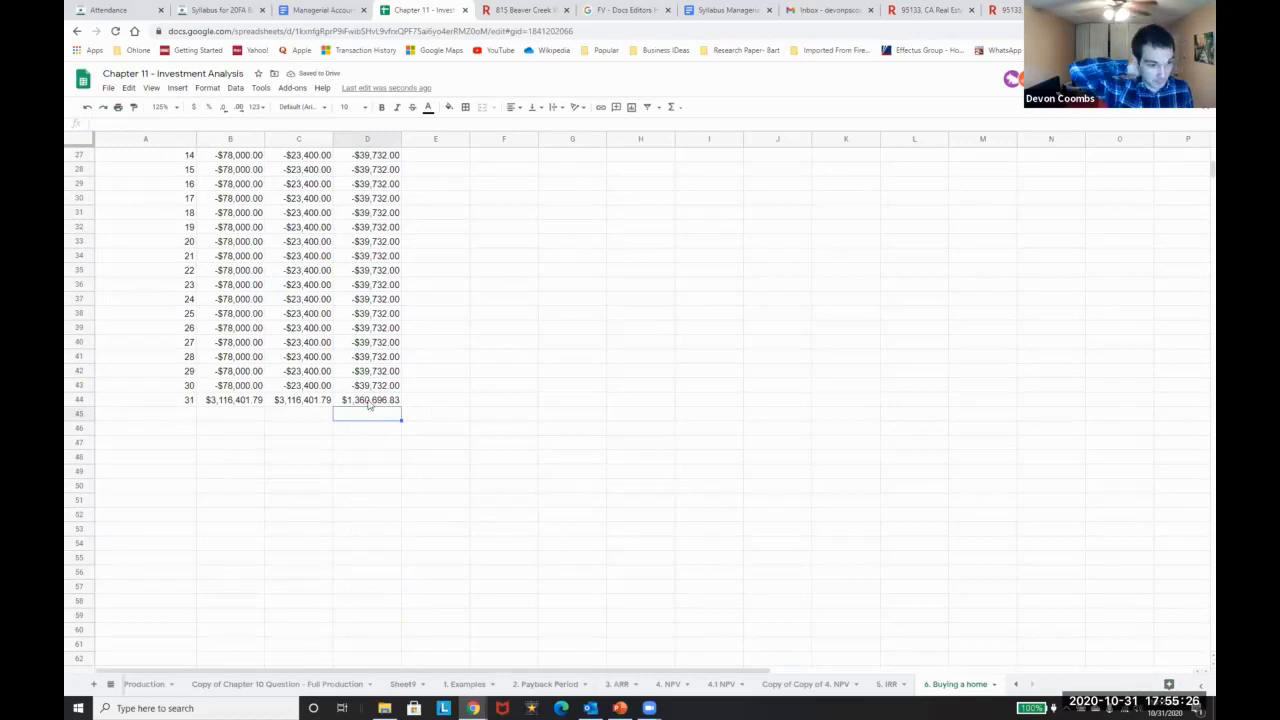
scroll(368, 412, up, 5)
Set D13's year 0 cash flow to the negative $126,000.00 downpayment
click(319, 331)
key(Right)
key(Left)
key(Right)
key(Left)
key(ctrl+c)
key(Right)
key(ctrl+v)
text(=)
text(-)
click(366, 201)
key(Return)
click(398, 331)
Copy the NPV and IRR formulas from C10:C11 into D10:D11, giving -$393,338.37 and 0.187%
key(Up)
key(Up)
key(Left)
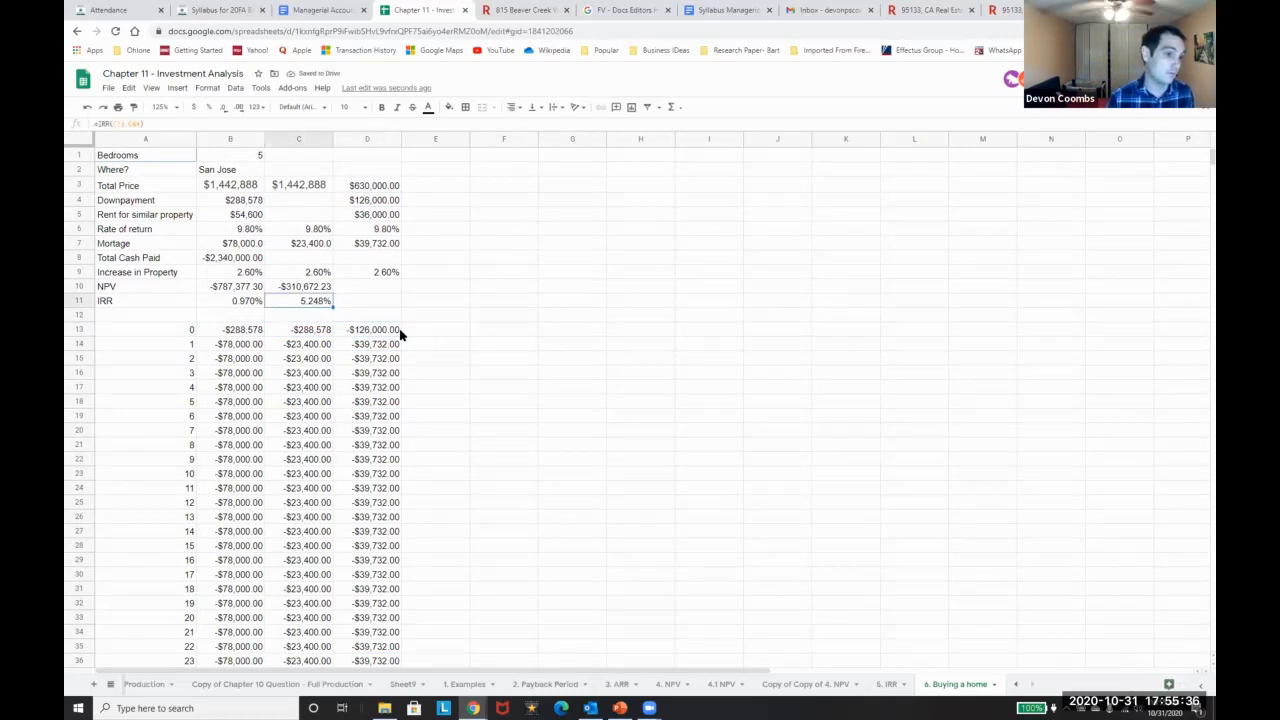
key(Right)
key(ctrl+v)
key(Left)
key(Up)
key(ctrl+c)
key(Right)
key(ctrl+v)
key(Down)
Review the sheet and select the San Jose label in B2
scroll(360, 340, down, 3)
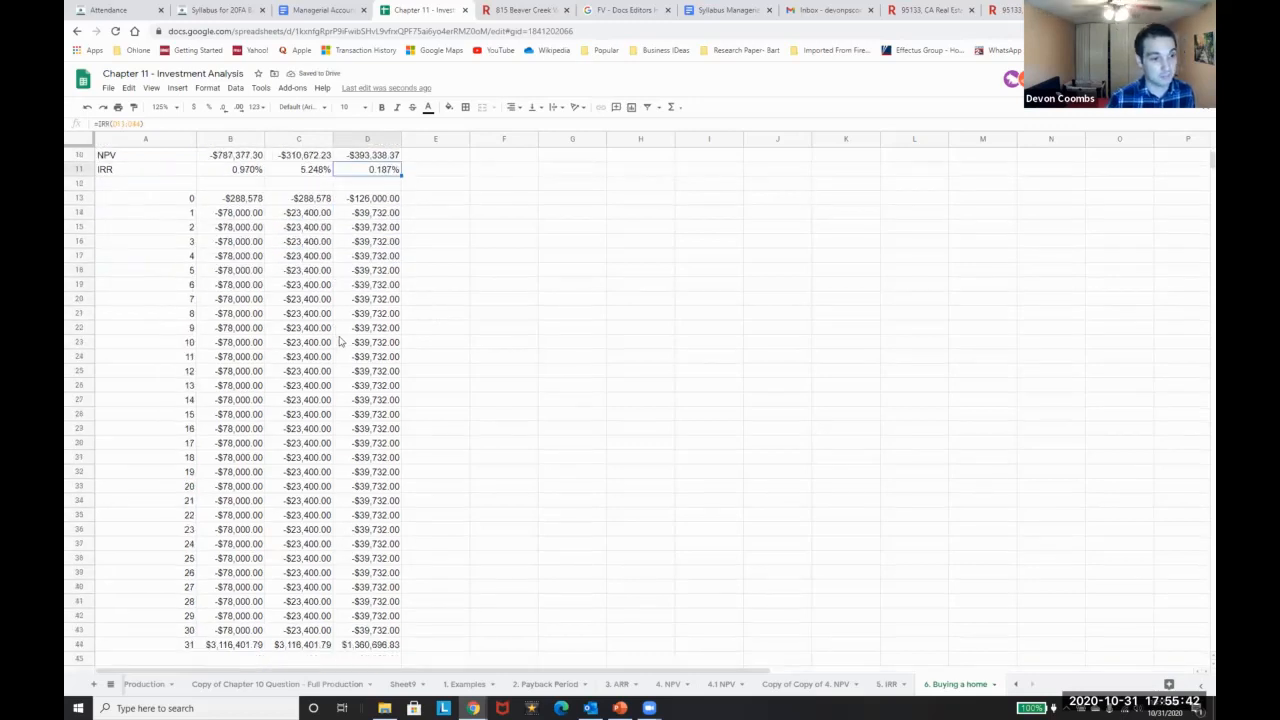
scroll(340, 341, up, 3)
click(281, 174)
click(224, 179)
click(222, 170)
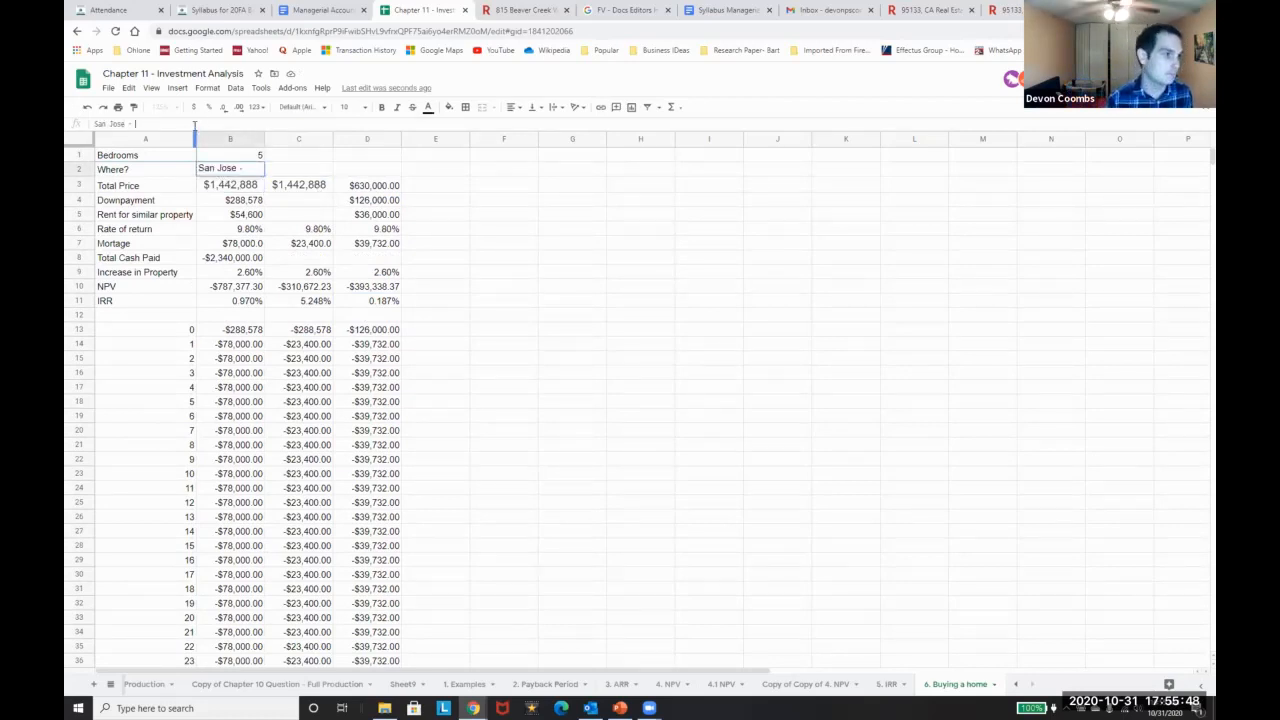
Rename the B2 label to 'San Jose - Exclude Rent'
text(- Include)
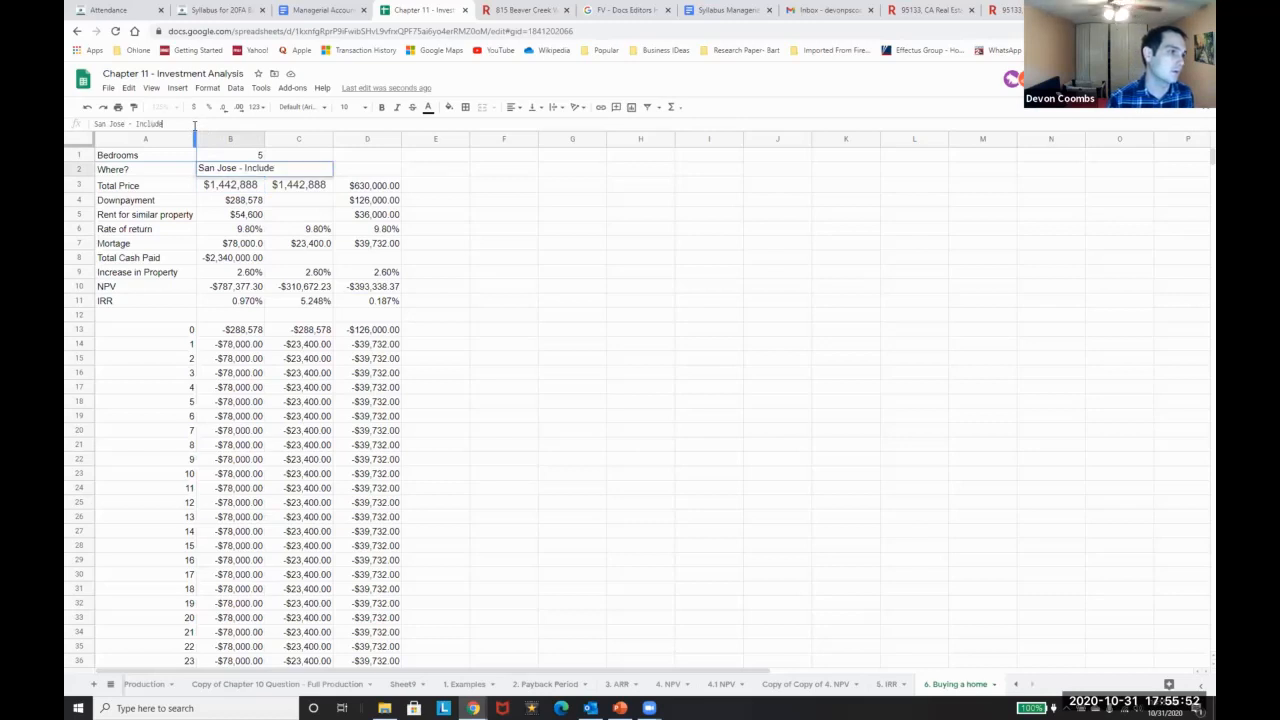
key(BackSpace)
key(BackSpace)
key(BackSpace)
key(BackSpace)
key(BackSpace)
key(BackSpace)
key(BackSpace)
key(BackSpace)
text(Exclude Rent)
key(Tab)
Copy the label to C2 as 'San Jose - Include Rent' and set C1 to 5 bedrooms
key(Left)
key(Right)
key(ctrl+v)
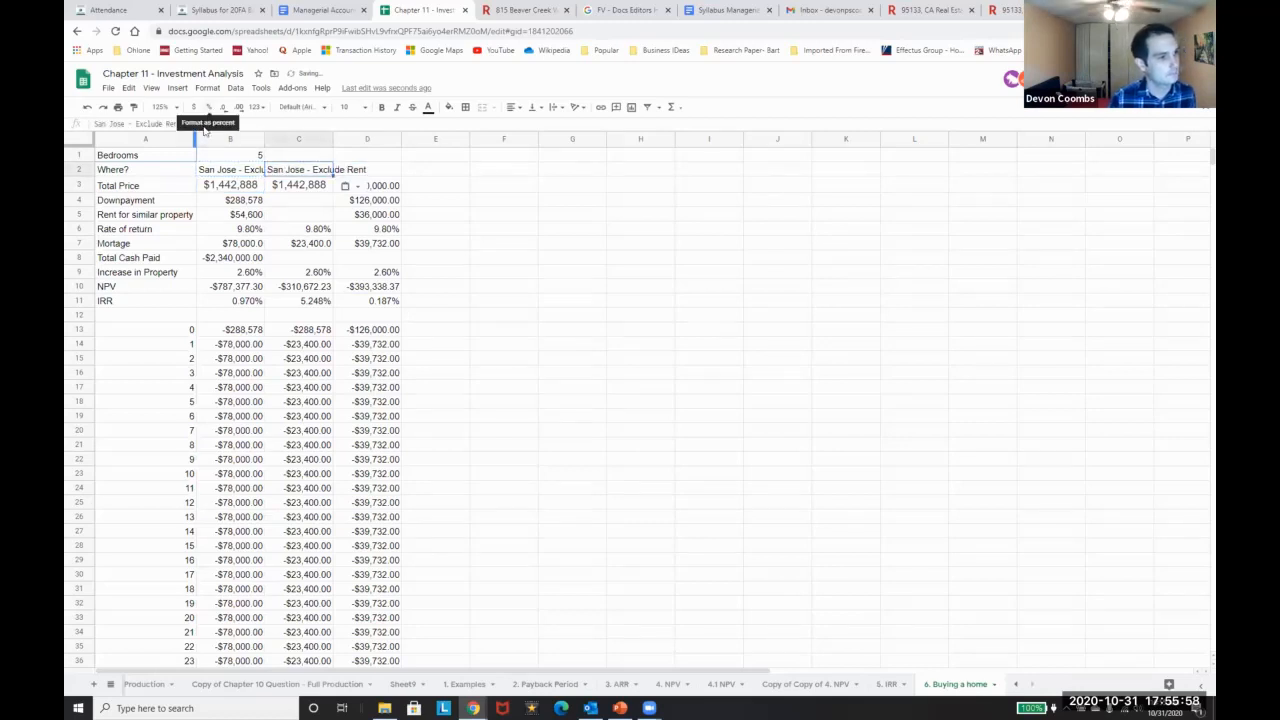
click(147, 124)
double_click(147, 124)
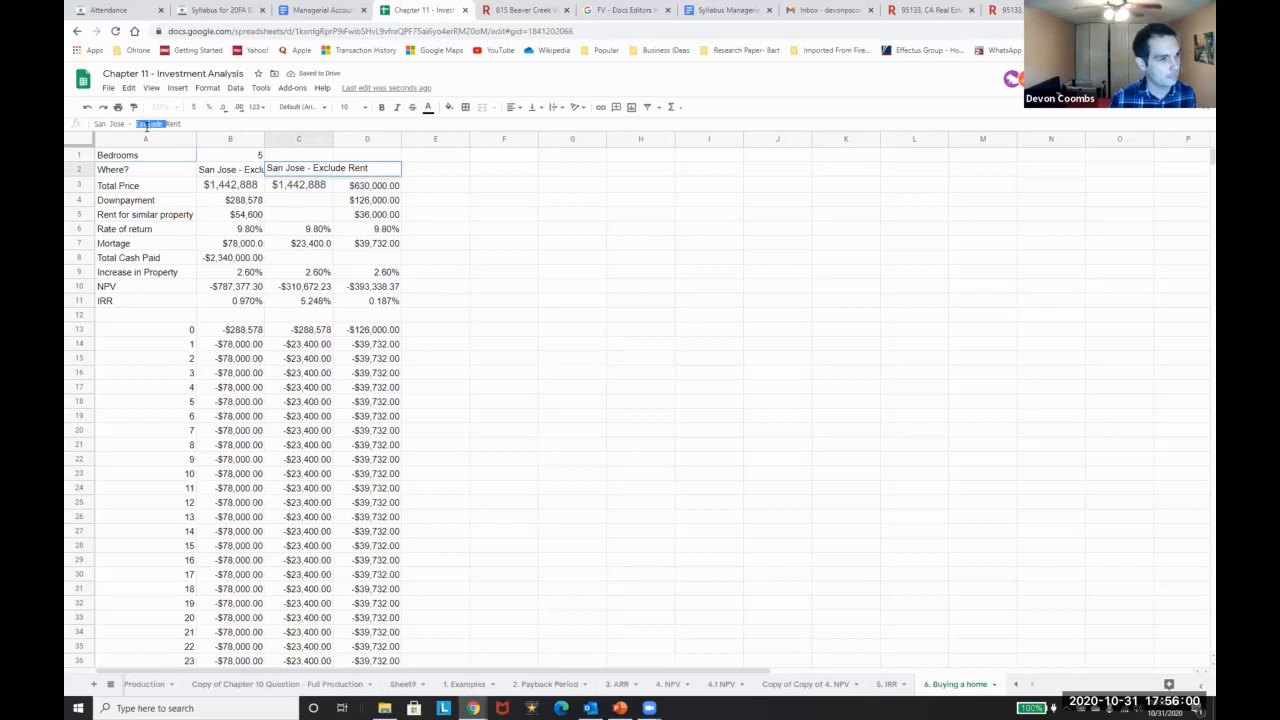
text(Include Rent)
key(shift+Return)
text(5)
key(Tab)
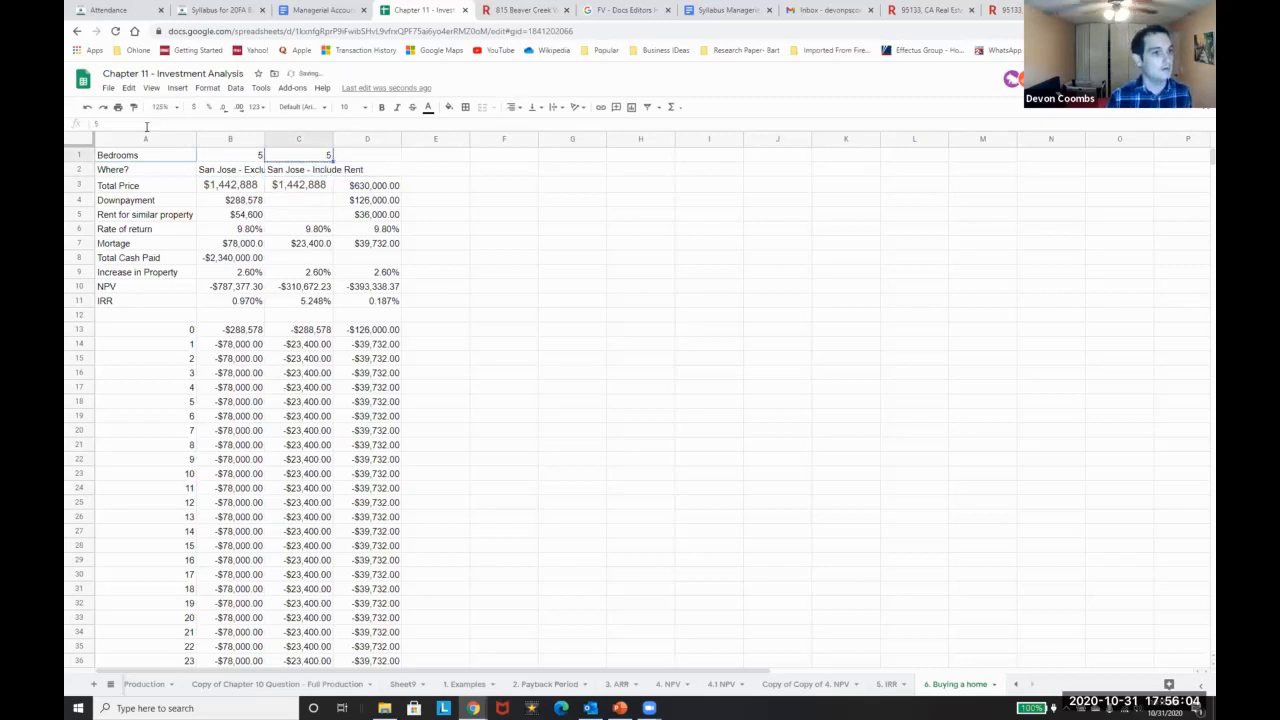
Enter 3 bedrooms in D1 and E1
text(3)
key(Tab)
text(3)
key(Return)
key(ctrl+Right)
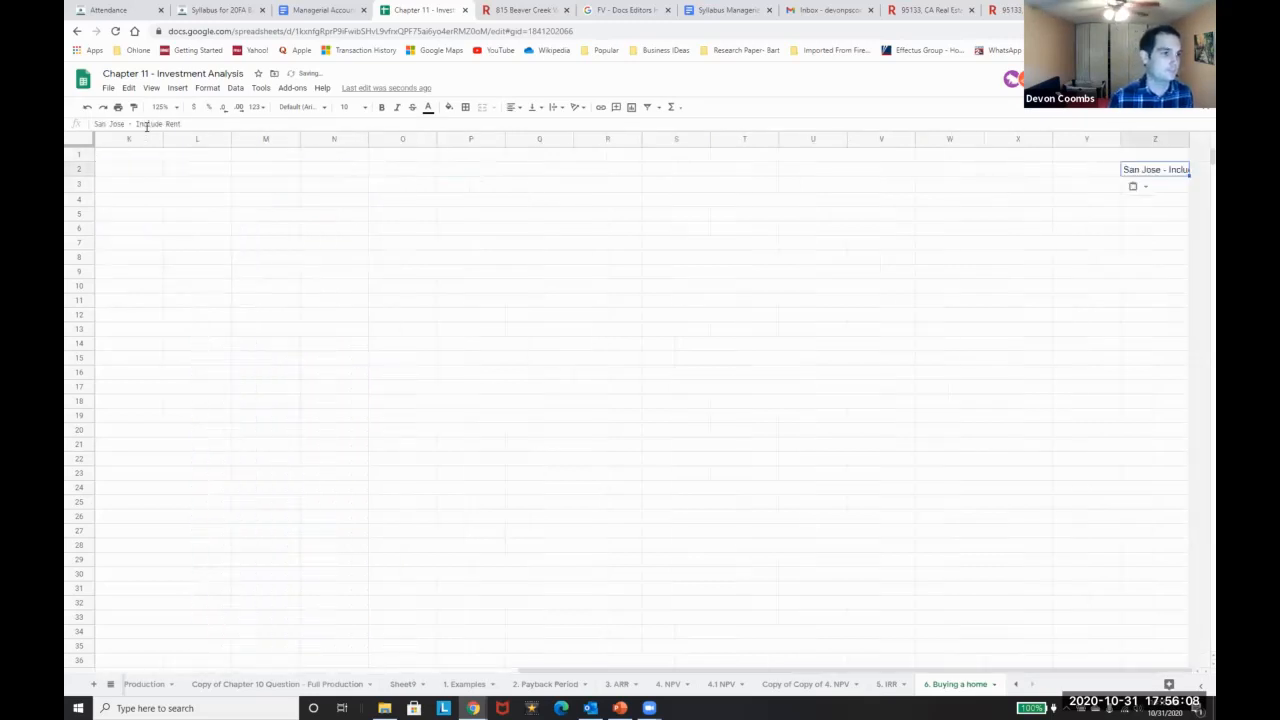
key(ctrl+Home)
key(ctrl+Down)
key(Right)
key(Up)
key(ctrl+Up)
Label D2 'San Jose - Exclude Rent' and E2 'San Jose - IncludeRent'
key(Down)
key(Right)
key(ctrl+c)
key(Right)
key(ctrl+v)
double_click(150, 124)
text(Exclude)
key(Return)
key(Up)
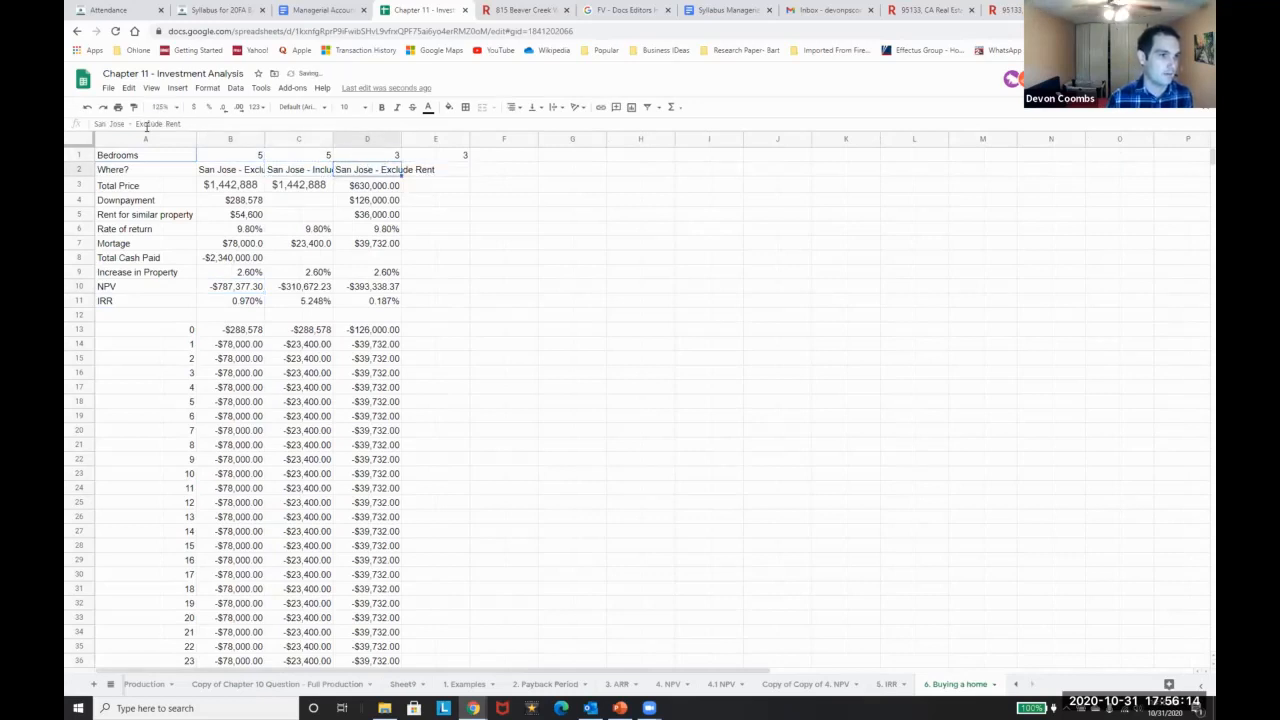
key(ctrl+c)
key(Right)
key(ctrl+v)
double_click(147, 125)
text(Include)
key(Return)
Set E7's mortgage to =D7-D5, column D's mortgage minus rent
key(Down)
key(Down)
key(Down)
key(Down)
key(Down)
key(Down)
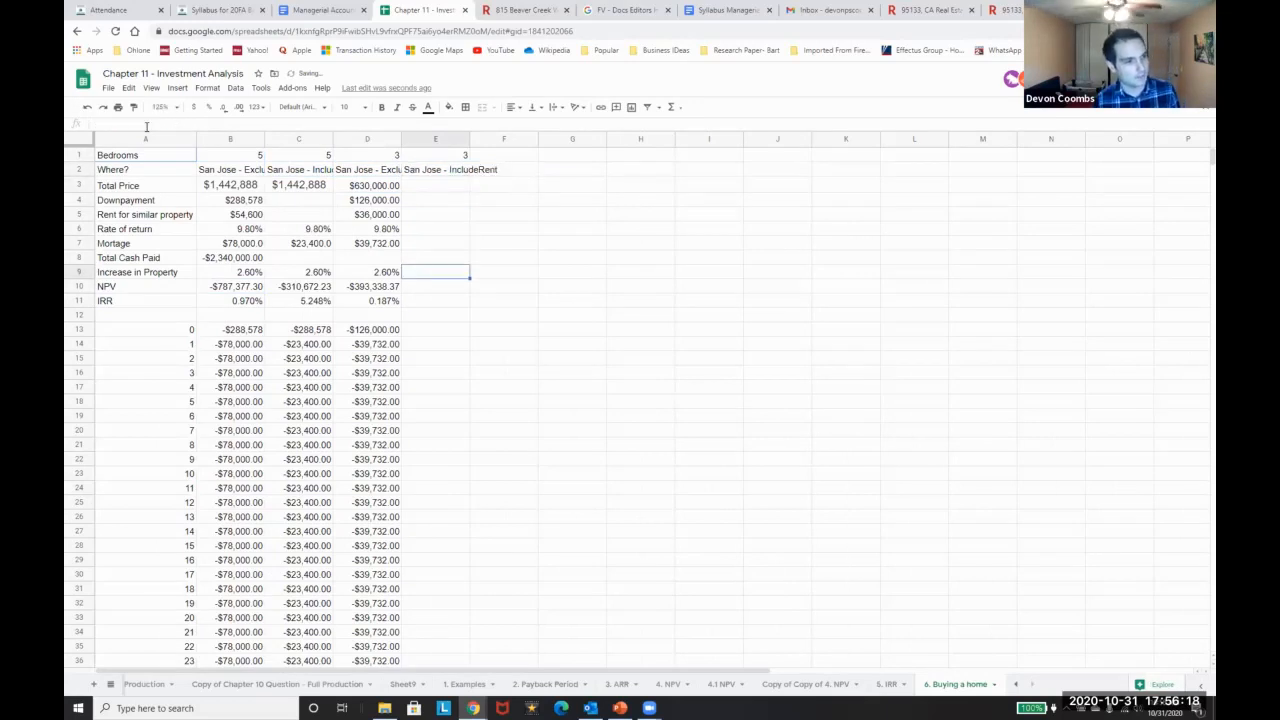
key(Up)
key(Left)
key(Up)
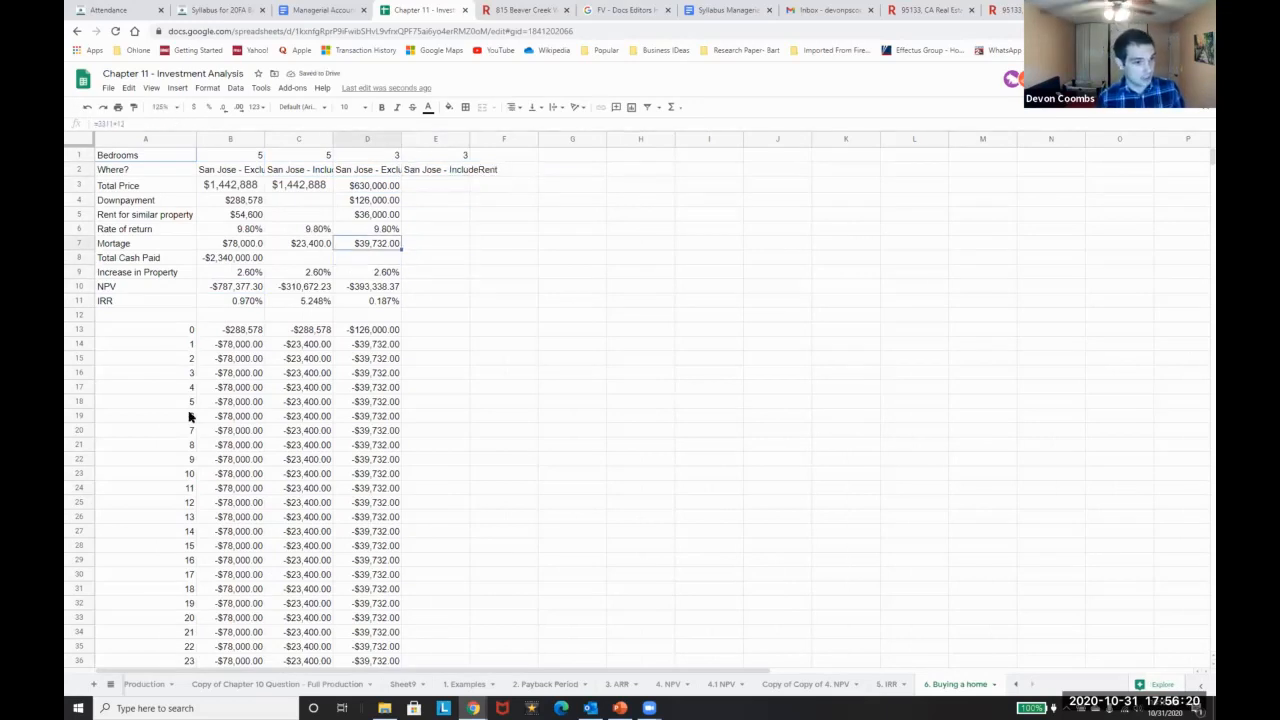
key(Right)
text(=)
key(Left)
text(-)
key(Up)
key(Up)
key(Left)
key(Return)
key(Up)
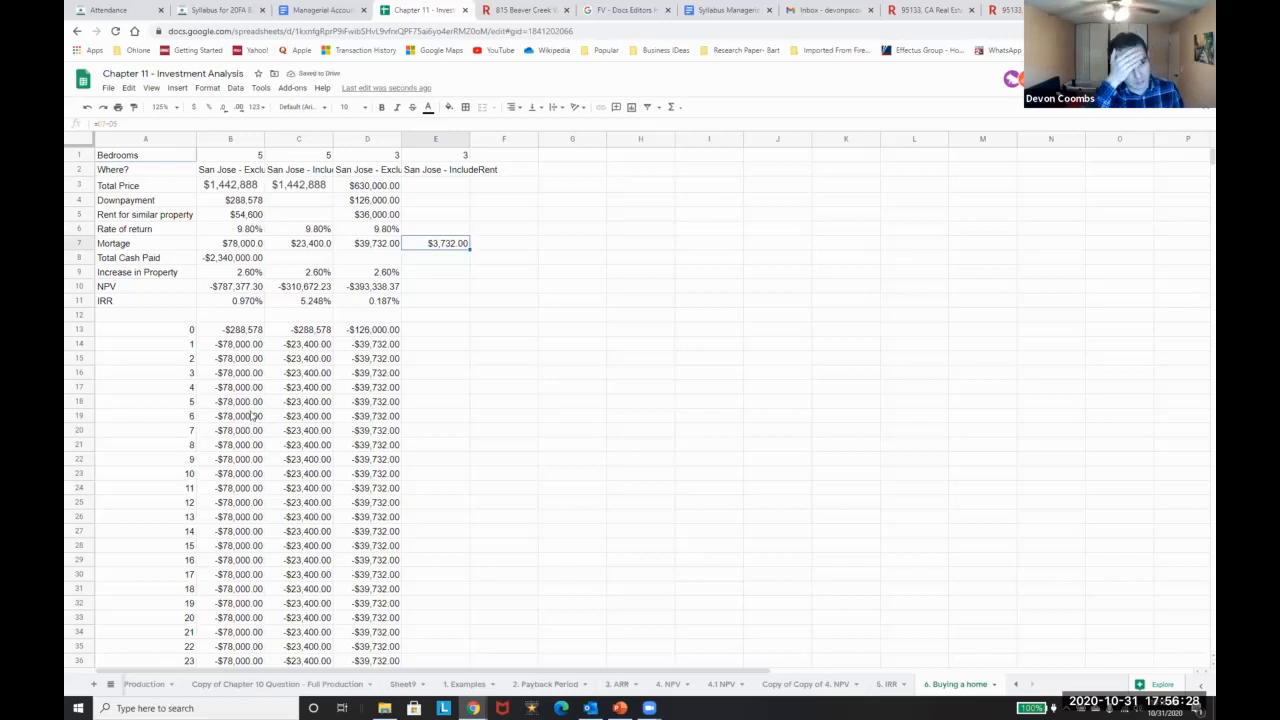
Copy the total price, downpayment, rent and rate of return from D3:D6 into E3:E6
click(383, 187)
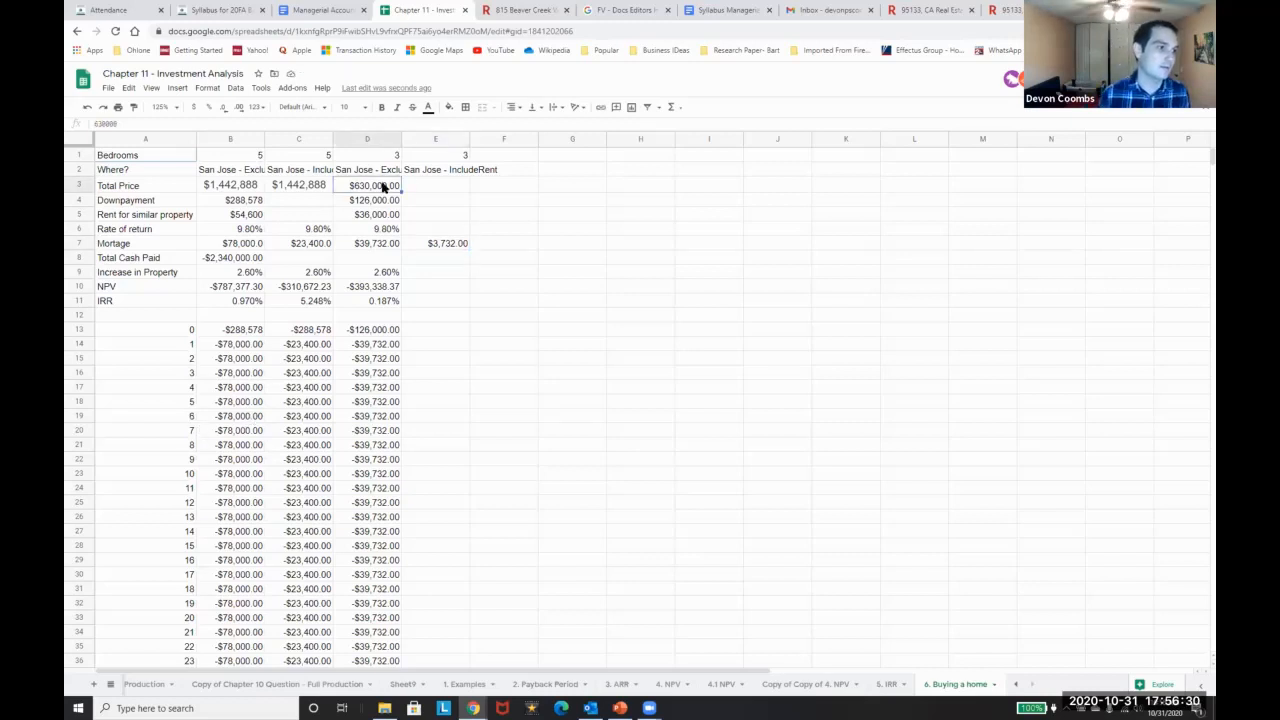
key(ctrl+c)
key(Right)
key(ctrl+v)
key(Left)
key(Down)
key(ctrl+c)
key(Right)
key(ctrl+v)
key(Down)
key(Left)
key(ctrl+c)
key(Right)
key(ctrl+v)
key(Left)
key(ctrl+c)
key(Right)
key(ctrl+v)
key(Down)
key(Left)
key(ctrl+c)
key(Right)
key(ctrl+v)
Copy the property increase, NPV and IRR from D9:D11 into E9:E11
key(Down)
key(Down)
key(Down)
key(Left)
key(ctrl+c)
key(Right)
key(ctrl+v)
key(Down)
key(Left)
key(ctrl+c)
key(Right)
key(ctrl+v)
key(Down)
key(Left)
key(ctrl+c)
key(Right)
key(ctrl+v)
Copy the D13:D44 cash flows into E13:E44
key(Down)
key(Left)
key(Down)
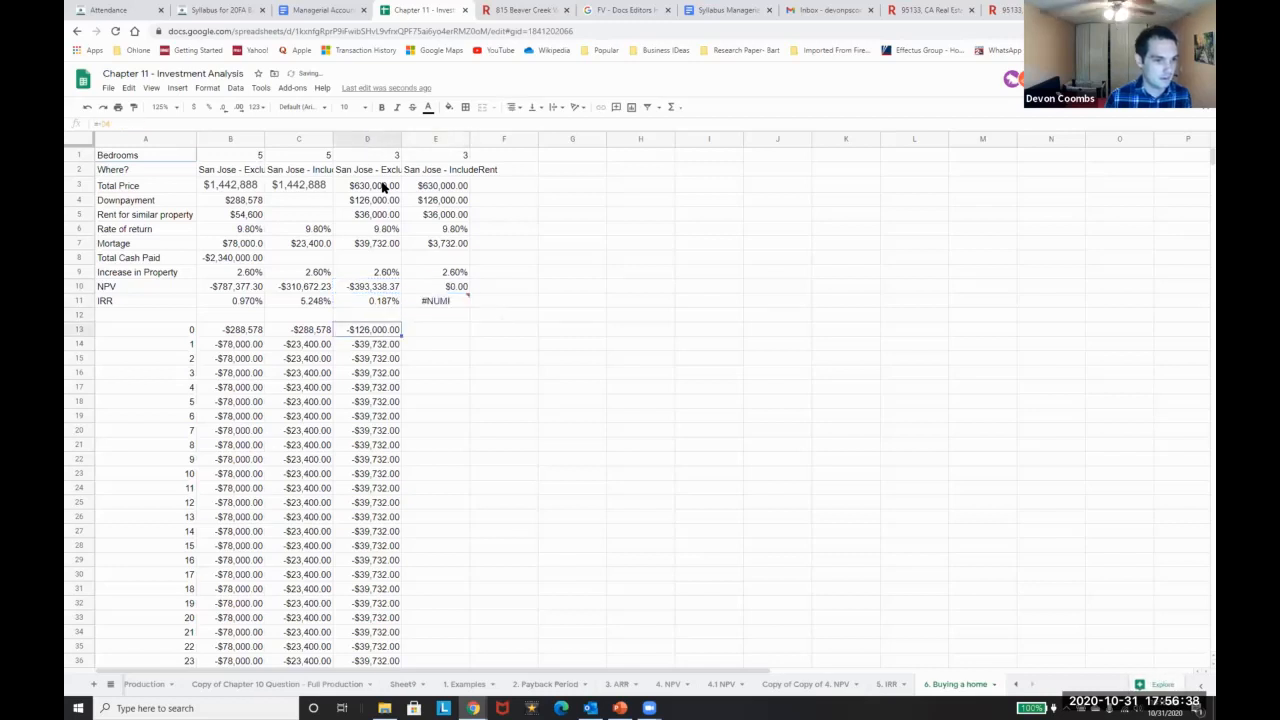
key(ctrl+shift+Down)
key(ctrl+c)
key(Right)
key(ctrl+v)
Set E14 to =-E7 and fill the formula down through E15:E43
key(Down)
text(=)
scroll(421, 222, up, 2)
text(-)
key(Up)
key(Up)
key(Up)
key(Up)
key(Up)
key(Up)
key(Up)
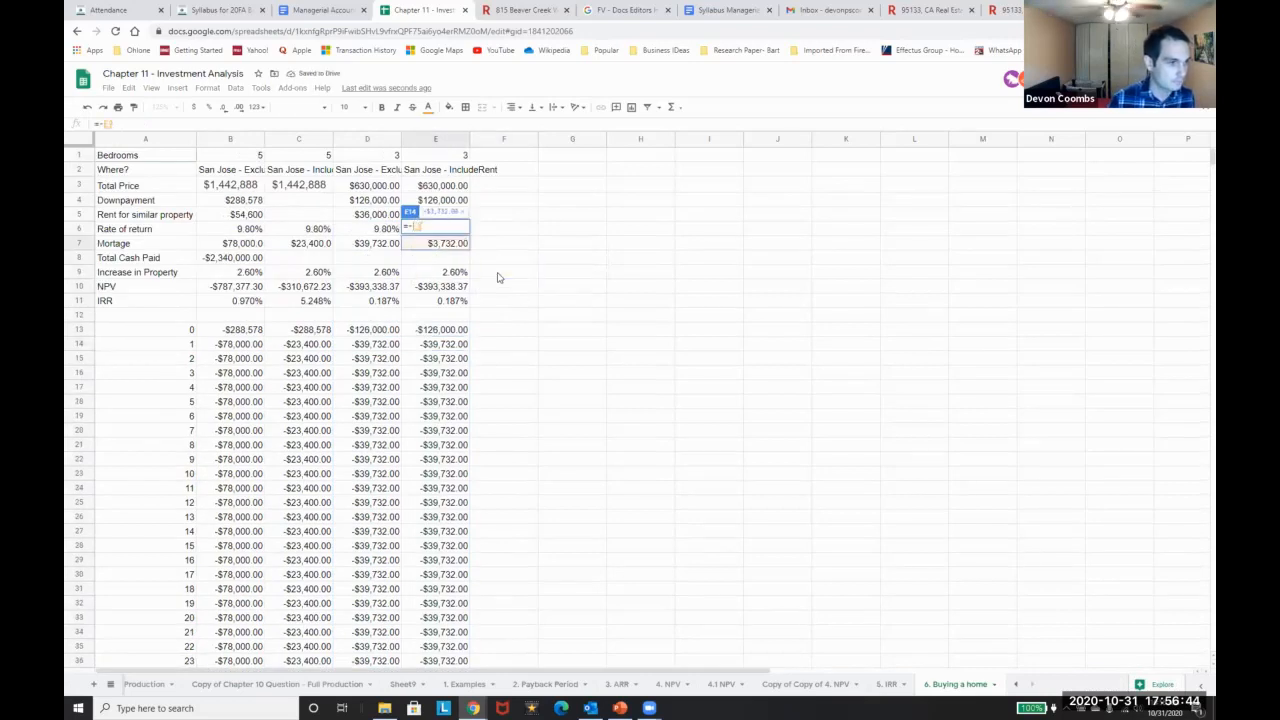
key(Return)
key(Up)
key(ctrl+c)
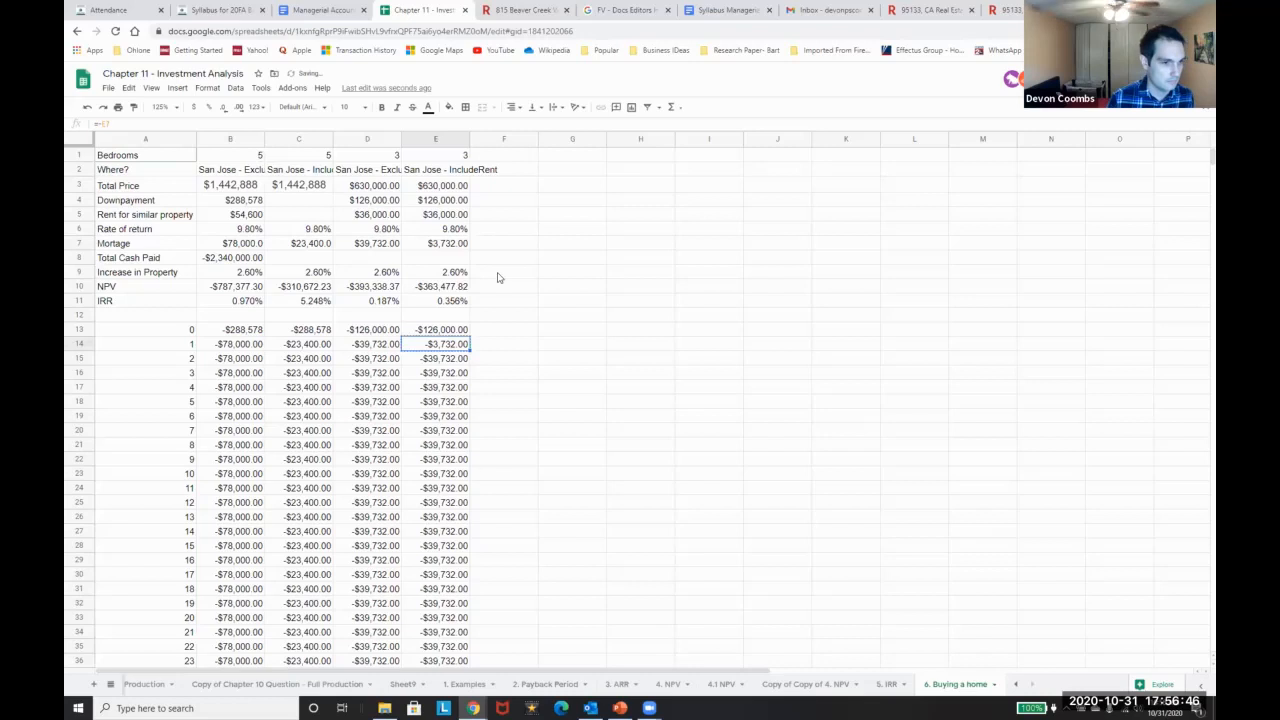
key(ctrl+shift+i)
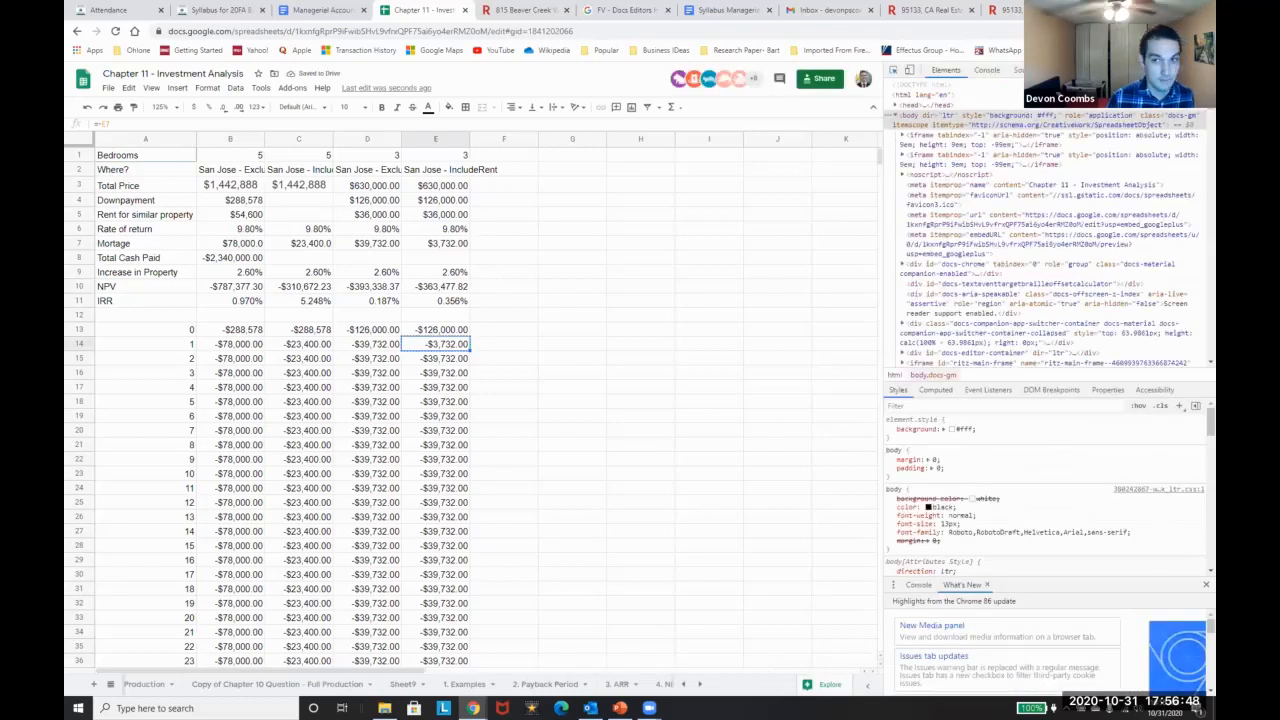
key(ctrl+shift+i)
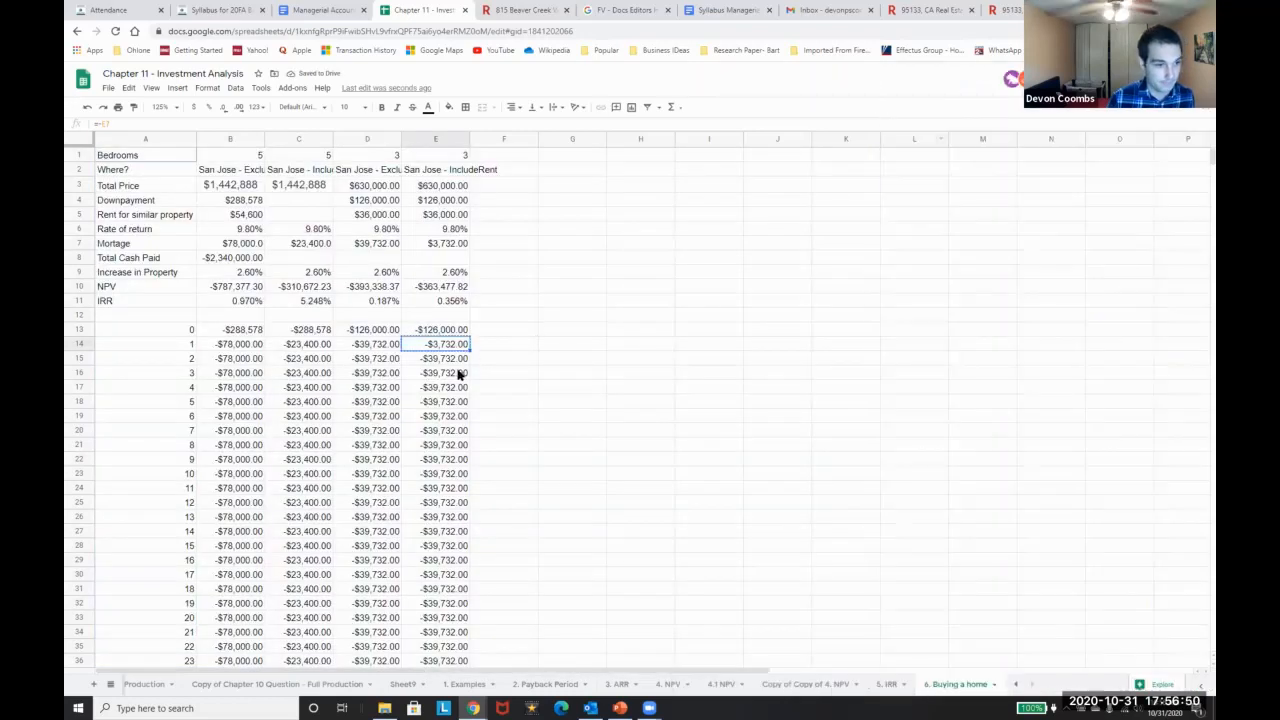
key(Down)
key(ctrl+shift+Down)
key(ctrl+v)
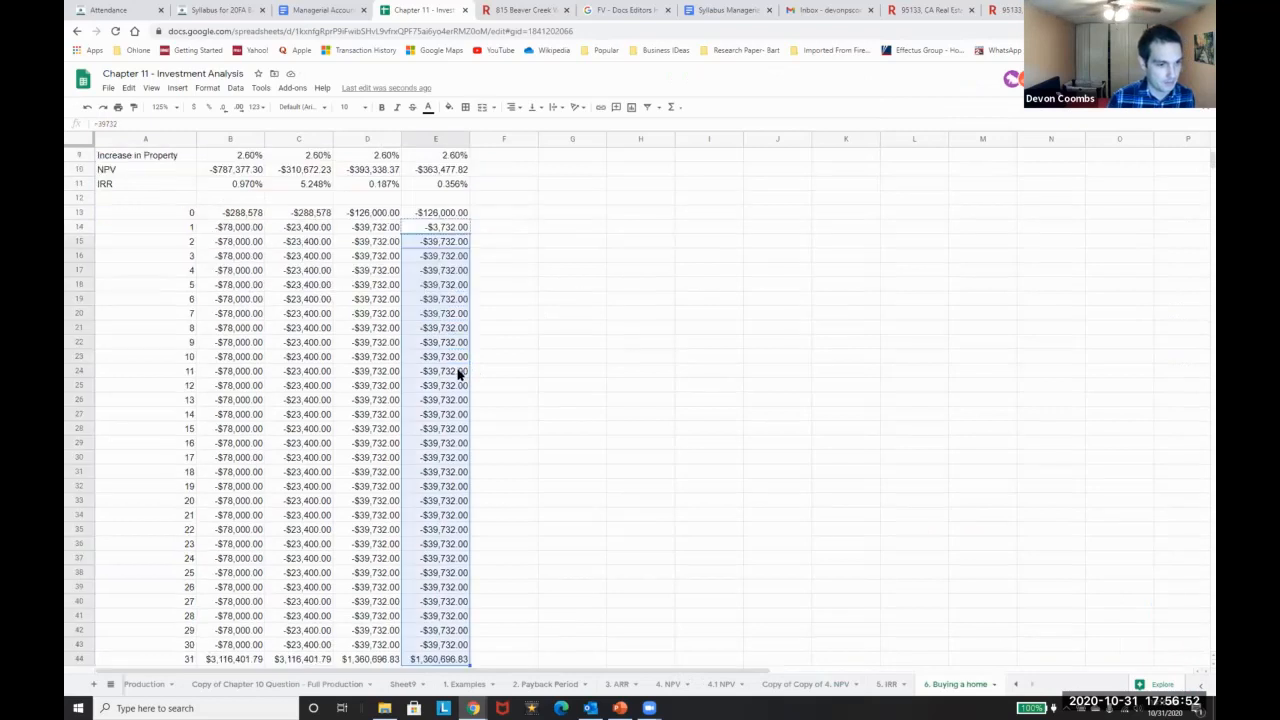
Check E10's NPV of -$79,027.33 and E11's IRR of 6.882%, then highlight column E's inputs
scroll(458, 373, up, 3)
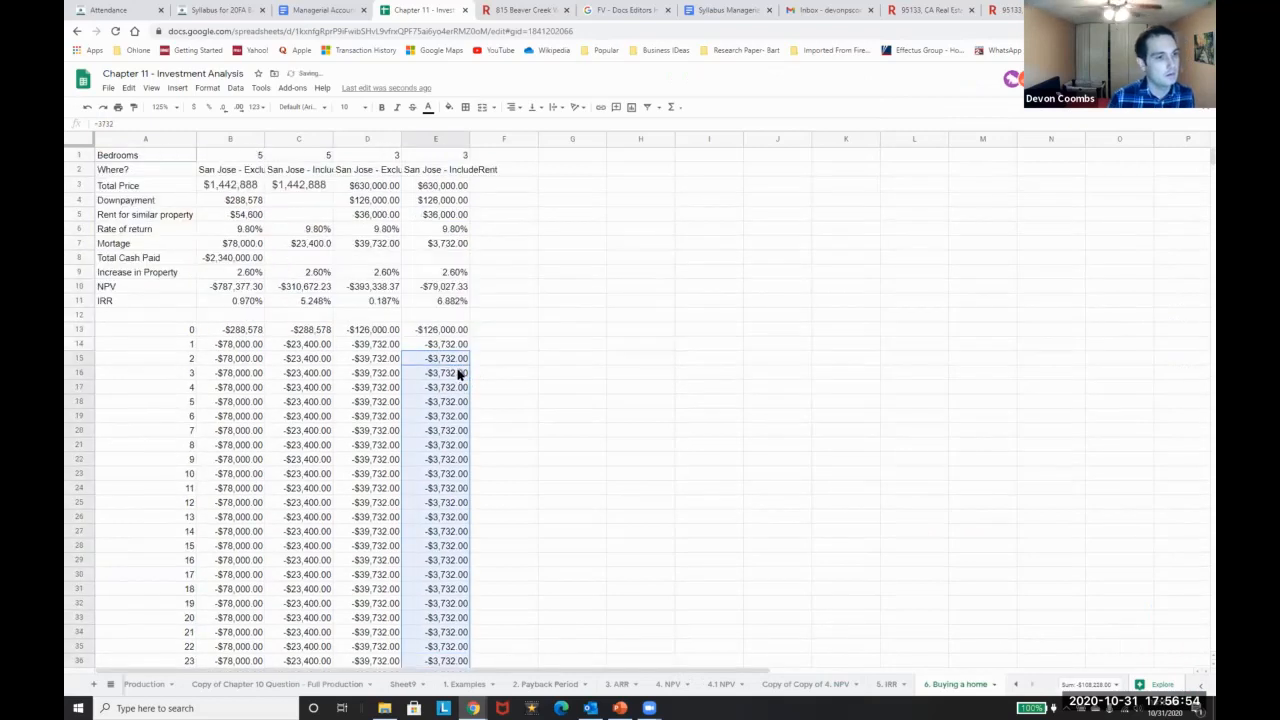
click(428, 289)
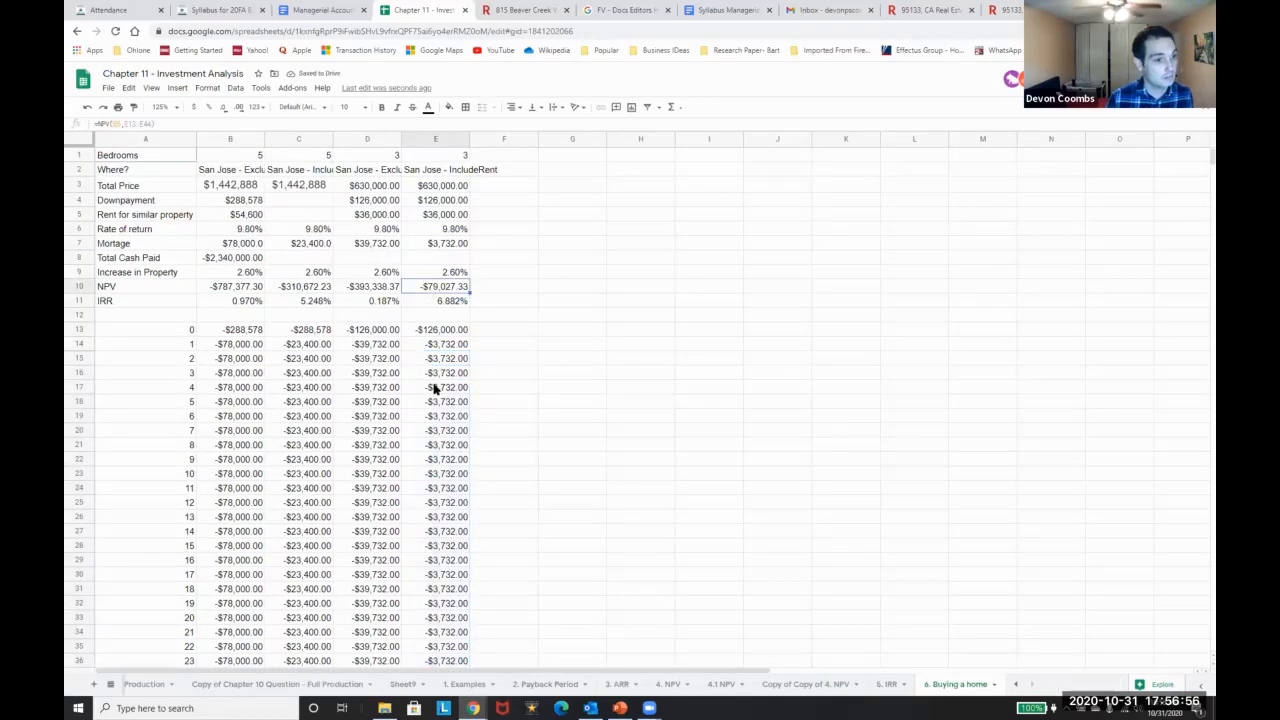
click(440, 300)
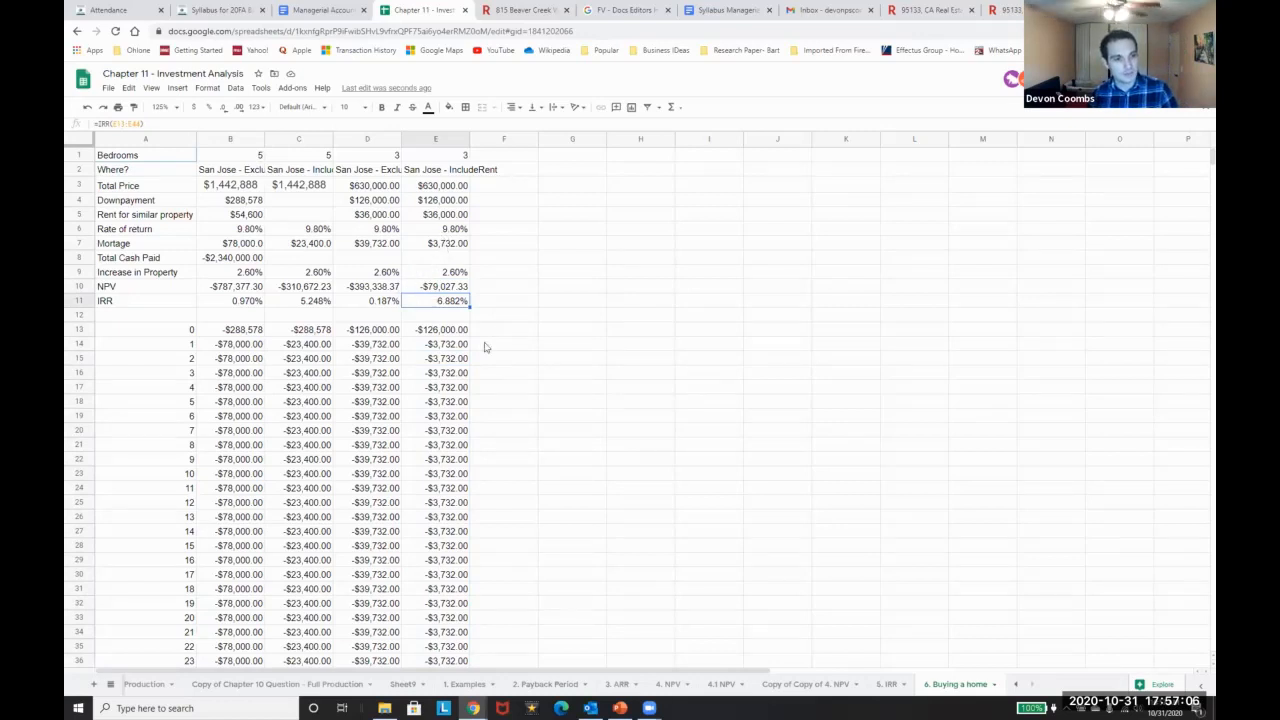
drag(426, 156, 443, 301)
click(435, 186)
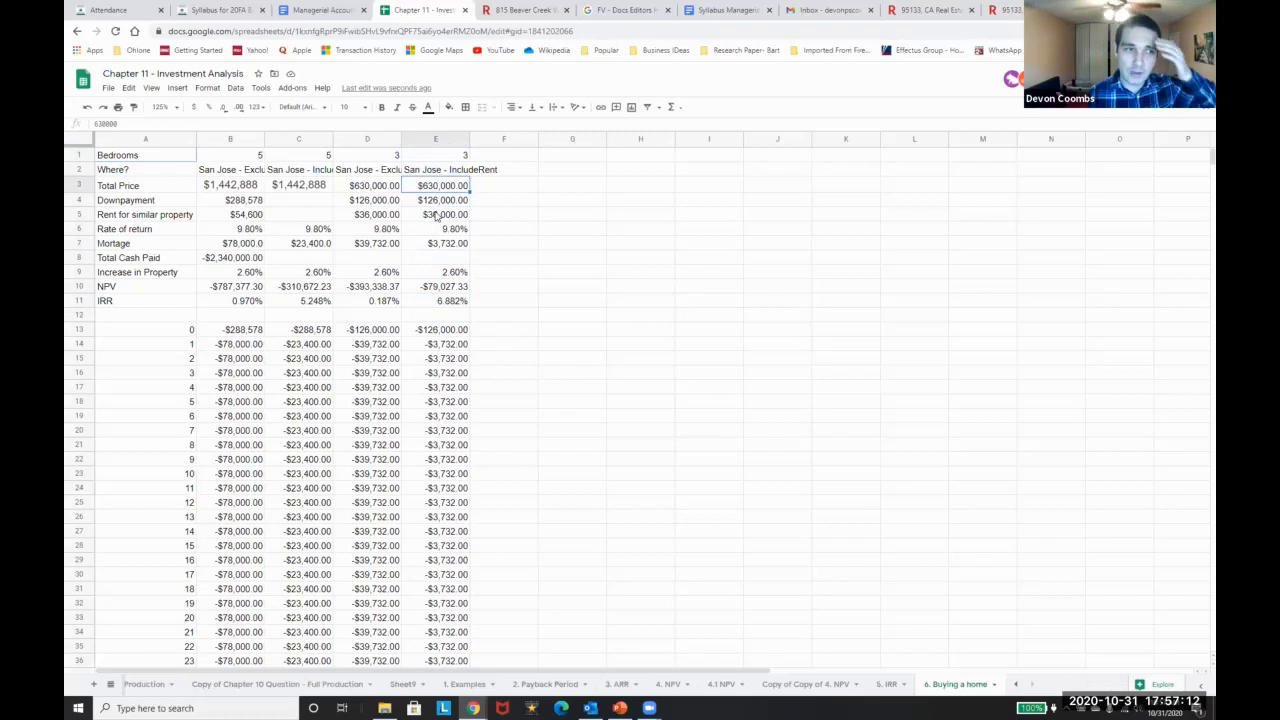
text(60)
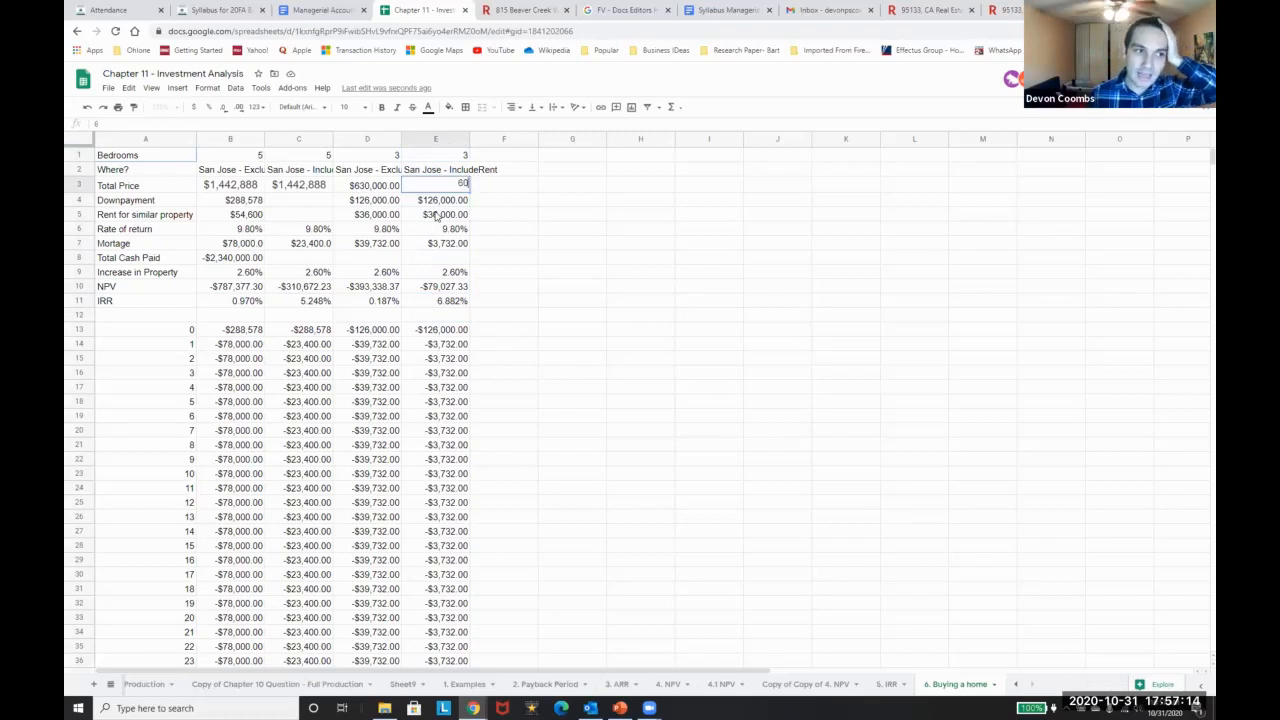
text(0000)
key(Return)
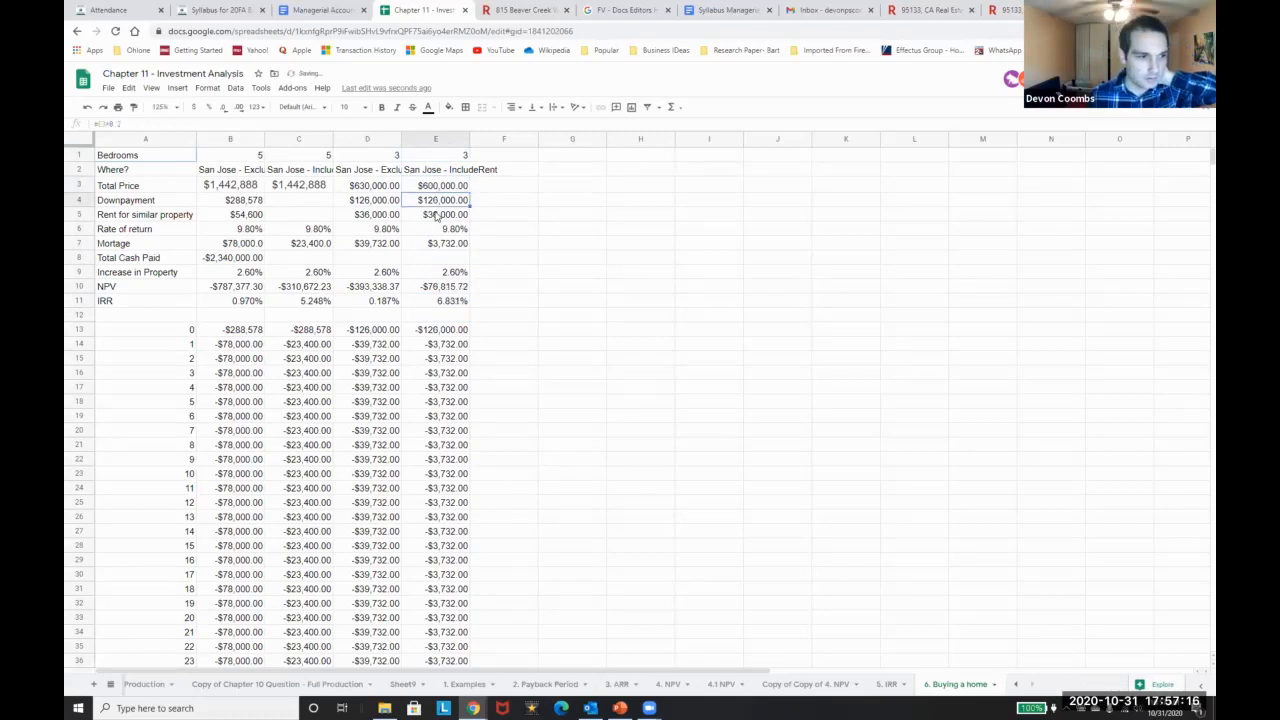
text(560)
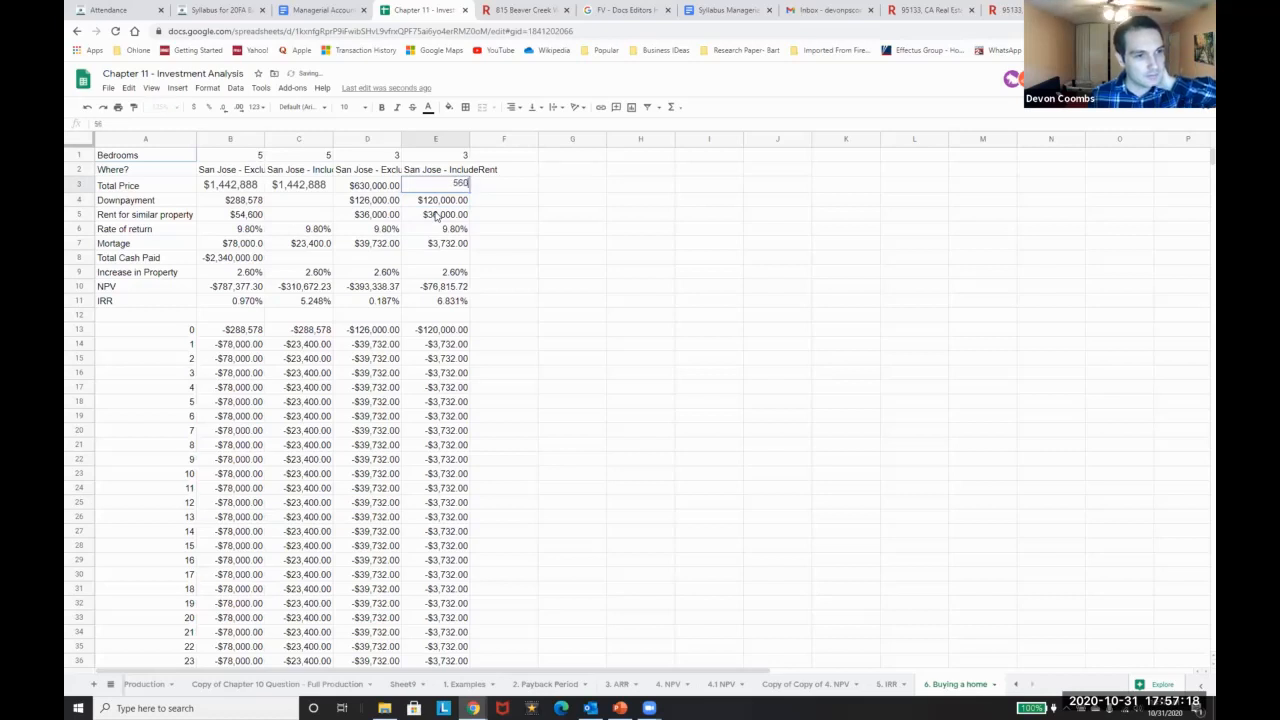
text(,0000)
key(Return)
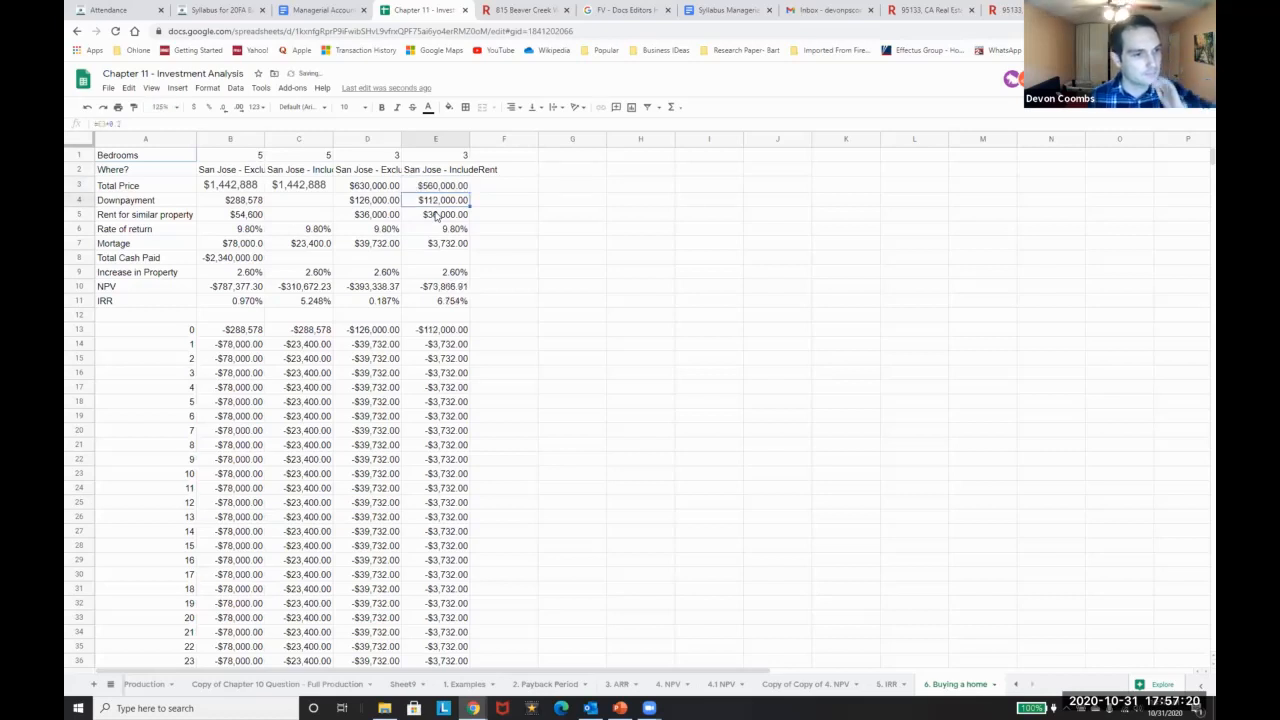
key(ctrl+z)
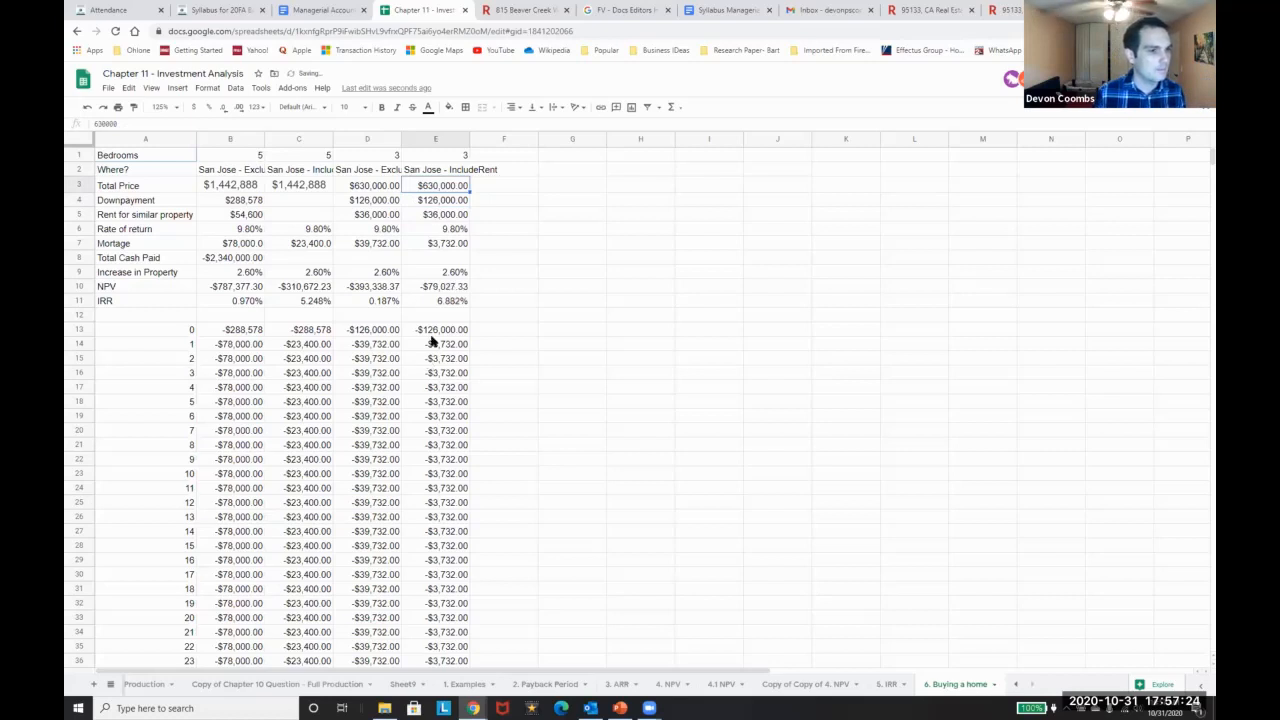
scroll(432, 342, down, 2)
scroll(435, 350, up, 2)
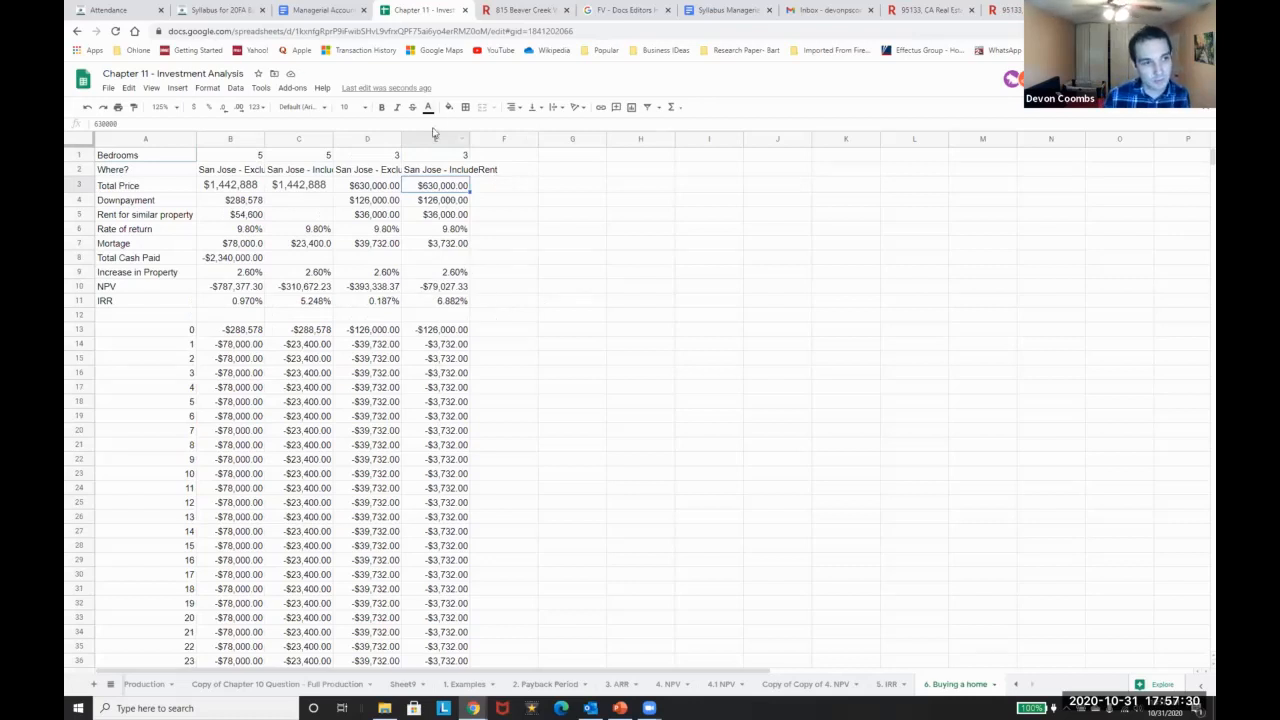
Widen column E to fit its label and inspect the NPV formula in E10 without changing it
drag(467, 137, 500, 137)
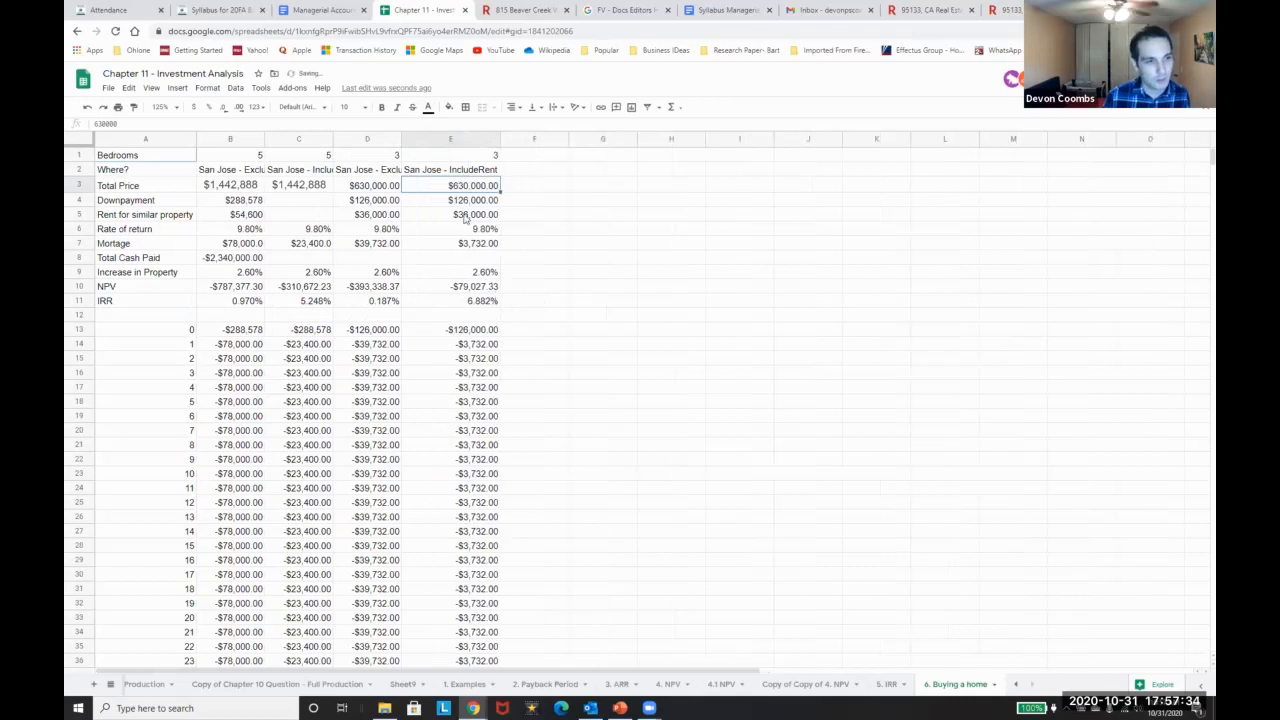
click(483, 288)
key(Return)
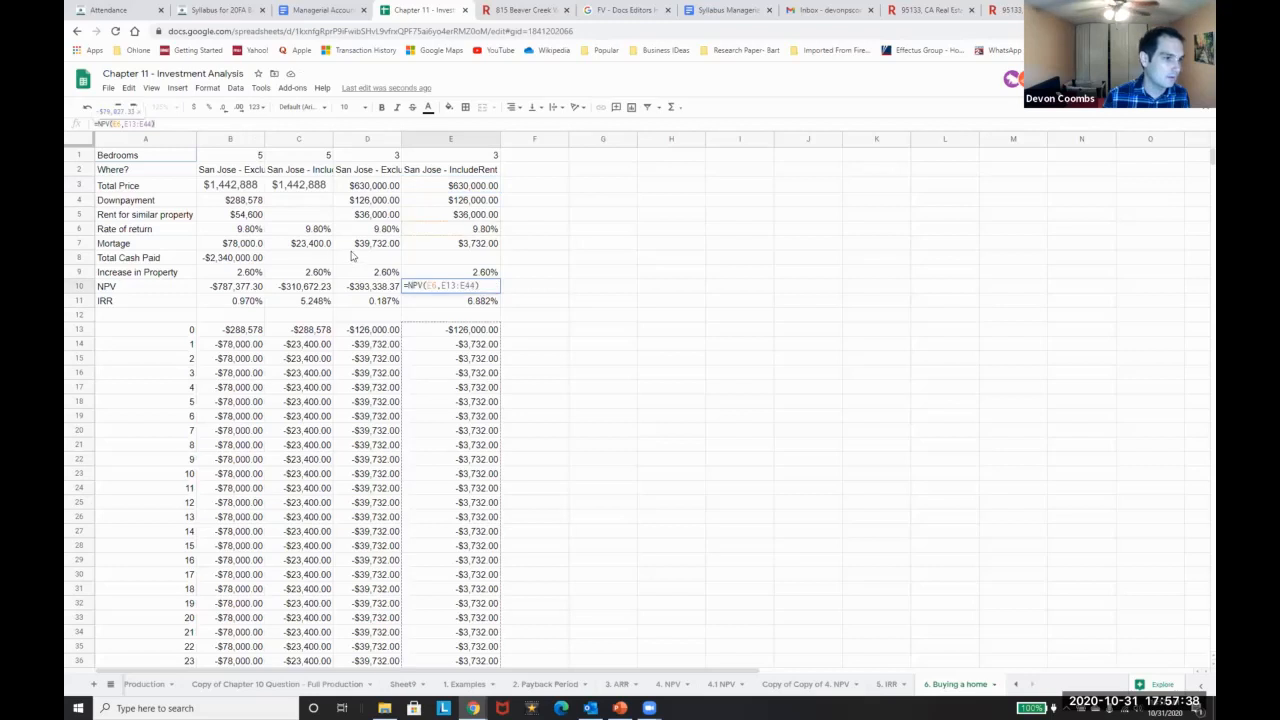
scroll(351, 256, down, 2)
scroll(345, 254, up, 2)
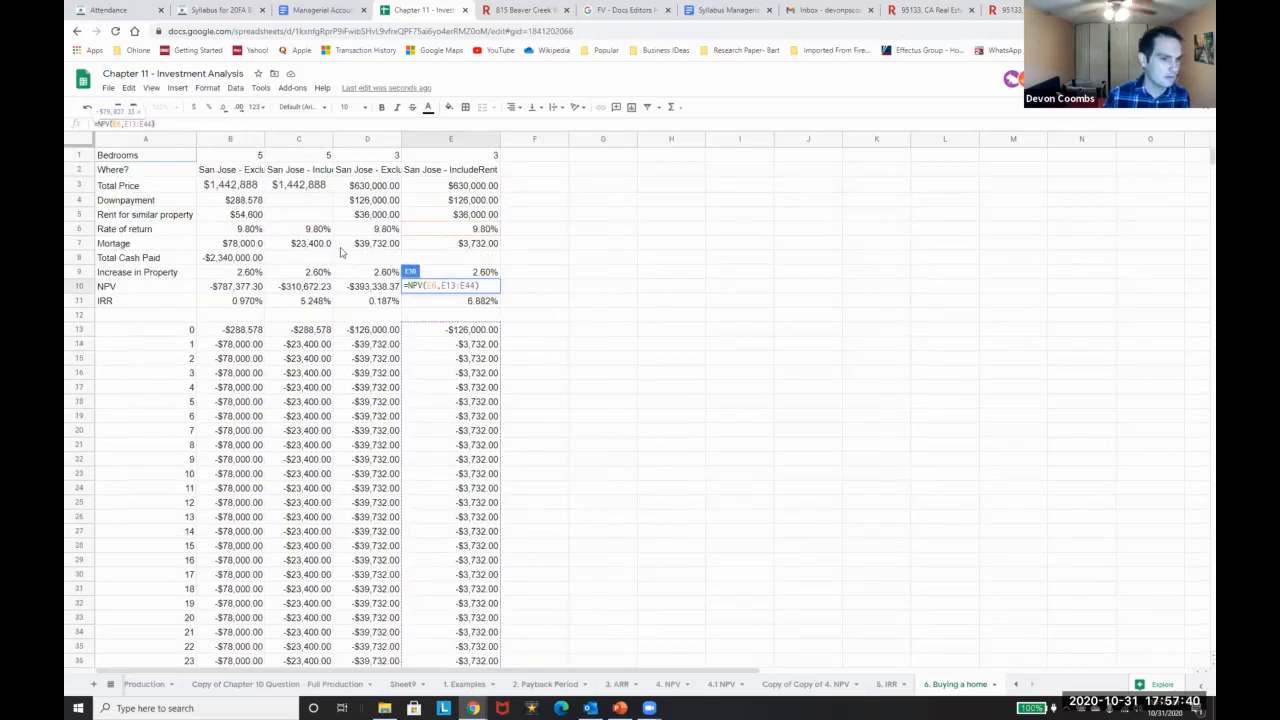
key(Escape)
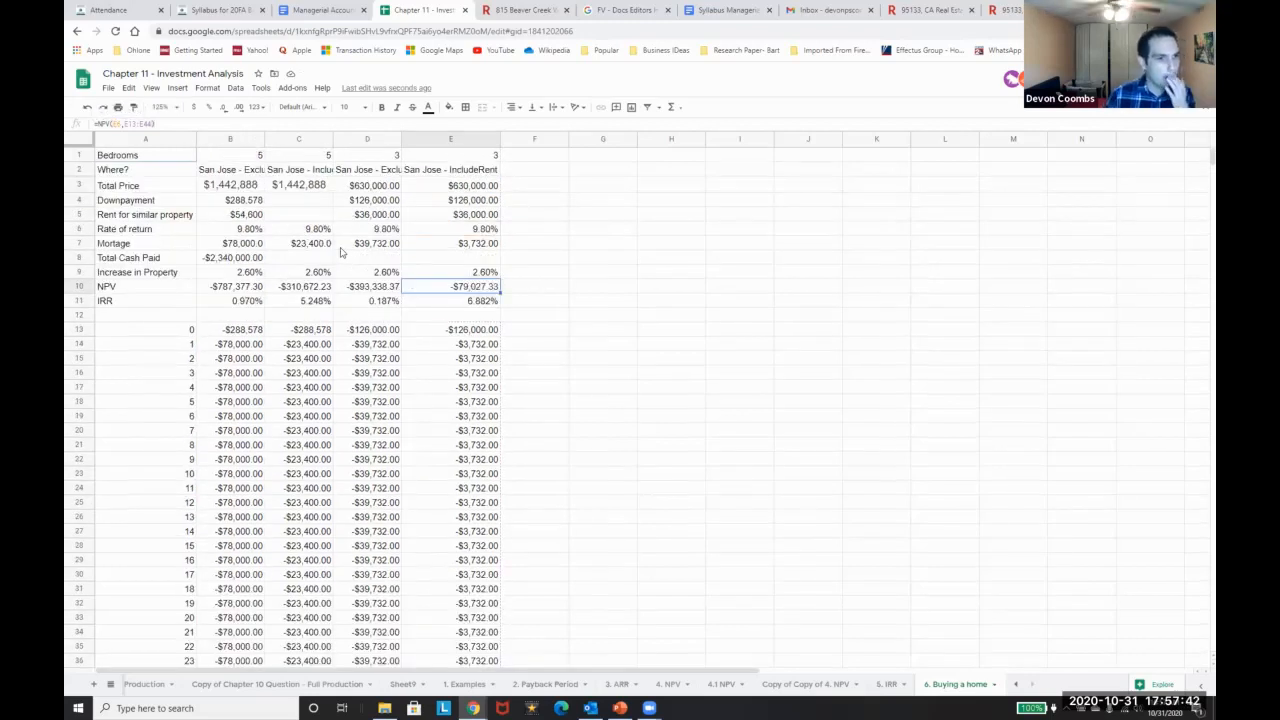
Set column E's year 1–30 cash flows (E14:E43) to $0.00
key(Down)
key(Up)
key(Up)
key(Up)
key(Up)
key(Up)
key(Up)
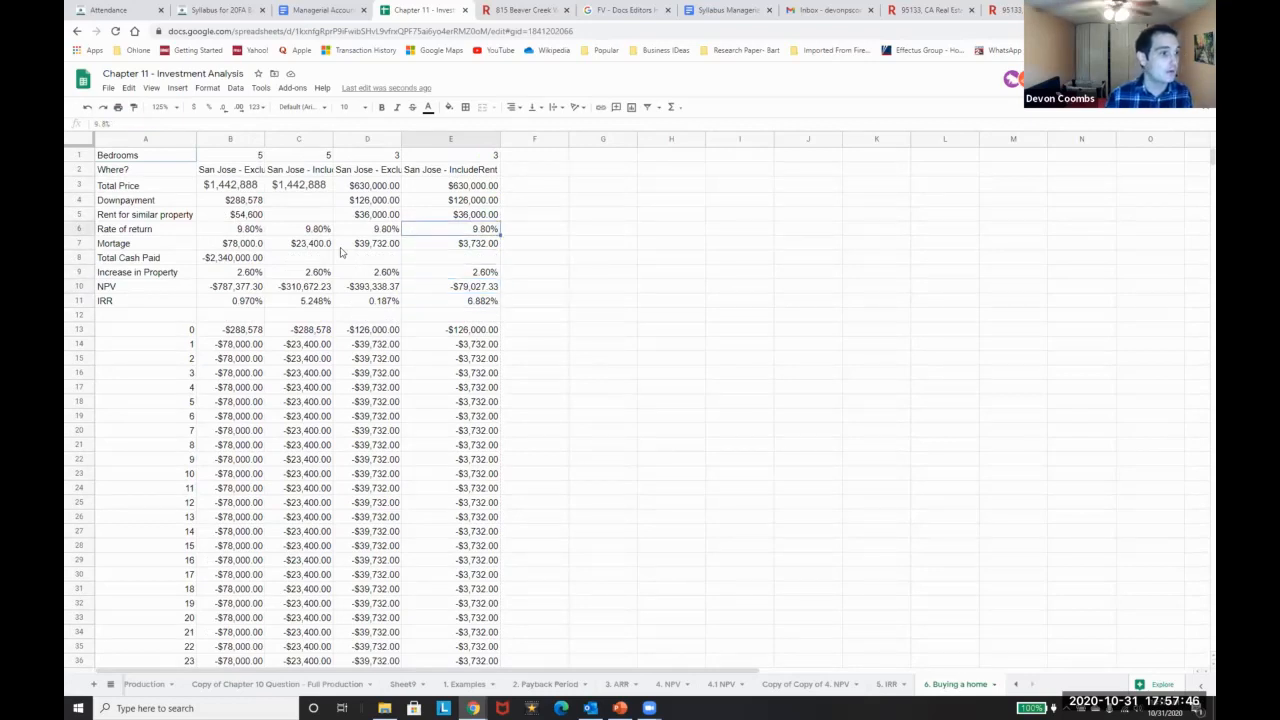
key(Down)
key(Down)
key(Down)
key(Down)
key(Down)
key(Down)
key(Down)
key(Down)
key(Down)
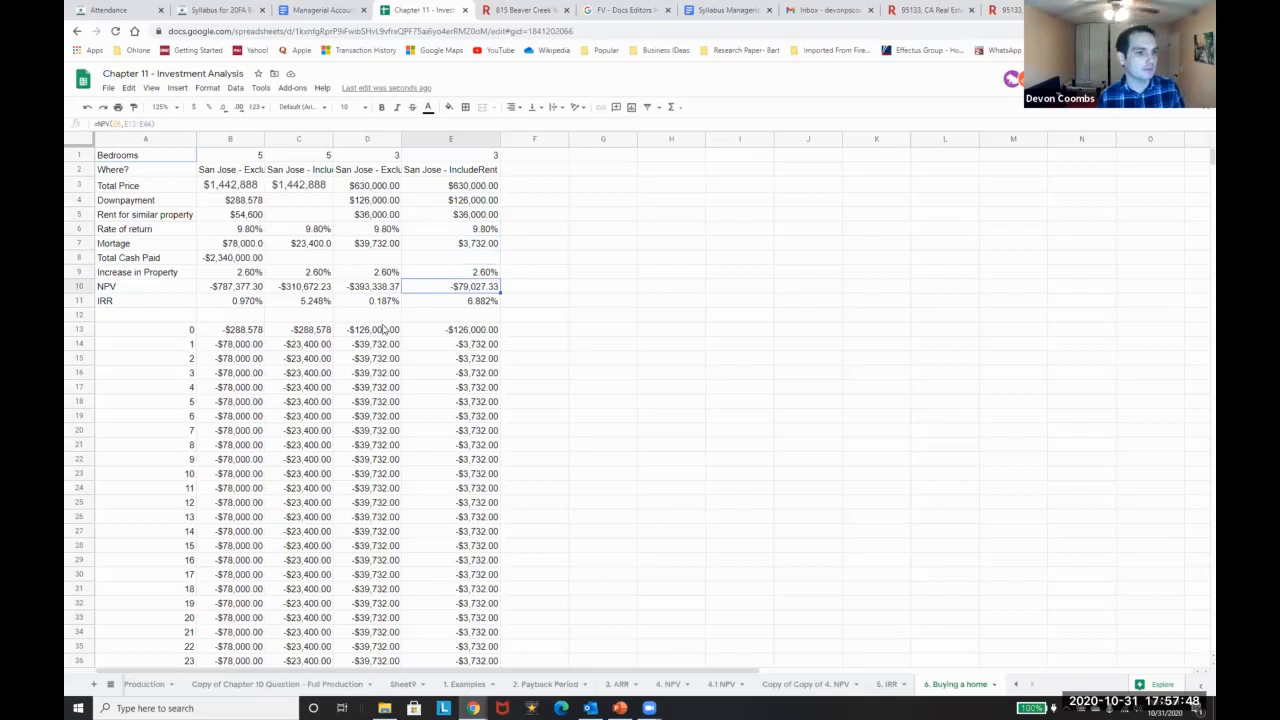
text(0)
key(Return)
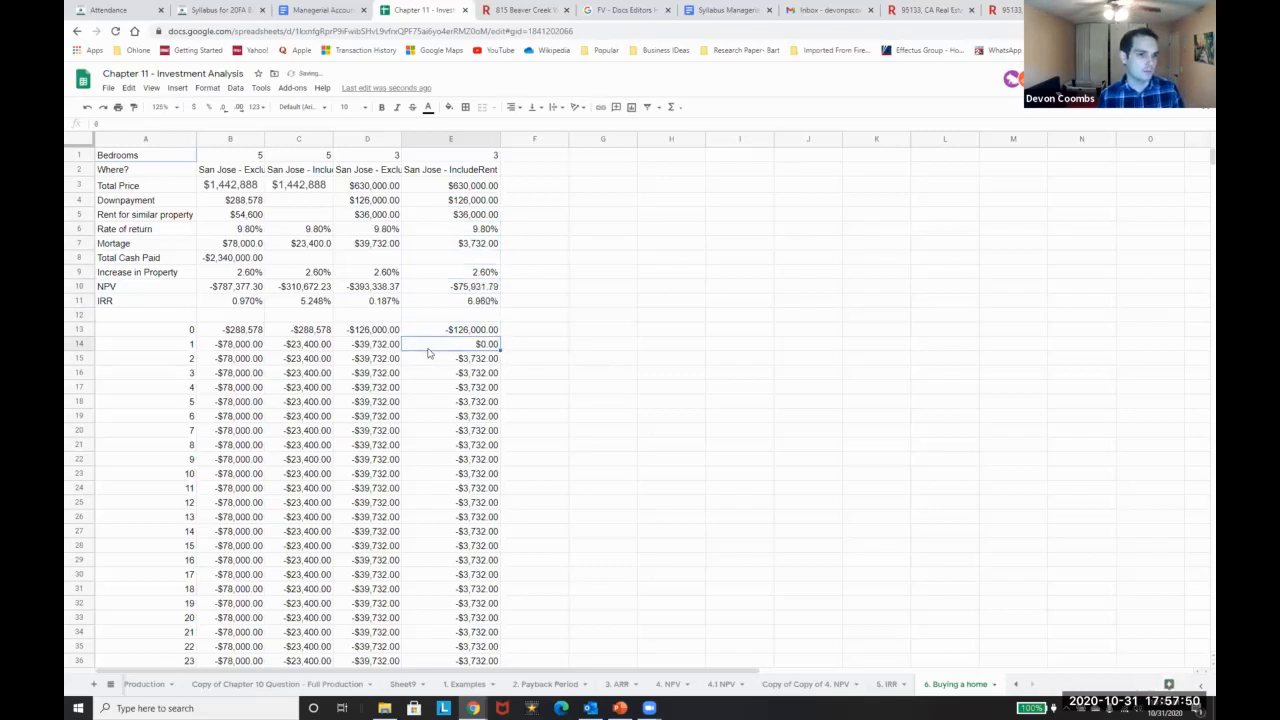
key(ctrl+shift+Down)
text(0)
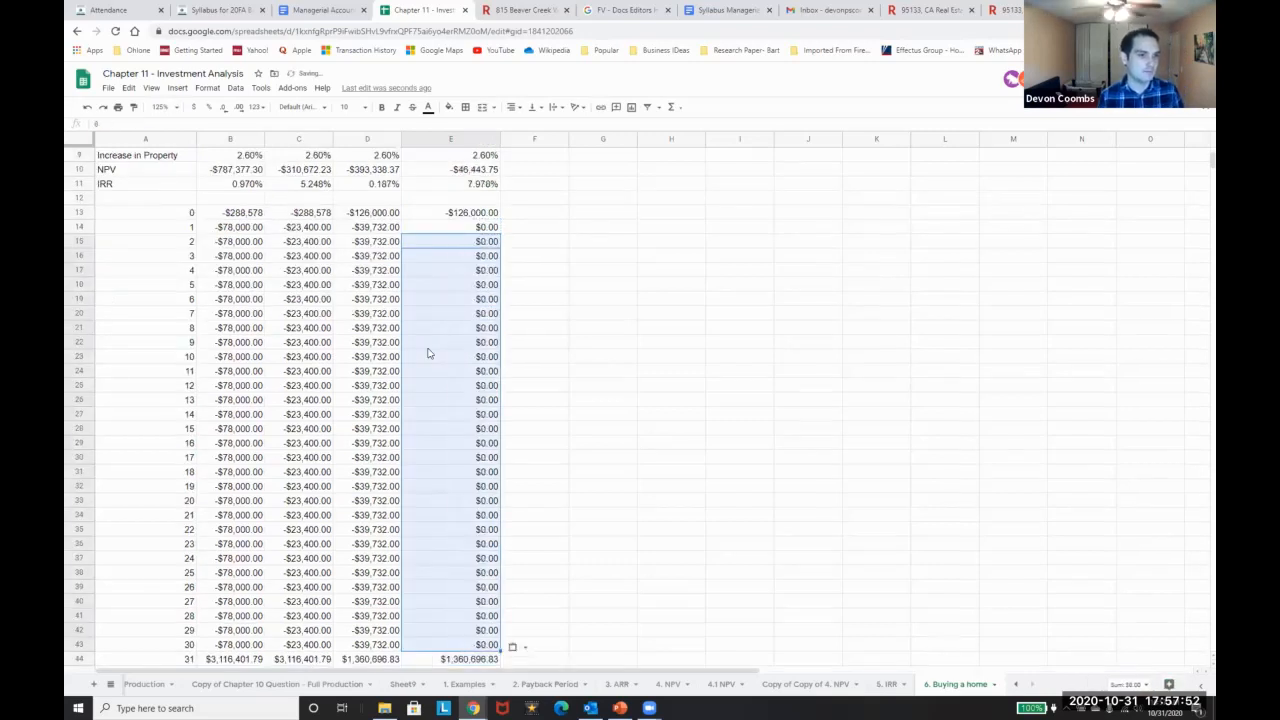
scroll(428, 353, up, 3)
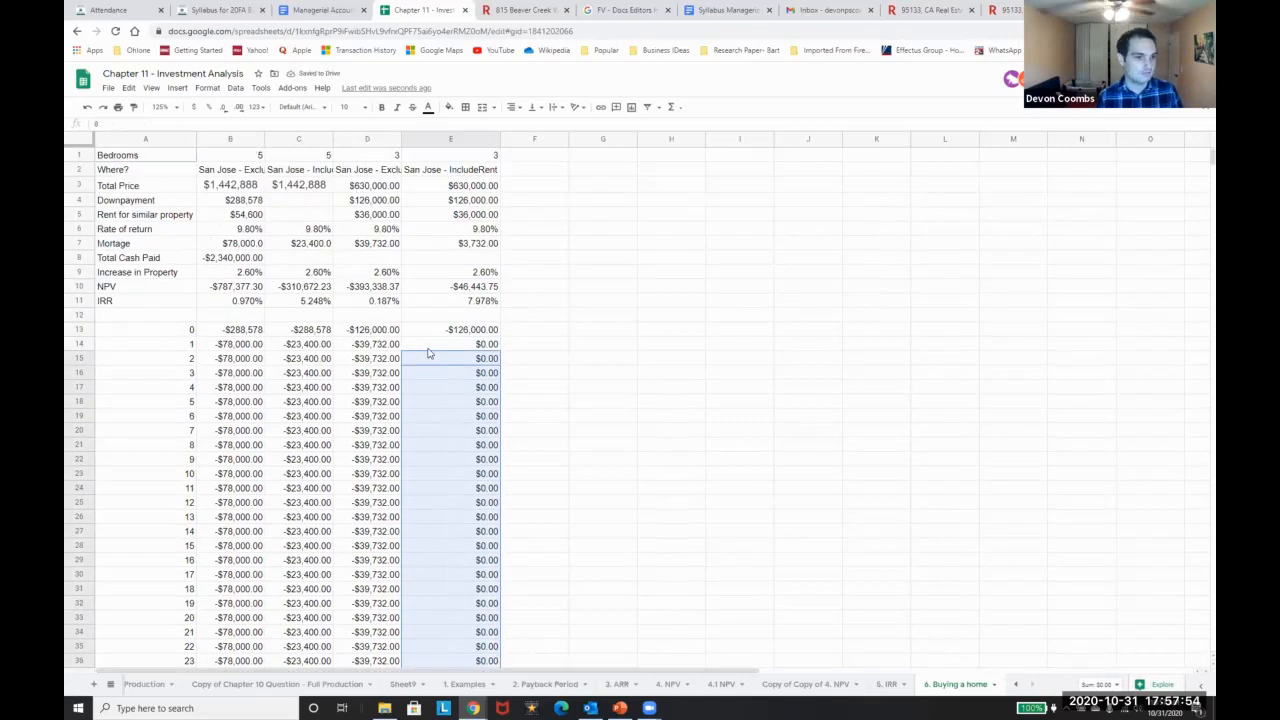
click(427, 349)
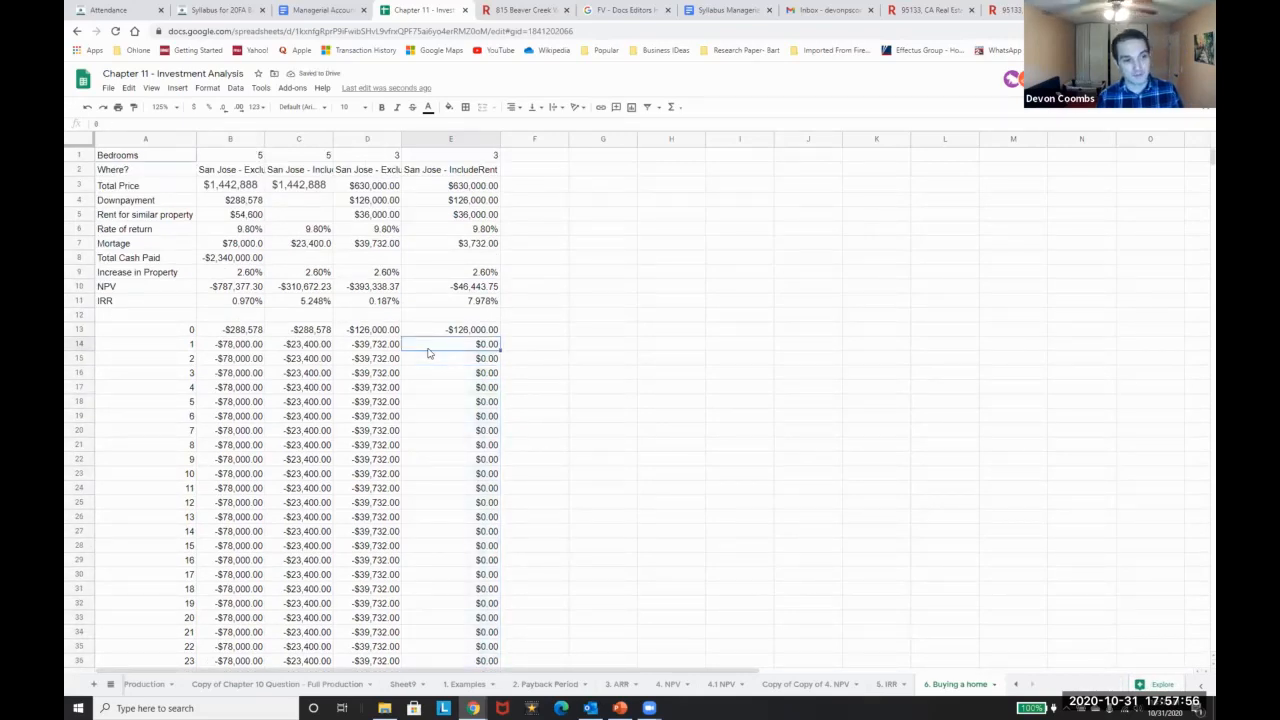
scroll(428, 351, down, 3)
scroll(405, 362, up, 3)
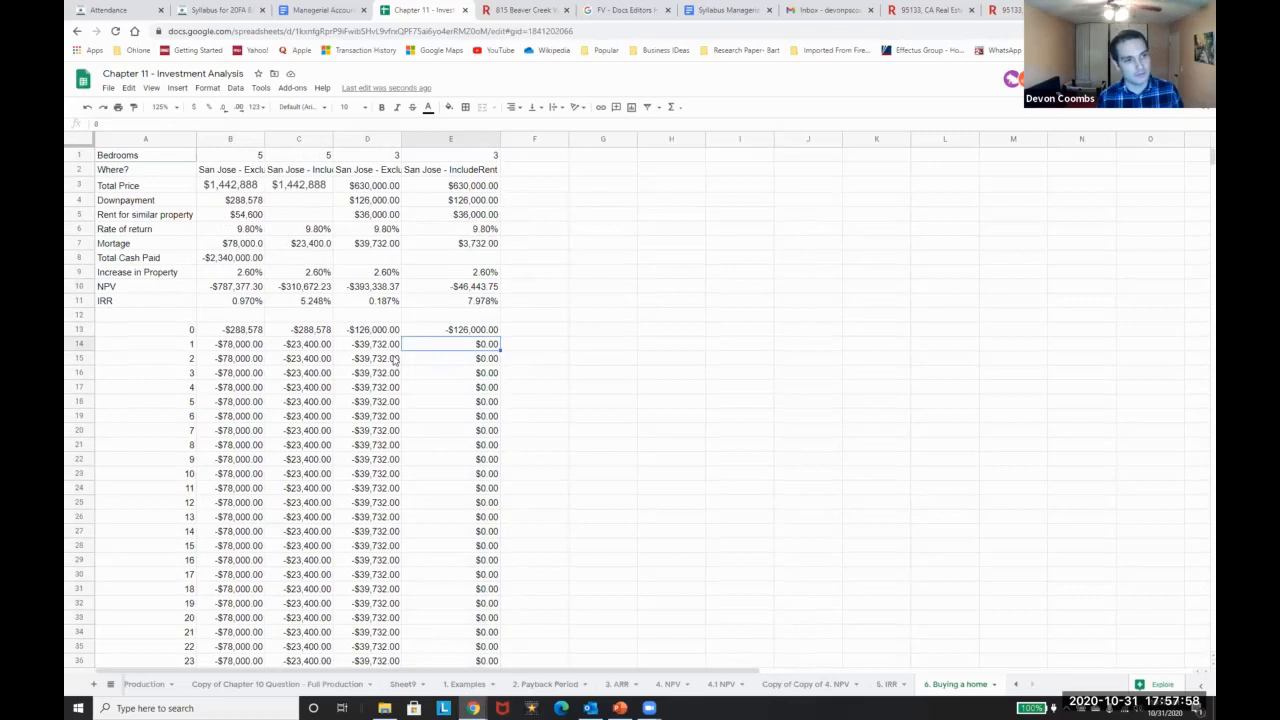
Set the IncludeRent mortgage in E7 to 0, formatted as currency
click(472, 216)
key(Left)
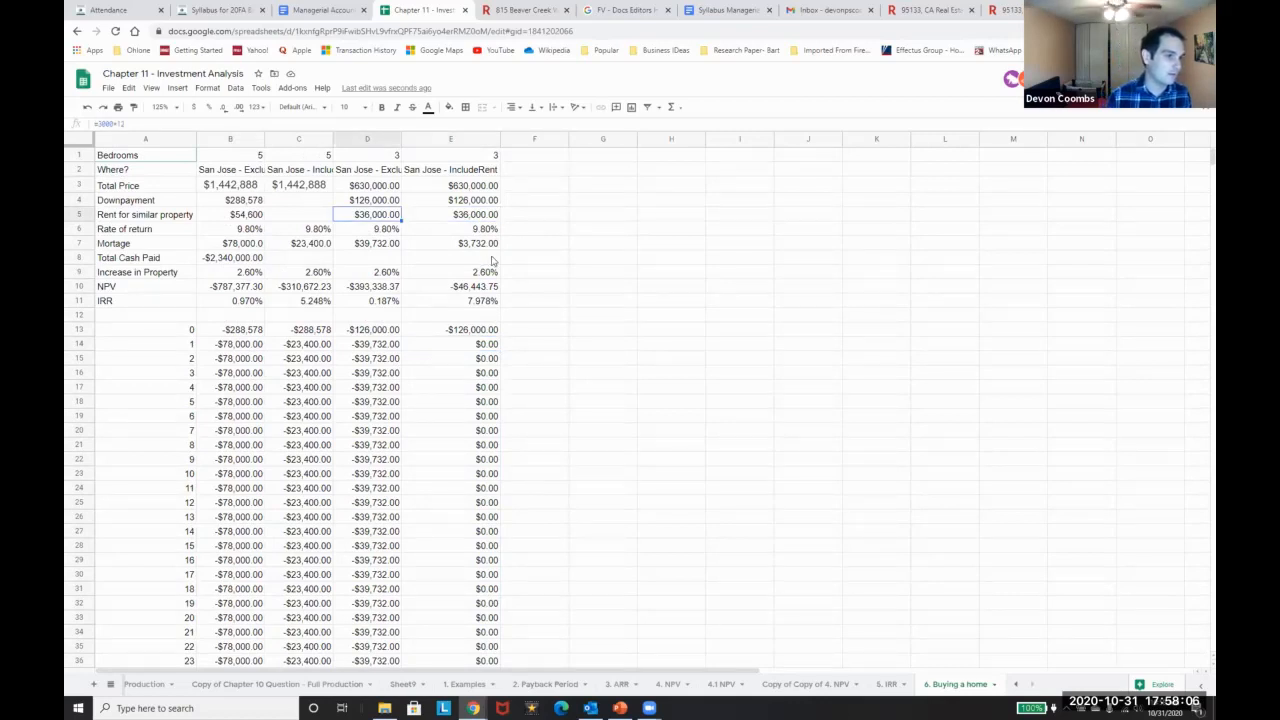
key(Down)
key(Down)
key(Right)
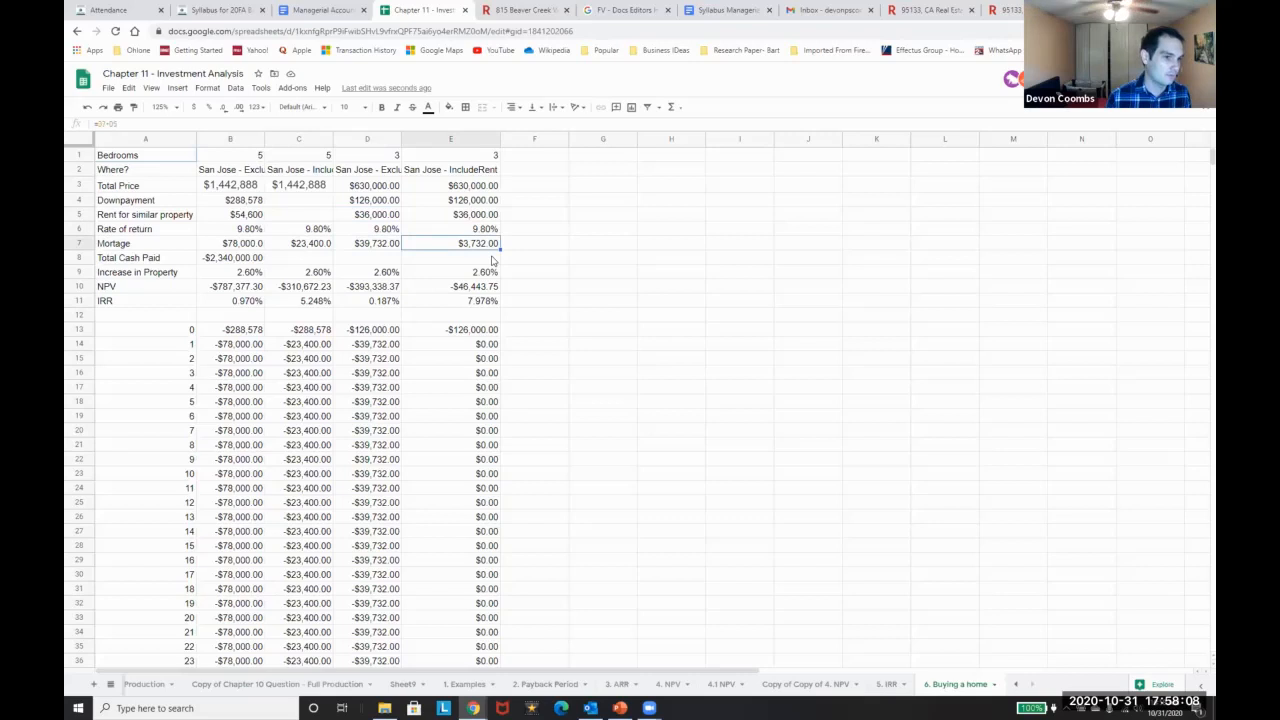
text(0)
key(Return)
key(Up)
click(193, 107)
Review the NPV and IRR formulas in E10 and E11, then select the IncludeRent total price
click(487, 288)
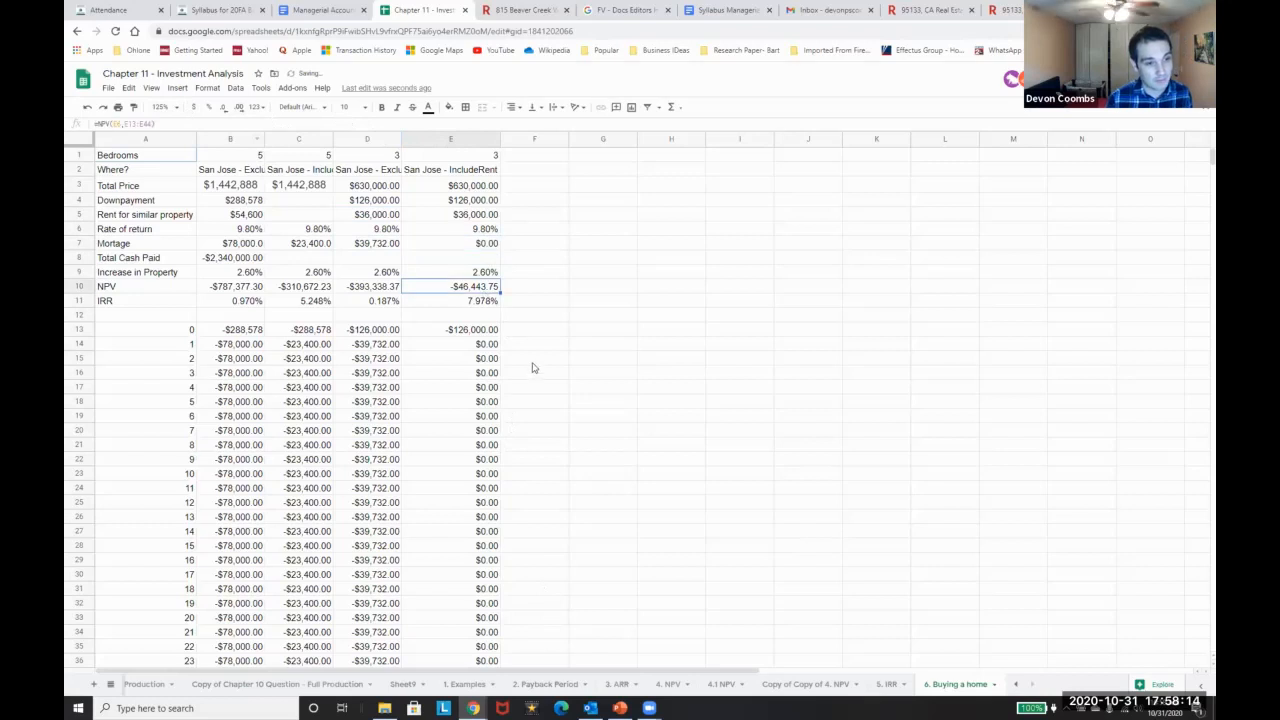
click(446, 305)
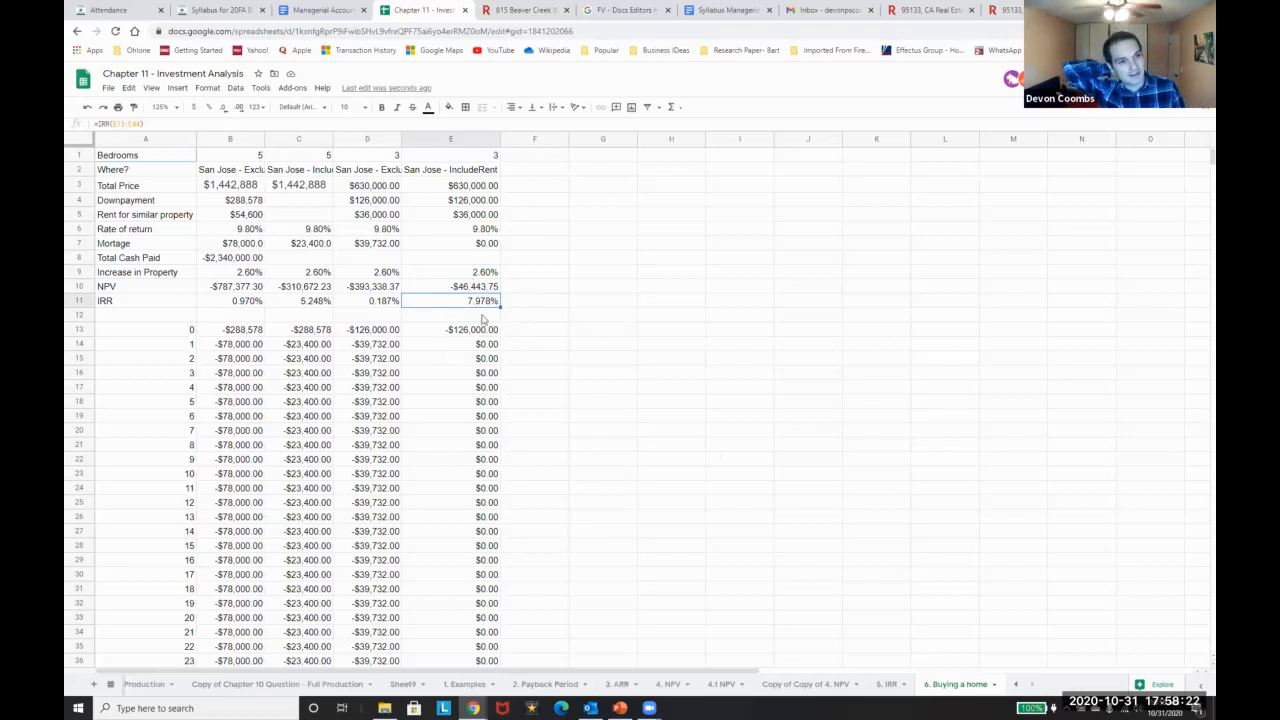
click(476, 192)
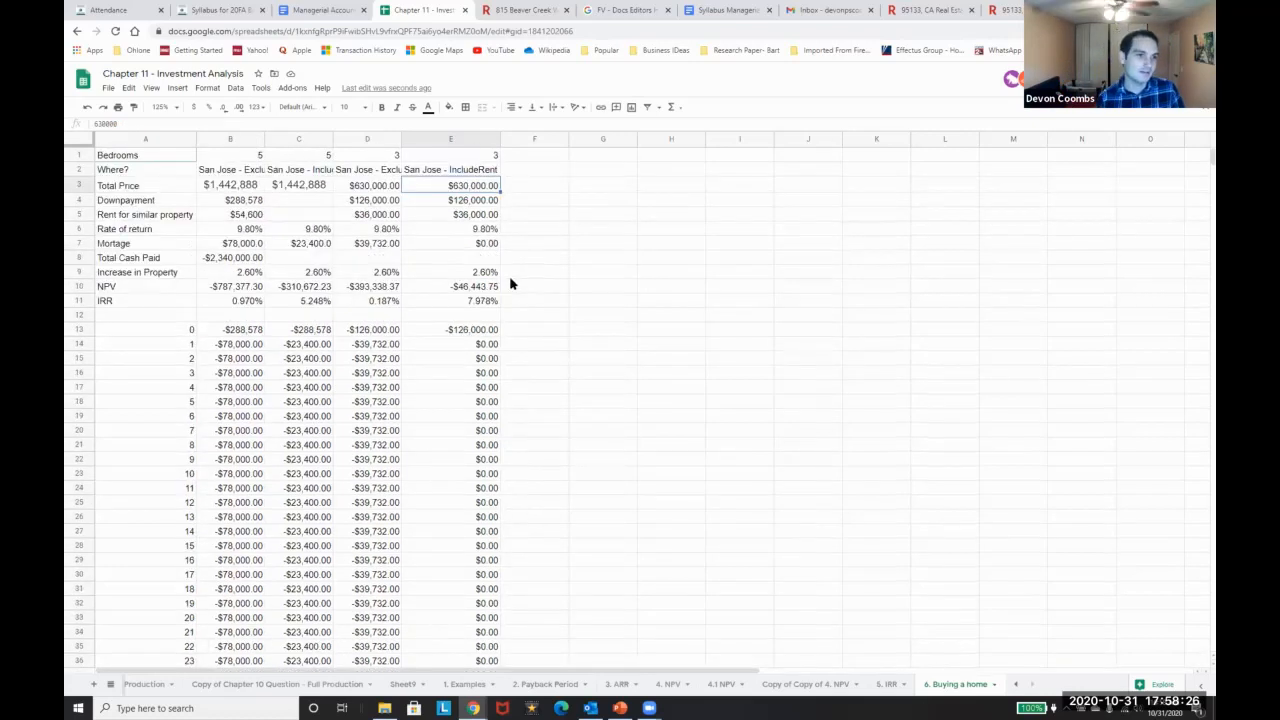
Test total prices of $500,000 and $300,000 in E3, then undo back to $630,000
text(5)
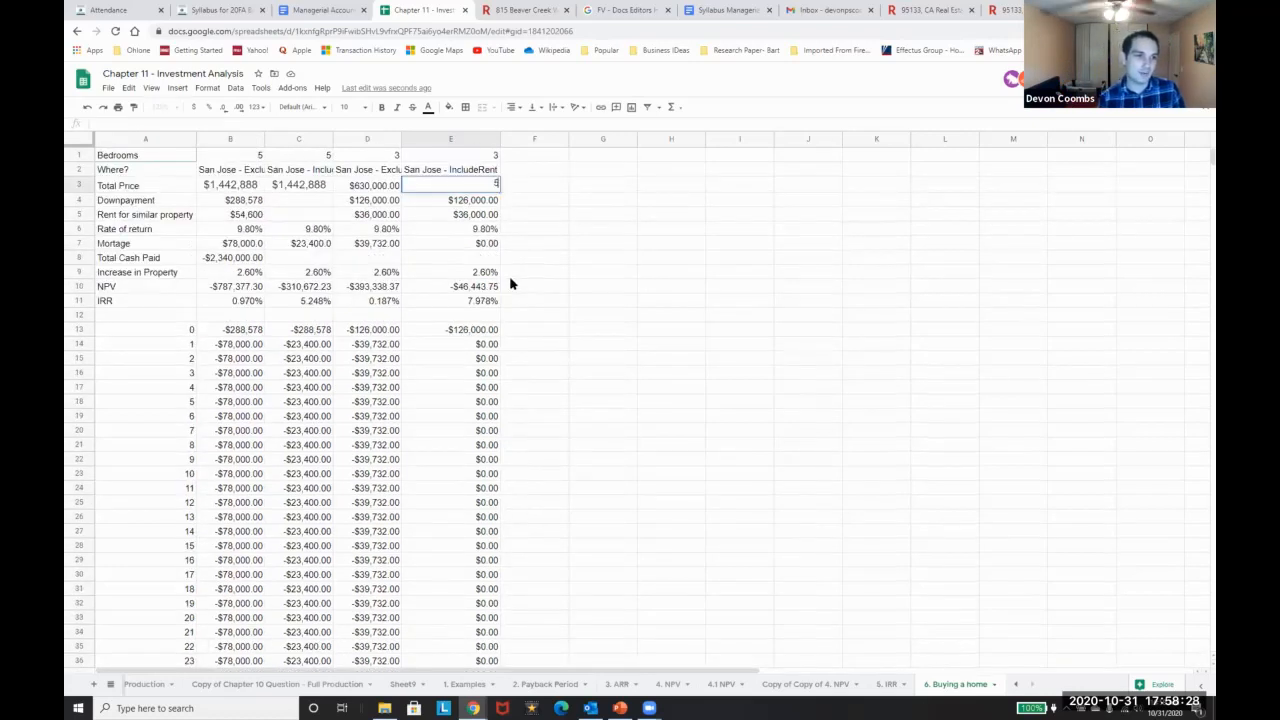
text(00,000)
key(Return)
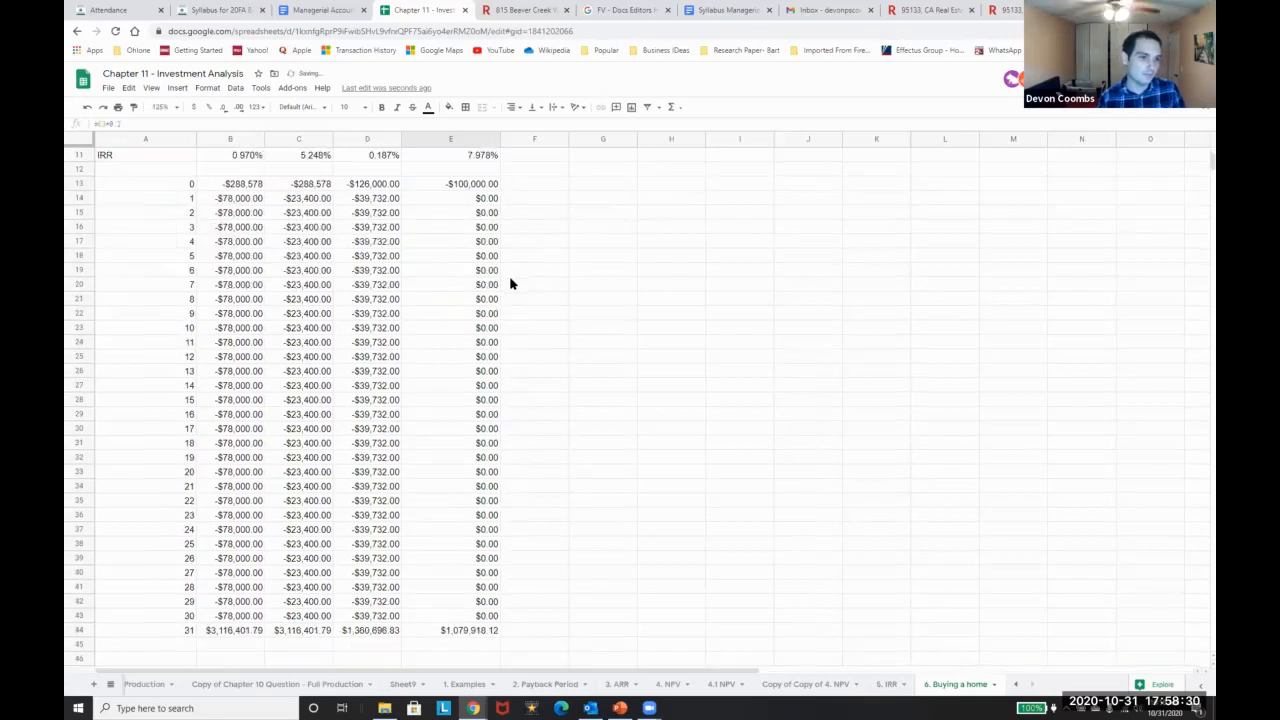
key(Up)
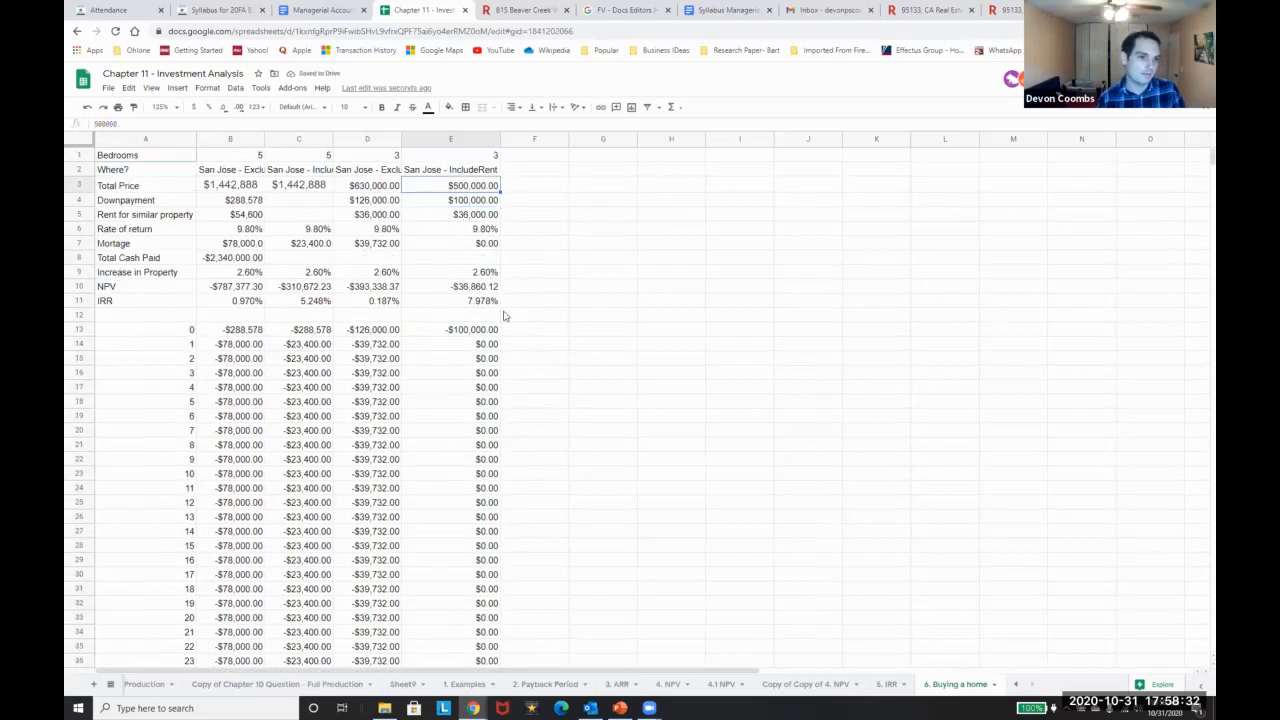
text(30)
key(Return)
key(Up)
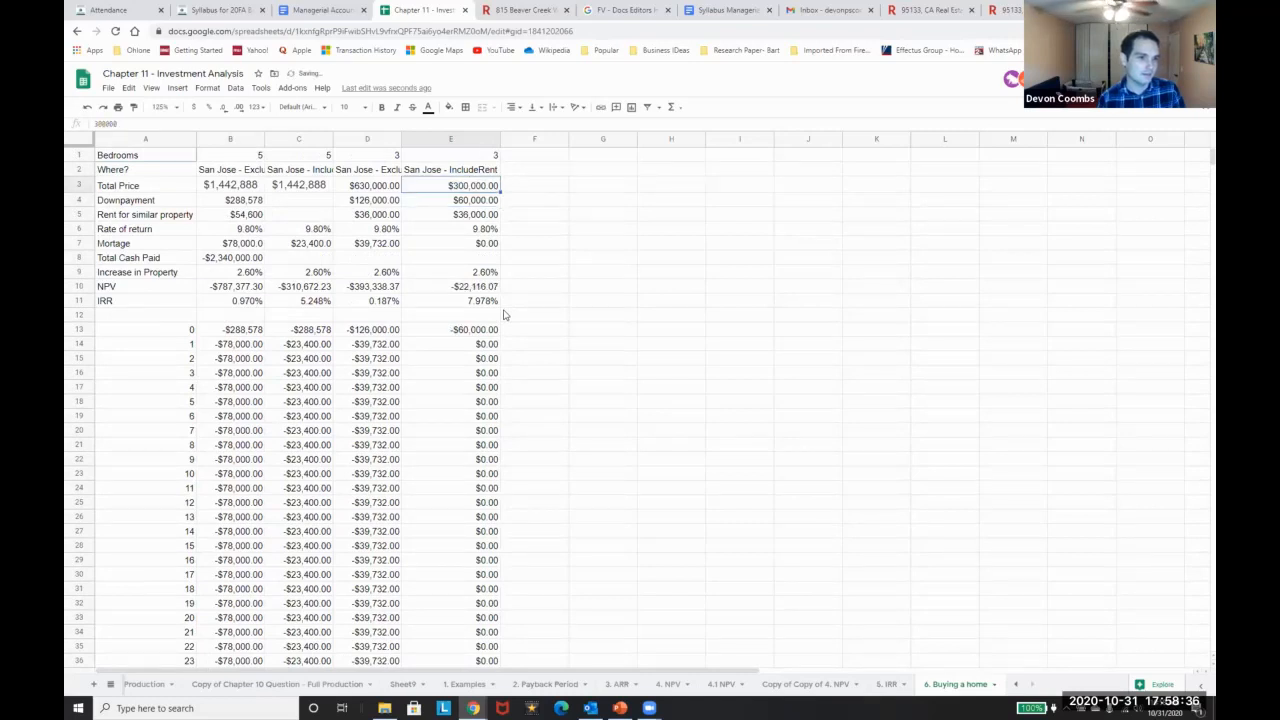
key(ctrl+z)
key(ctrl+z)
key(ctrl+z)
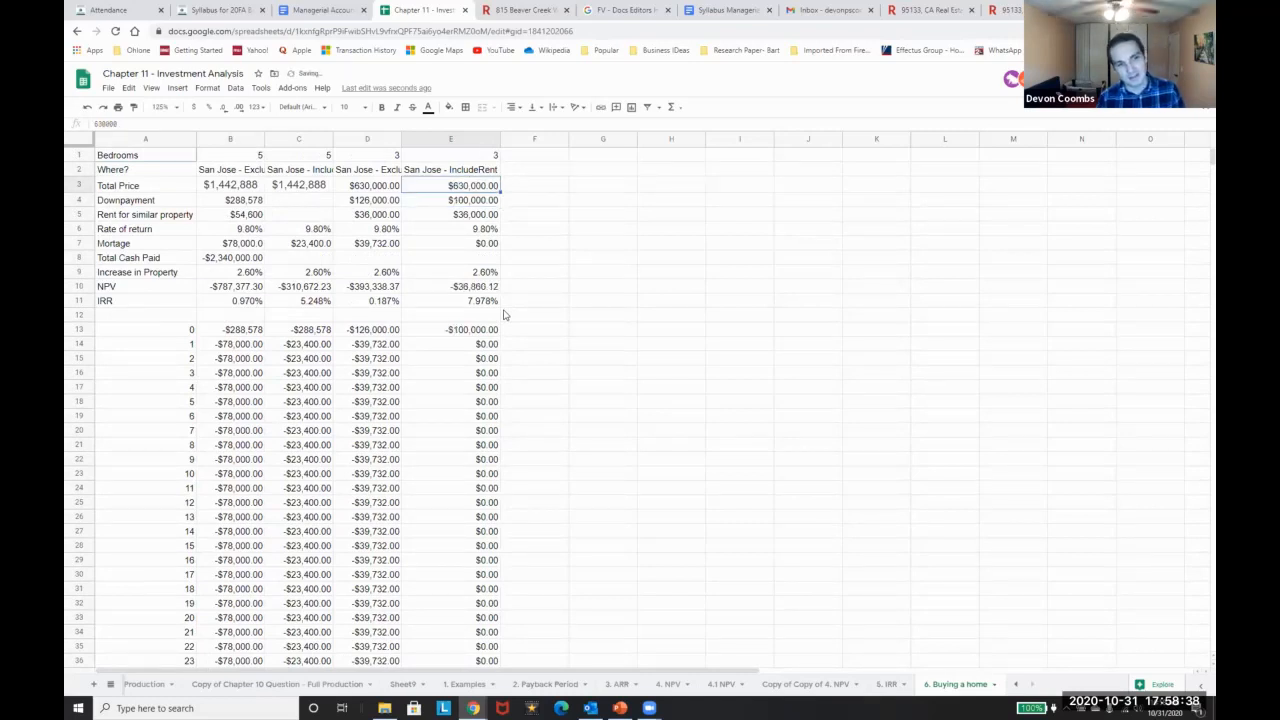
key(Down)
key(Up)
key(Up)
key(Down)
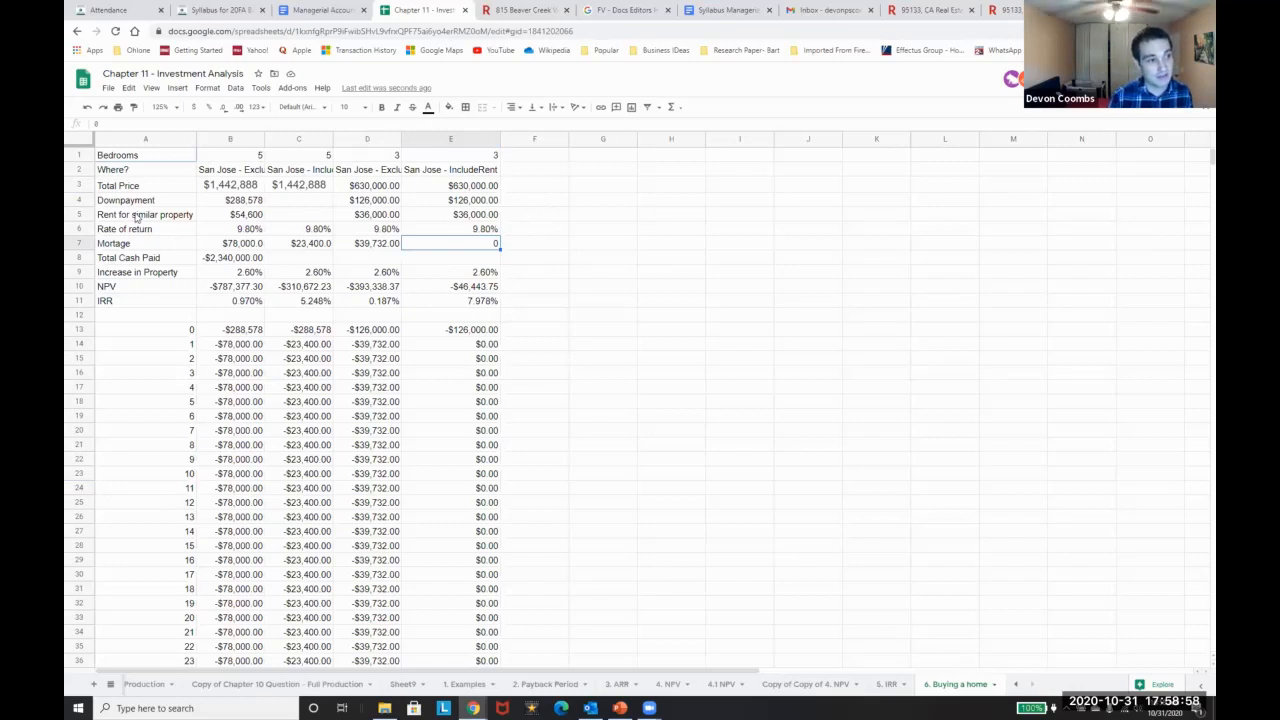
click(462, 219)
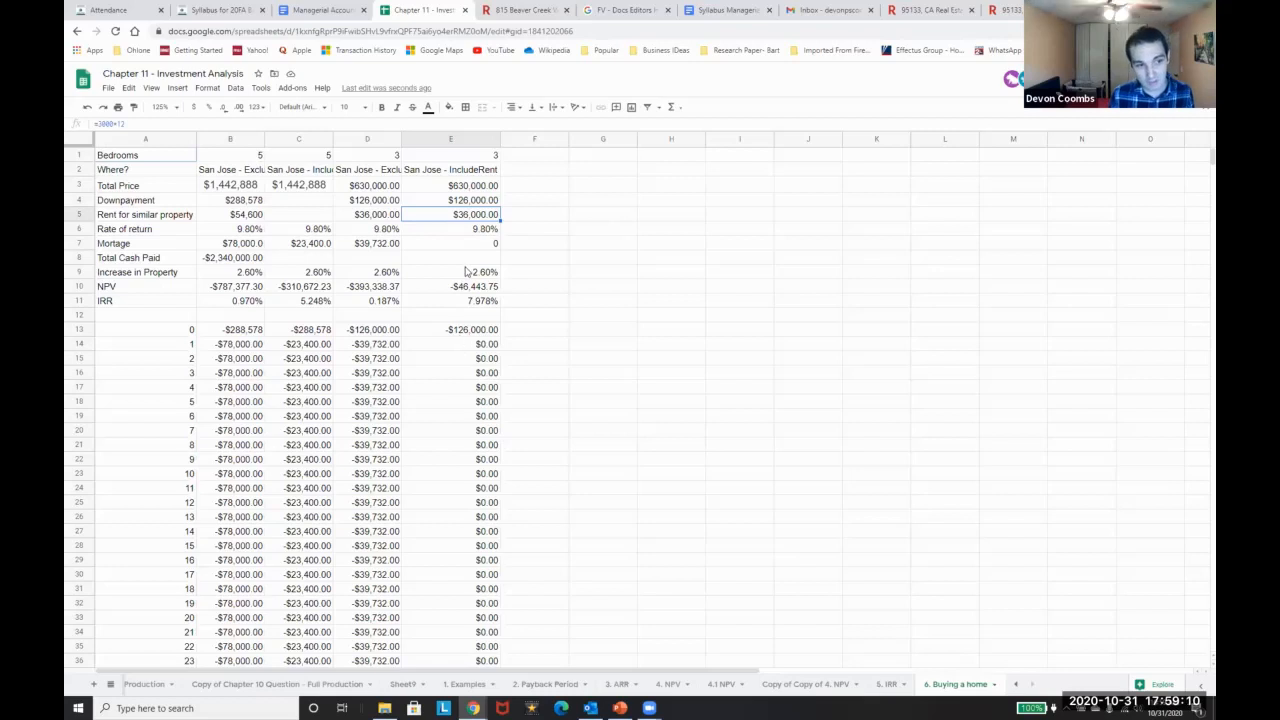
scroll(534, 357, down, 2)
scroll(534, 357, up, 2)
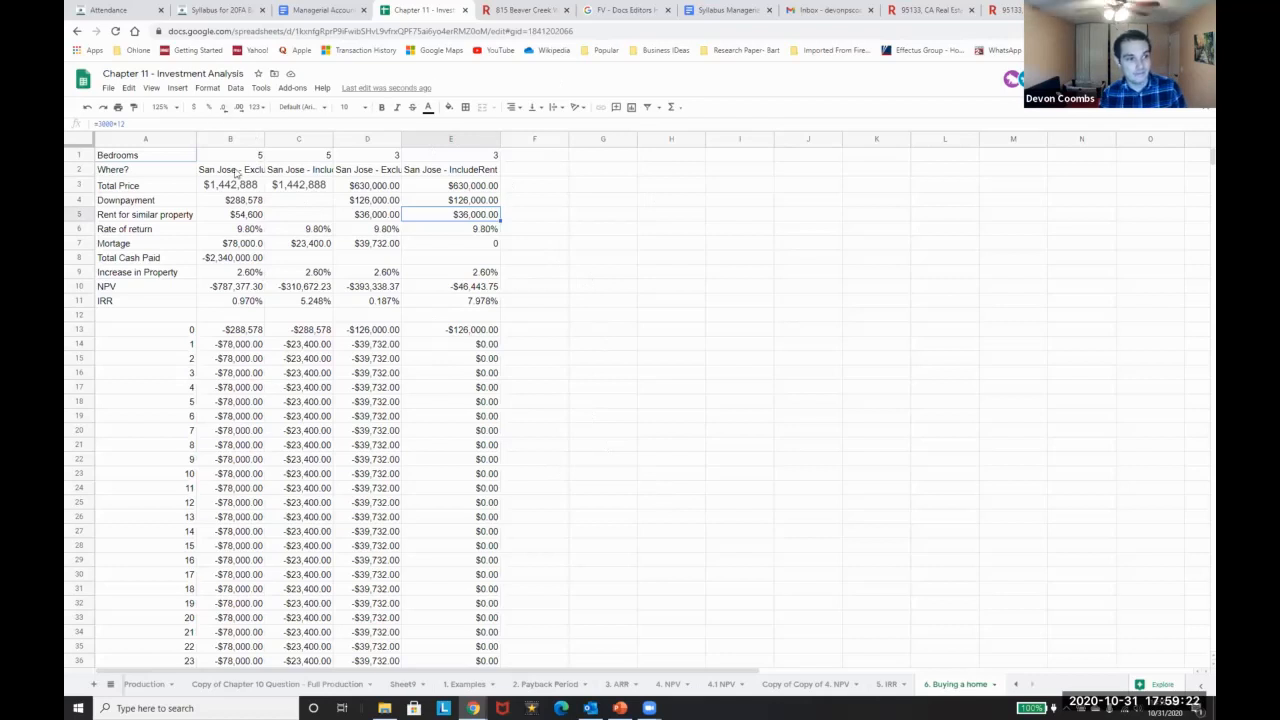
drag(235, 160, 250, 276)
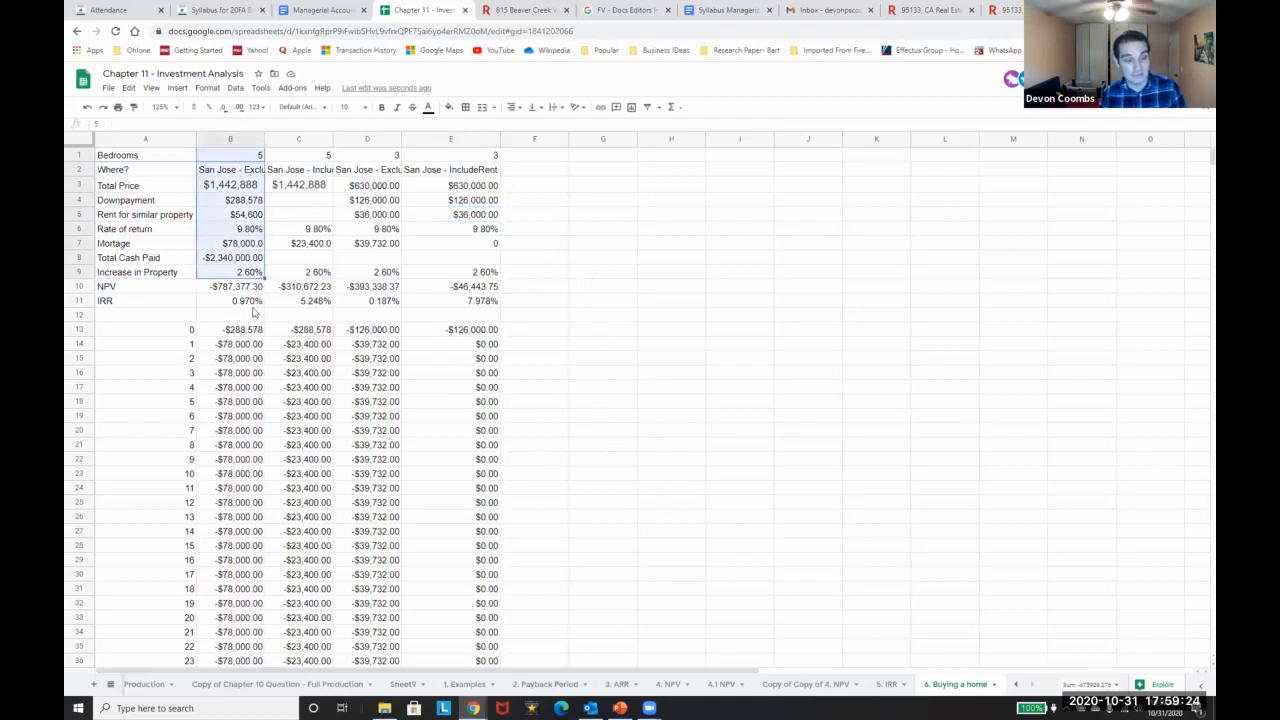